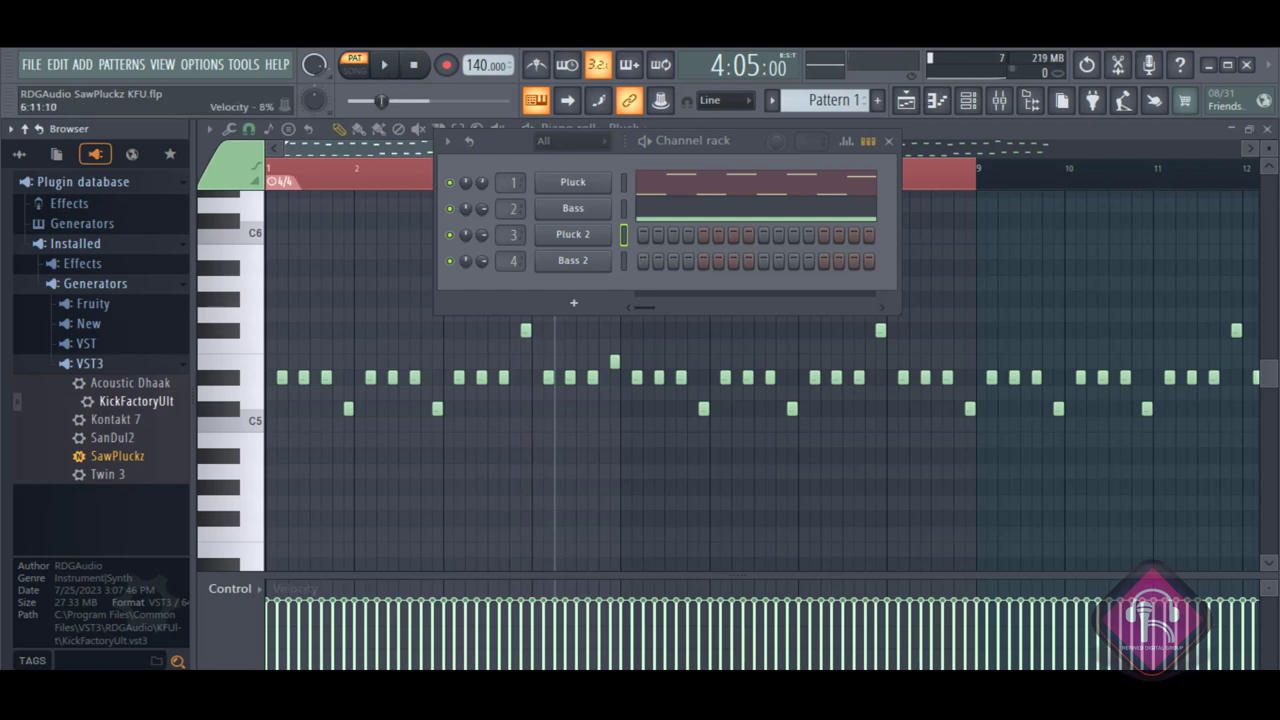
# Play the pattern and adjust OSC A's filter cutoff in the Pluck channel's synth.
pyautogui.click(384, 65)
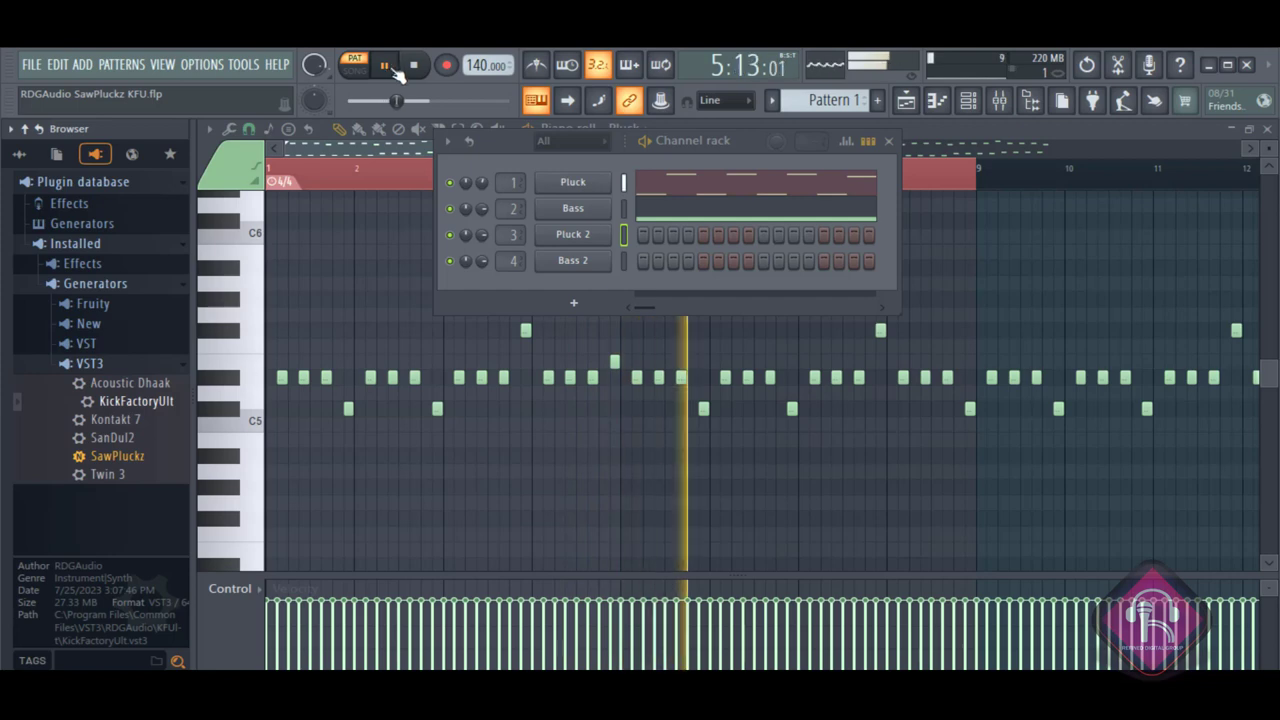
pyautogui.click(573, 183)
pyautogui.moveTo(679, 53); pyautogui.dragTo(668, 69)
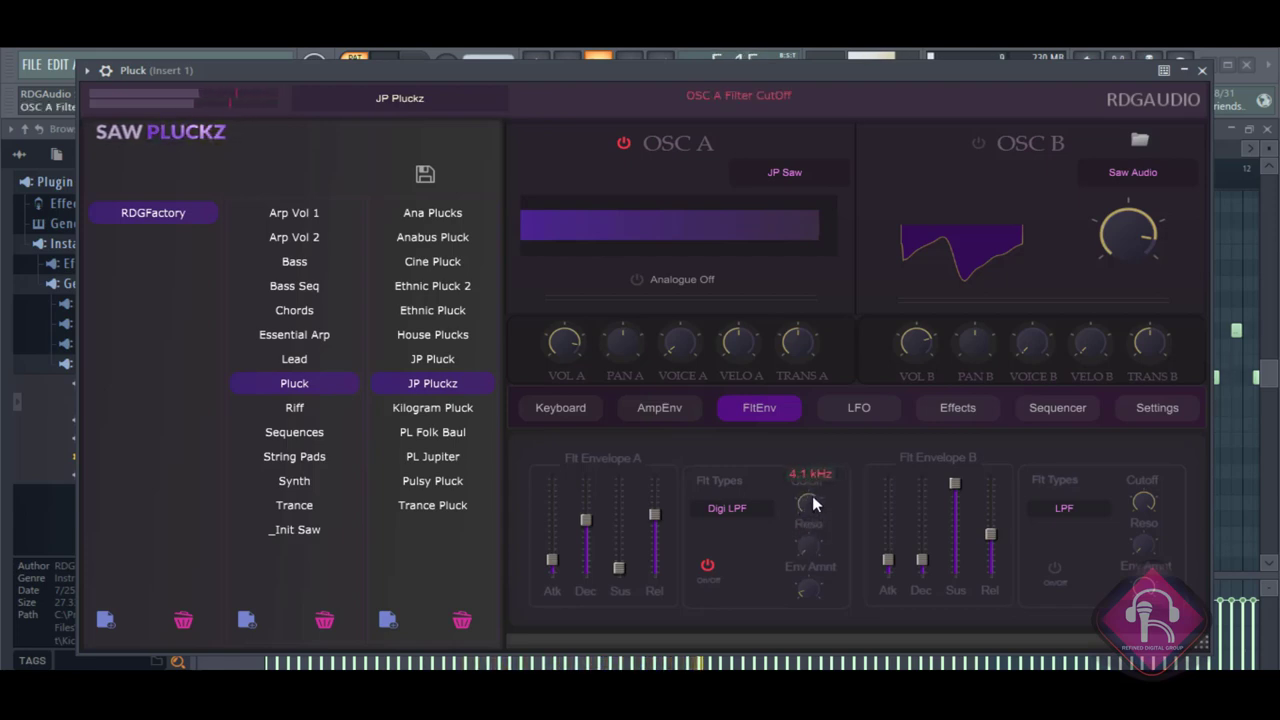
pyautogui.moveTo(814, 494); pyautogui.dragTo(808, 514)
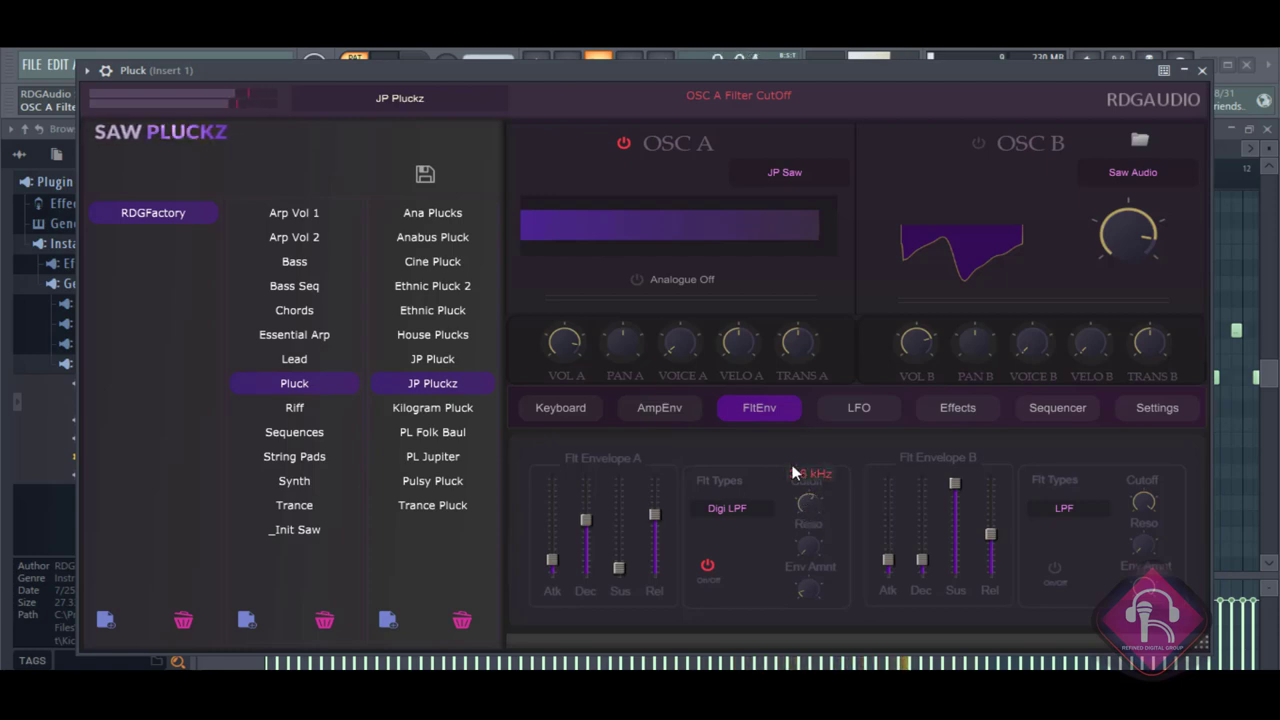
# Turn on OSC A's Analogue mode, readjust its filter cutoff, and close the Pluck synth window.
pyautogui.click(638, 280)
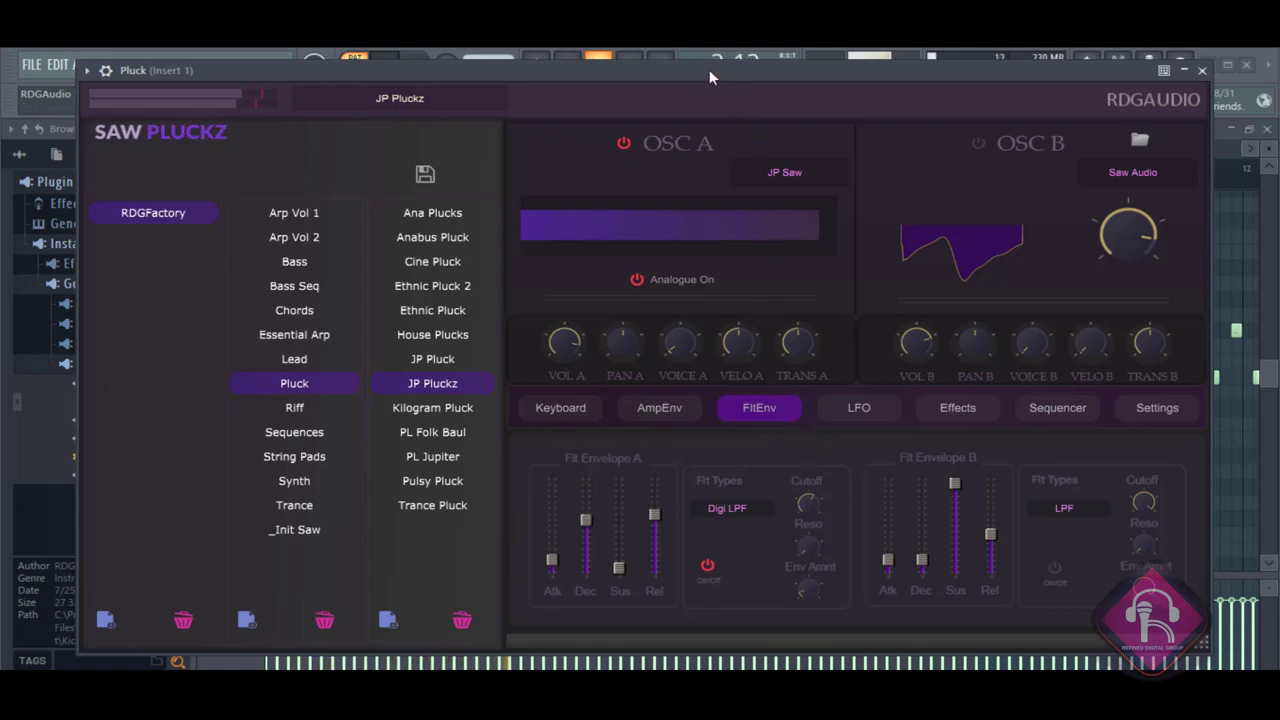
pyautogui.moveTo(709, 70)
pyautogui.mouseDown()
pyautogui.moveTo(720, 70)
pyautogui.moveTo(707, 65)
pyautogui.mouseUp()
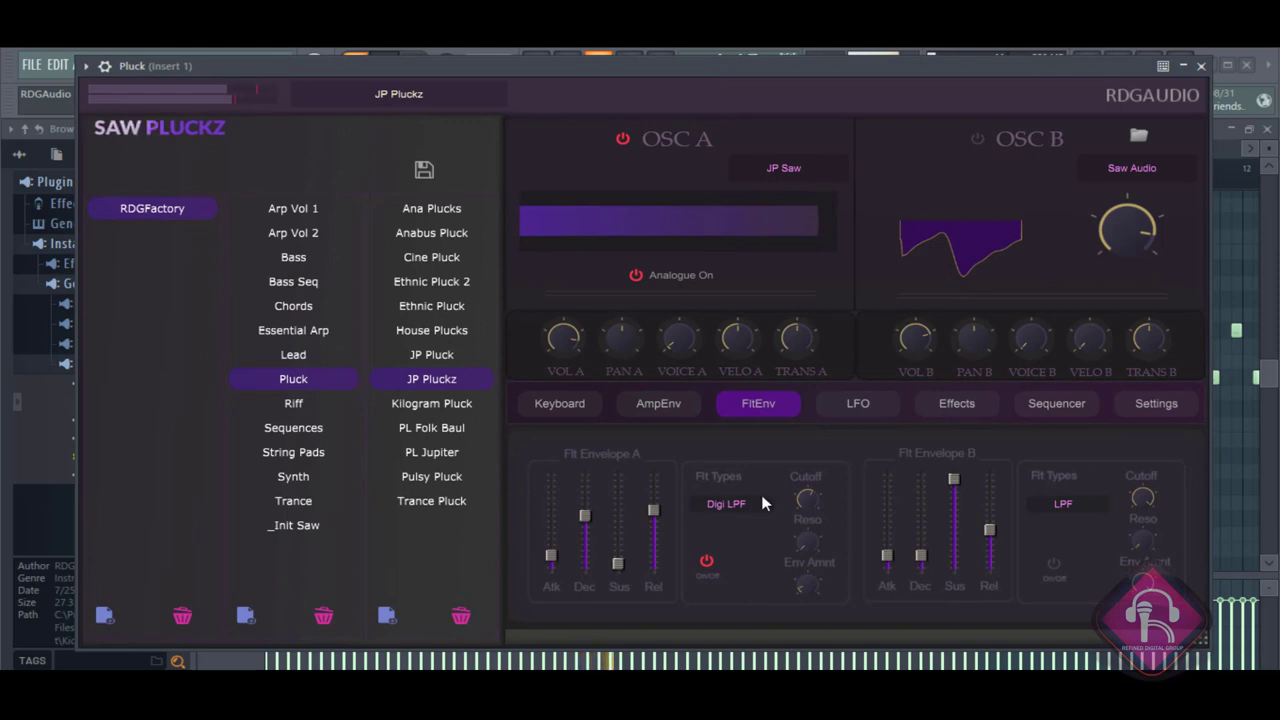
pyautogui.moveTo(810, 511)
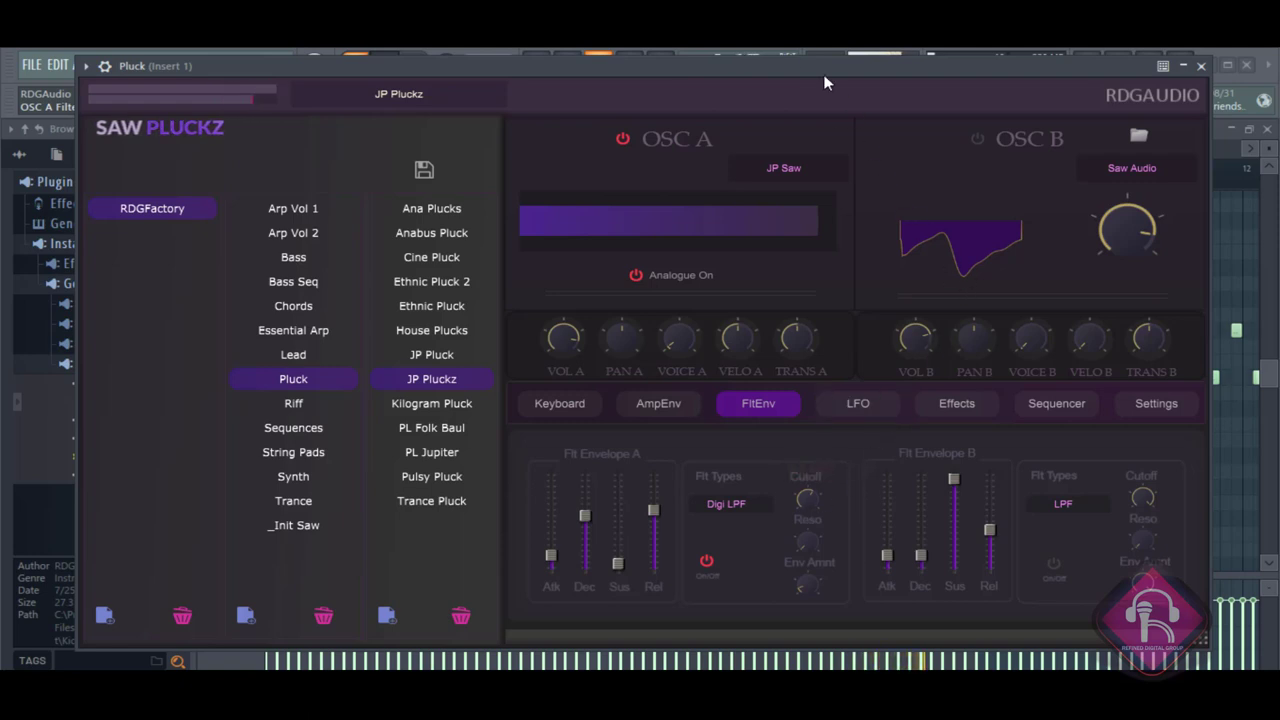
pyautogui.moveTo(825, 82); pyautogui.dragTo(792, 112)
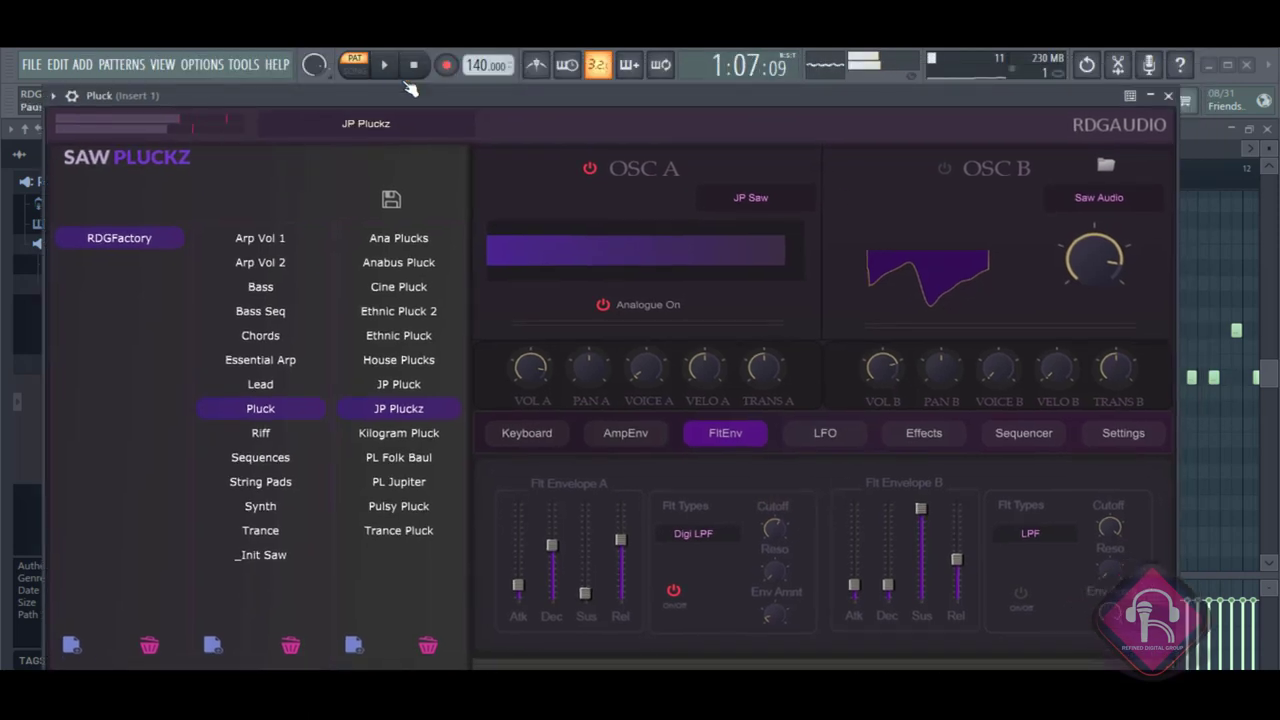
pyautogui.click(1168, 96)
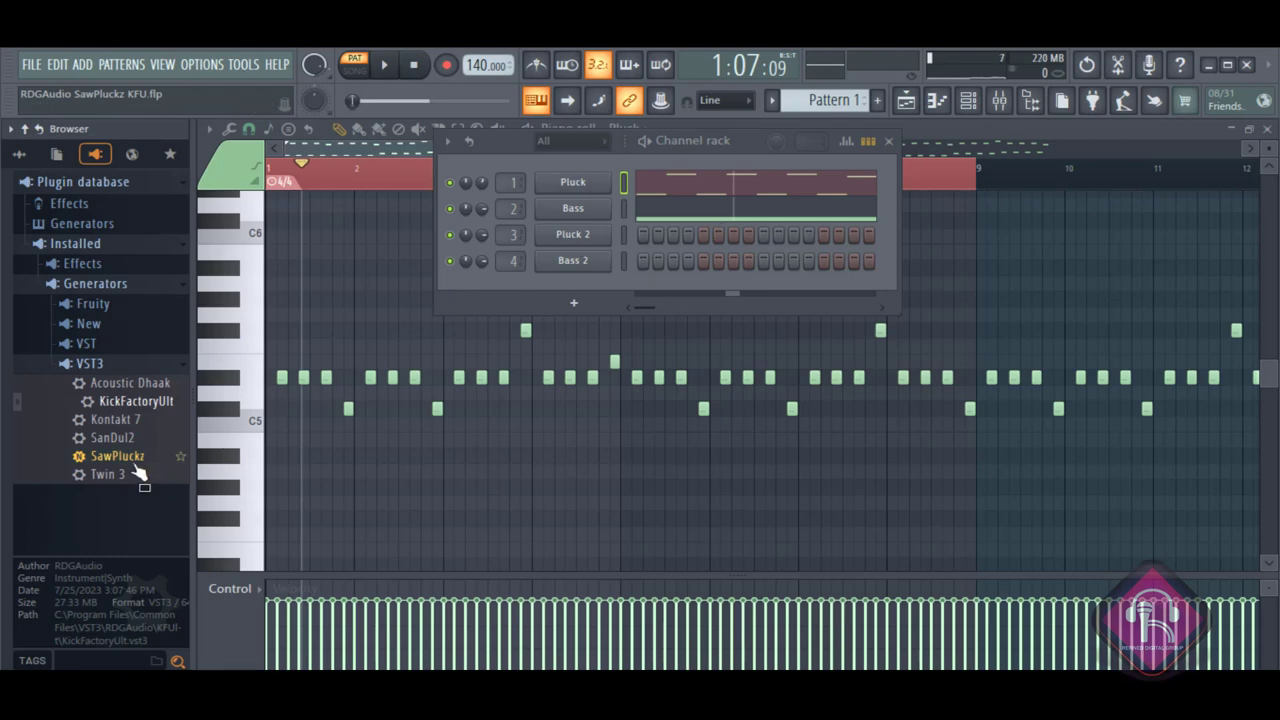
# Replace the Bass channel's instrument with SawPluckz and load the Bass Dotted preset from the Bass Seq category.
pyautogui.moveTo(135, 460); pyautogui.dragTo(543, 200)
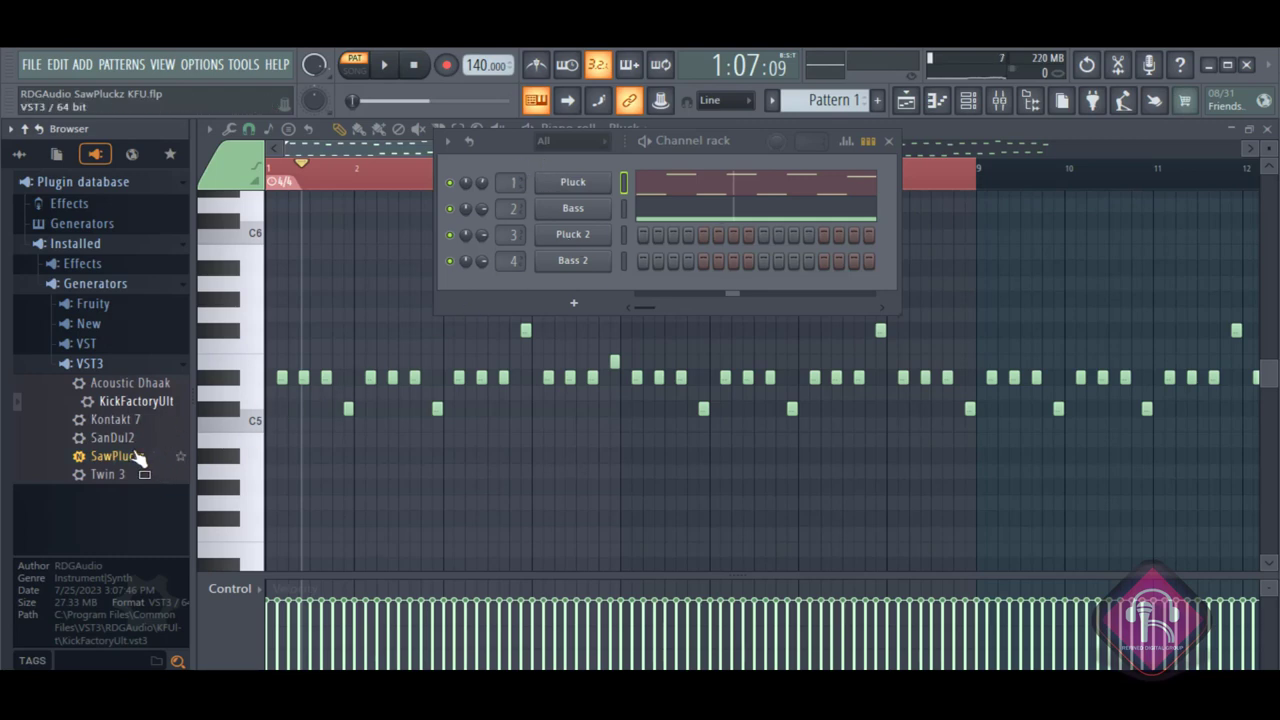
pyautogui.moveTo(135, 460); pyautogui.dragTo(665, 47)
pyautogui.click(351, 268)
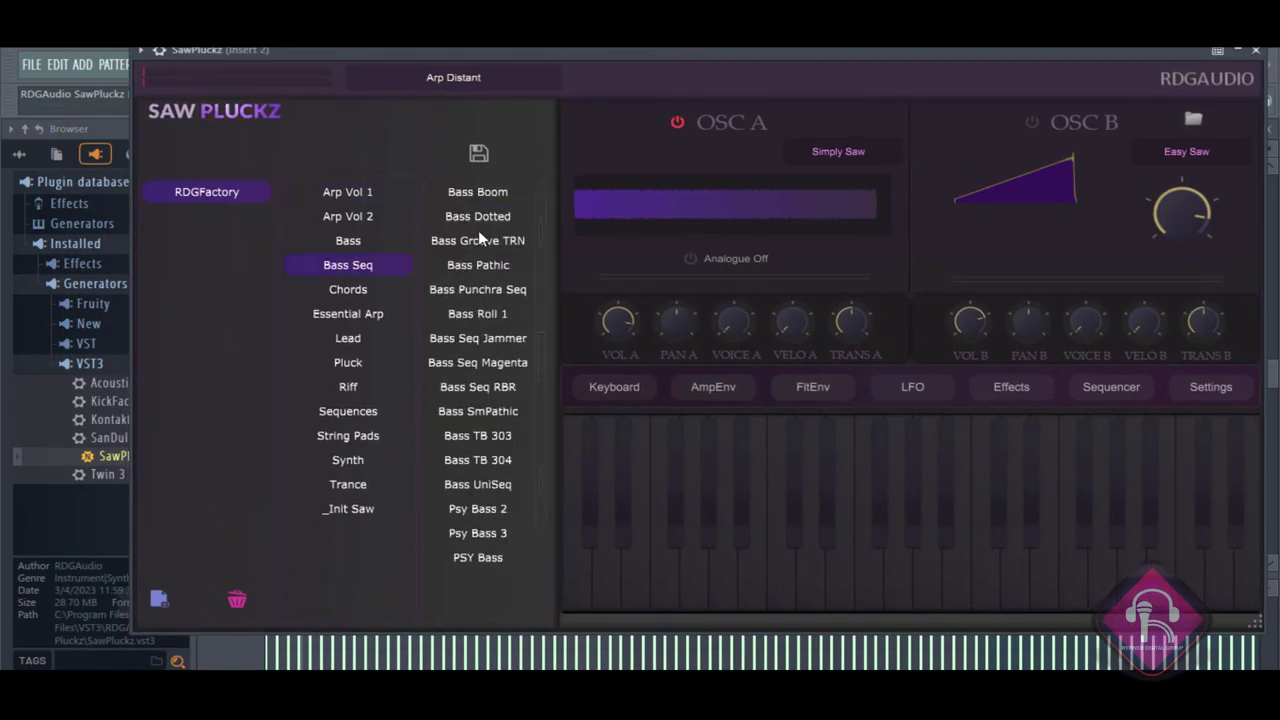
pyautogui.click(476, 218)
# Mute the Pluck channel and play the pattern from the start.
pyautogui.moveTo(478, 50); pyautogui.dragTo(487, 285)
pyautogui.click(450, 183)
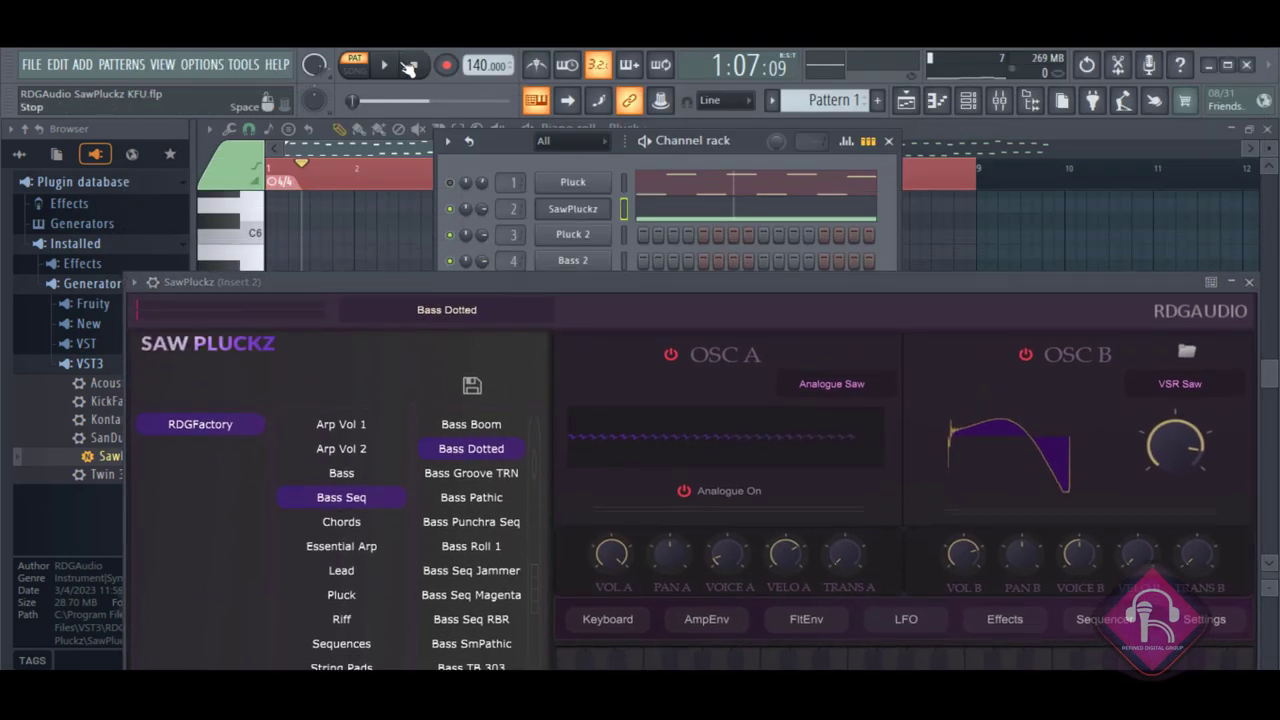
pyautogui.click(413, 64)
pyautogui.click(383, 64)
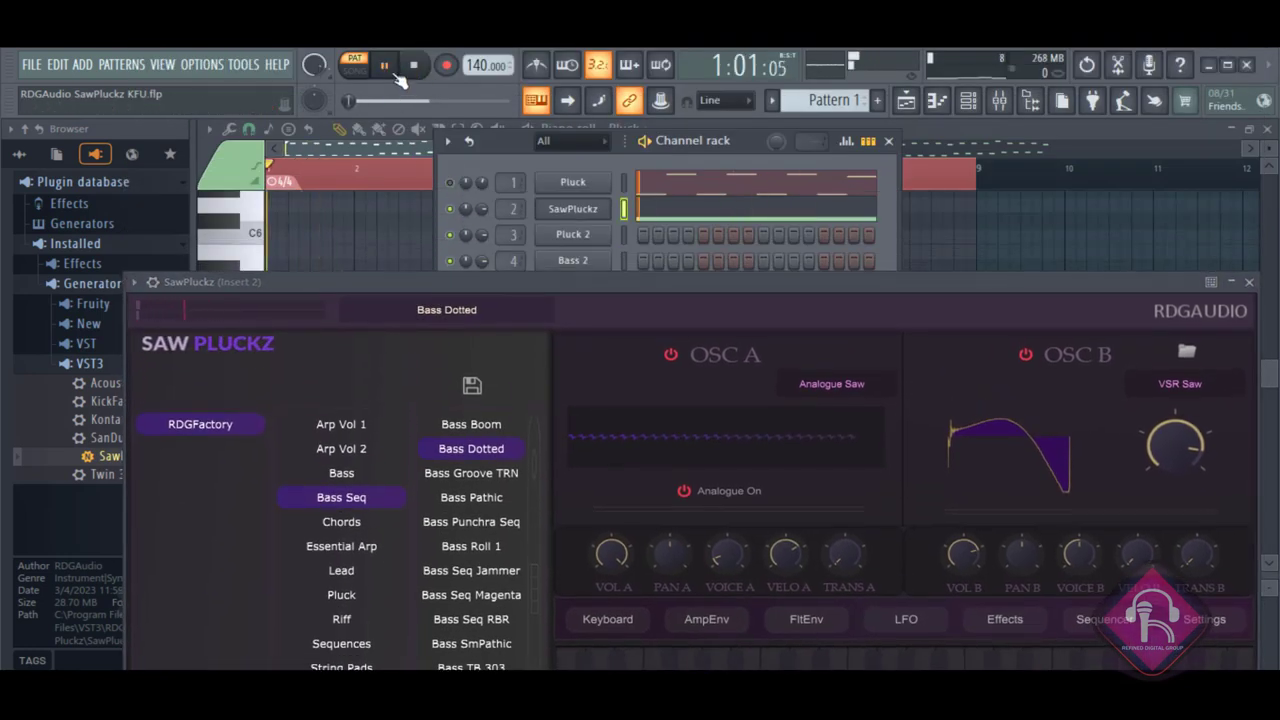
# Transpose all of the SawPluckz channel's notes up one octave in the piano roll.
pyautogui.click(663, 214)
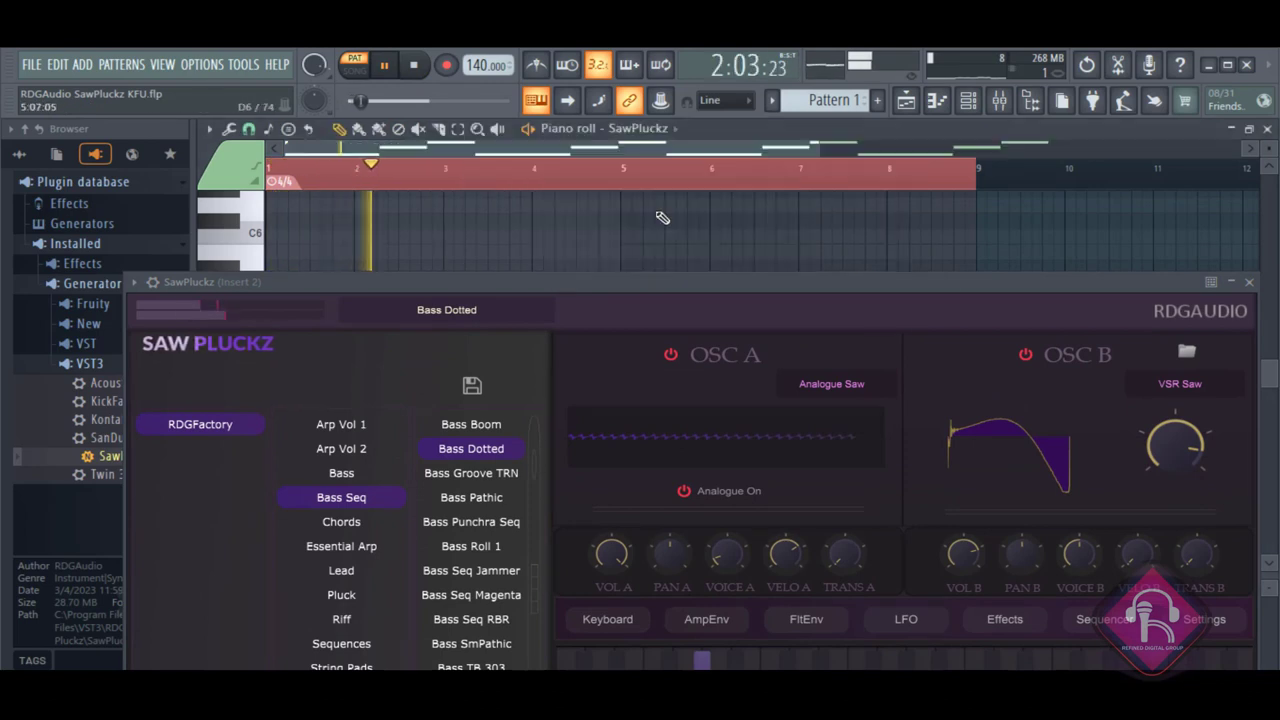
pyautogui.moveTo(634, 309); pyautogui.dragTo(600, 497)
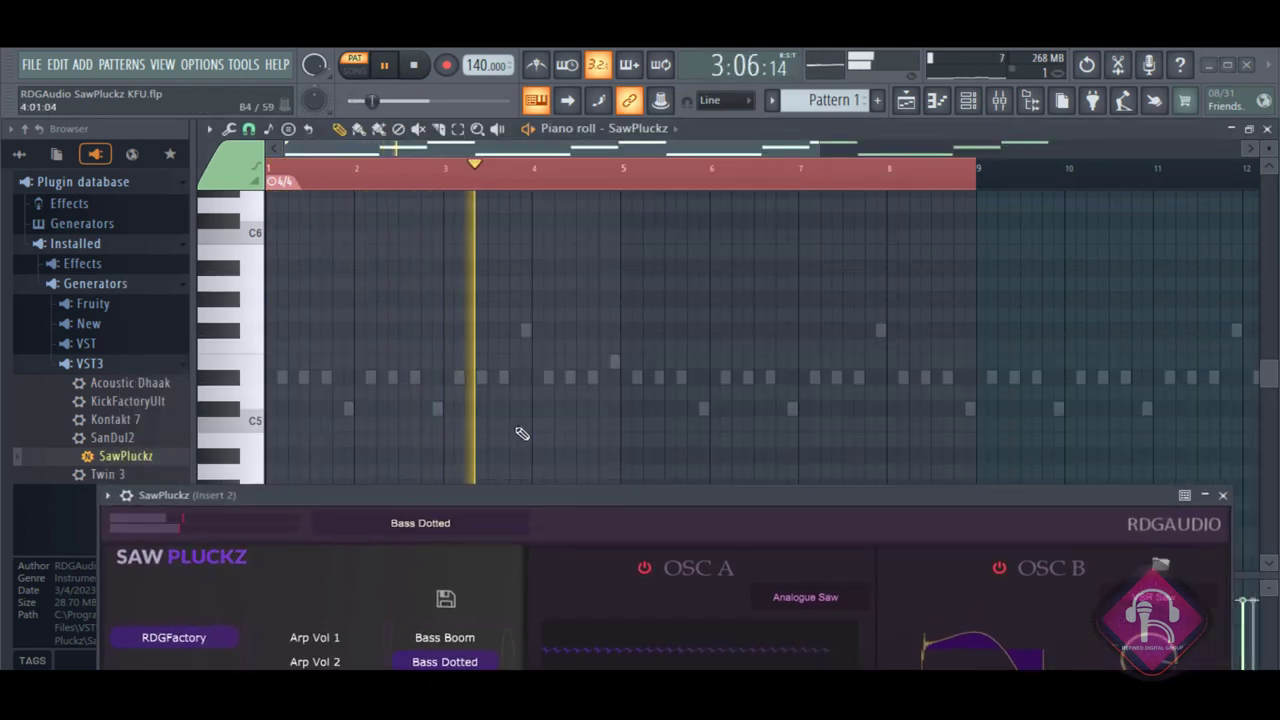
pyautogui.scroll(-5, 515, 420)
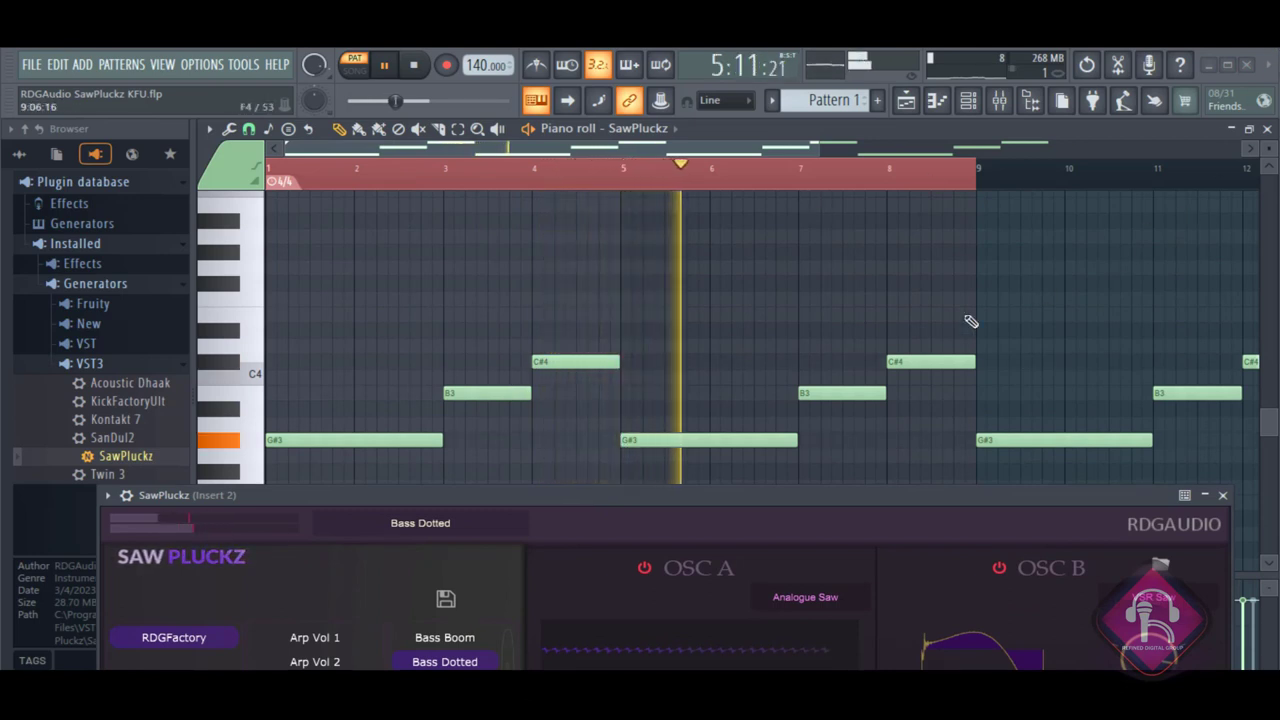
pyautogui.scroll(5, 820, 309)
pyautogui.scroll(-5, 812, 306)
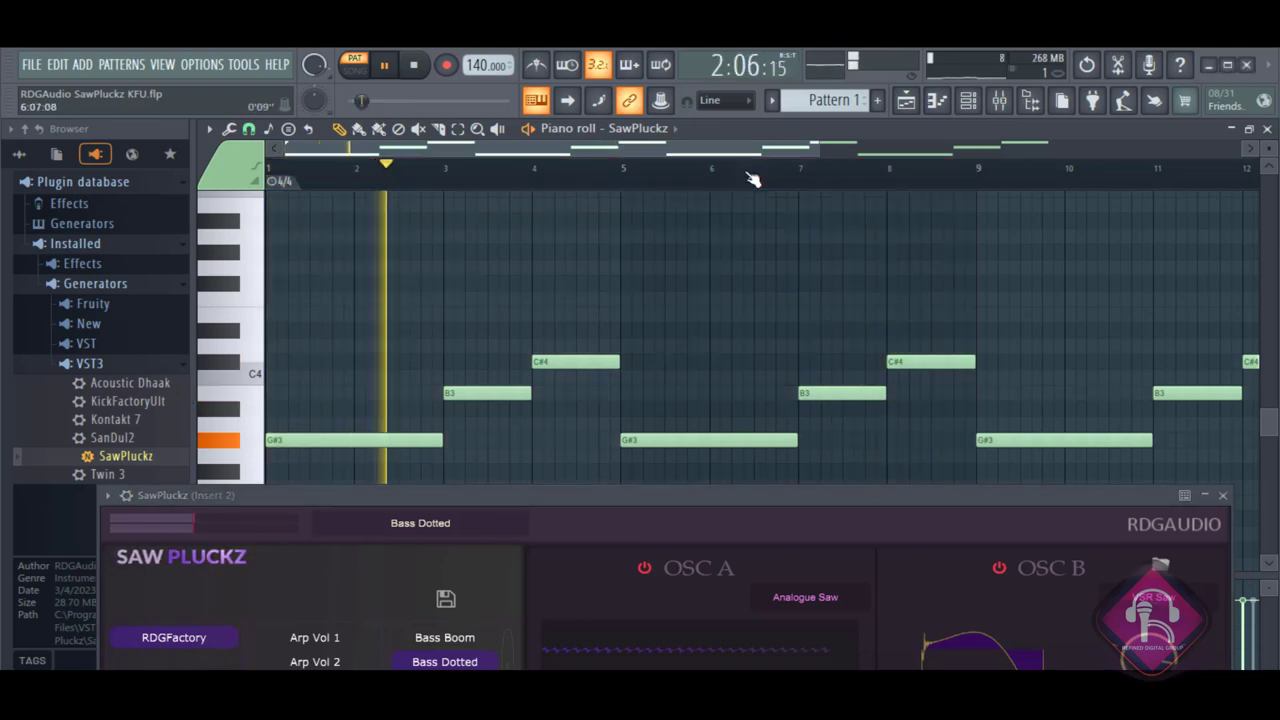
pyautogui.hotkey('ctrl', 'a')
pyautogui.hotkey('ctrl', 'Up')
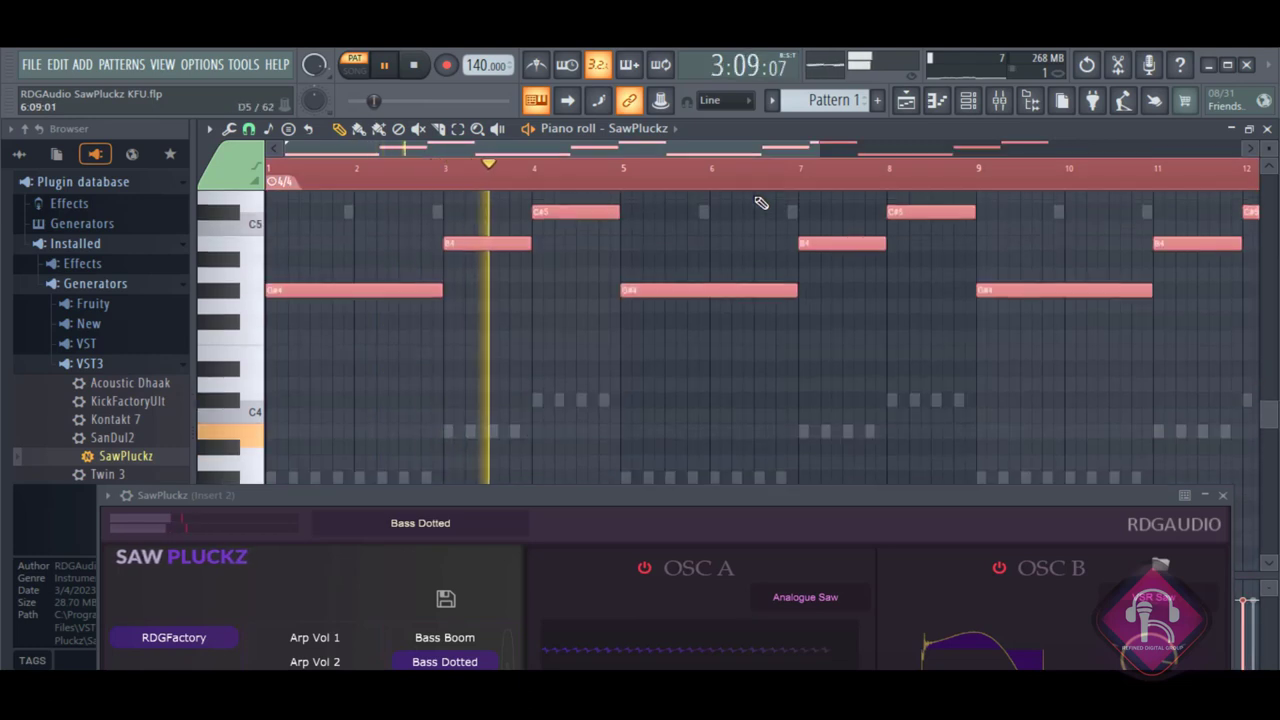
pyautogui.scroll(3, 764, 206)
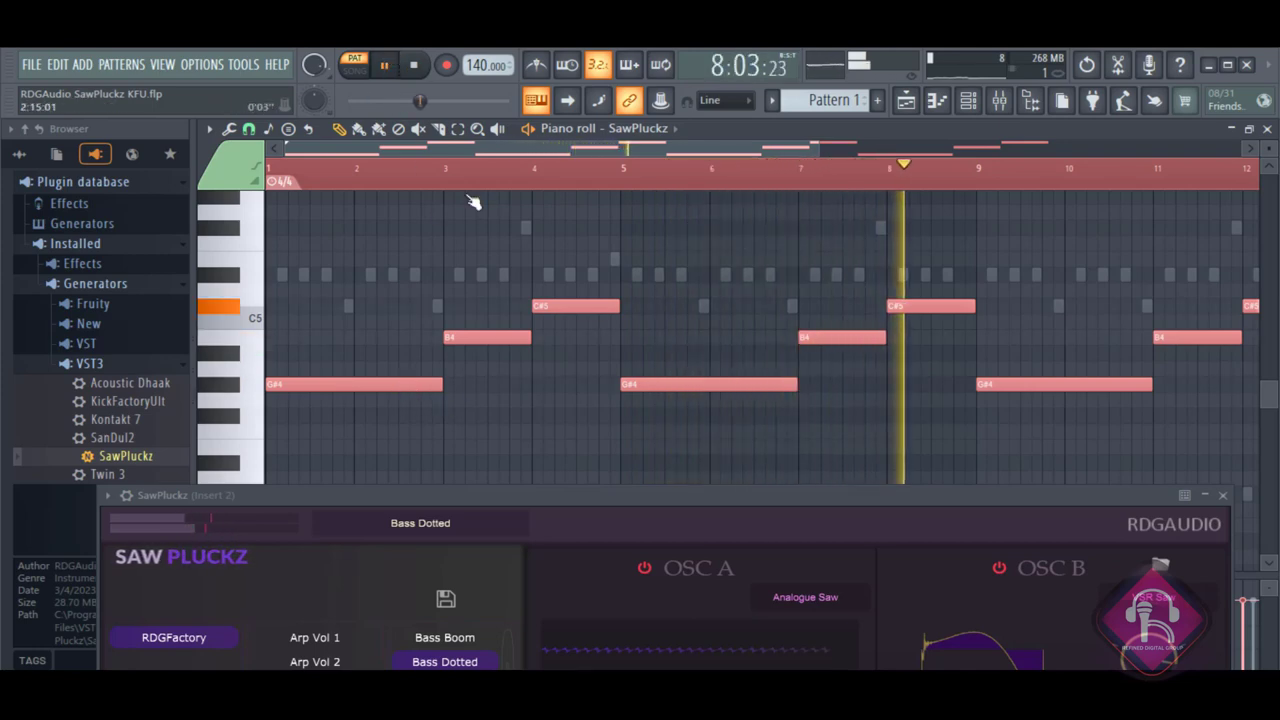
# Remove the stray note and move all the SawPluckz notes up together so the first one sits on D#5.
pyautogui.click(371, 393)
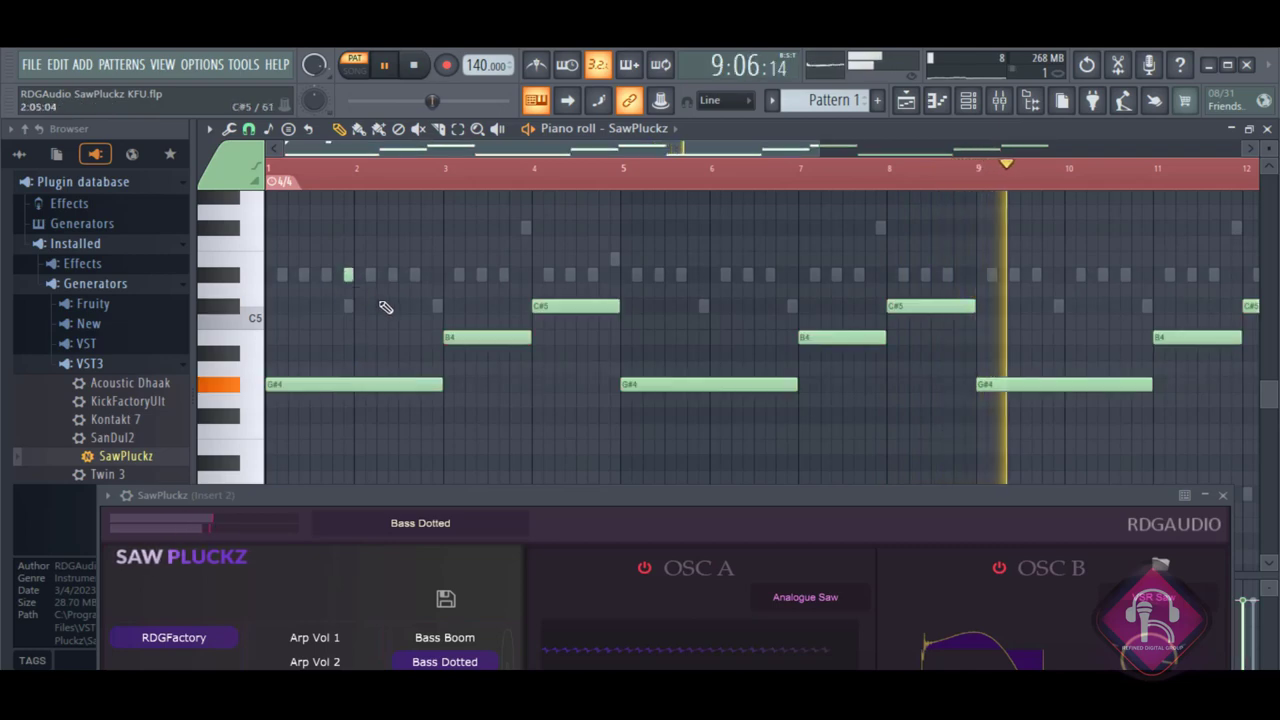
pyautogui.hotkey('ctrl', 'z')
pyautogui.moveTo(402, 387); pyautogui.dragTo(390, 272)
pyautogui.scroll(-5, 468, 307)
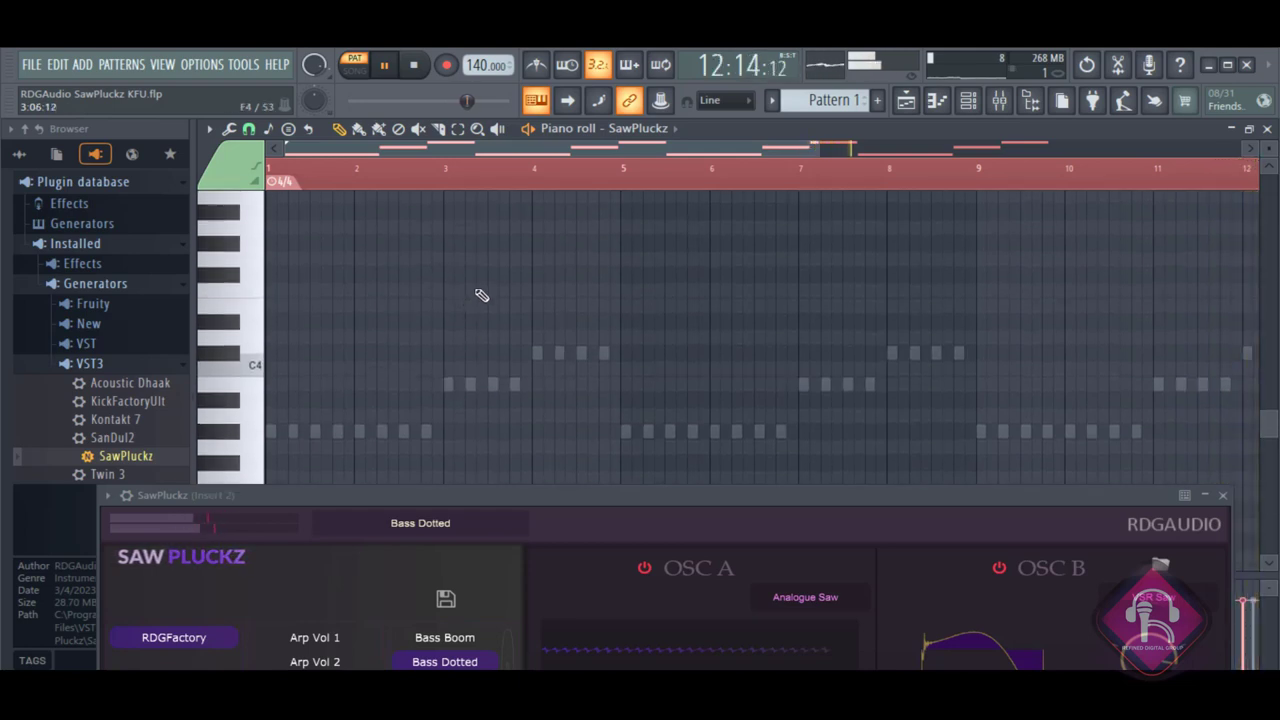
pyautogui.moveTo(818, 150); pyautogui.dragTo(1005, 150)
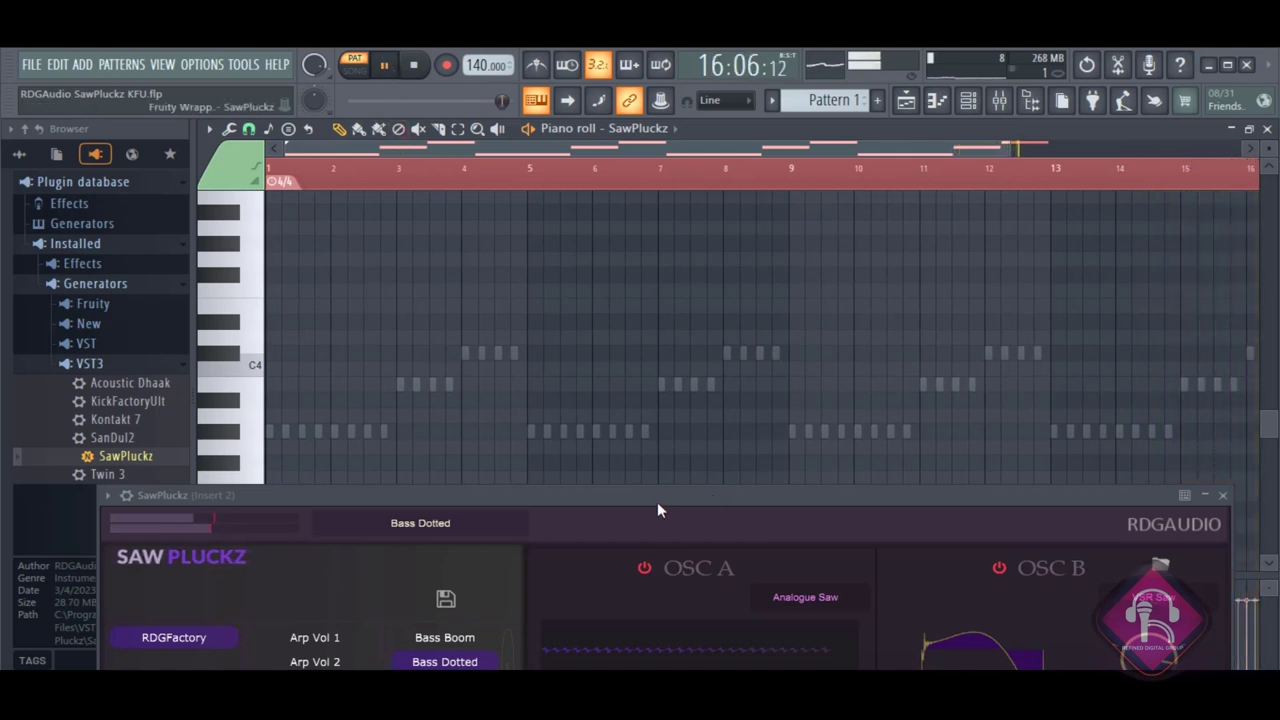
pyautogui.moveTo(657, 502); pyautogui.dragTo(673, 539)
pyautogui.scroll(4, 571, 366)
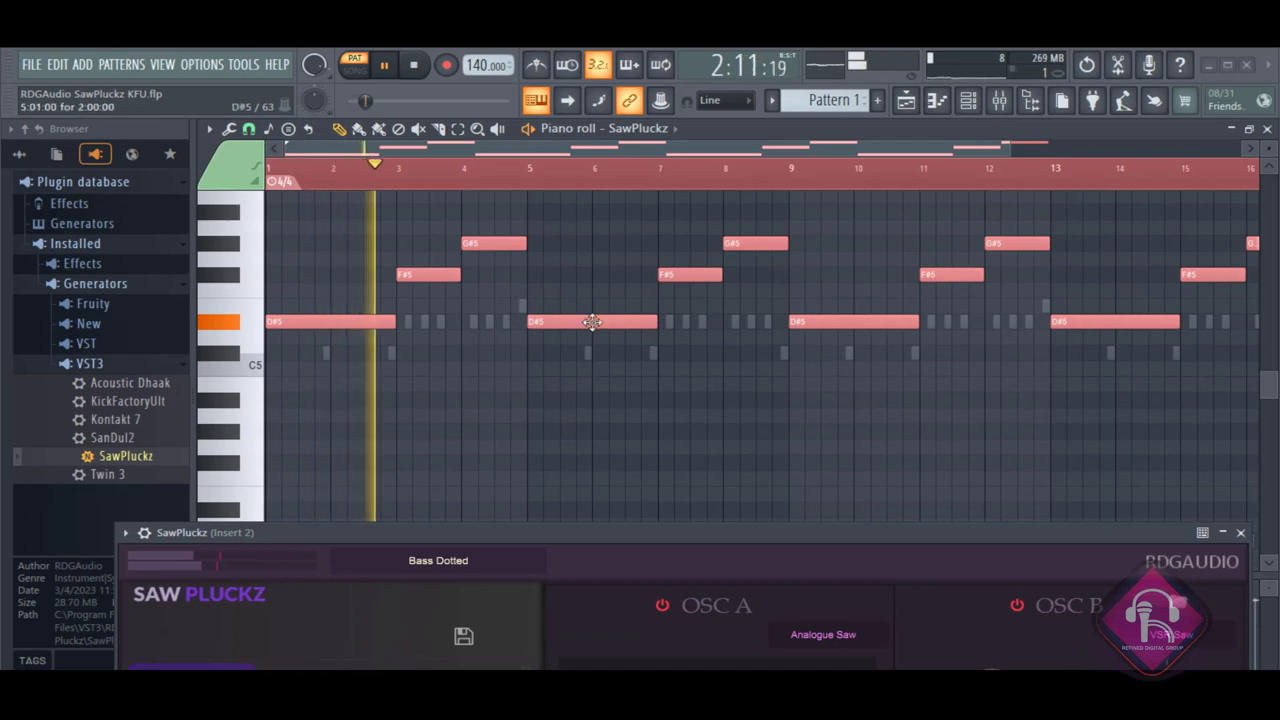
# Audition the Bass Pathic preset, load Bass Roll 1 instead, and play the pattern from the start.
pyautogui.moveTo(680, 541); pyautogui.dragTo(716, 245)
pyautogui.click(511, 447)
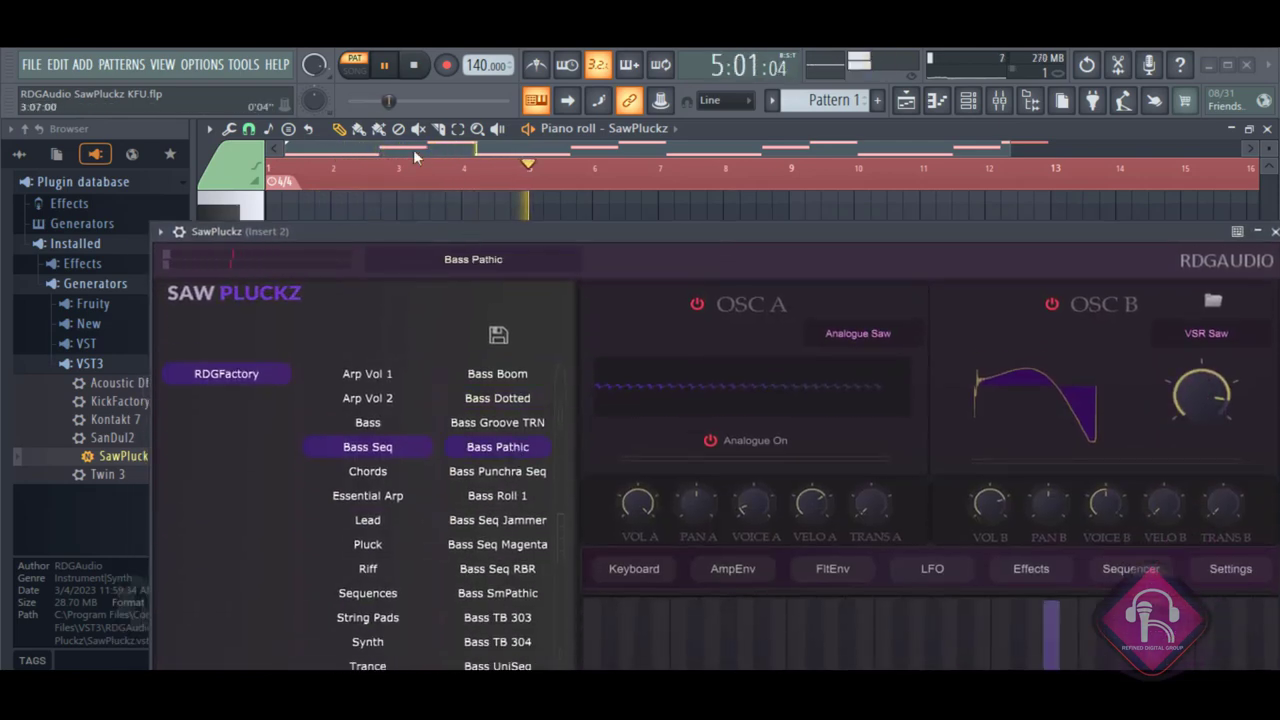
pyautogui.click(498, 494)
pyautogui.click(417, 65)
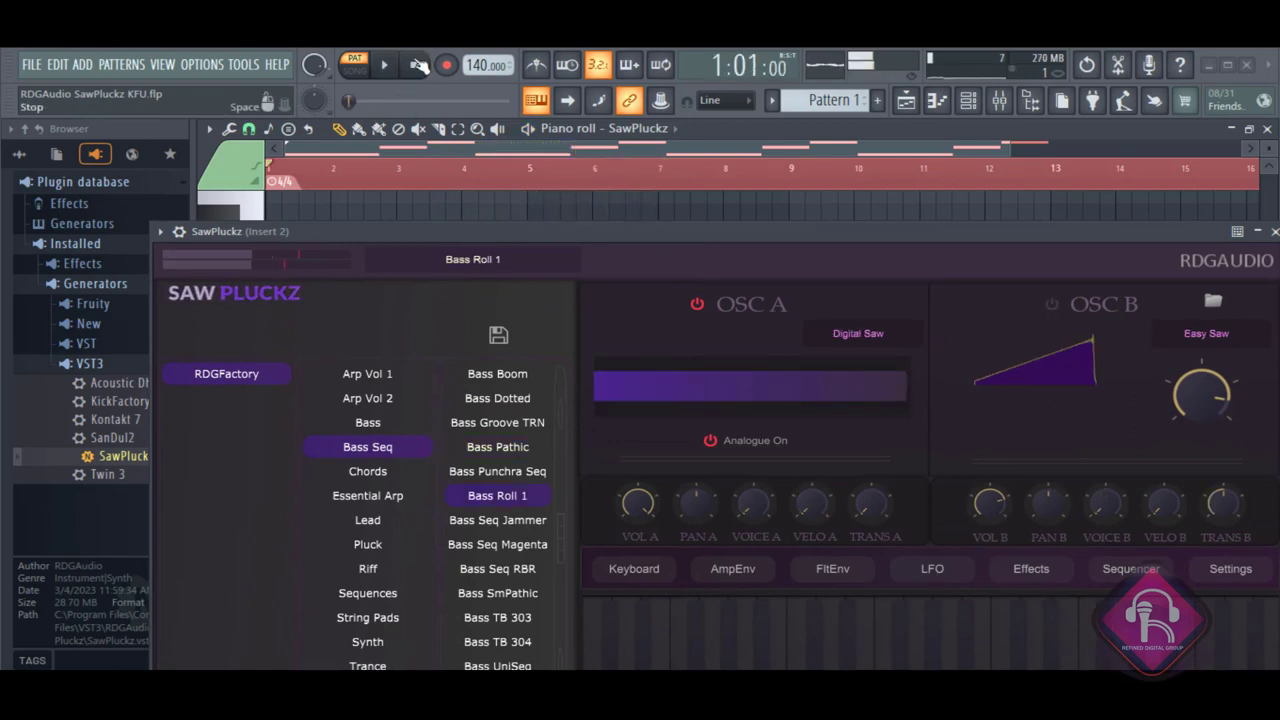
pyautogui.press('space')
pyautogui.moveTo(533, 240); pyautogui.dragTo(503, 503)
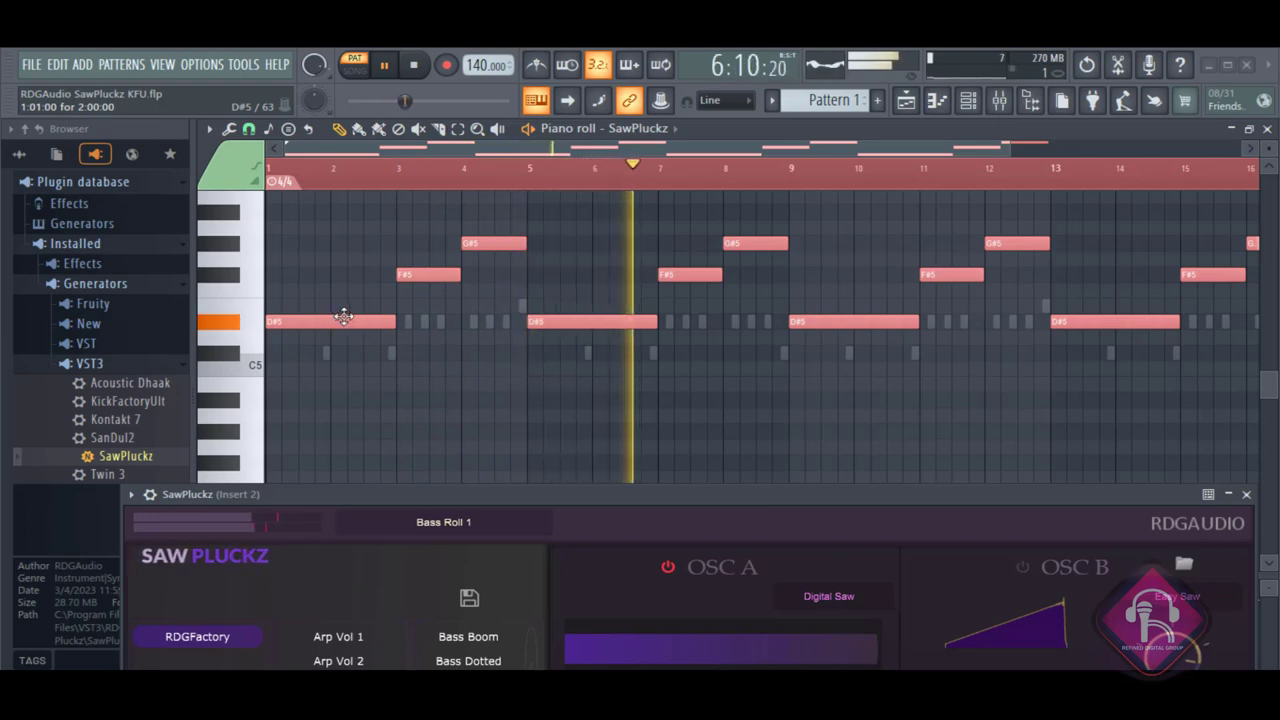
pyautogui.press('space')
# Unmute the Pluck channel in the Channel rack and play it together with the SawPluckz channel.
pyautogui.press('F5')
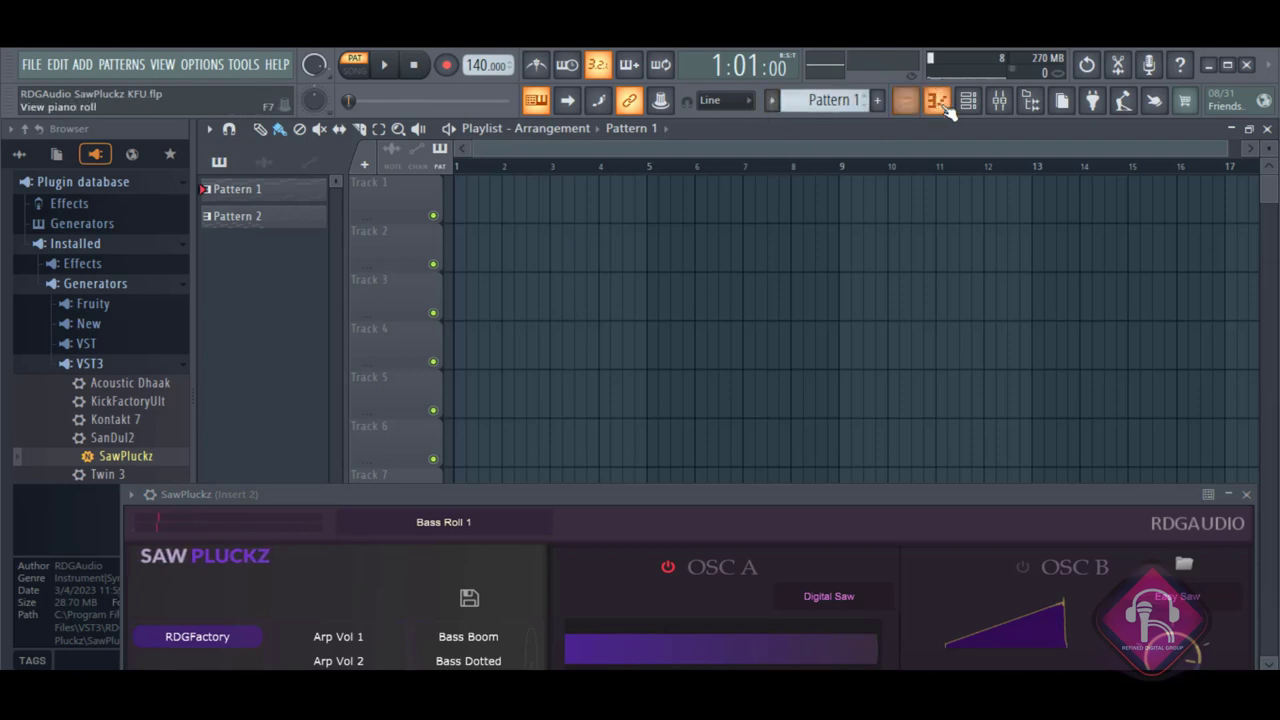
pyautogui.click(979, 107)
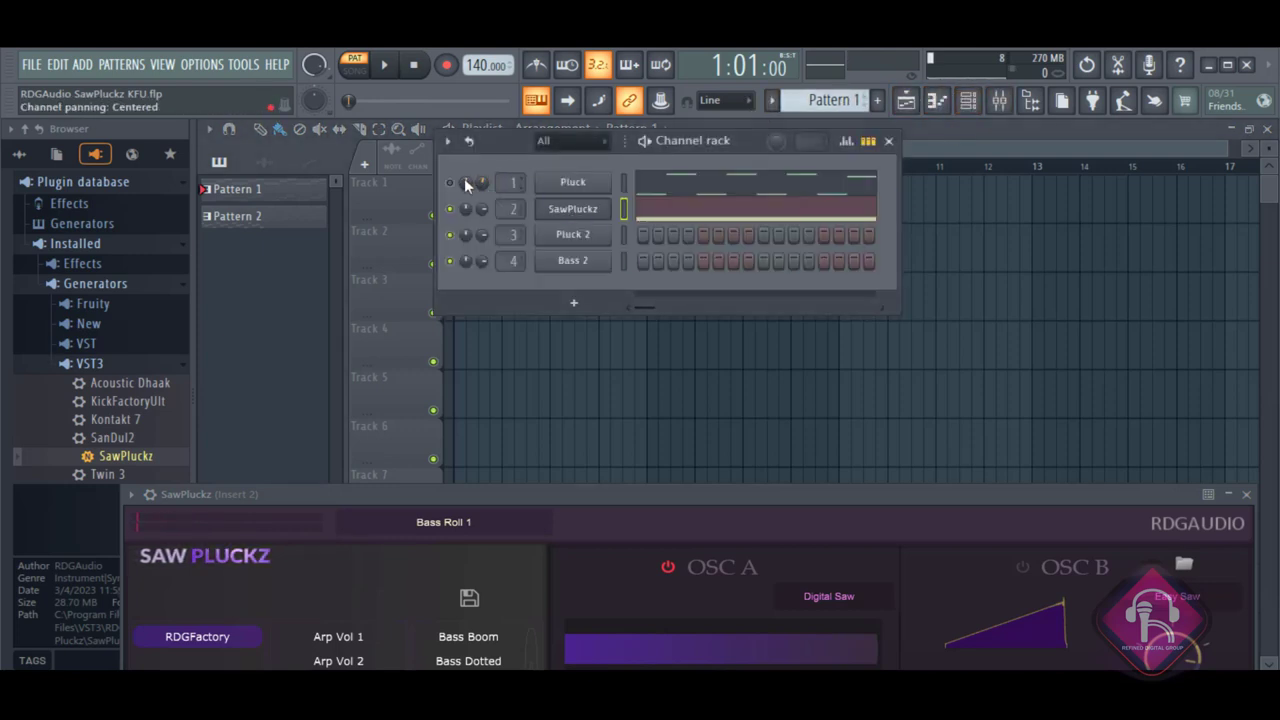
pyautogui.click(386, 67)
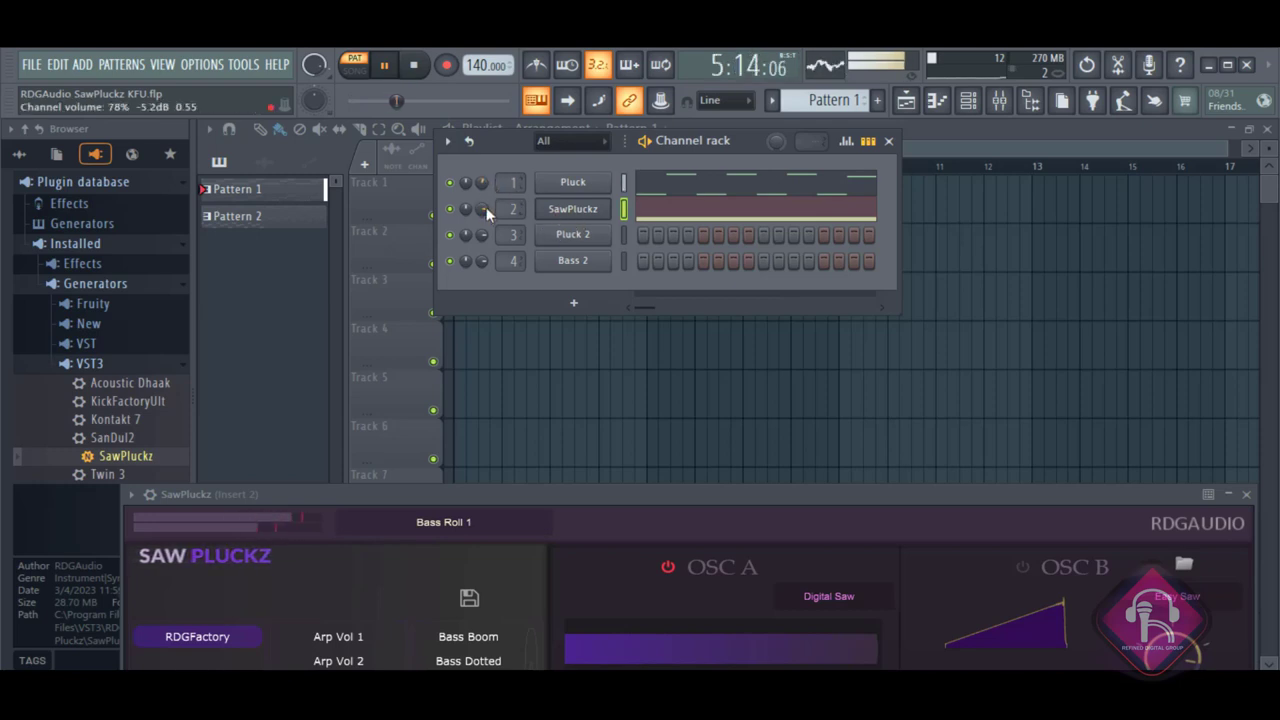
pyautogui.press('space')
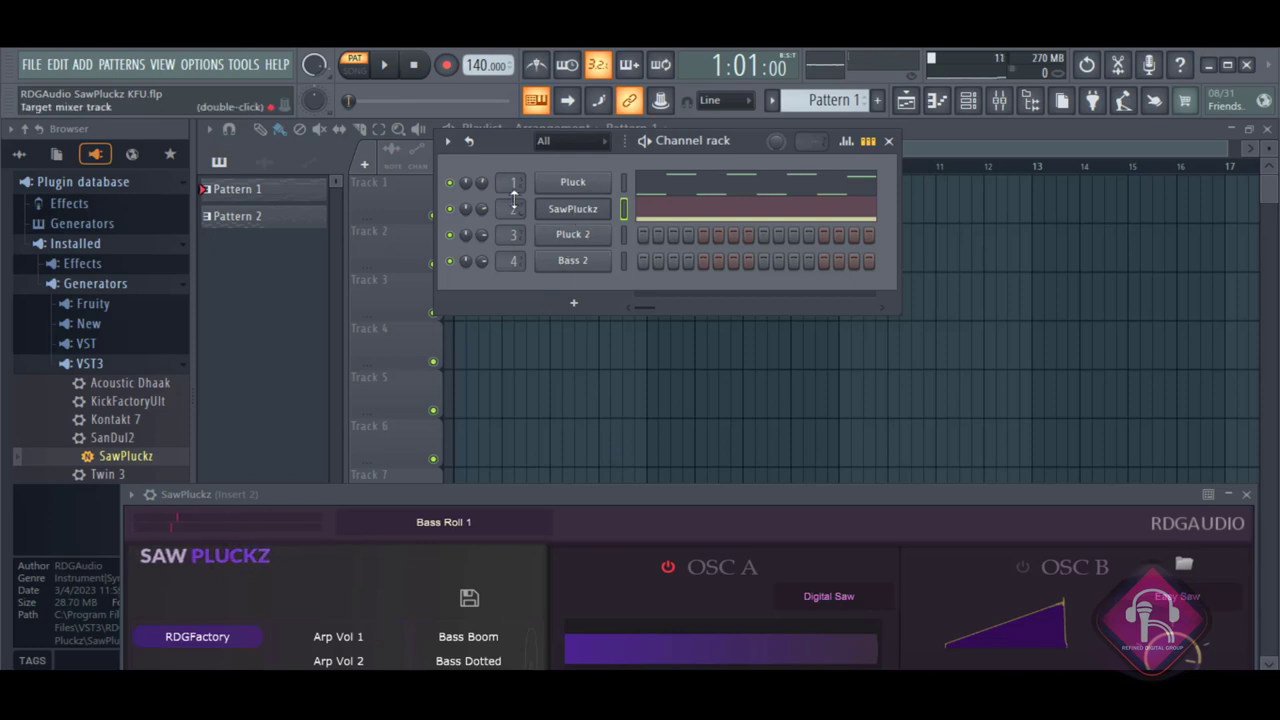
# Play the pattern and load the Bass Seq Jammer preset in the SawPluckz channel.
pyautogui.press('space')
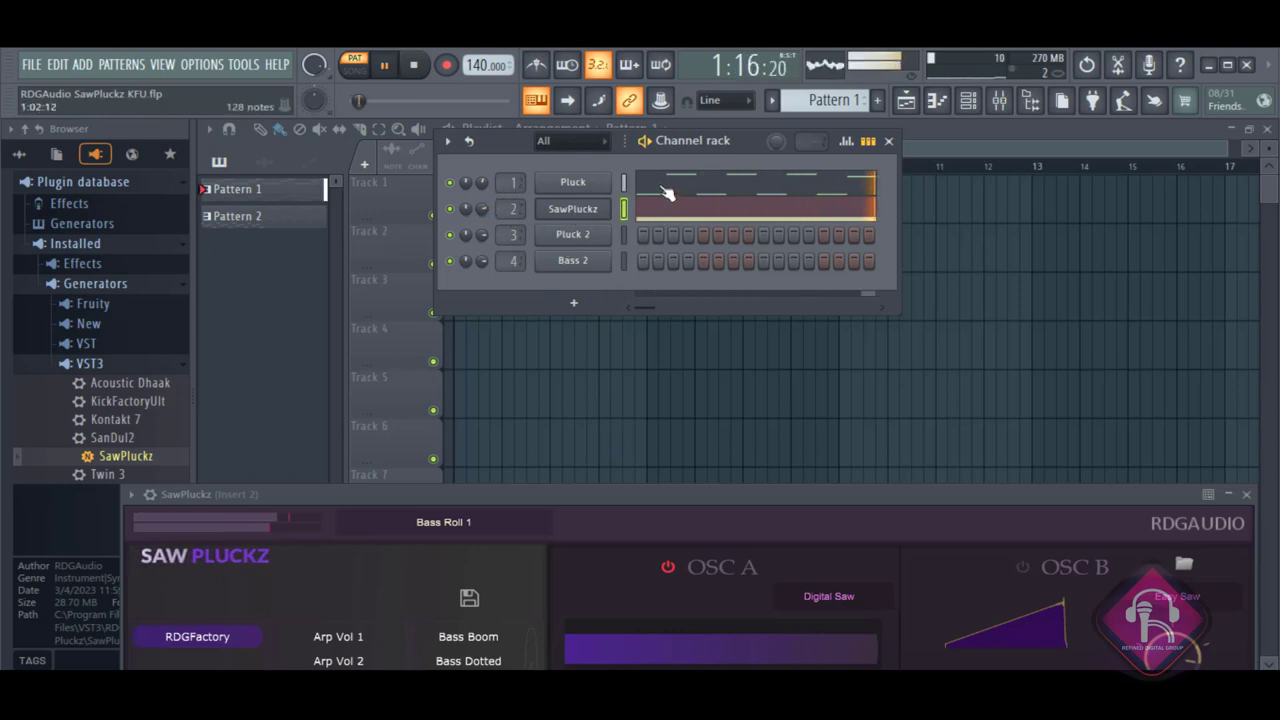
pyautogui.moveTo(574, 492); pyautogui.dragTo(619, 214)
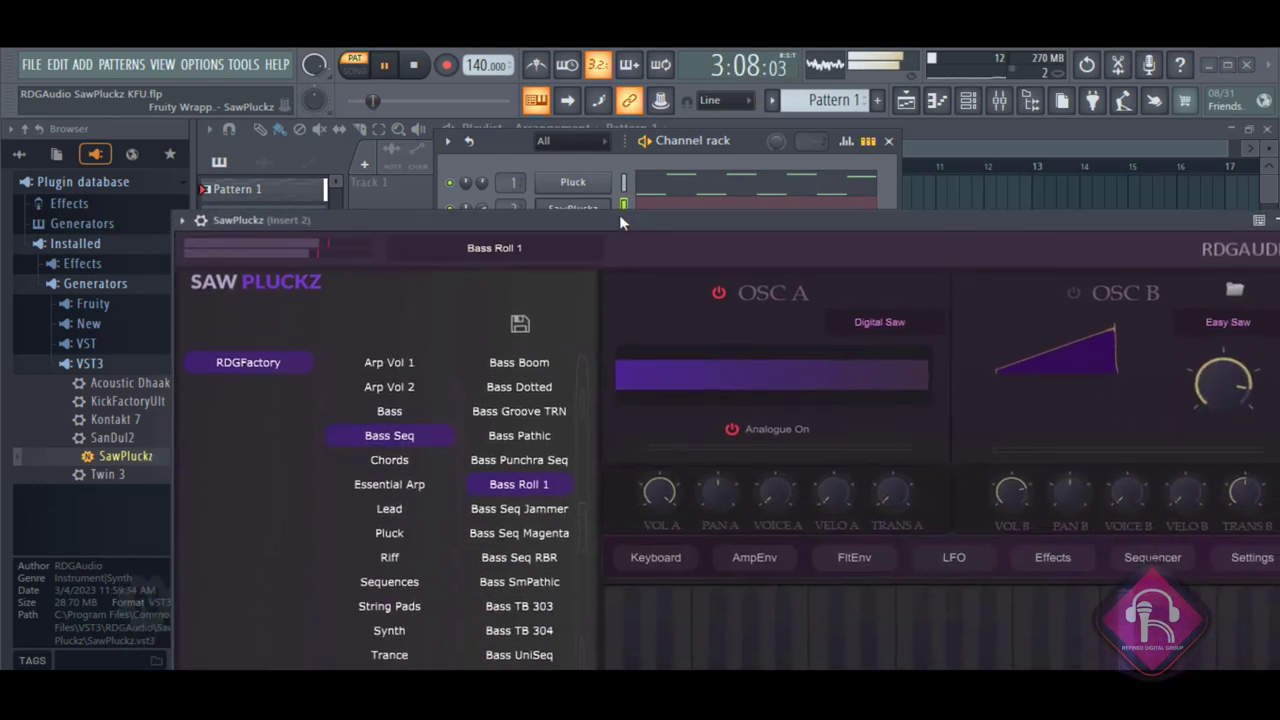
pyautogui.click(524, 511)
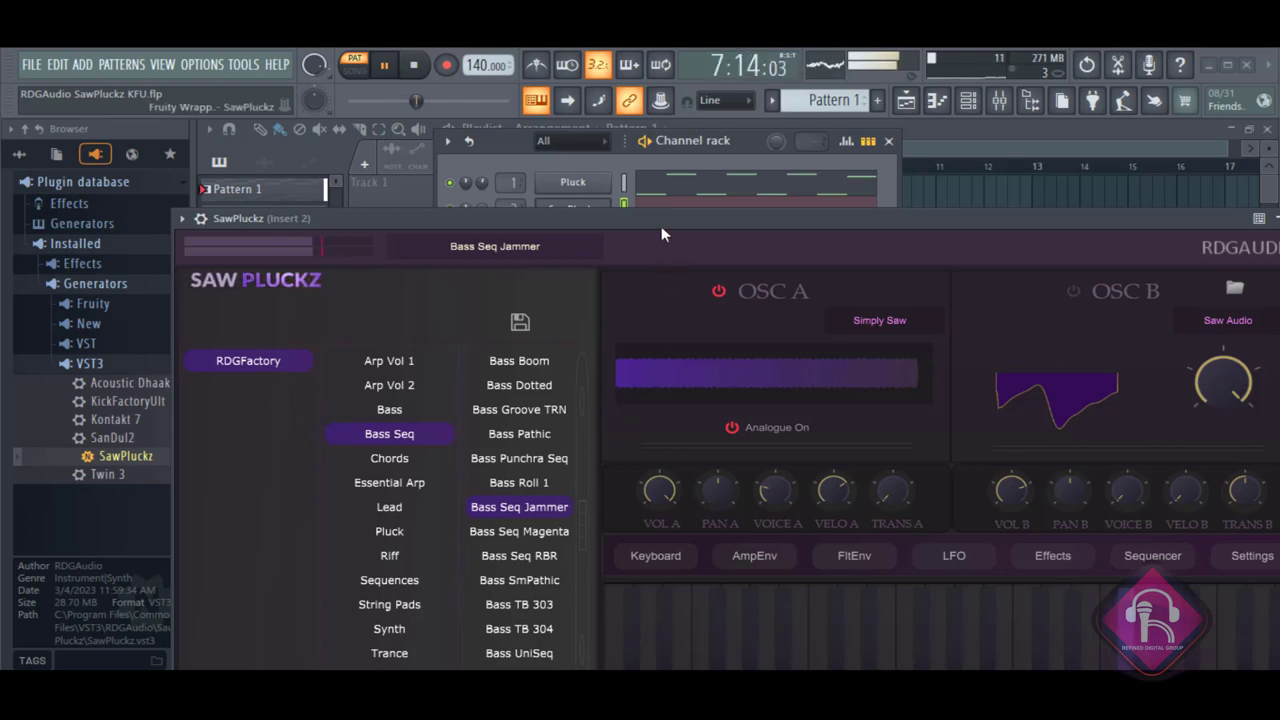
# Lower the Pluck channel's volume to 34%, keeping the SawPluckz preset list accessible.
pyautogui.moveTo(650, 213); pyautogui.dragTo(622, 279)
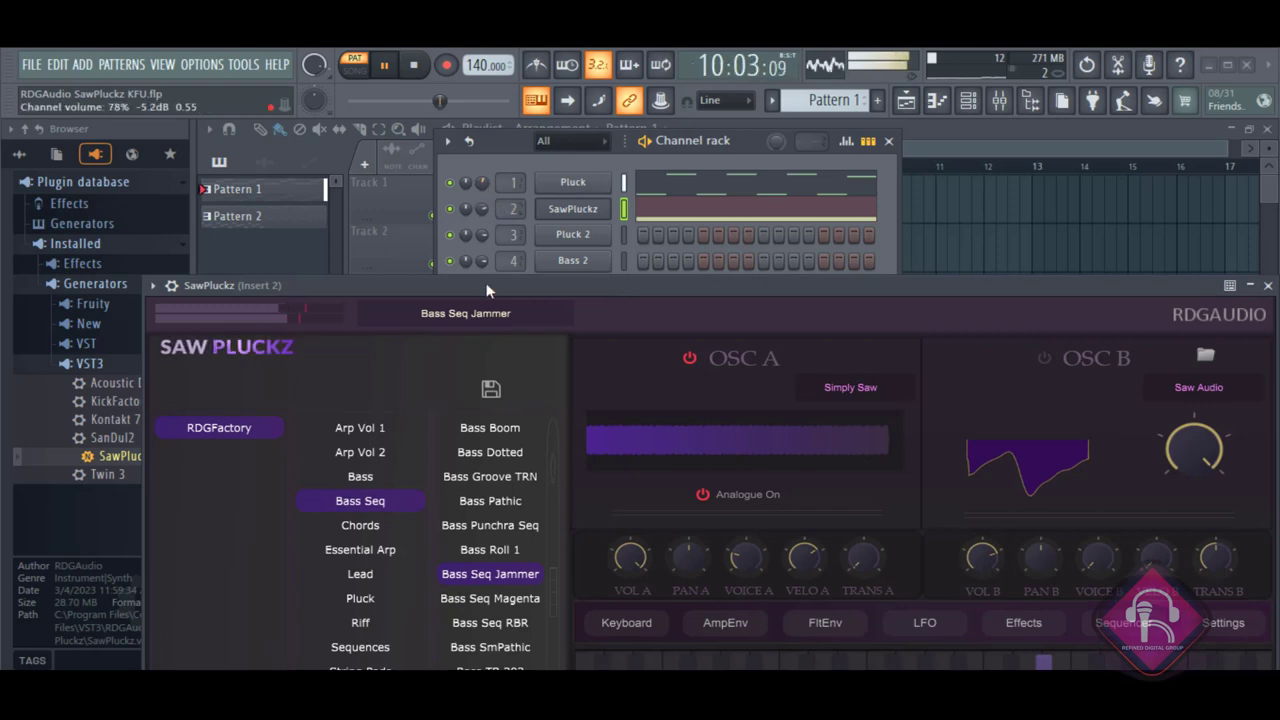
pyautogui.moveTo(543, 280); pyautogui.dragTo(465, 260)
pyautogui.moveTo(482, 182); pyautogui.dragTo(482, 238)
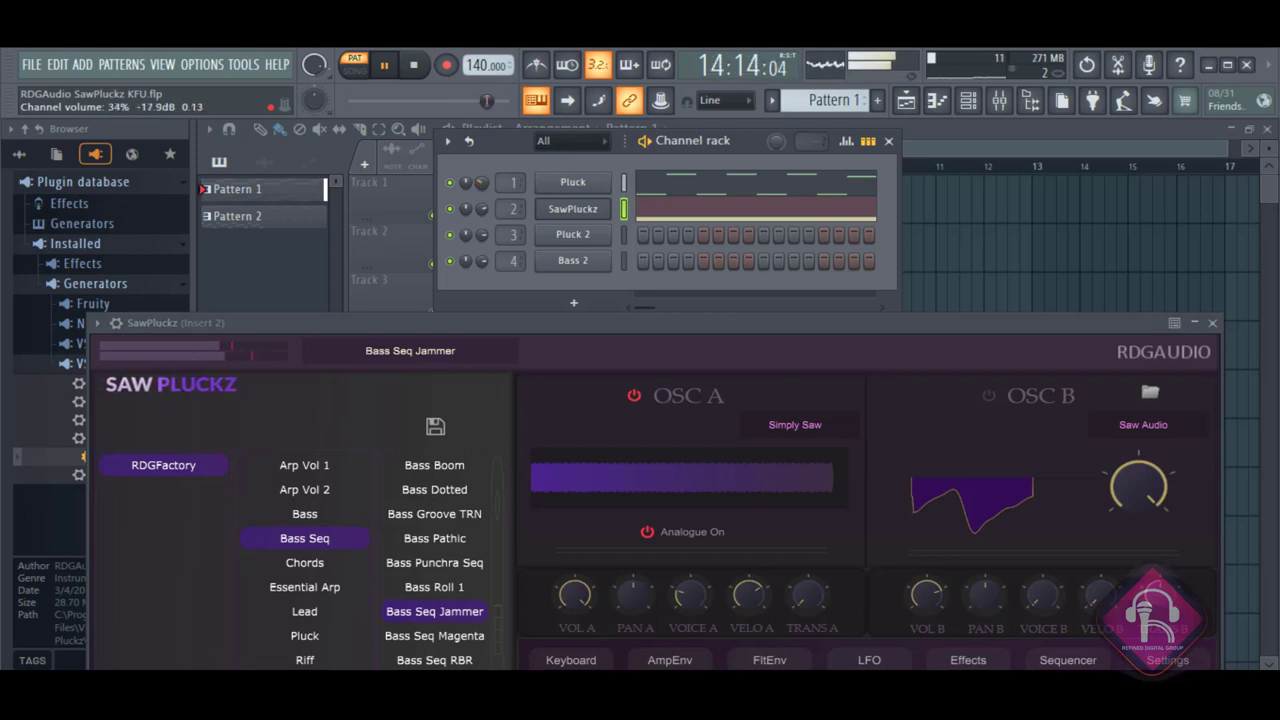
pyautogui.moveTo(481, 315); pyautogui.dragTo(599, 101)
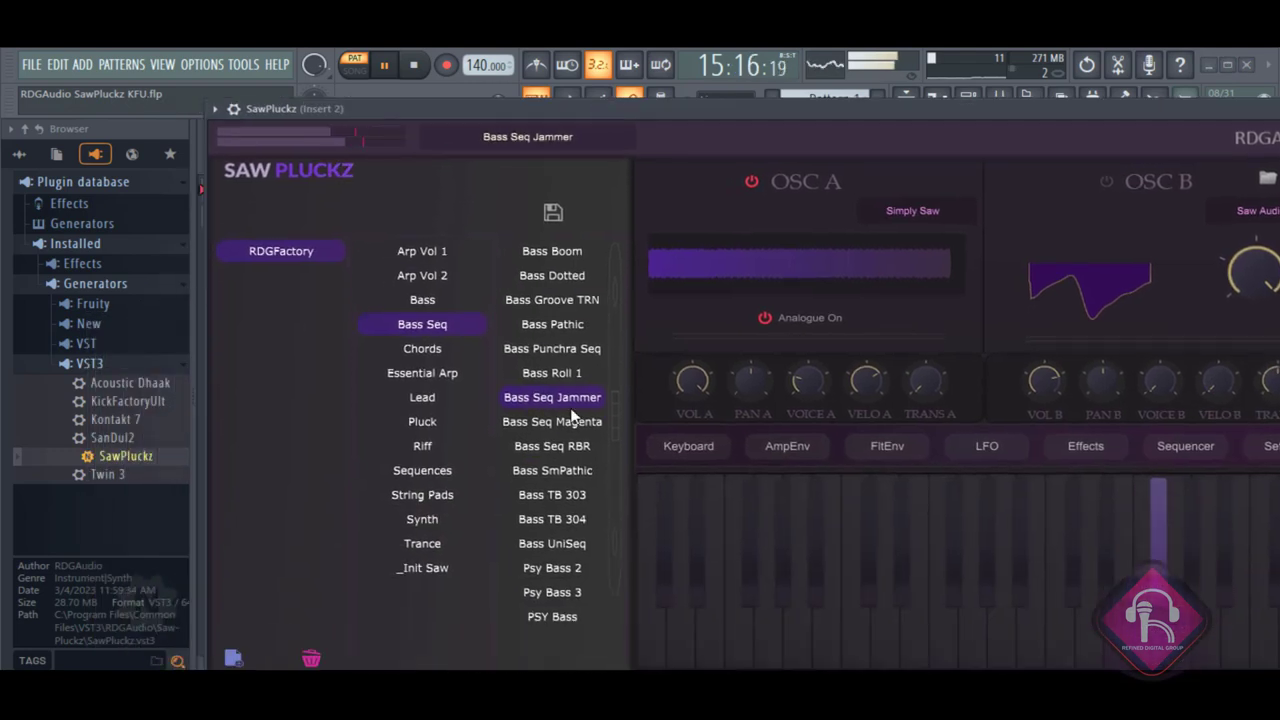
# Audition the Bass TB 303 preset, load Bass UniSeq instead, and stop playback with the Channel rack in view.
pyautogui.click(561, 492)
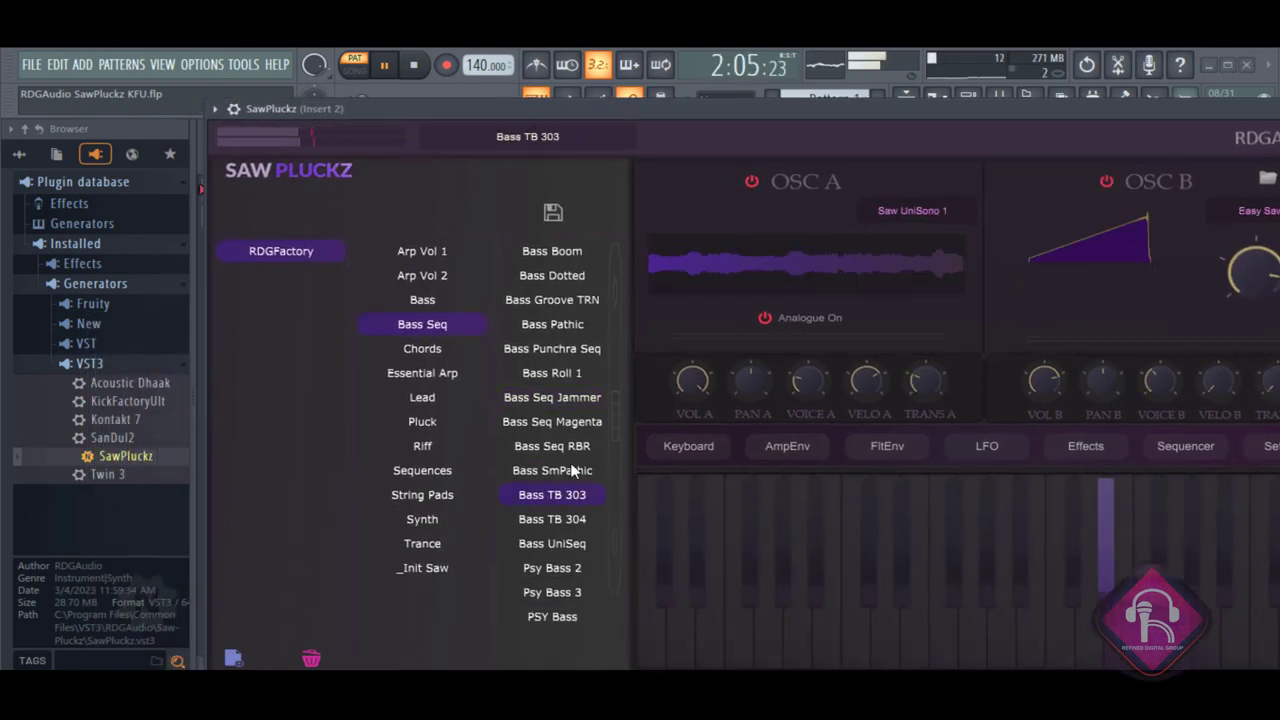
pyautogui.click(561, 543)
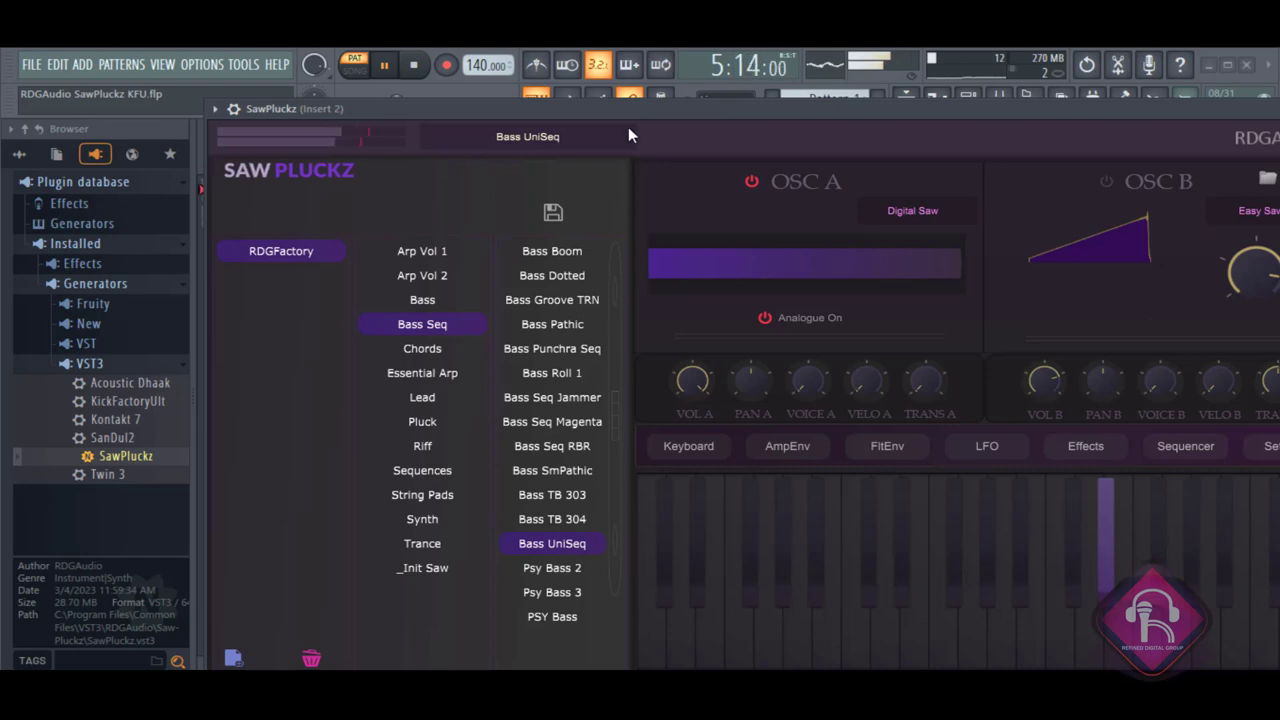
pyautogui.moveTo(628, 127); pyautogui.dragTo(599, 373)
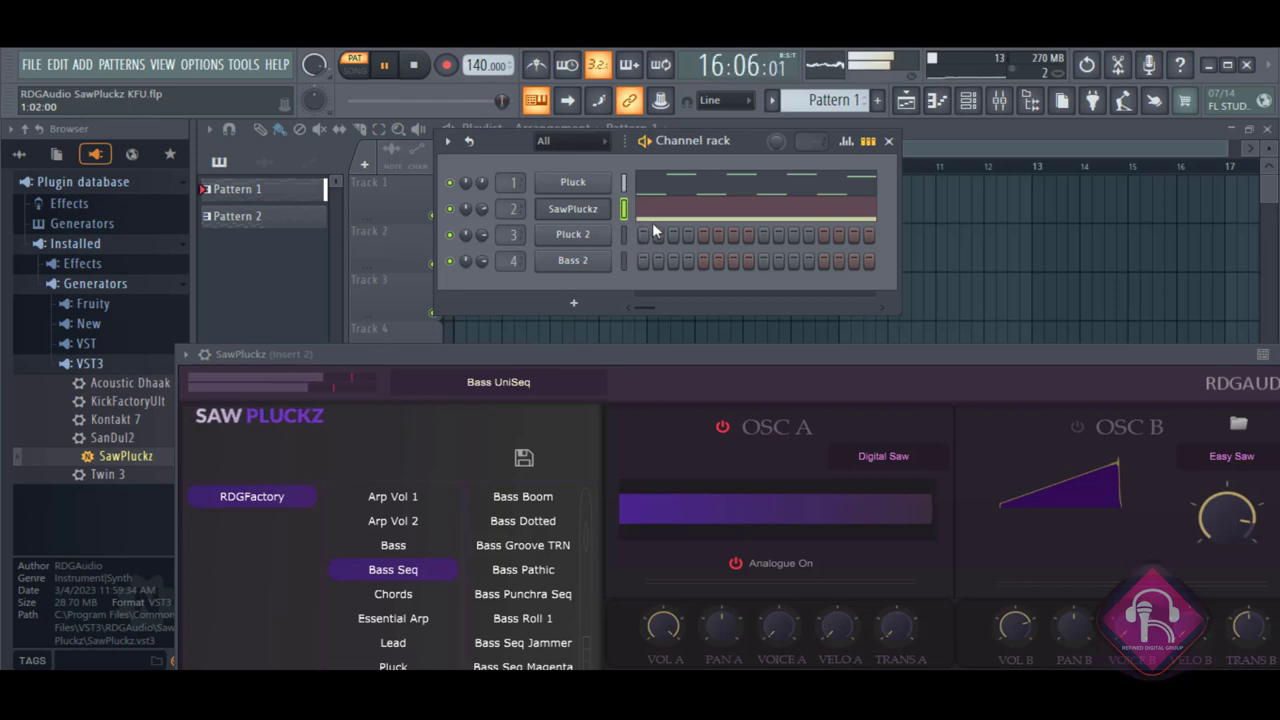
pyautogui.press('space')
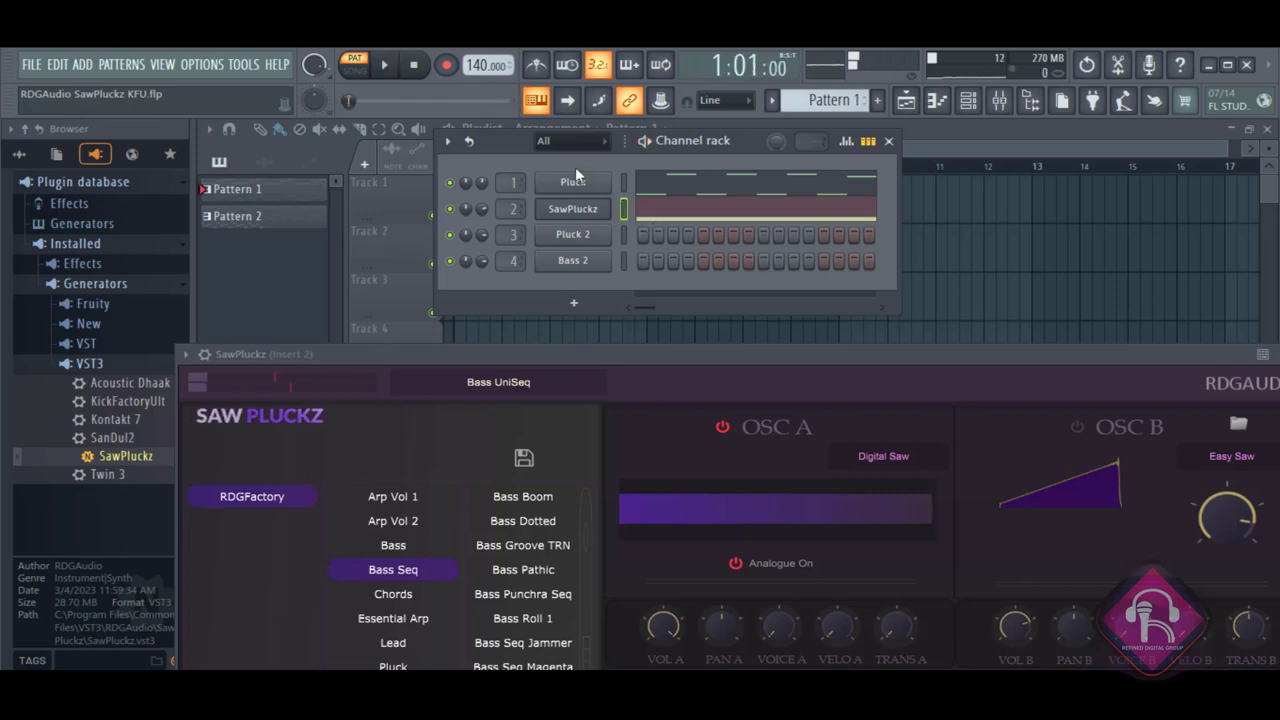
# Clone the Pluck channel and copy the original channel's notes into the new Pluck #2 channel.
pyautogui.rightClick(586, 181)
pyautogui.click(641, 348)
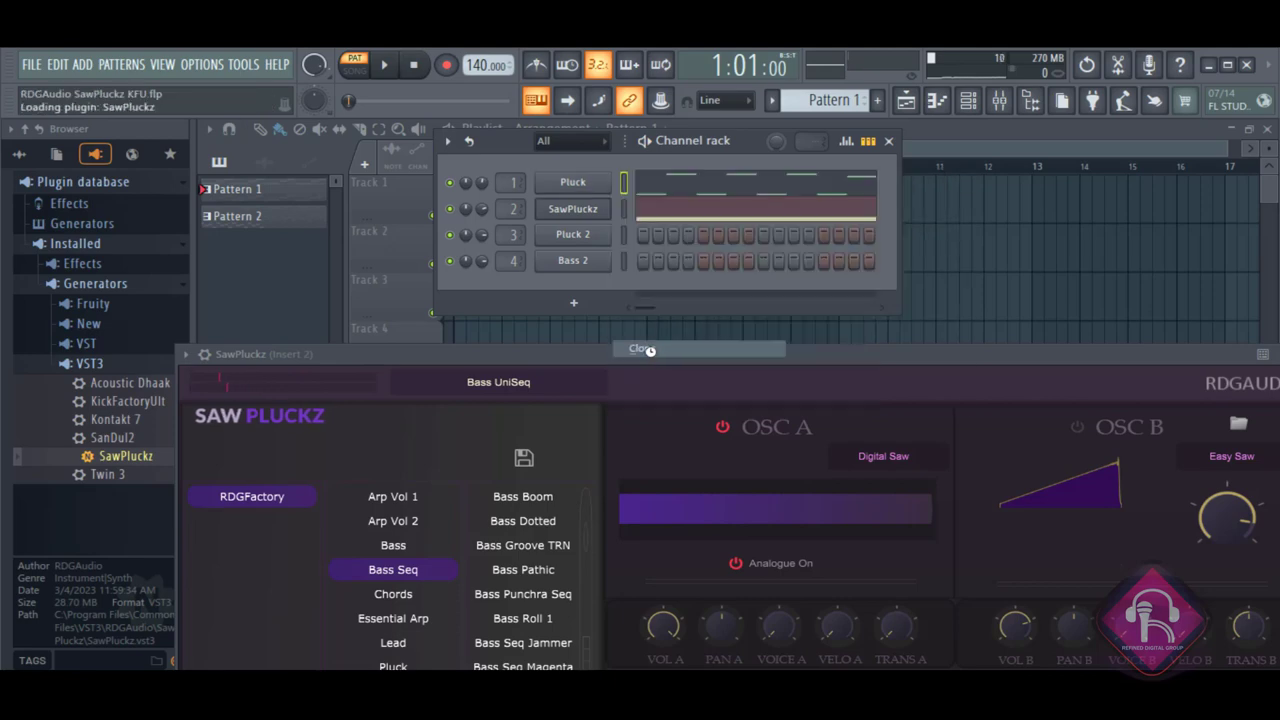
pyautogui.moveTo(675, 130); pyautogui.dragTo(670, 438)
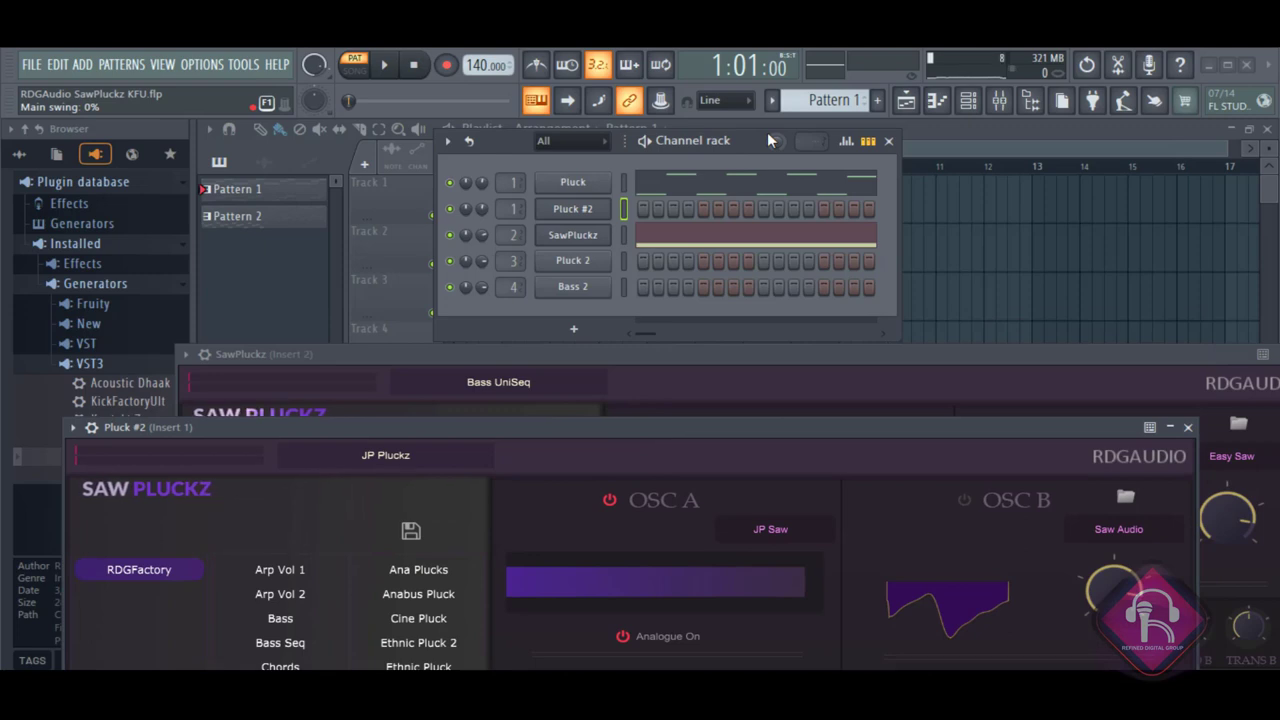
pyautogui.rightClick(593, 190)
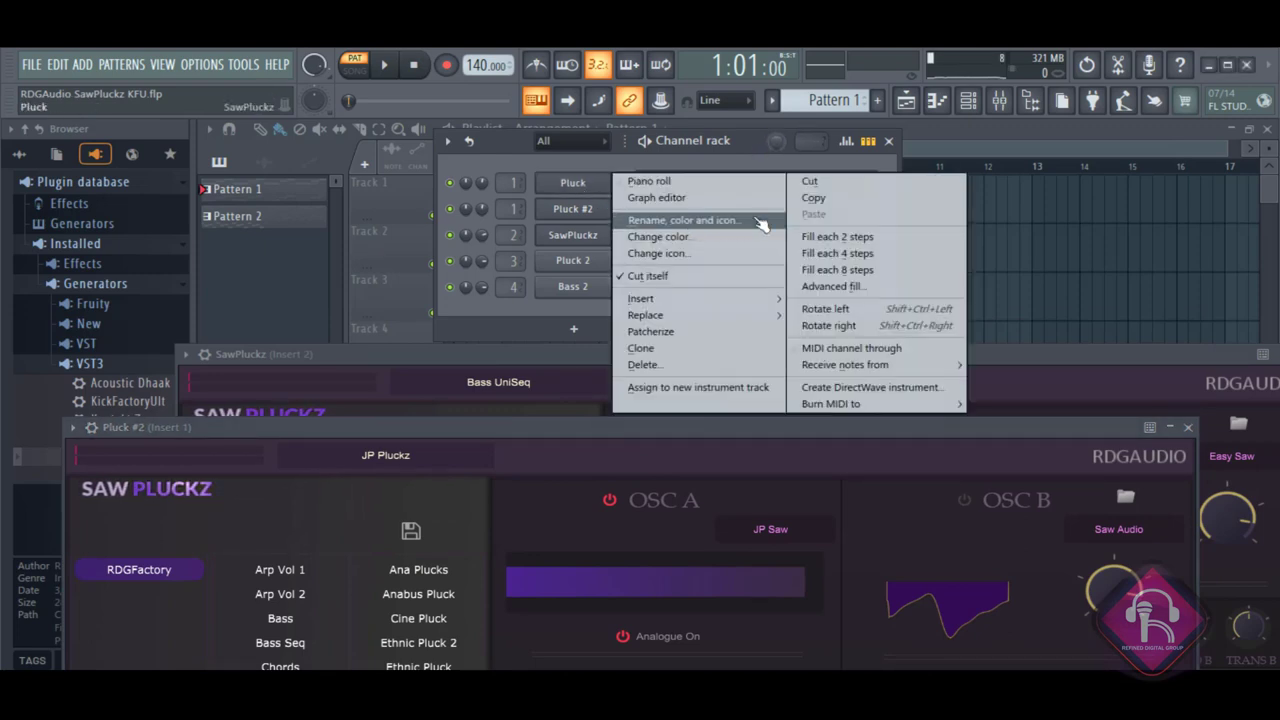
pyautogui.press('Escape')
pyautogui.rightClick(593, 210)
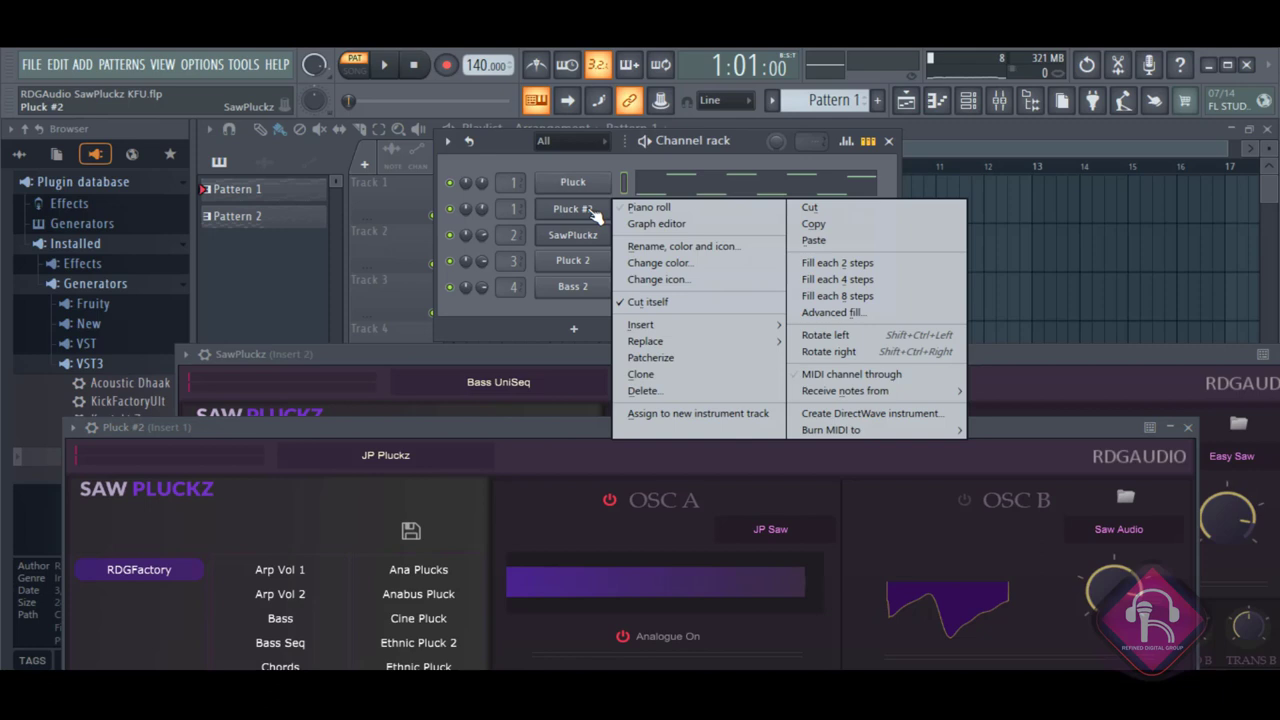
pyautogui.click(813, 240)
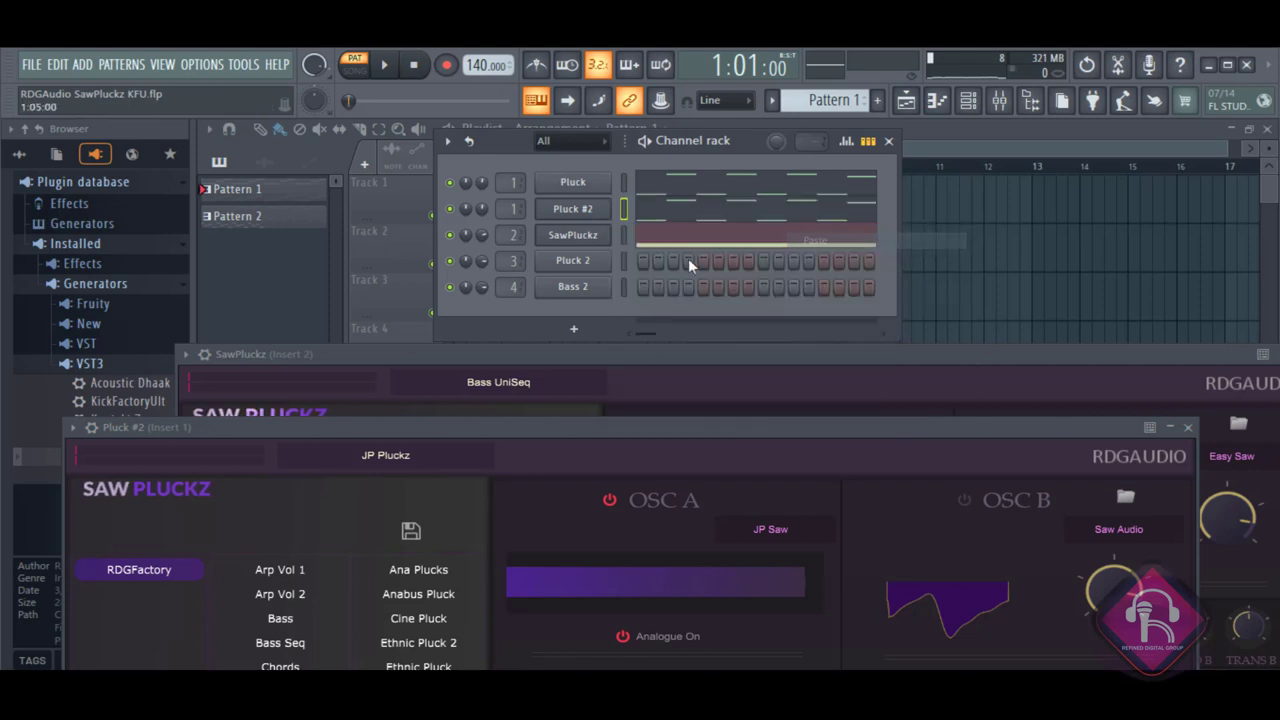
# Mute the Pluck and SawPluckz channels, and play Pluck #2 with only its synth window open.
pyautogui.click(450, 235)
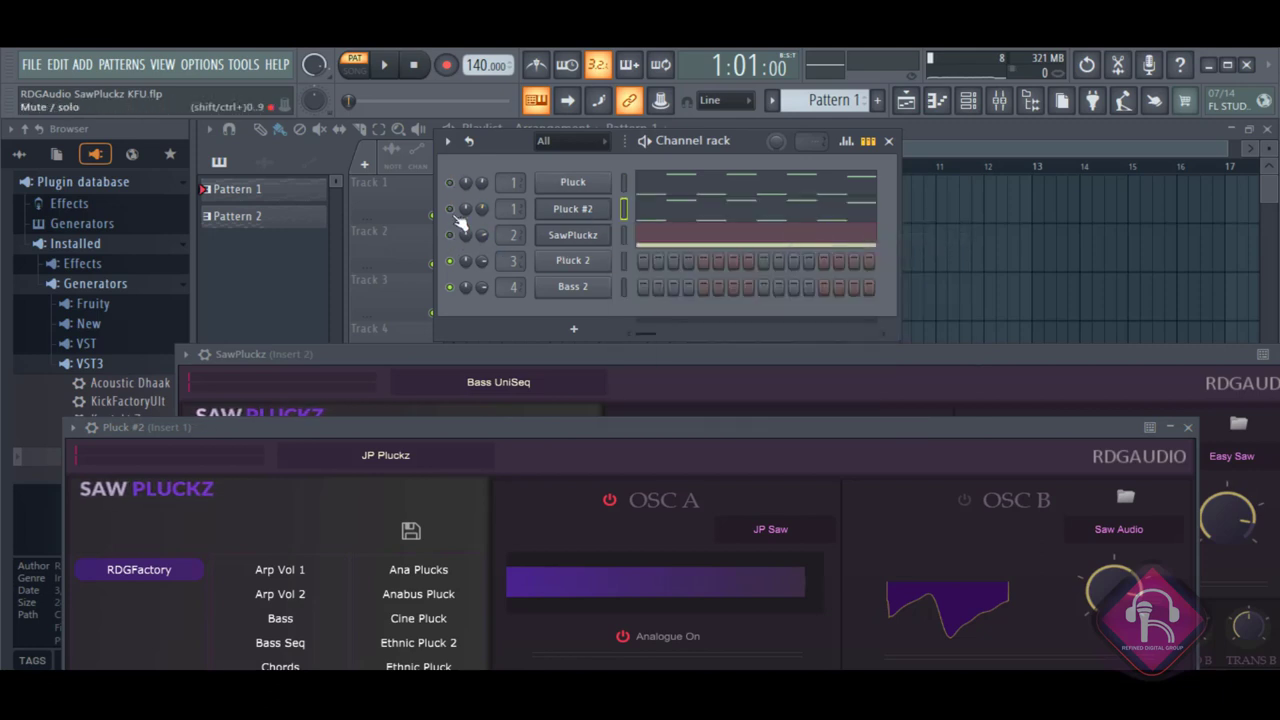
pyautogui.click(586, 212)
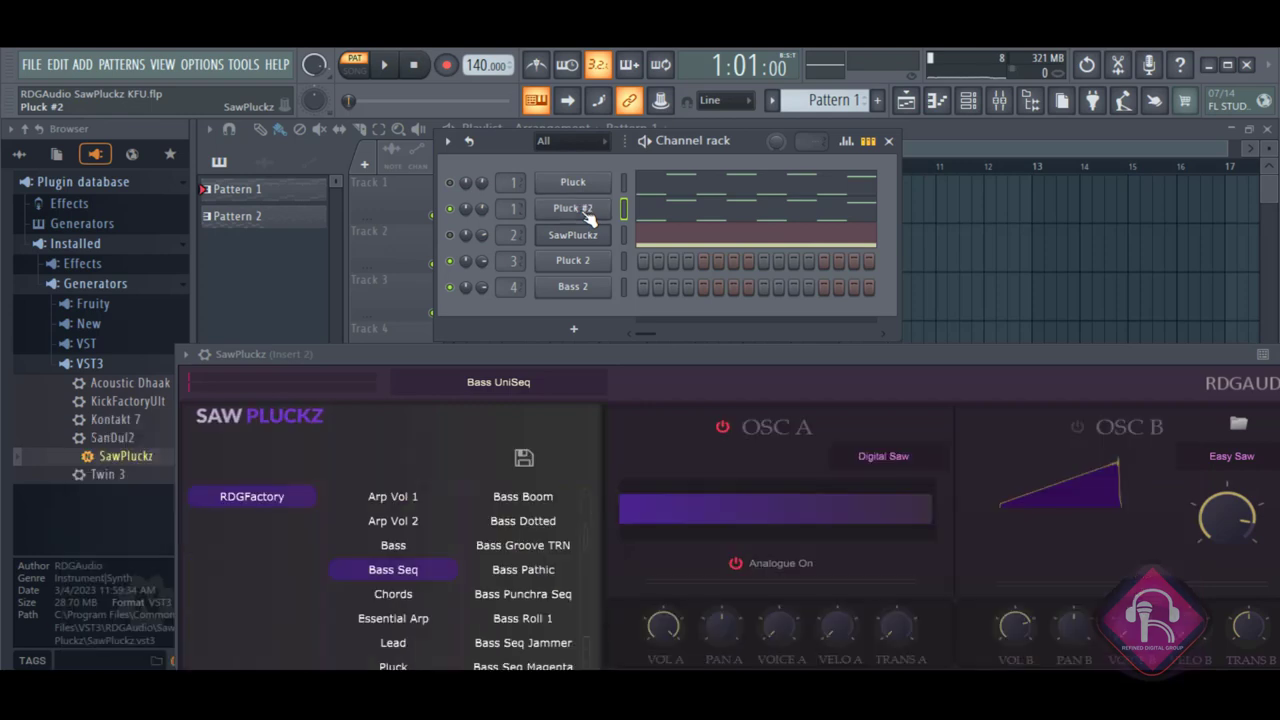
pyautogui.click(581, 210)
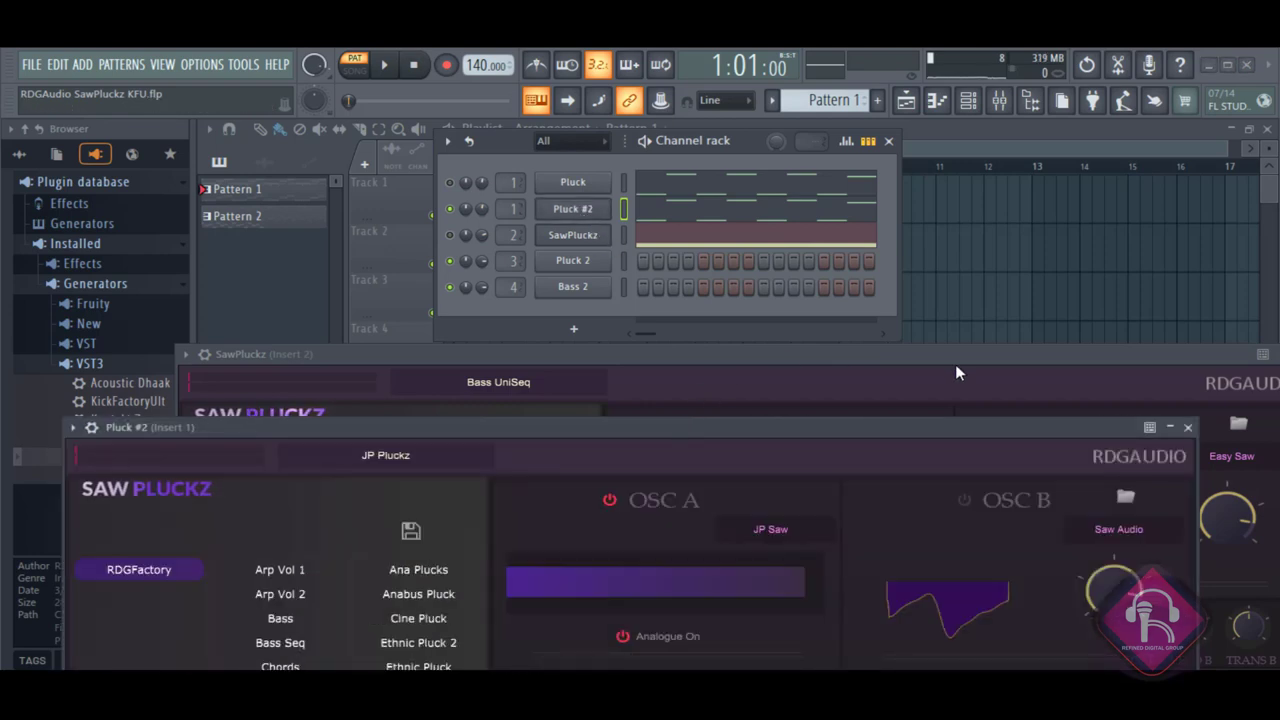
pyautogui.moveTo(955, 372); pyautogui.dragTo(714, 337)
pyautogui.click(1053, 339)
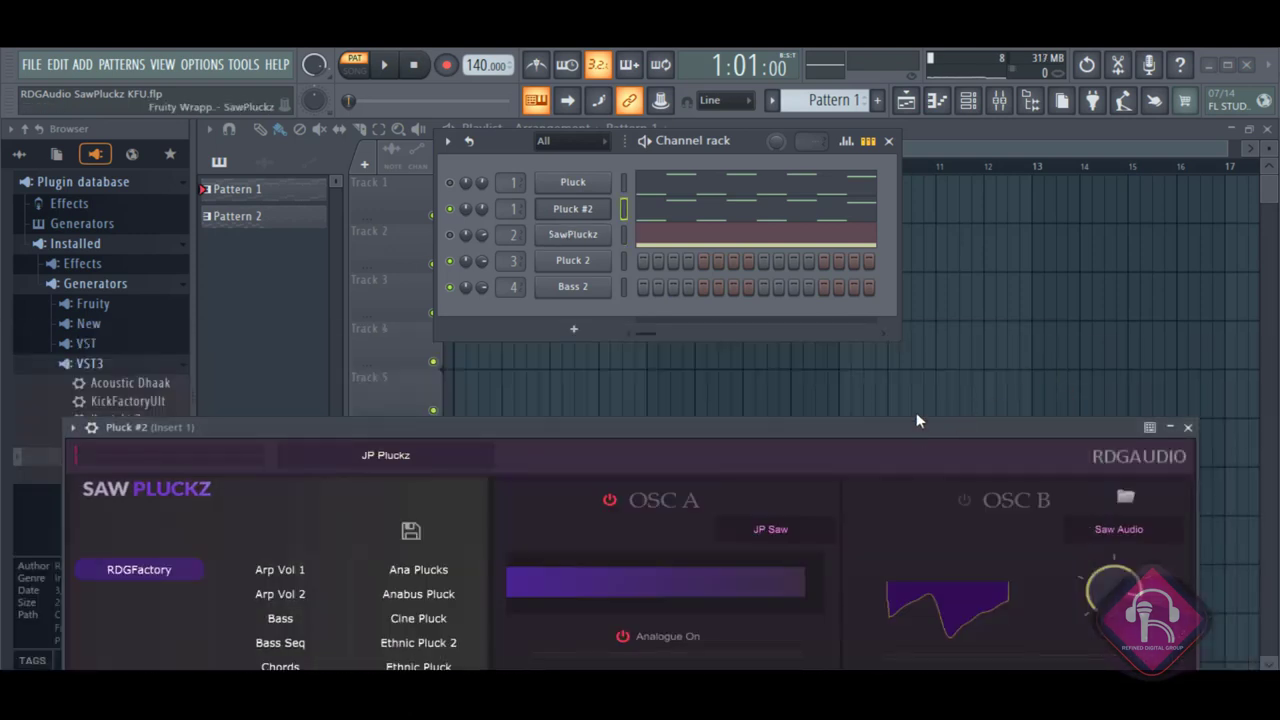
pyautogui.moveTo(917, 422); pyautogui.dragTo(926, 350)
pyautogui.press('space')
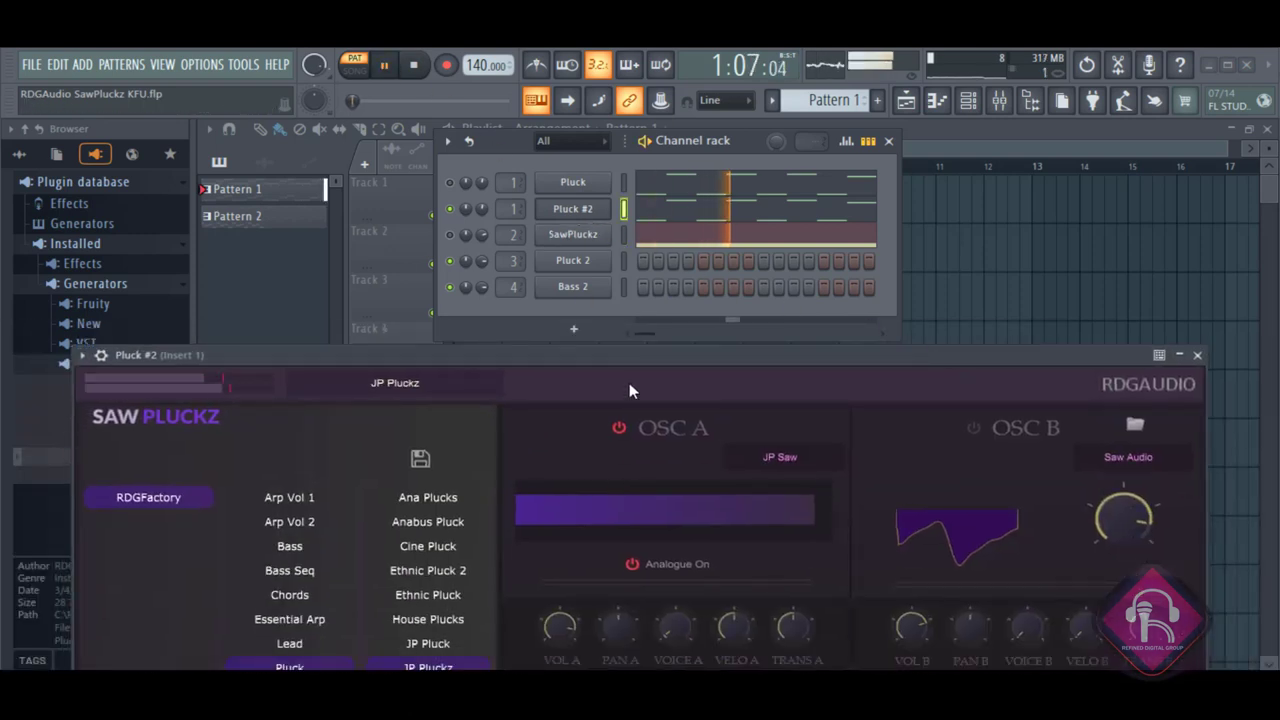
# Load the _Init Digital preset in Pluck #2 and set OSC A to Saw UniSono 1 with Analogue on.
pyautogui.press('space')
pyautogui.moveTo(612, 362); pyautogui.dragTo(644, 98)
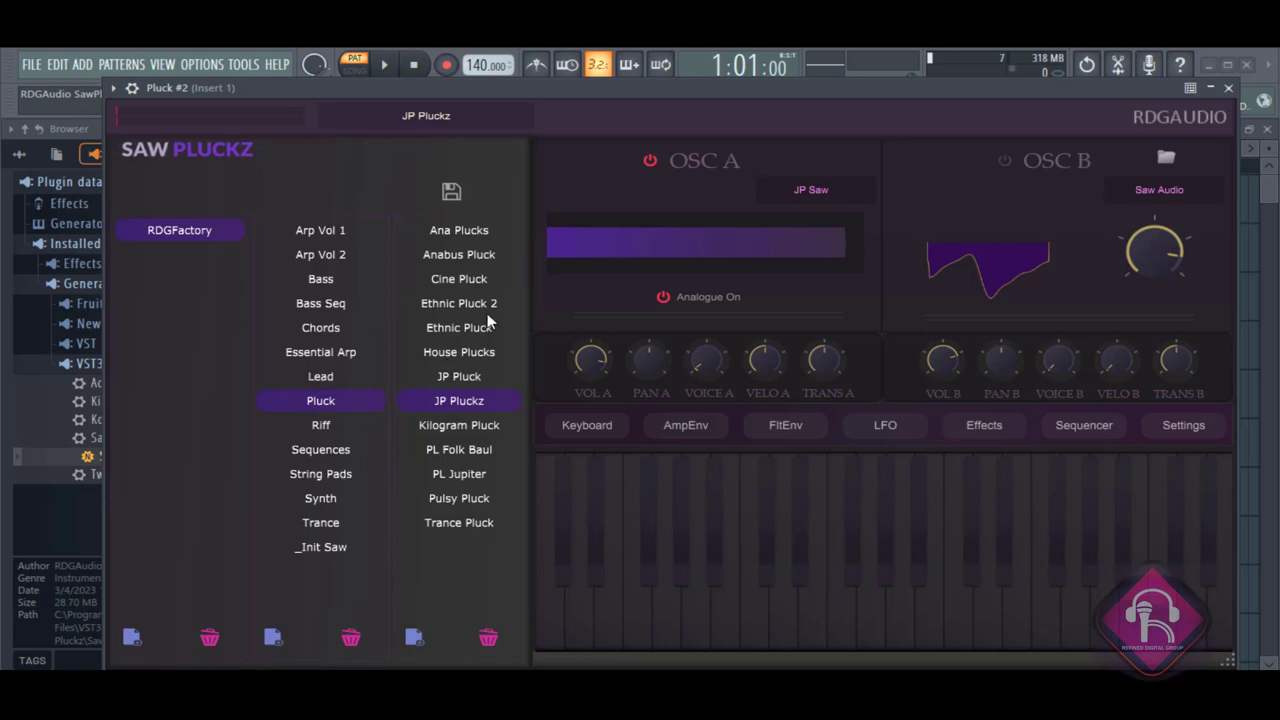
pyautogui.click(320, 547)
pyautogui.click(459, 254)
pyautogui.click(811, 189)
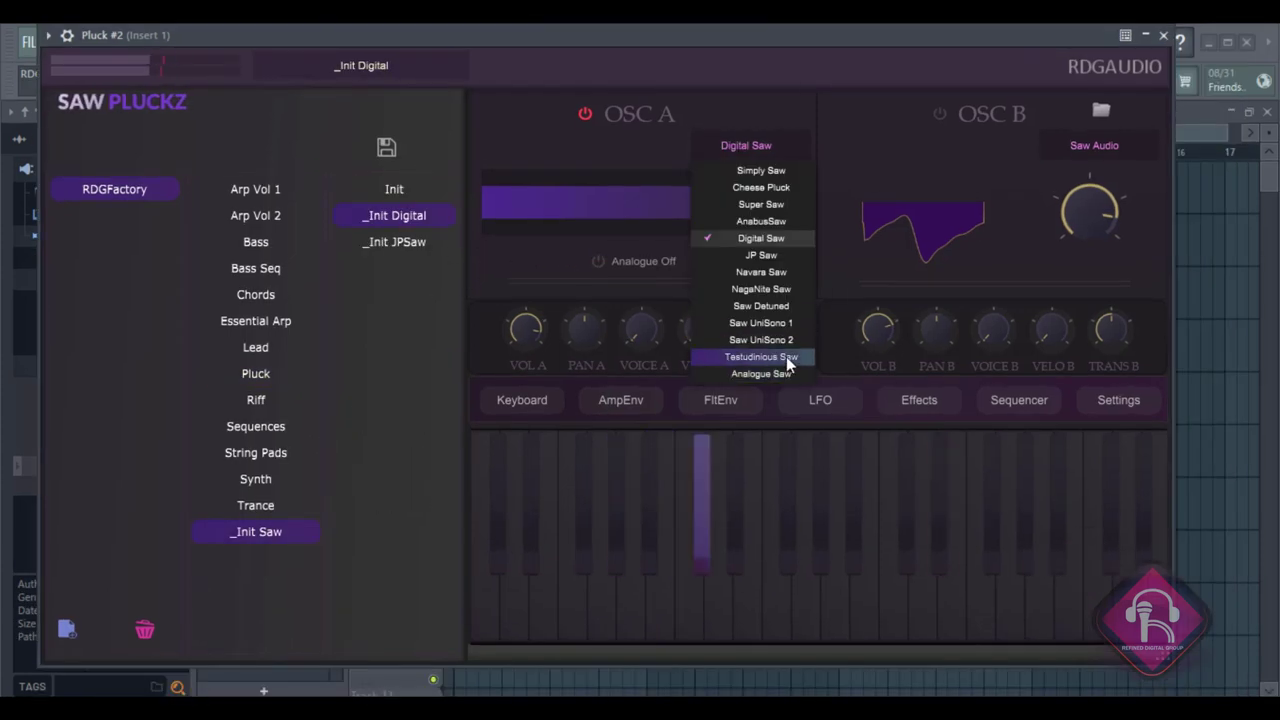
pyautogui.click(814, 385)
pyautogui.click(598, 261)
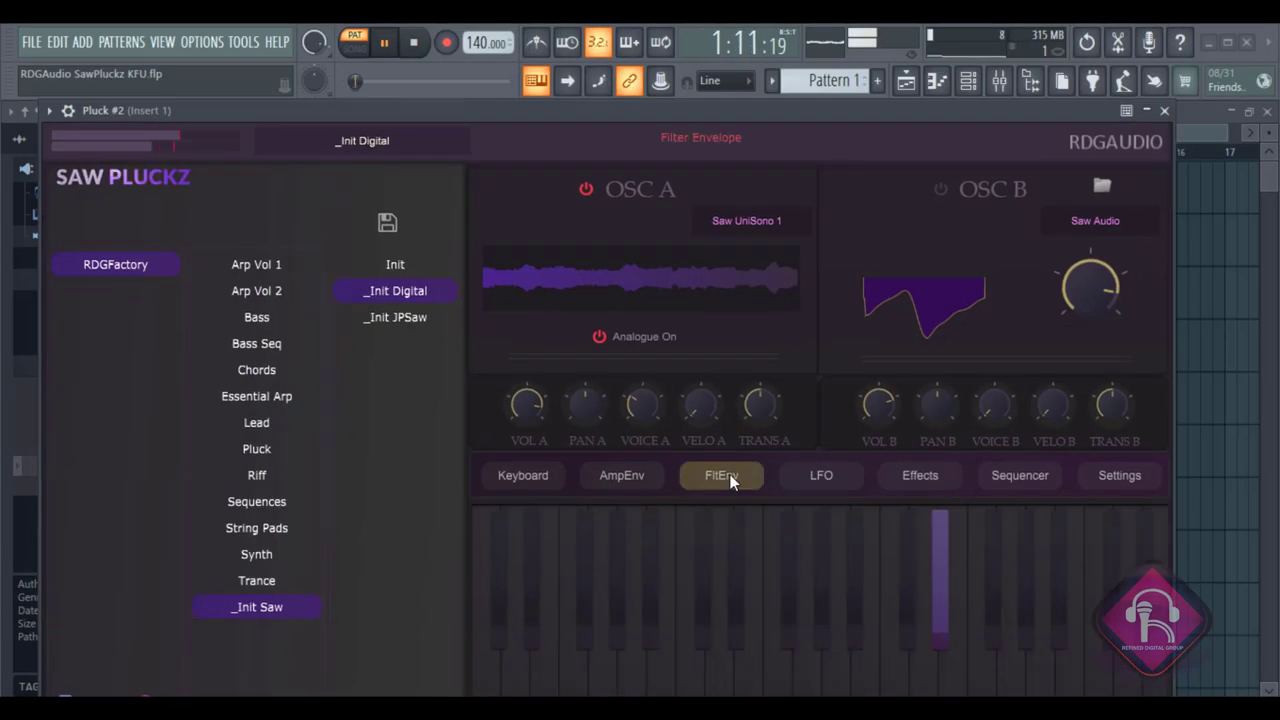
# Shape OSC A's low-pass filter envelope in Pluck #2 and raise its envelope amount.
pyautogui.click(620, 400)
pyautogui.click(740, 477)
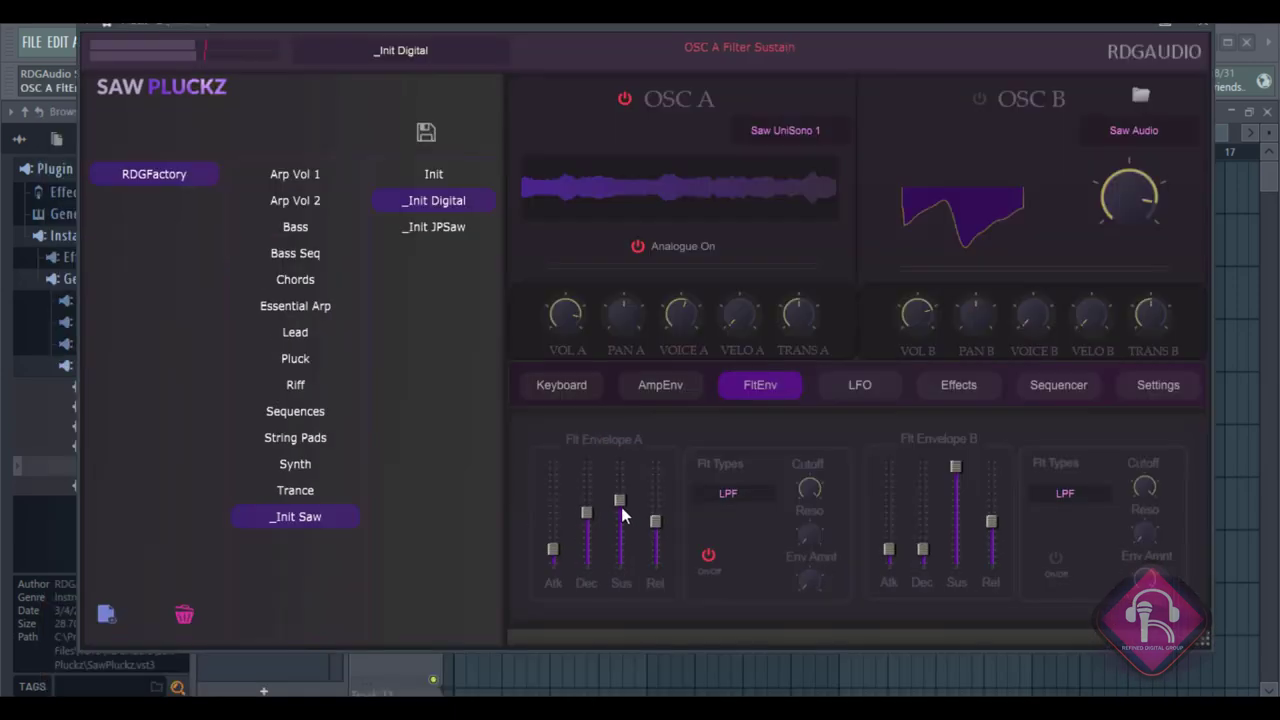
pyautogui.moveTo(813, 592); pyautogui.dragTo(813, 578)
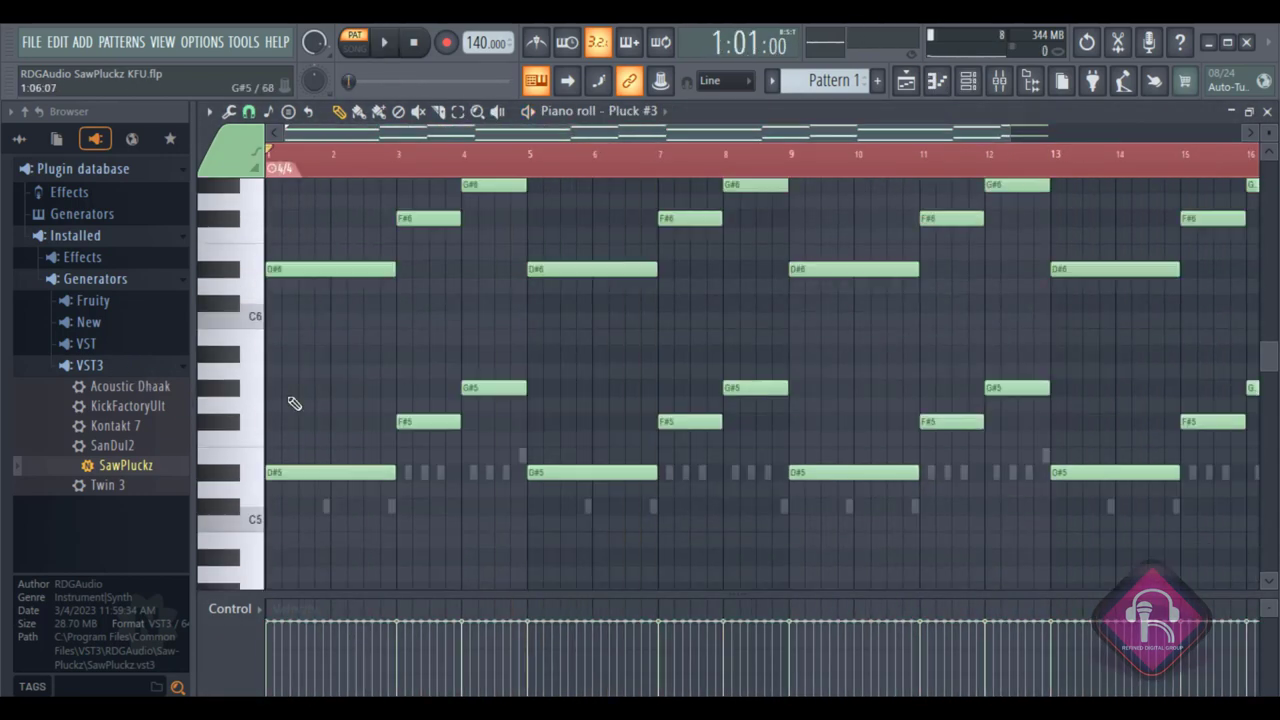
# Add A#5 at bar 1, C#6 at bar 3 and D#6 at bar 4 to Pluck #3's notes, repeating the chords through bar 16.
pyautogui.click(300, 350)
pyautogui.click(420, 299)
pyautogui.press('space')
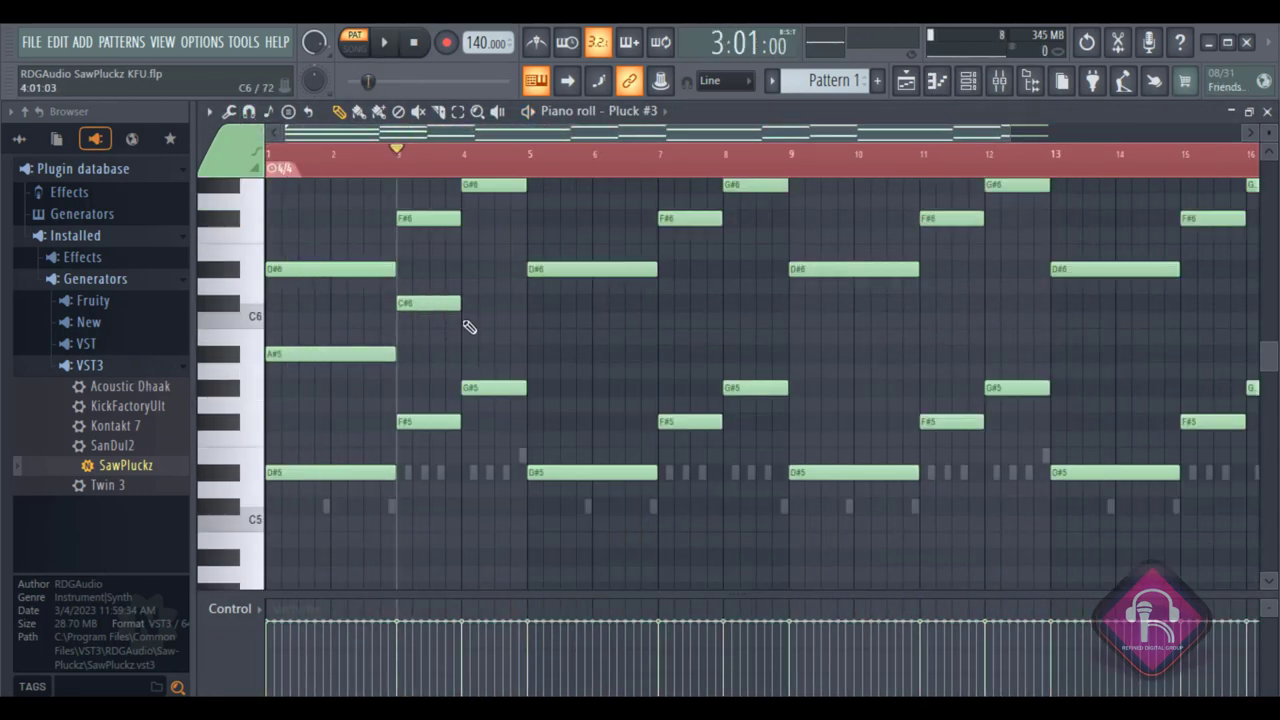
pyautogui.click(480, 269)
pyautogui.scroll(2, 553, 338)
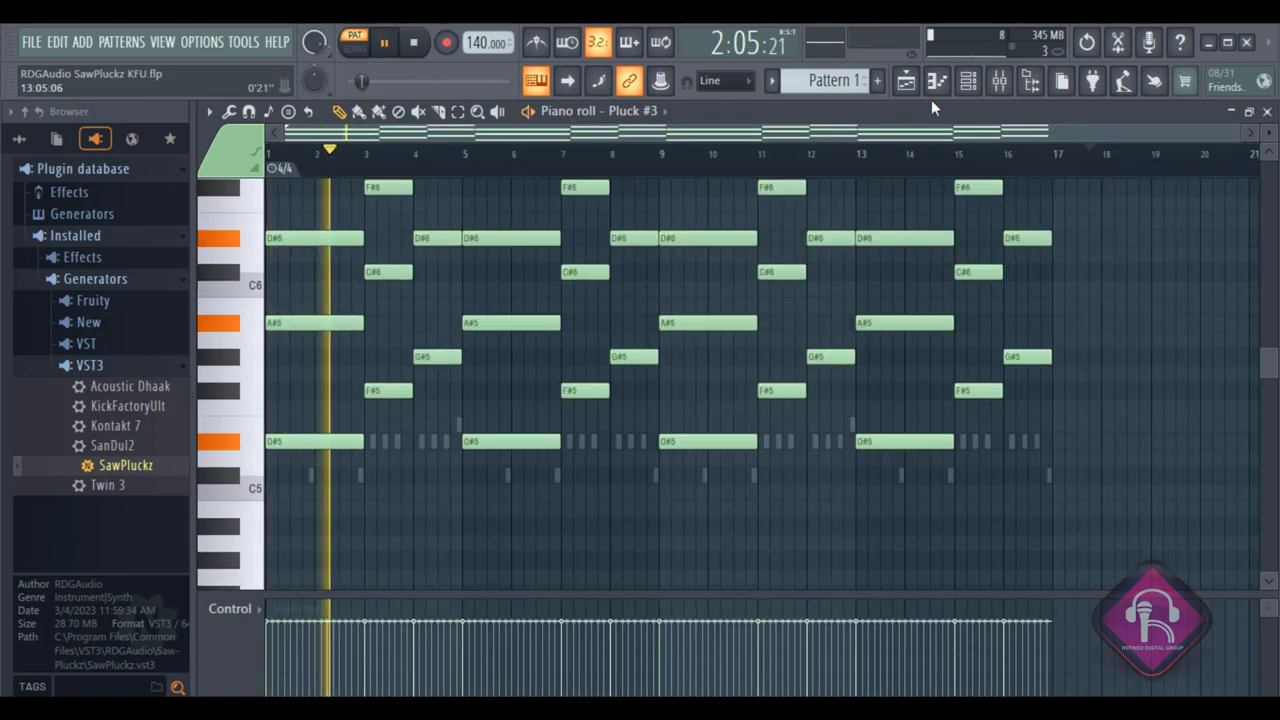
# Open the Pluck #3 channel's synth window from the Channel rack and bring it fully into view during playback.
pyautogui.click(990, 84)
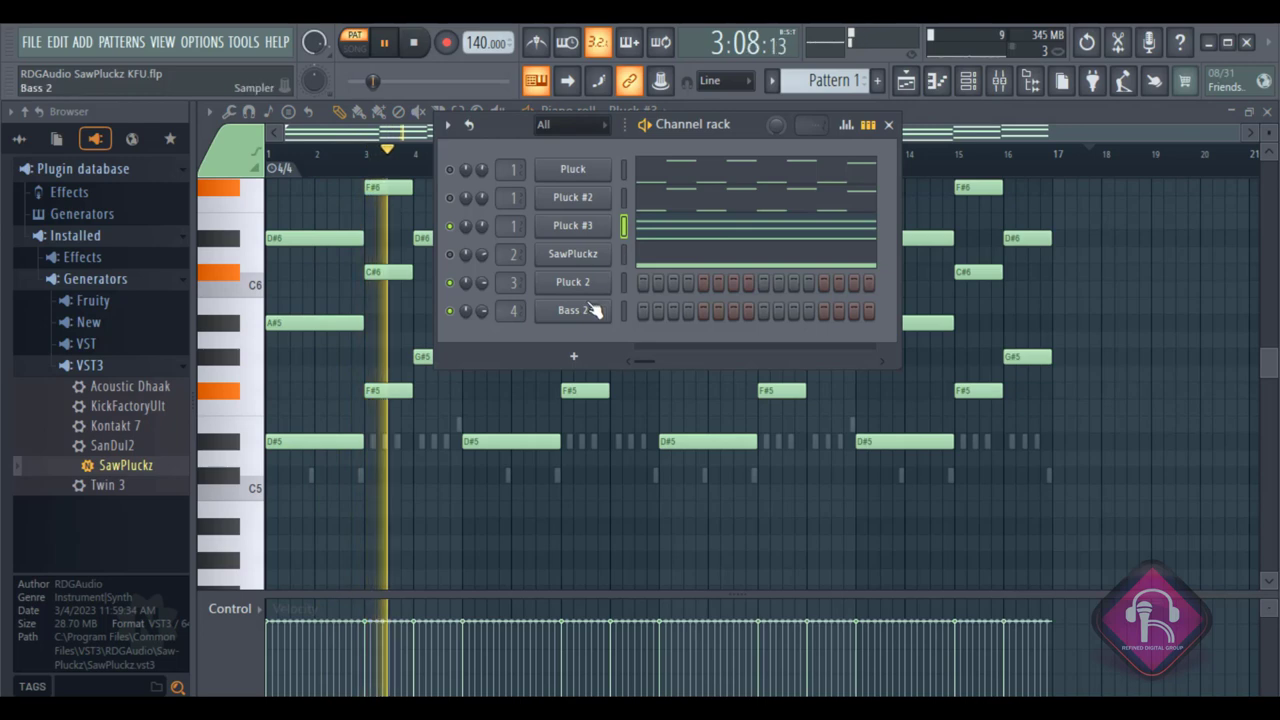
pyautogui.click(580, 227)
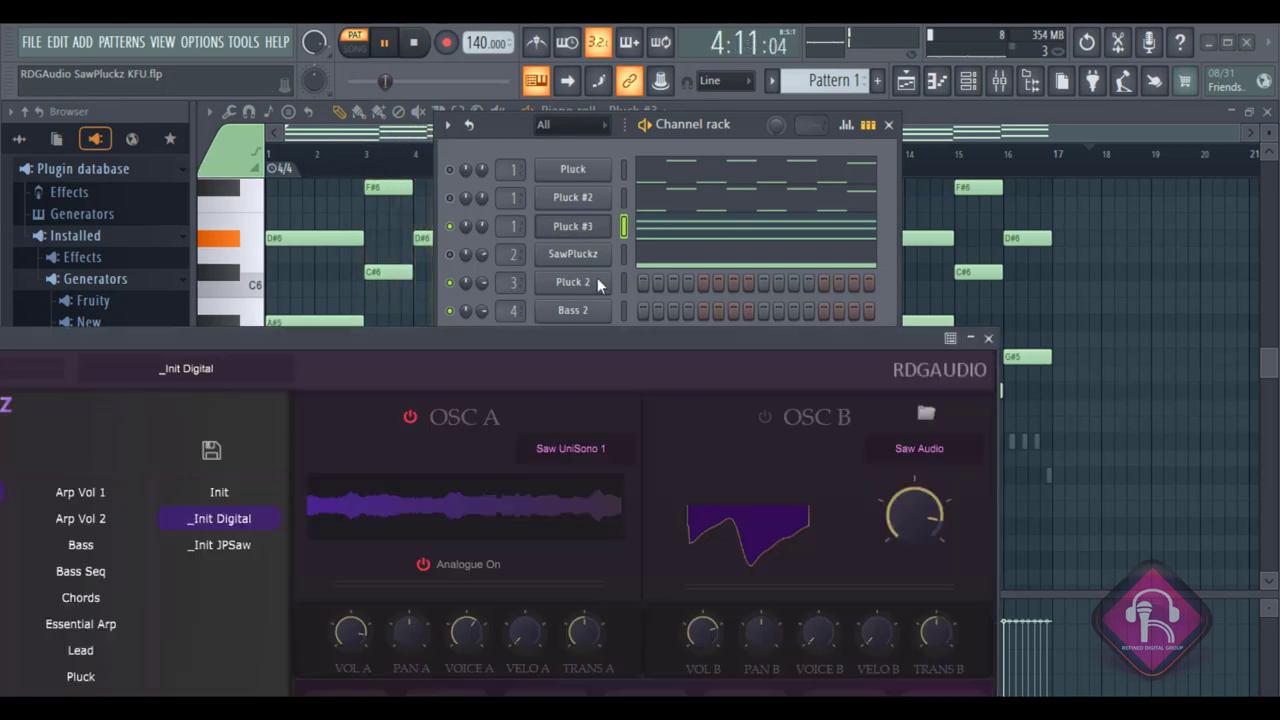
pyautogui.moveTo(604, 338); pyautogui.dragTo(786, 37)
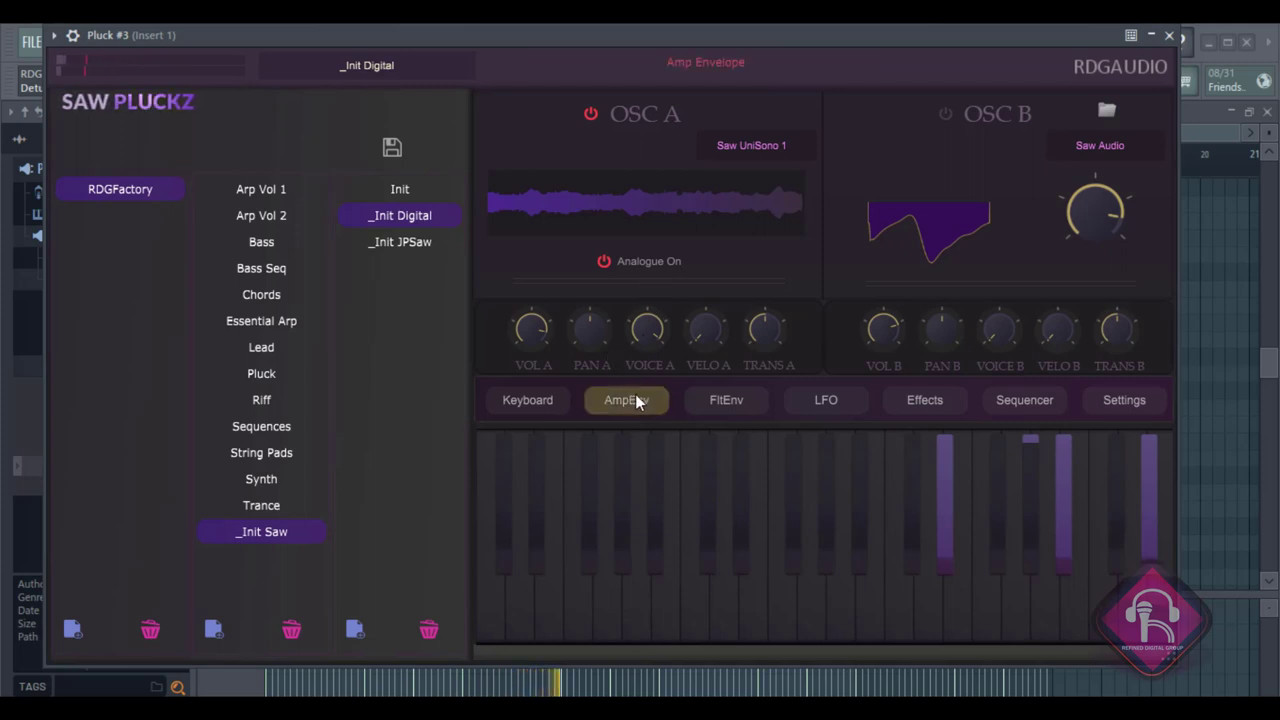
# Lower OSC A's detuned voice amount and try the Navara Saw waveform while toggling Analogue.
pyautogui.click(603, 263)
pyautogui.moveTo(645, 364)
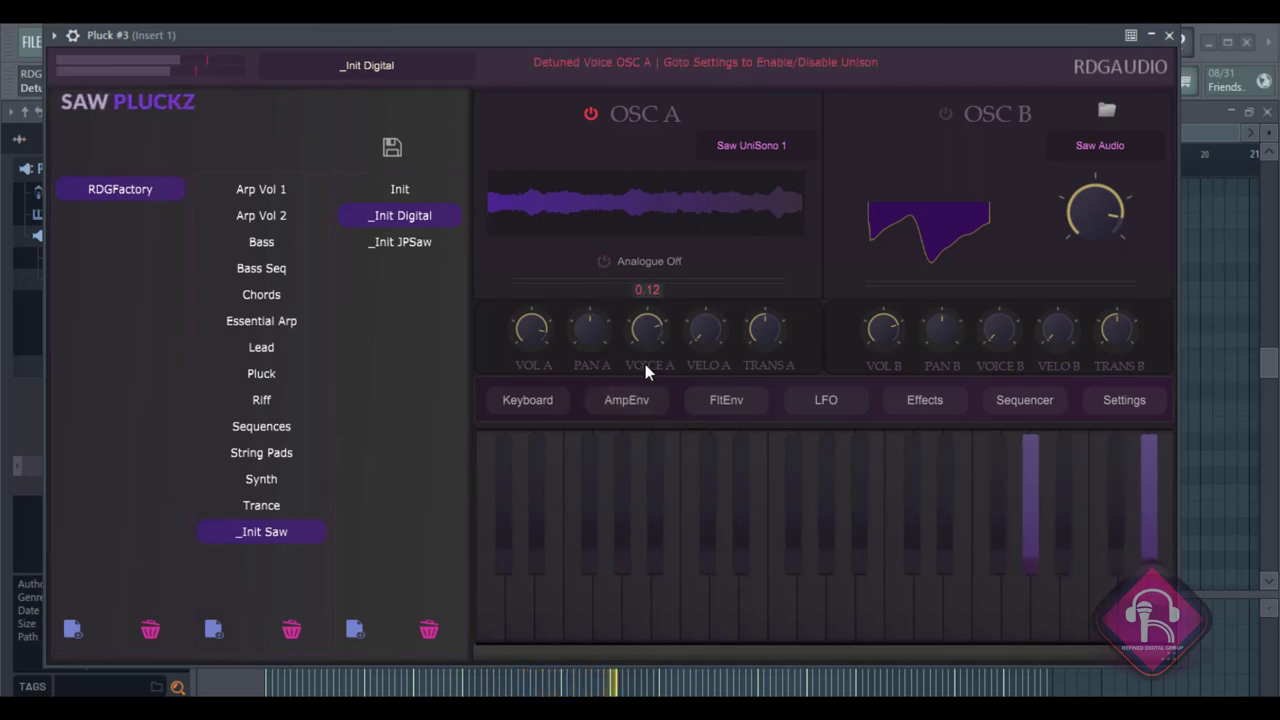
pyautogui.click(748, 145)
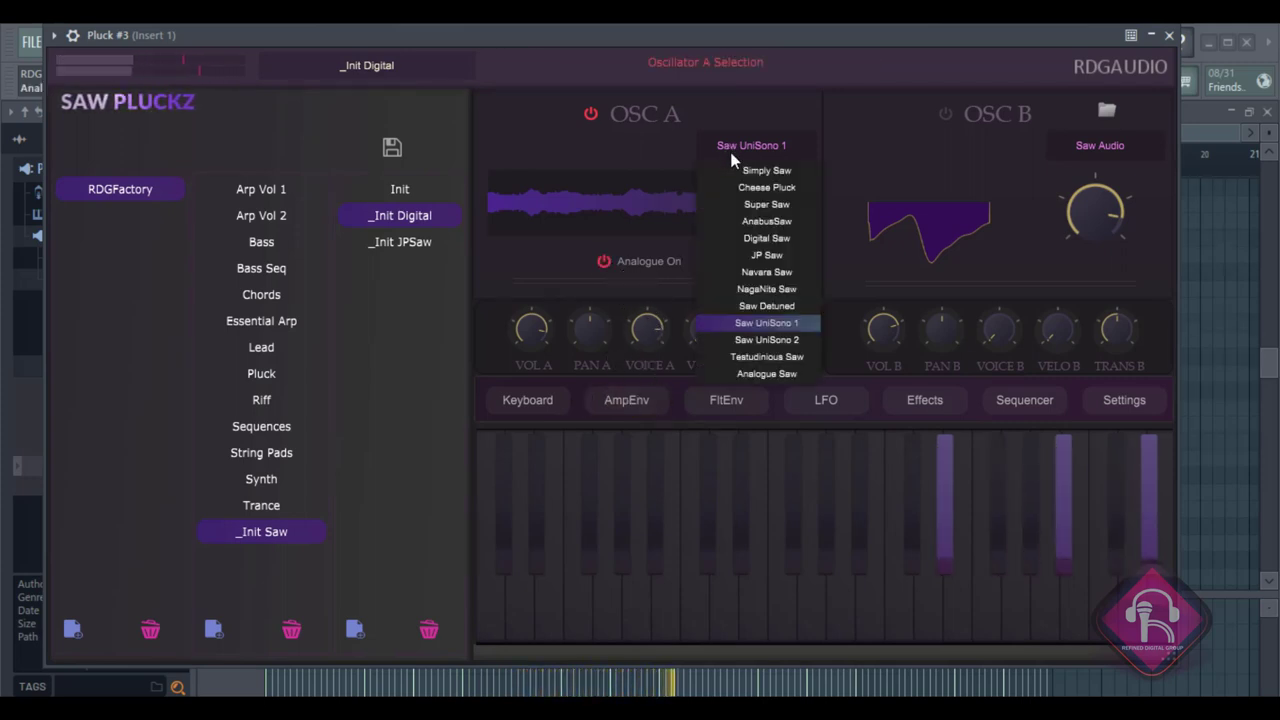
pyautogui.click(767, 272)
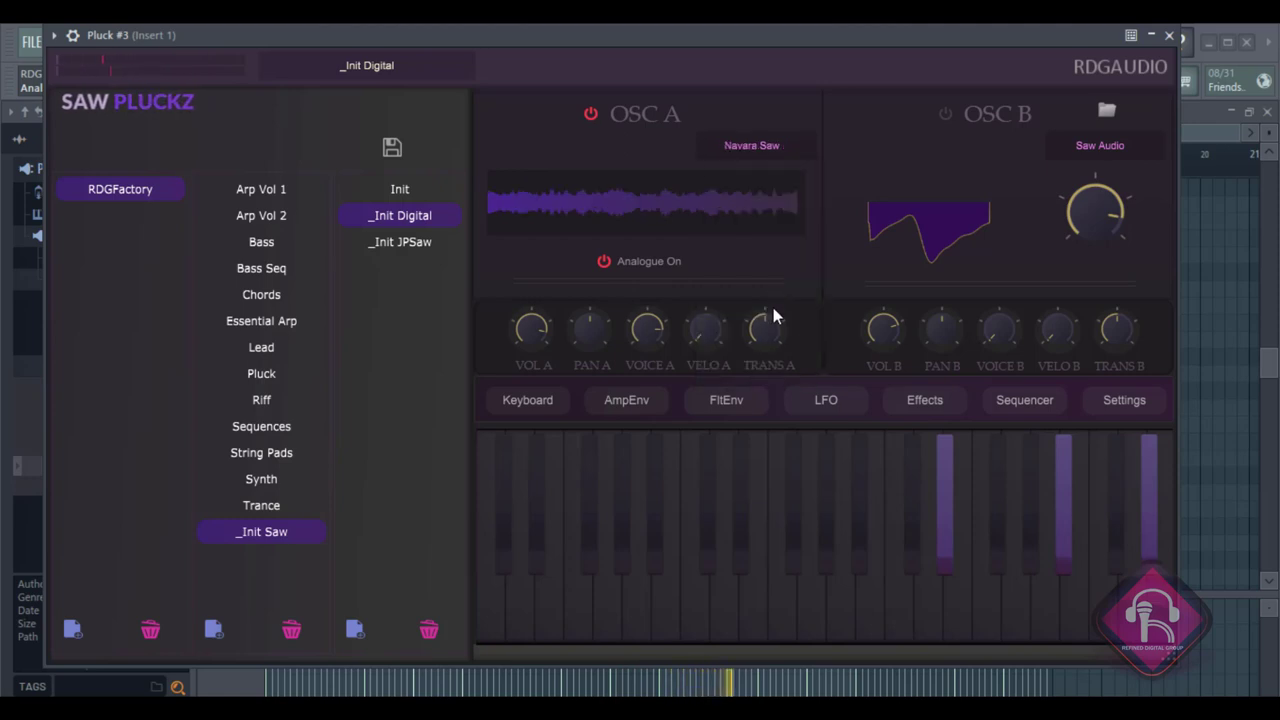
pyautogui.click(604, 260)
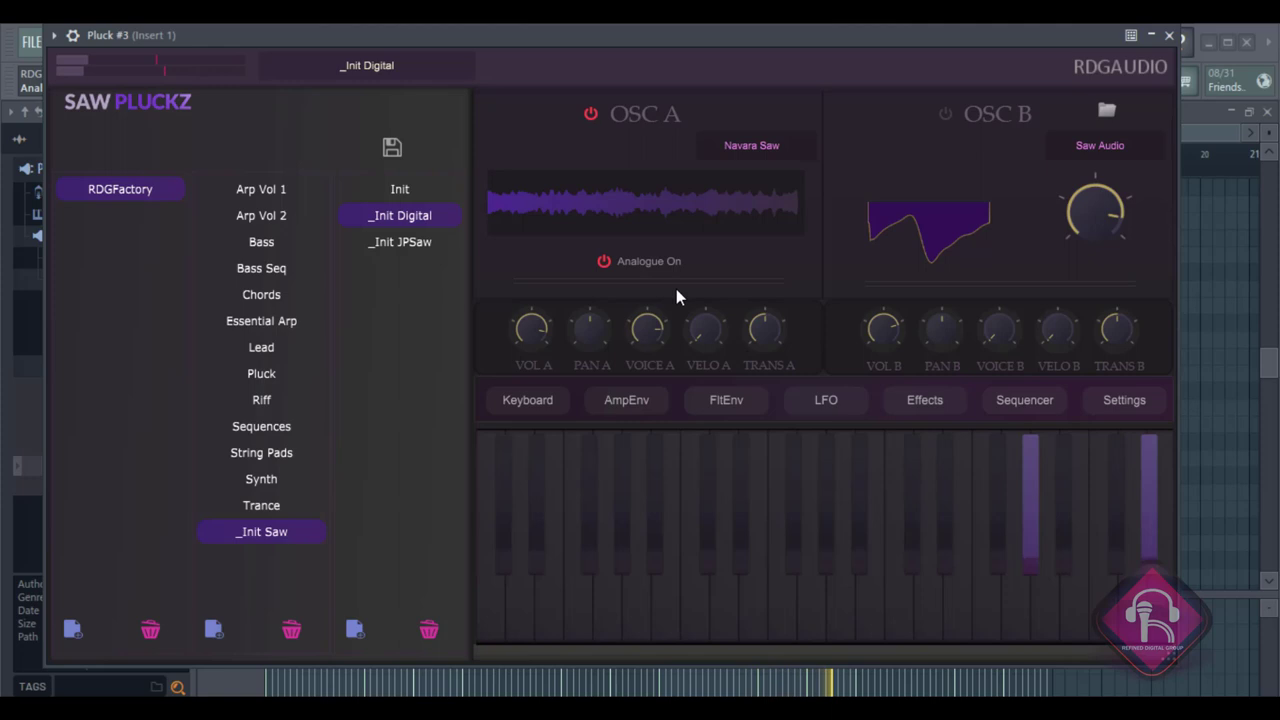
# Audition the JP Saw and NagaNite Saw waveforms in OSC A and settle on Super Saw.
pyautogui.click(742, 148)
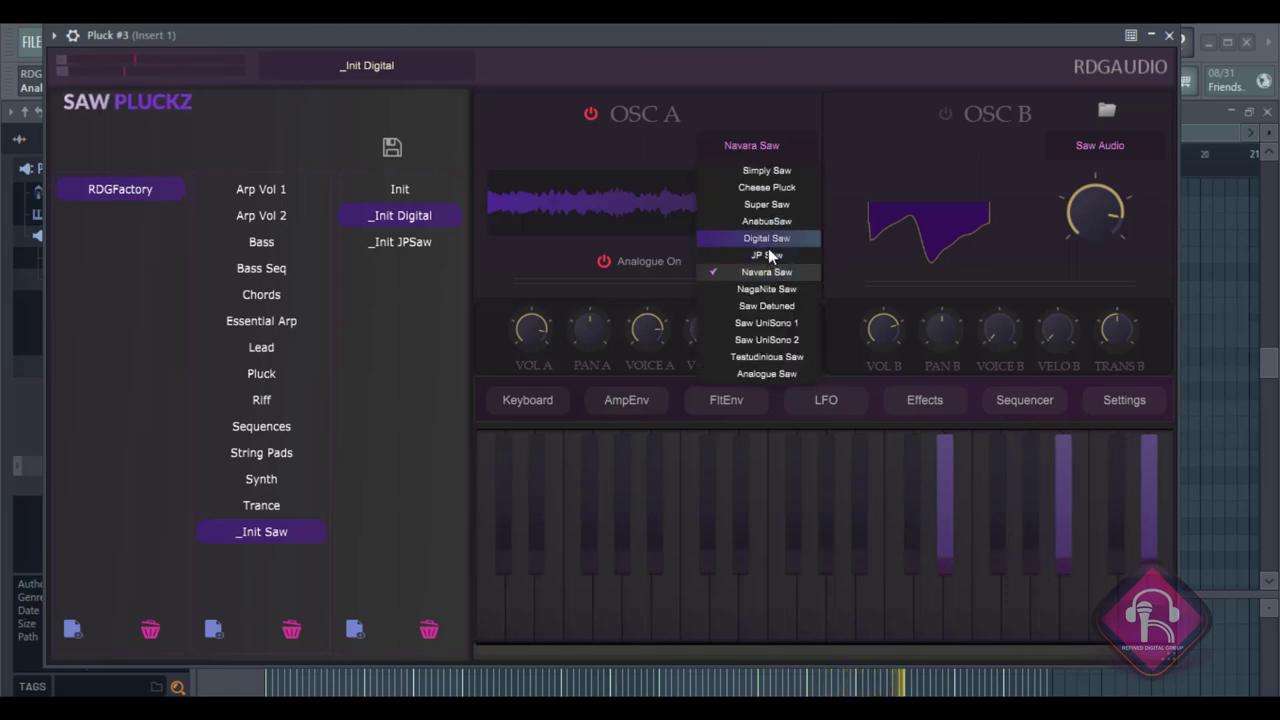
pyautogui.click(767, 255)
pyautogui.click(750, 148)
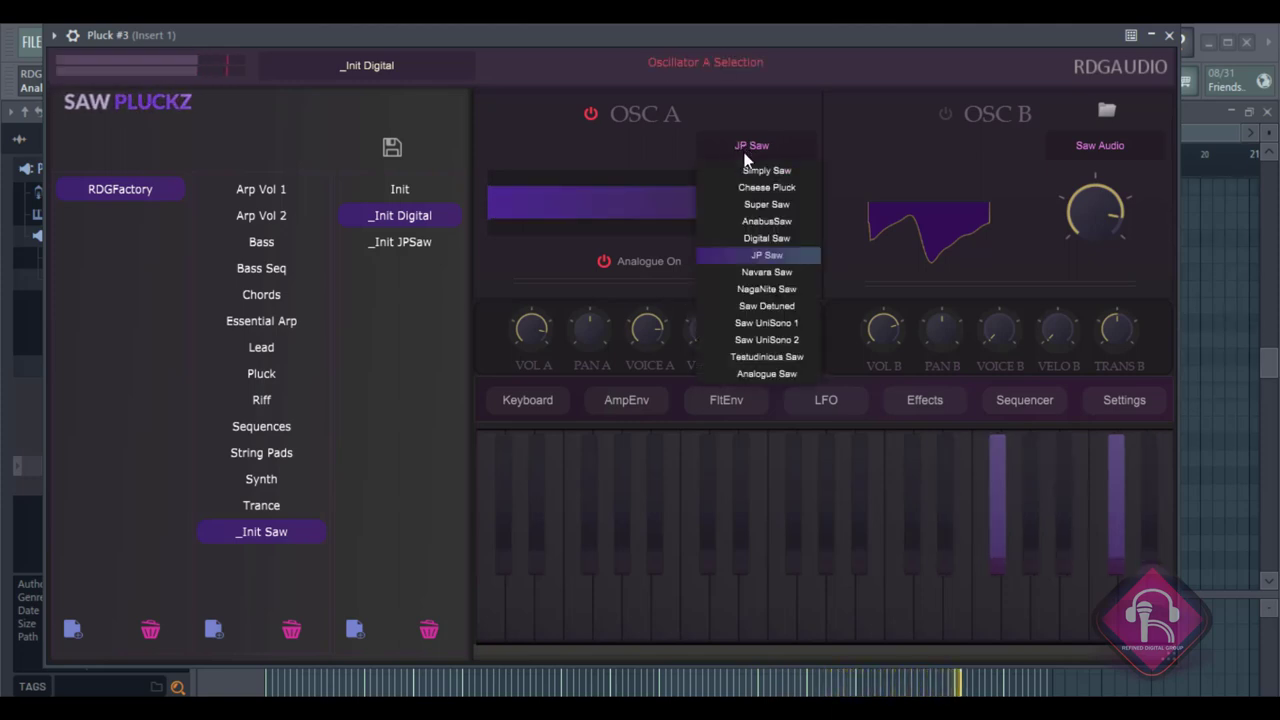
pyautogui.click(766, 289)
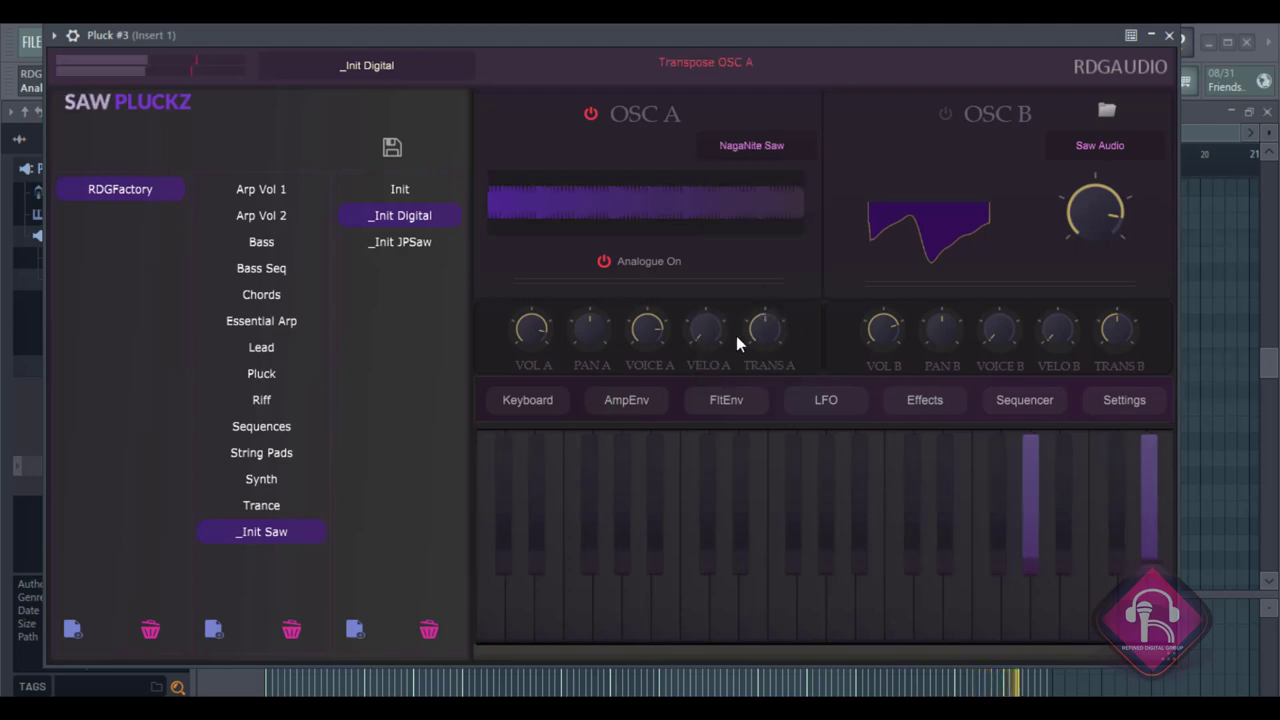
pyautogui.click(751, 150)
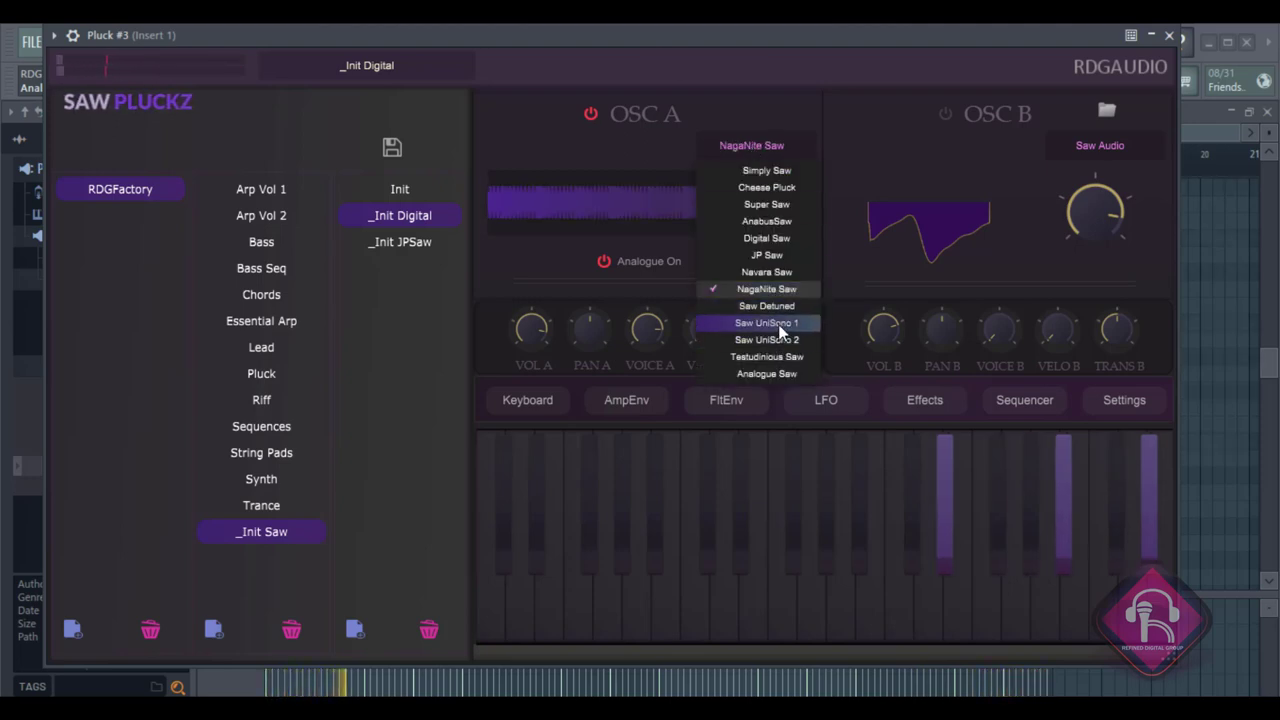
pyautogui.click(769, 205)
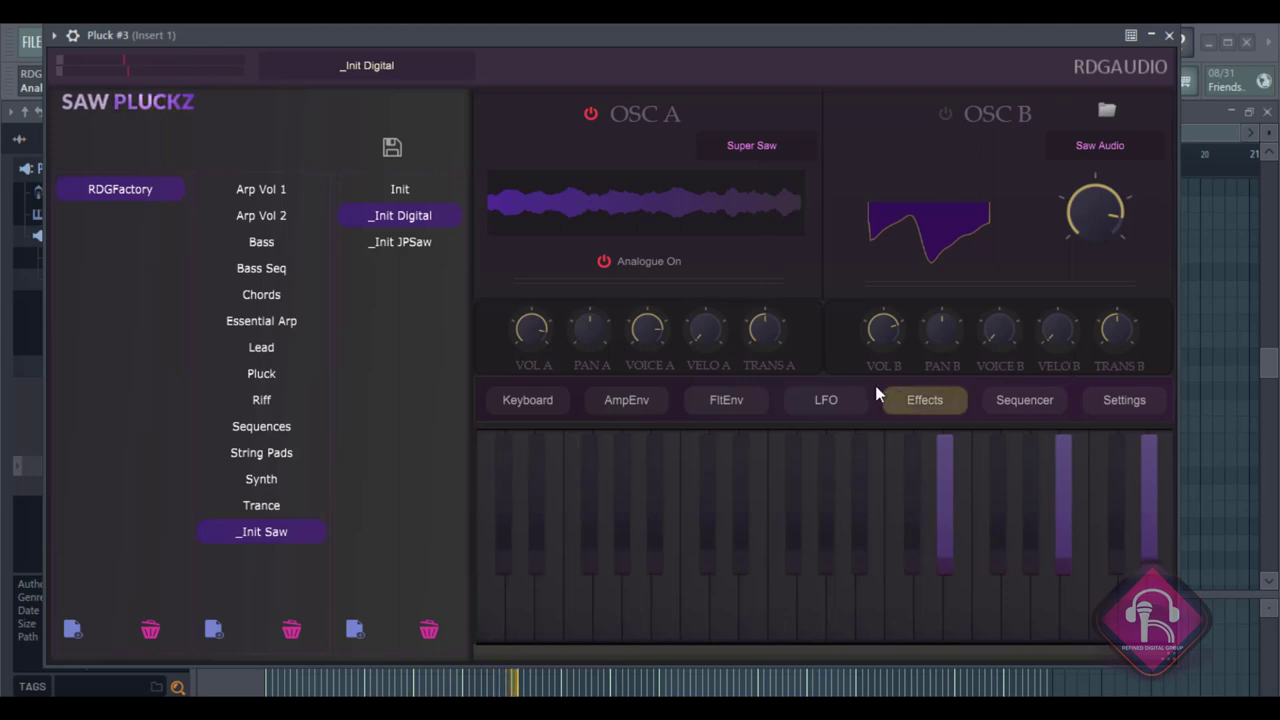
# Lower OSC A's transpose and raise its amp envelope decay to 6288.06 ms.
pyautogui.moveTo(773, 328); pyautogui.dragTo(754, 364)
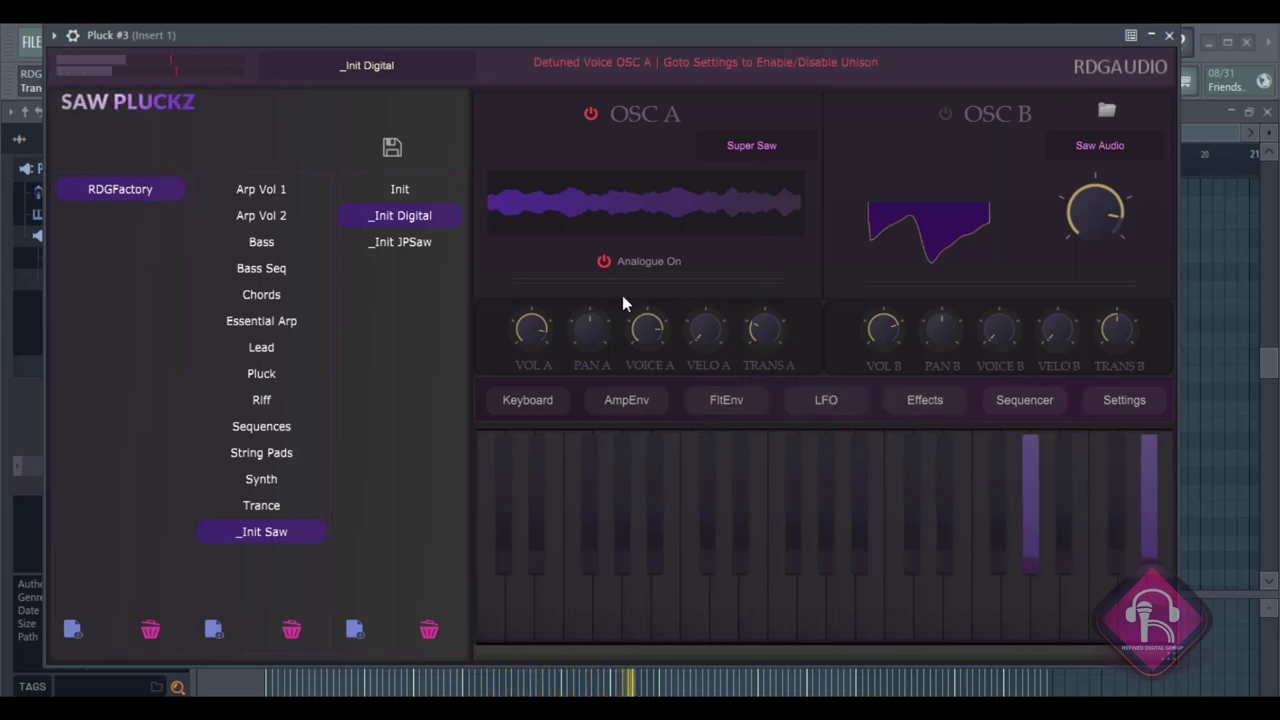
pyautogui.click(731, 400)
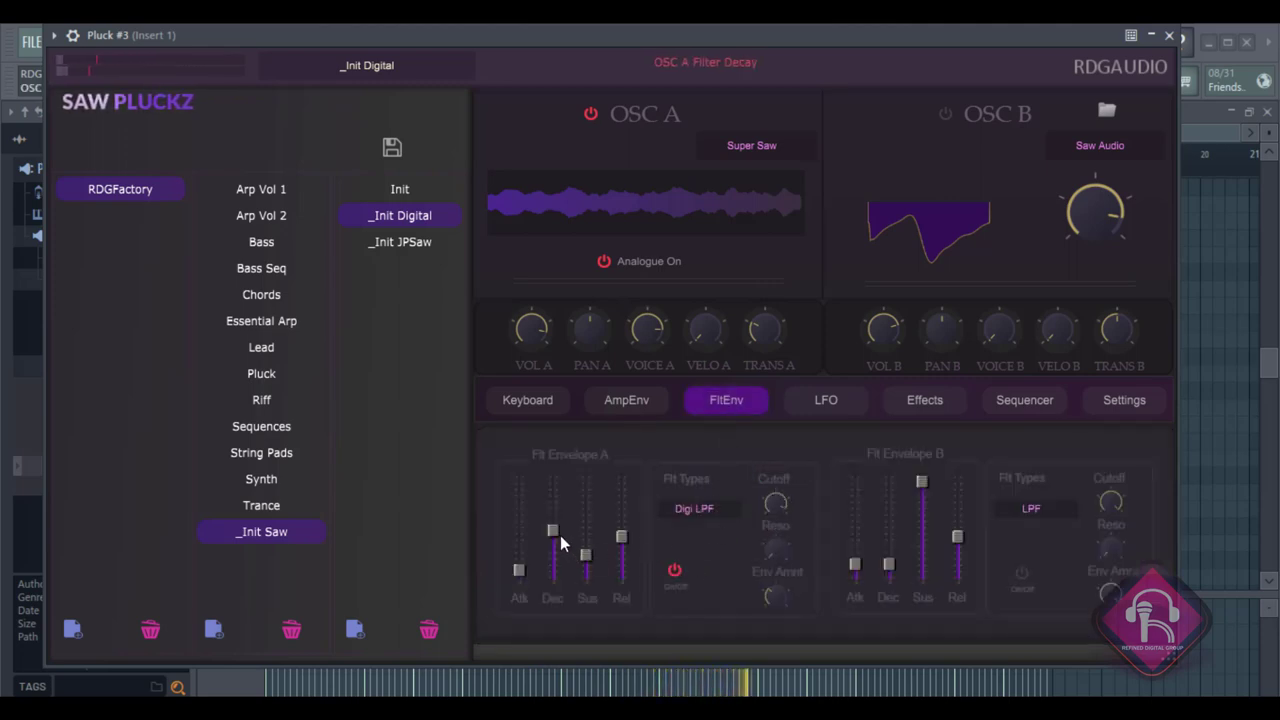
pyautogui.click(626, 400)
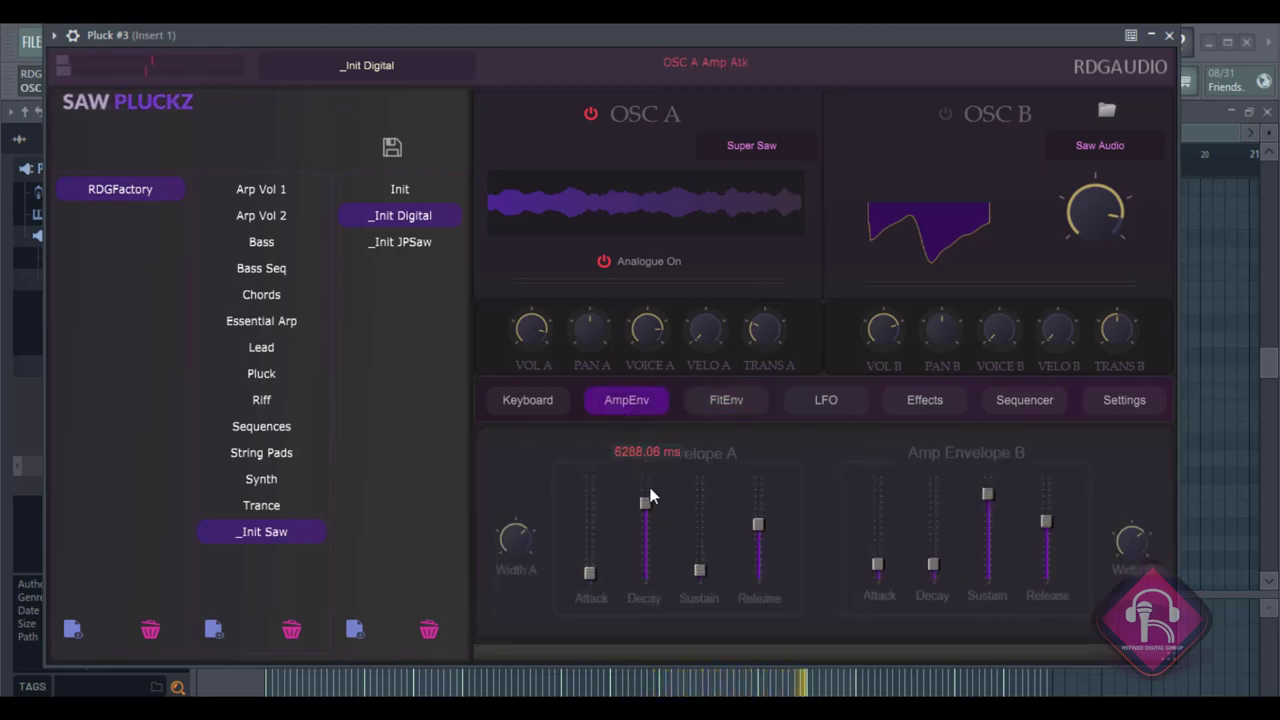
# Set filter envelope A's amount to 0.78 and its decay to 2625.43 ms, and slightly raise its sustain and release.
pyautogui.click(728, 401)
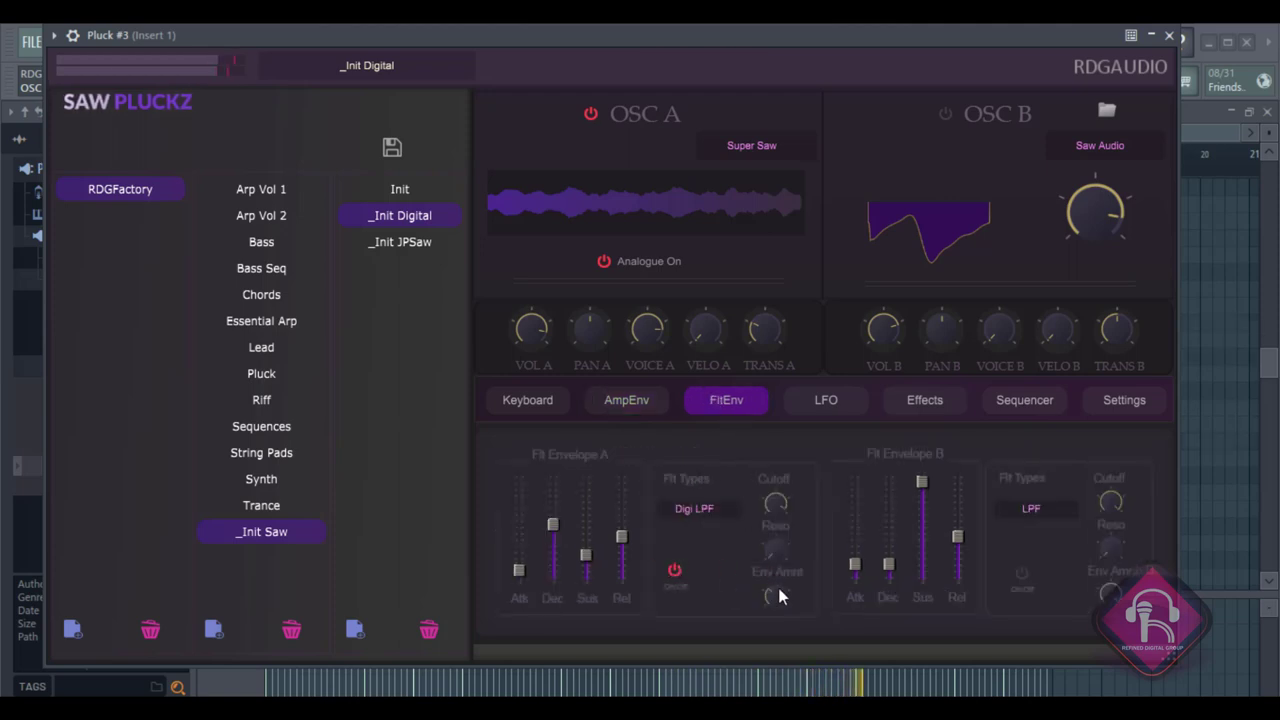
pyautogui.moveTo(787, 567); pyautogui.dragTo(769, 518)
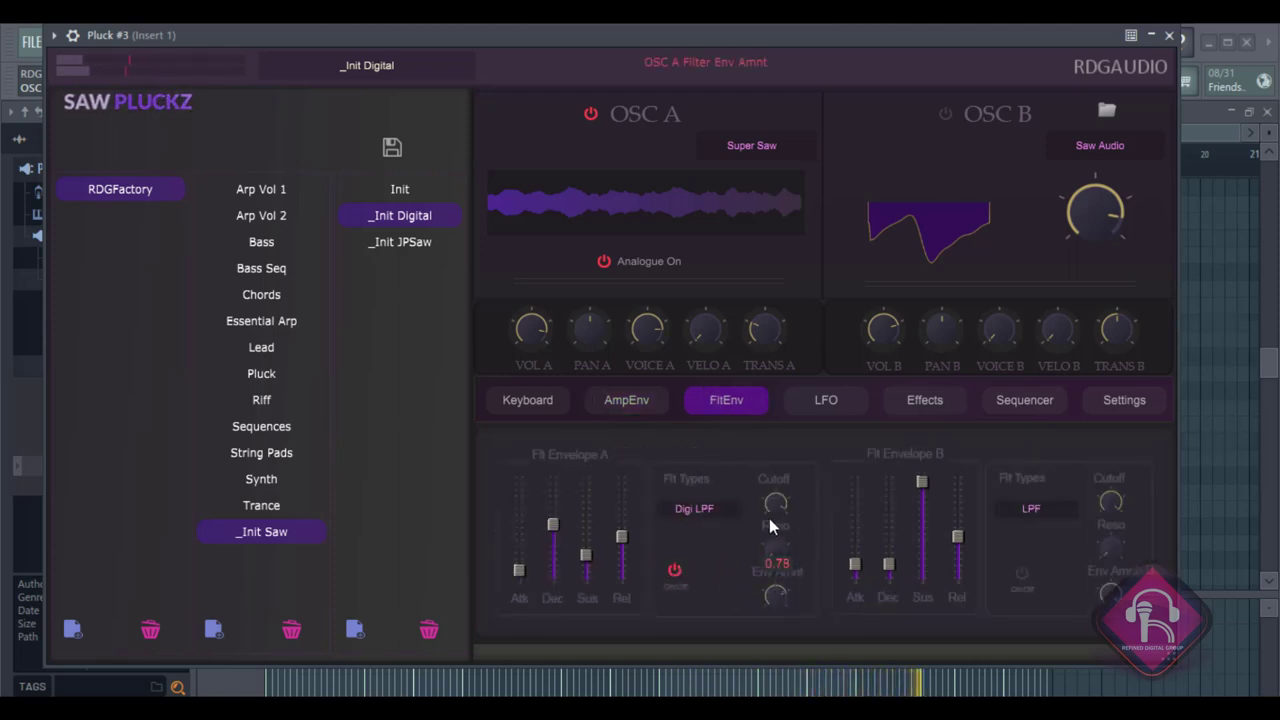
pyautogui.moveTo(566, 526); pyautogui.dragTo(561, 504)
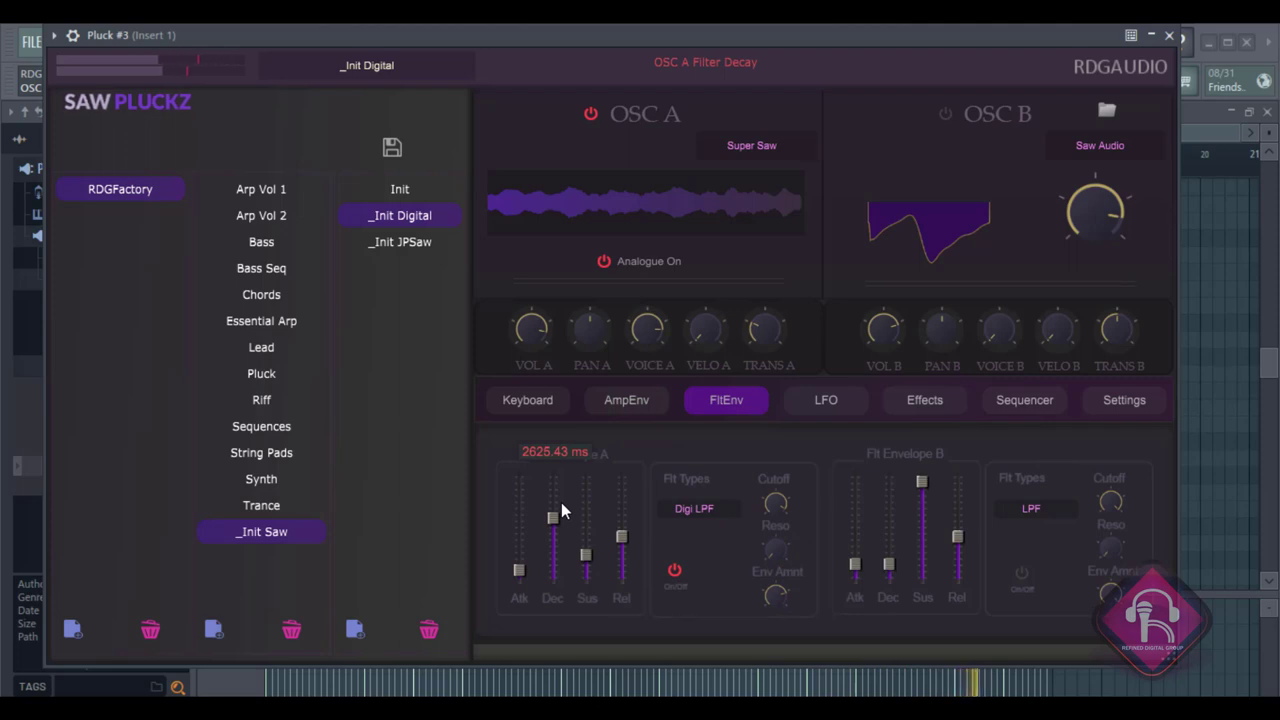
pyautogui.moveTo(594, 553); pyautogui.dragTo(603, 547)
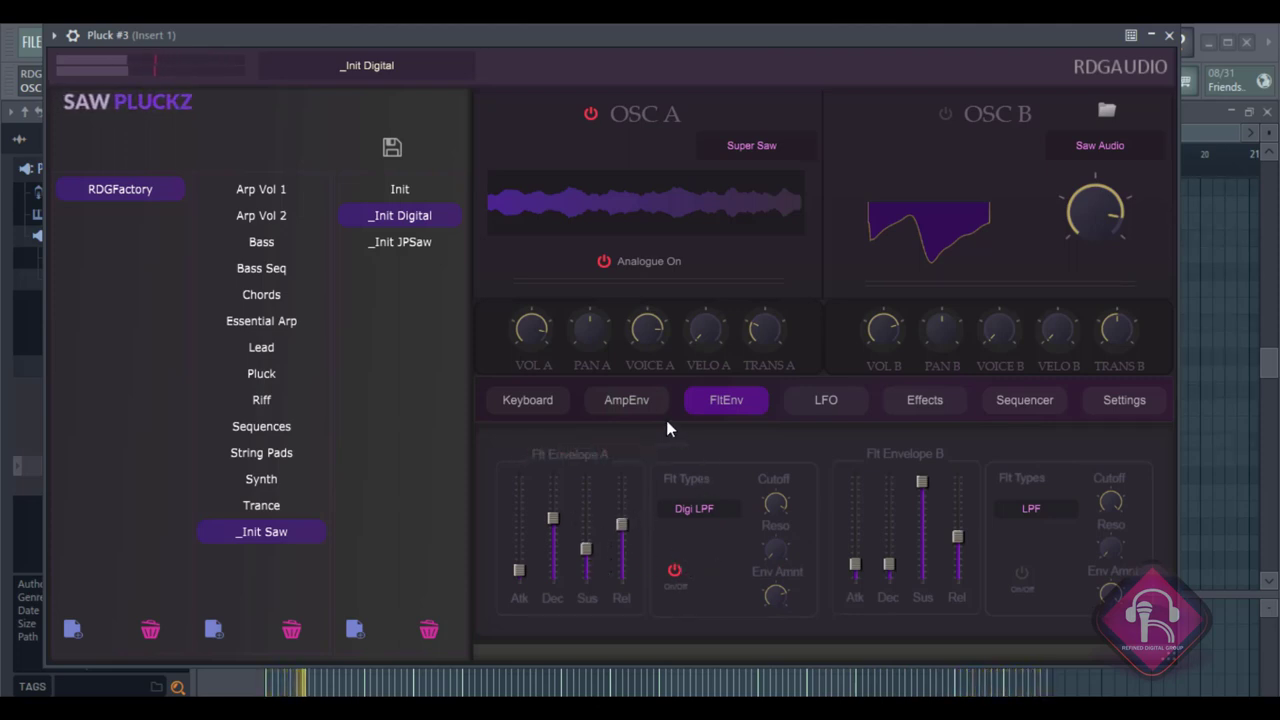
# Try the sequencer with several note-number steps dropped to -24, and redraw the steps near level while switching the sequencer off.
pyautogui.click(1016, 400)
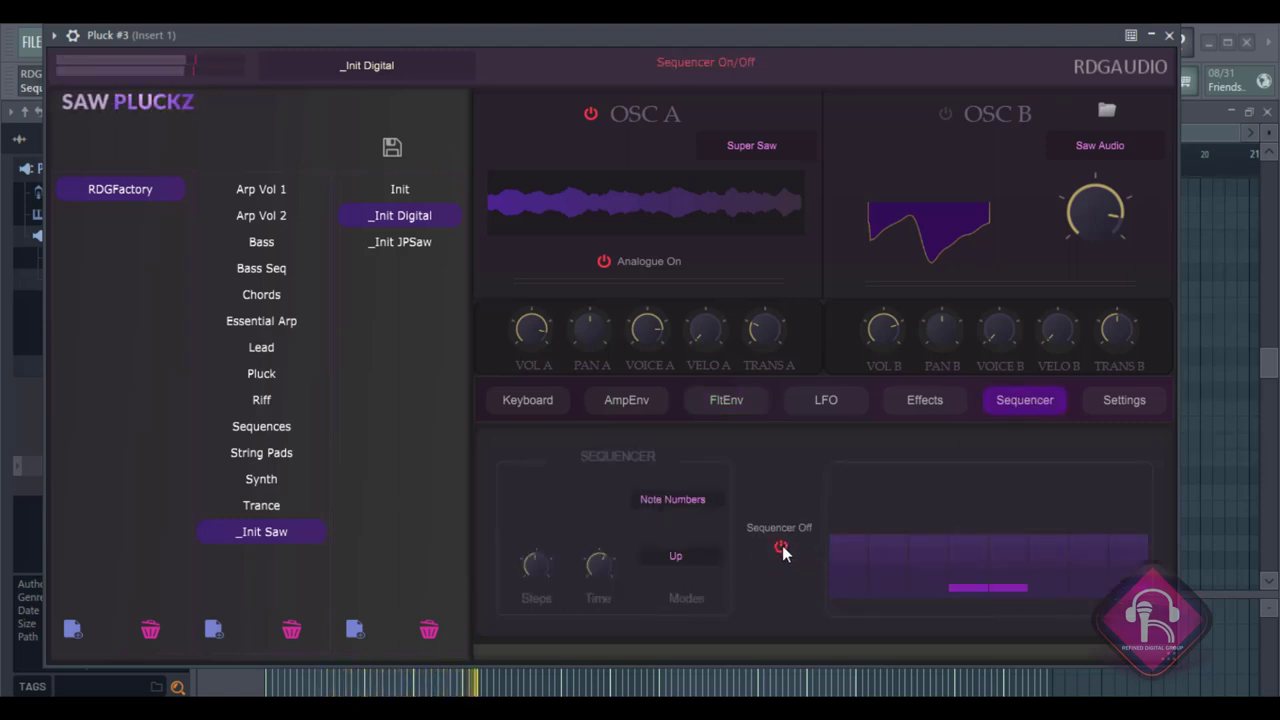
pyautogui.moveTo(888, 548); pyautogui.dragTo(900, 640)
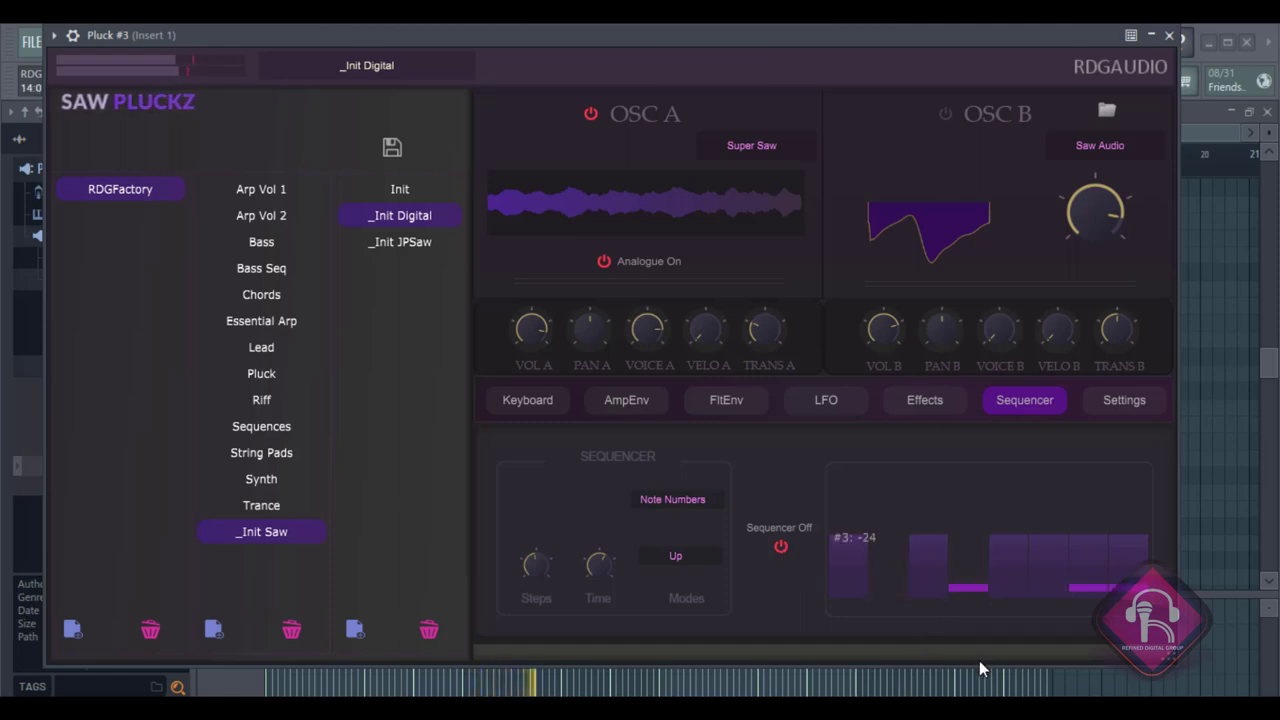
pyautogui.moveTo(1042, 561); pyautogui.dragTo(1007, 601)
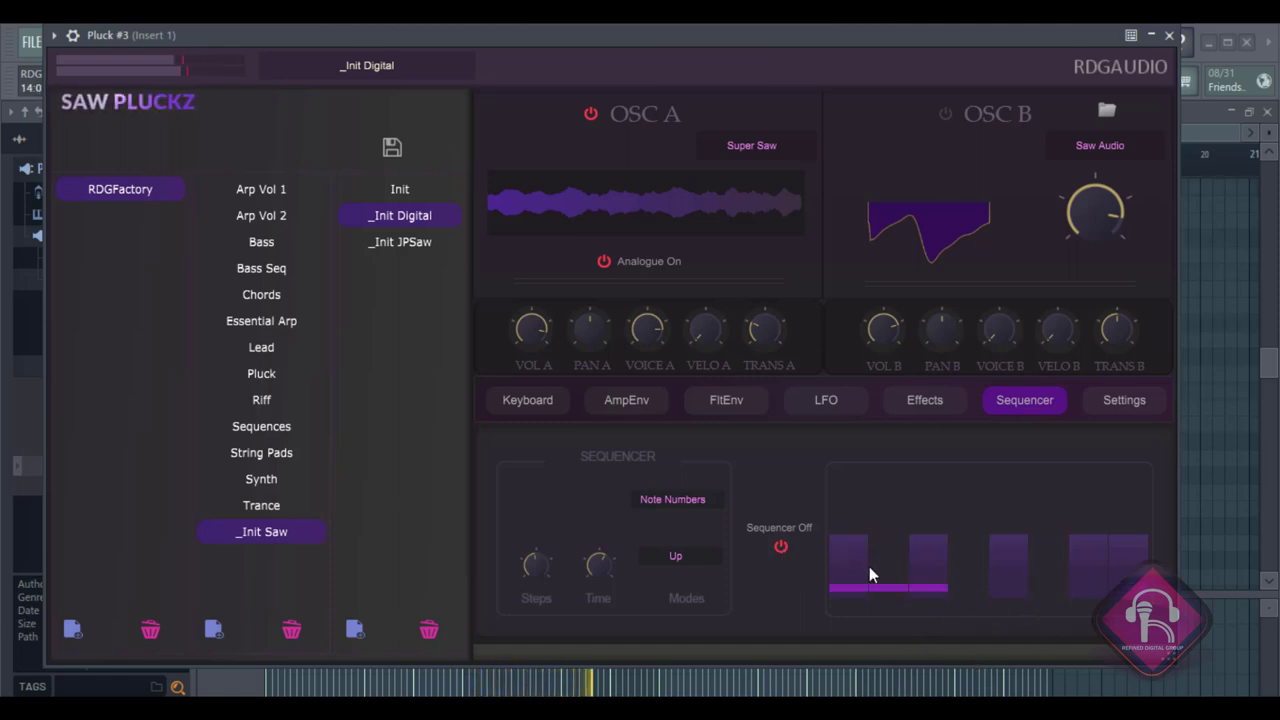
pyautogui.moveTo(882, 534)
pyautogui.mouseDown()
pyautogui.moveTo(971, 546)
pyautogui.moveTo(887, 545)
pyautogui.moveTo(1120, 539)
pyautogui.moveTo(851, 533)
pyautogui.moveTo(941, 529)
pyautogui.moveTo(993, 543)
pyautogui.mouseUp()
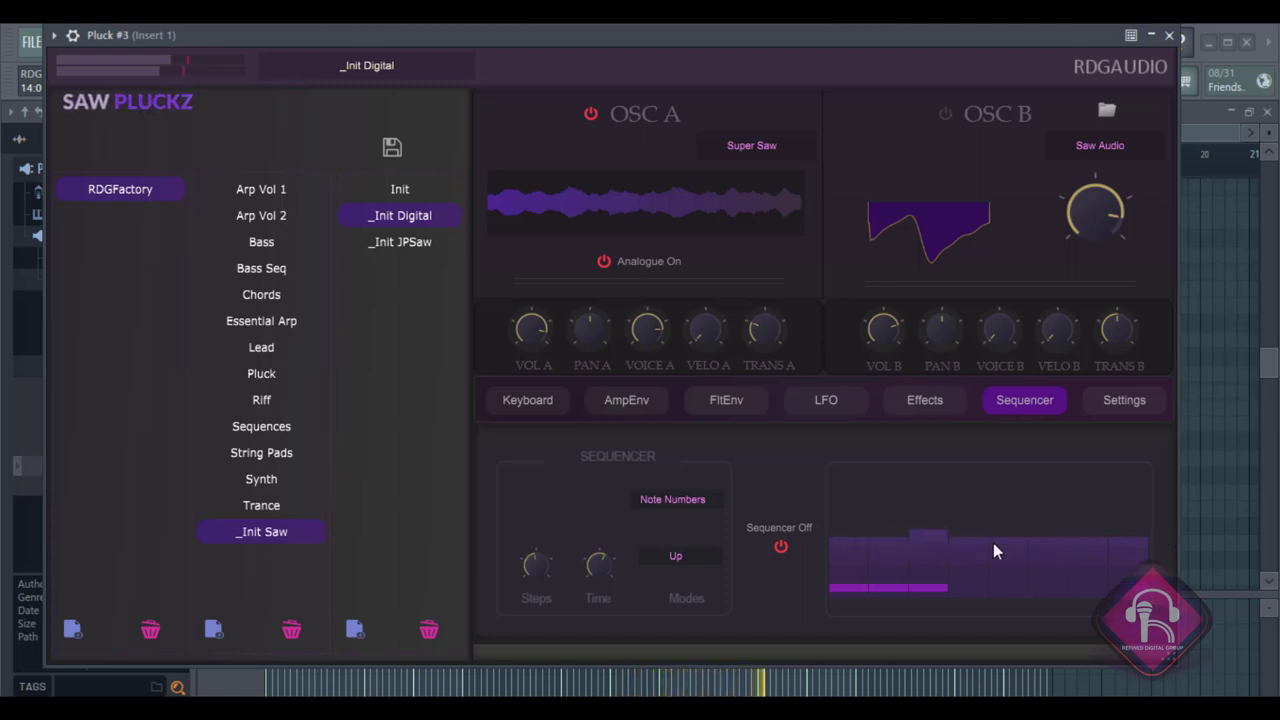
pyautogui.click(784, 547)
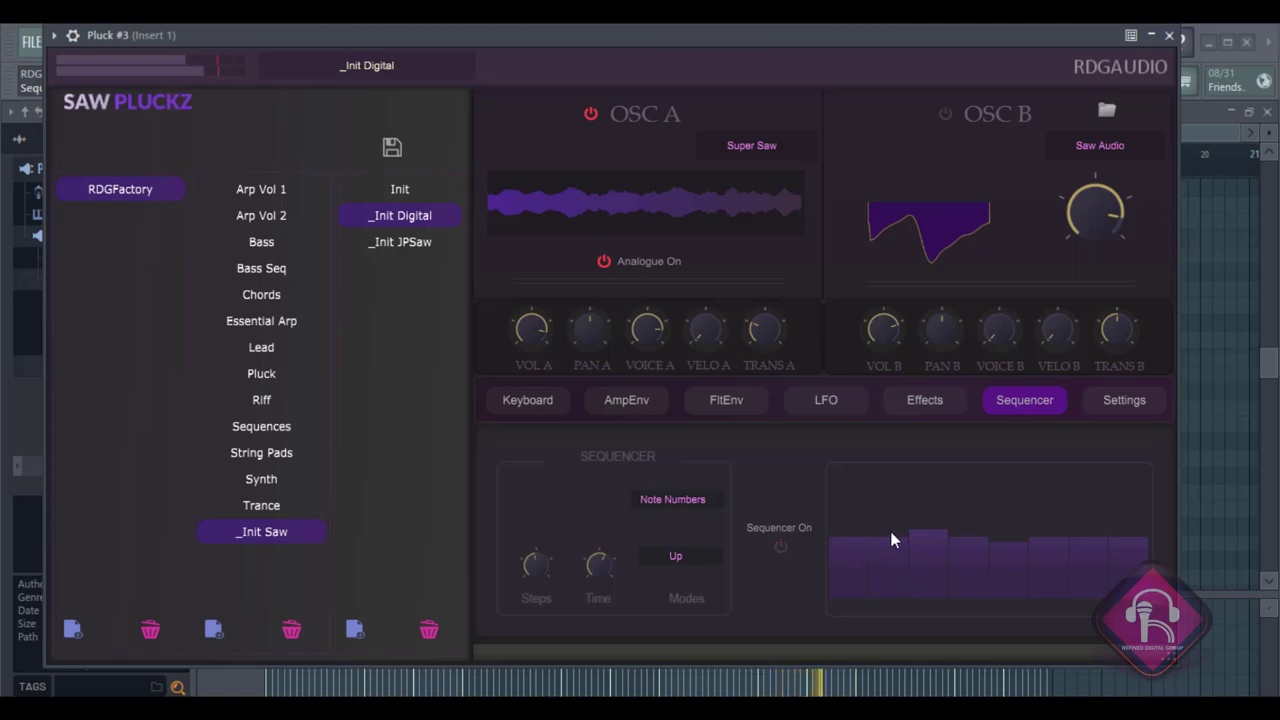
pyautogui.moveTo(893, 540); pyautogui.dragTo(918, 541)
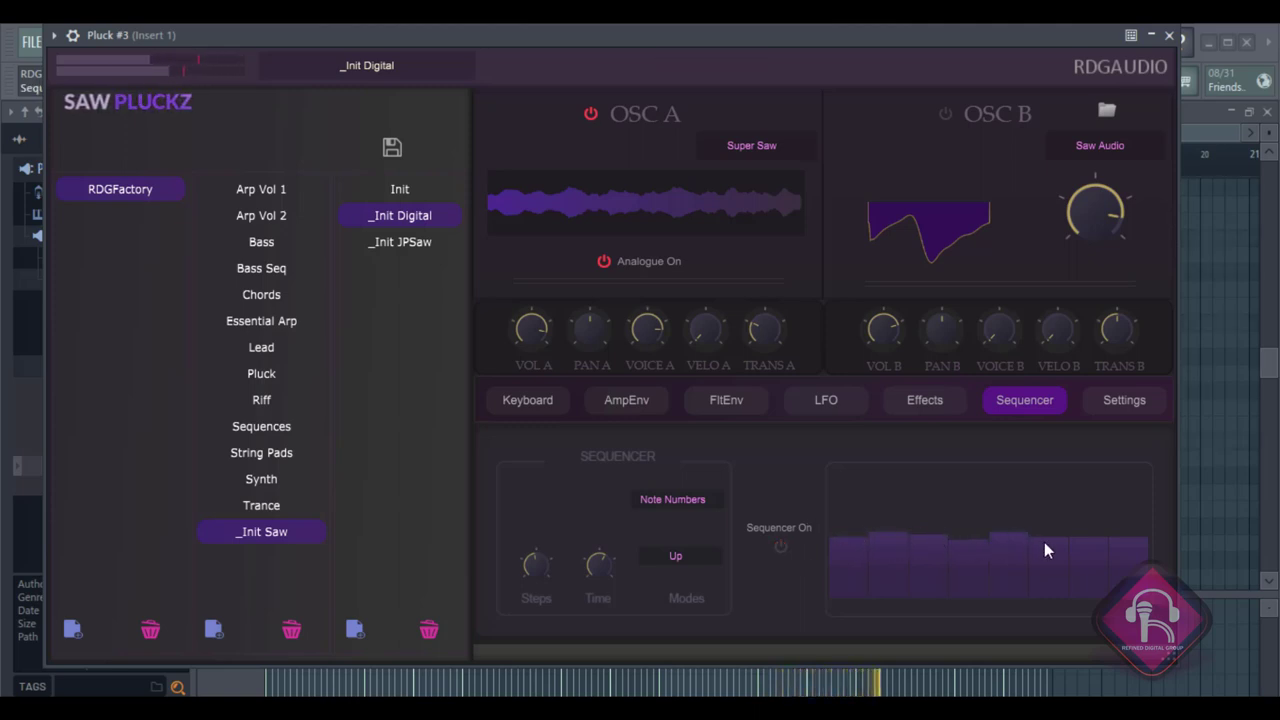
# Draw varied step lengths in the sequencer, with steps 1 and 2 long, step 3 empty and step 8 at 100.
pyautogui.click(684, 510)
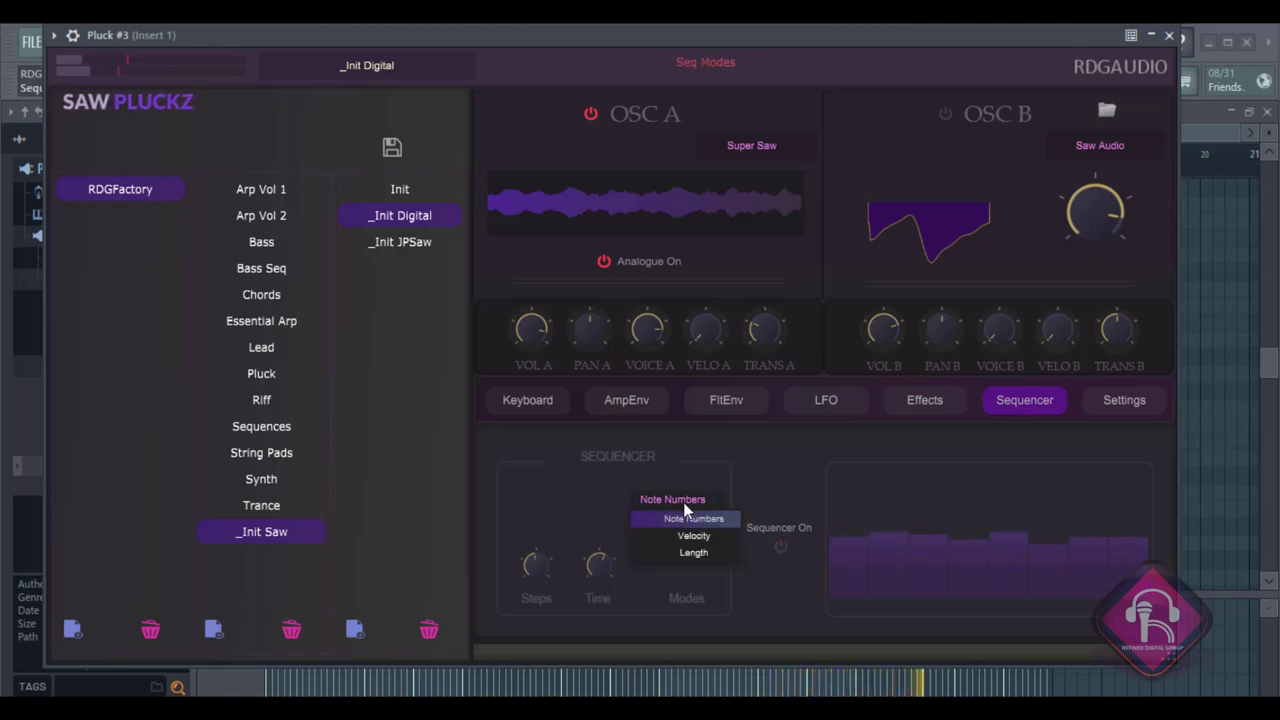
pyautogui.click(700, 552)
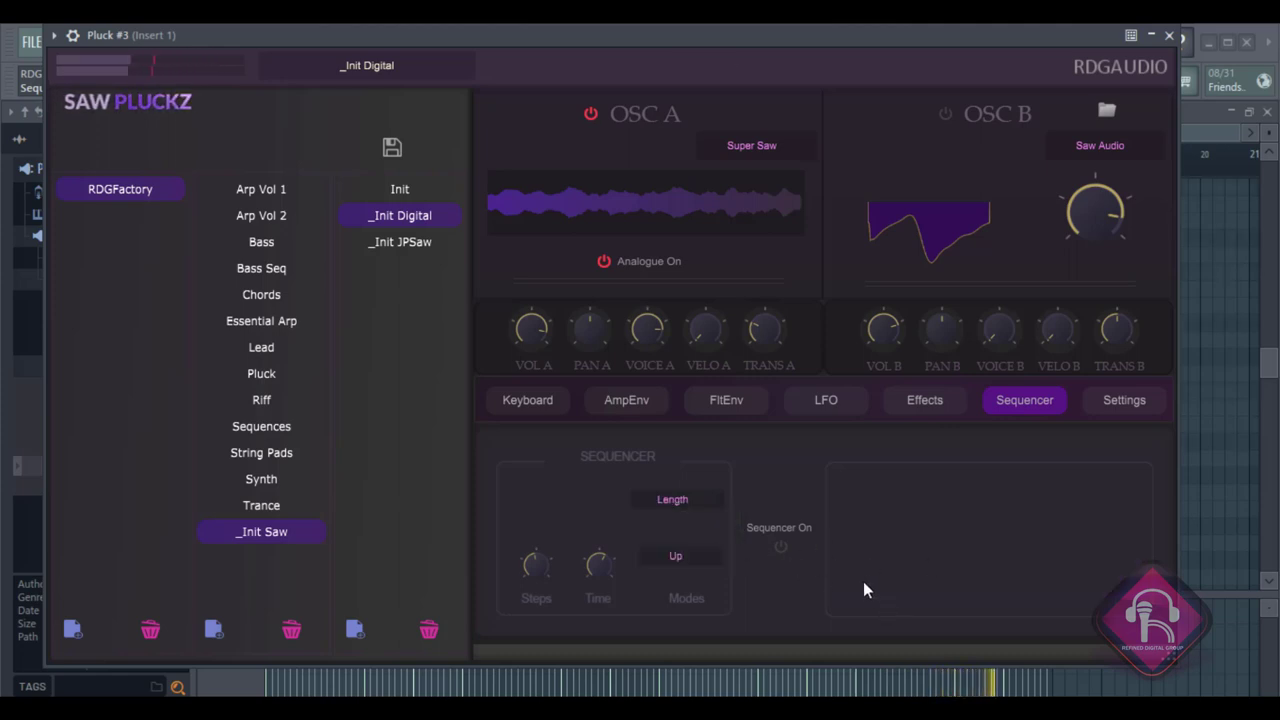
pyautogui.moveTo(865, 590)
pyautogui.mouseDown()
pyautogui.moveTo(861, 473)
pyautogui.moveTo(938, 595)
pyautogui.moveTo(1045, 473)
pyautogui.moveTo(1101, 550)
pyautogui.moveTo(1193, 457)
pyautogui.mouseUp()
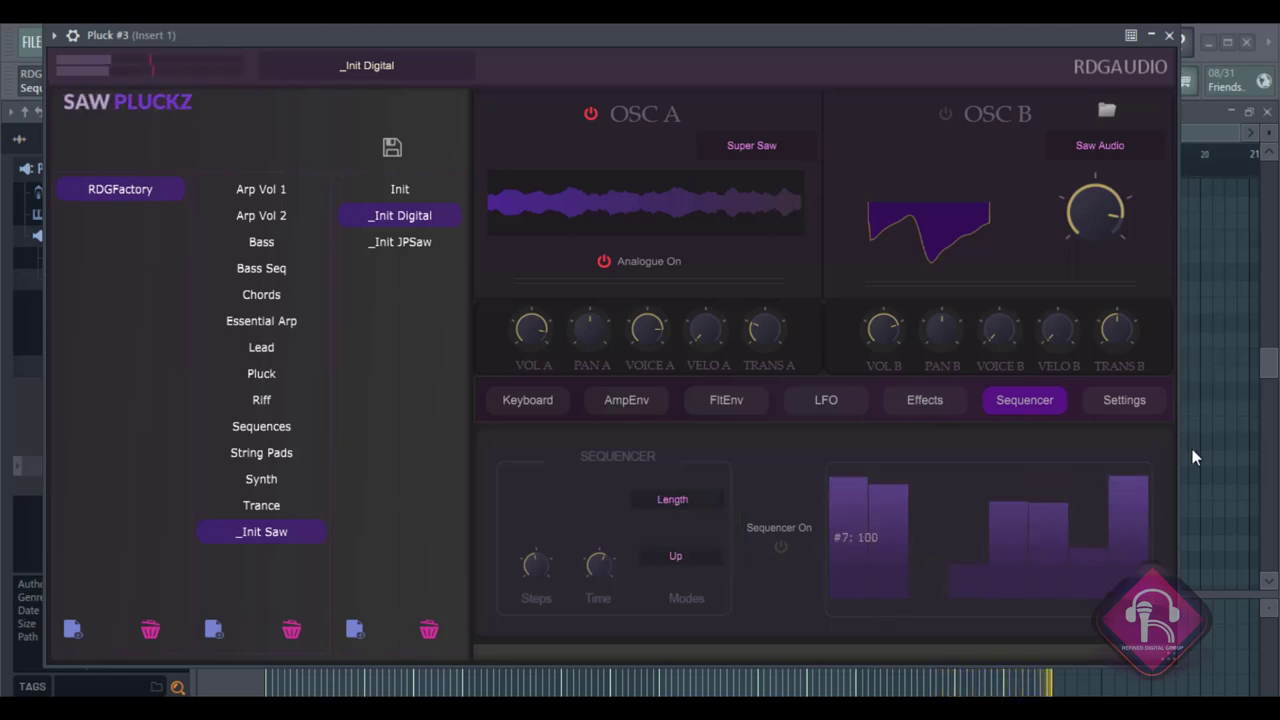
# Return to the sequencer's note numbers, level all eight steps at the same pitch and switch the sequencer back on.
pyautogui.click(672, 499)
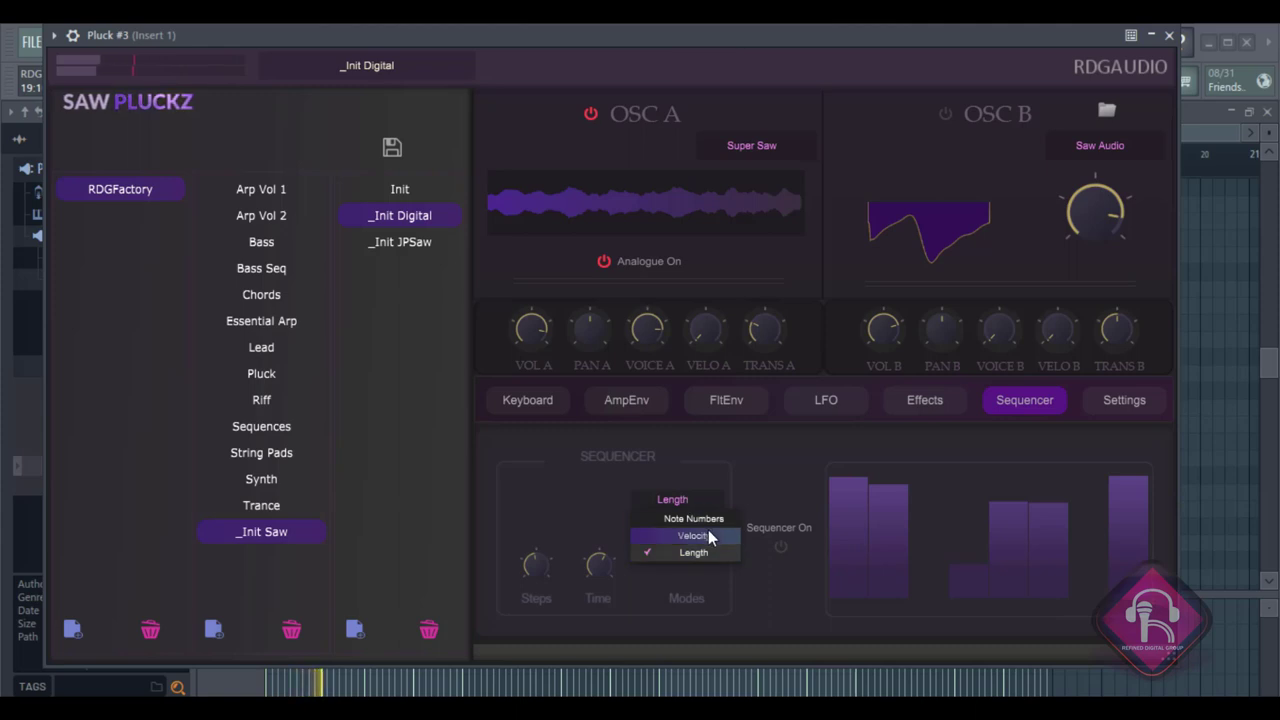
pyautogui.click(708, 518)
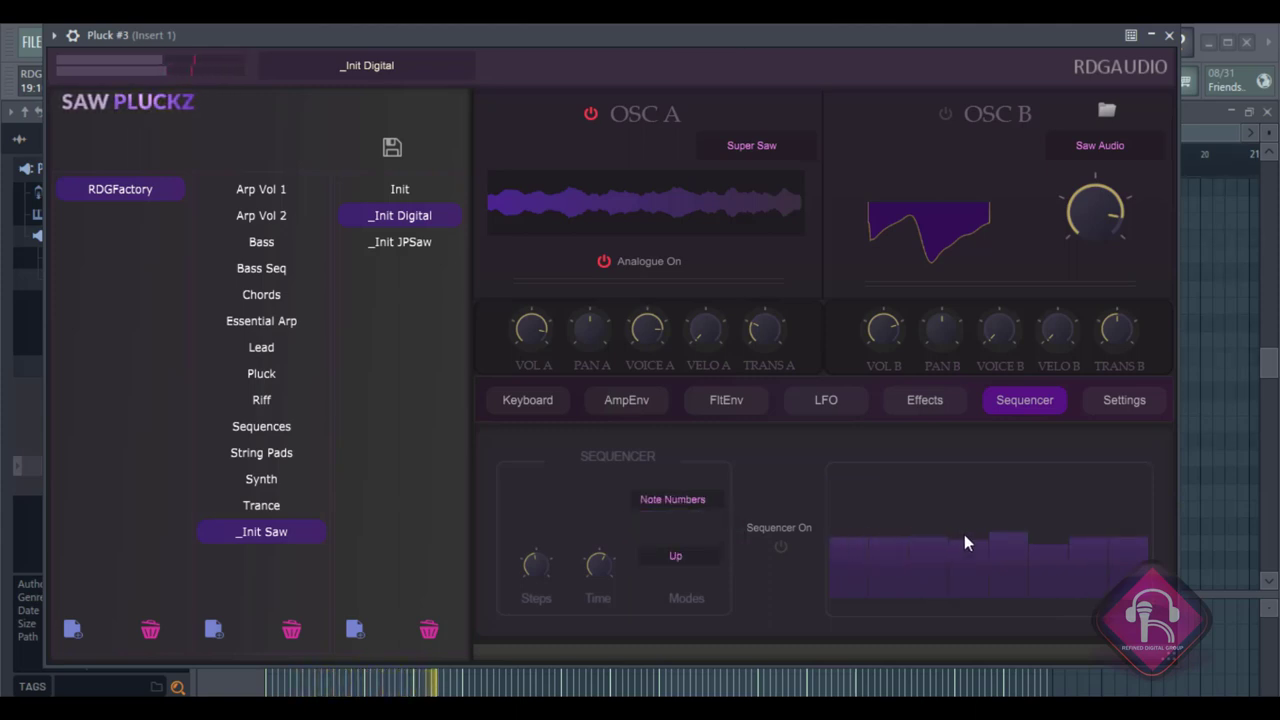
pyautogui.moveTo(1056, 548); pyautogui.dragTo(1089, 539)
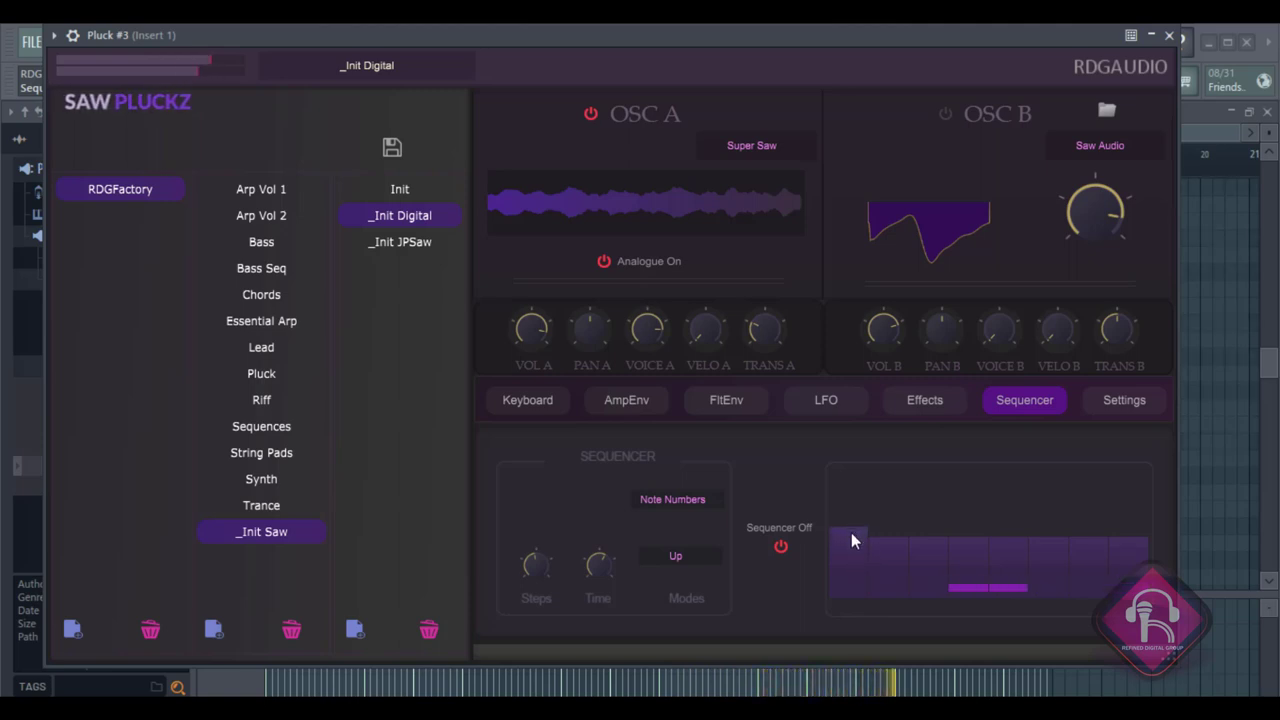
pyautogui.moveTo(848, 548); pyautogui.dragTo(848, 538)
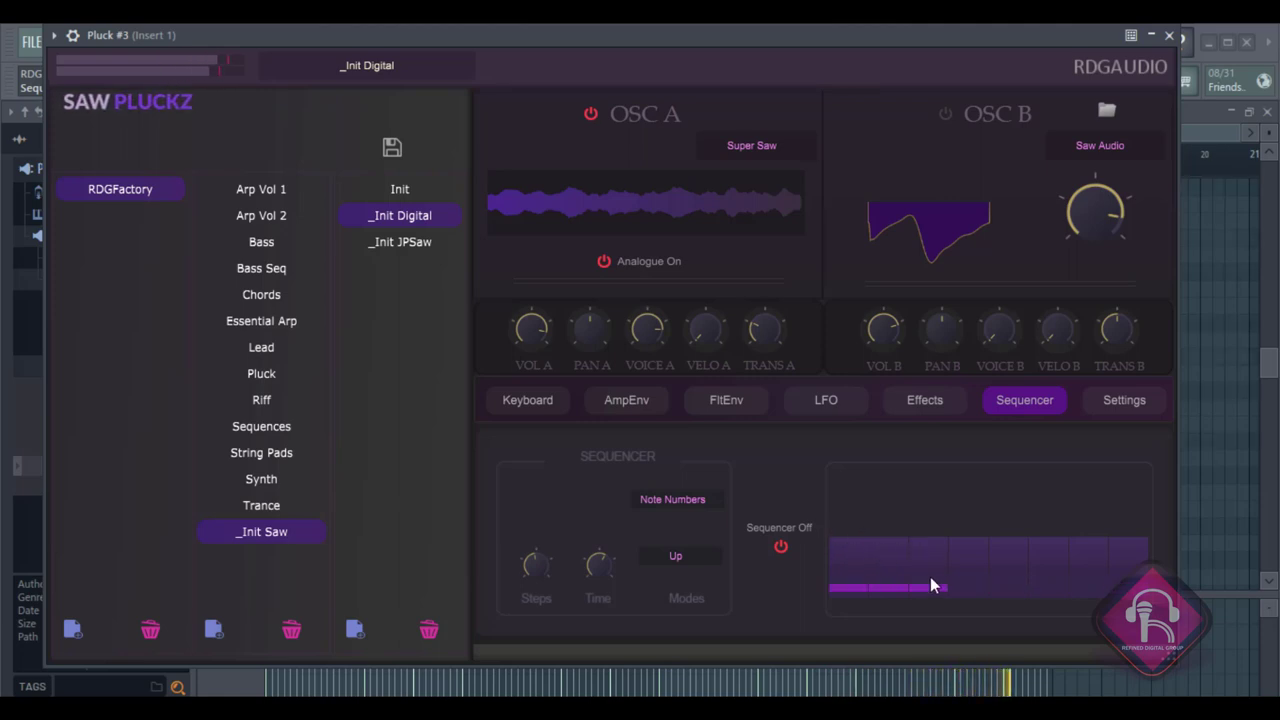
# In the sequencer's step lengths, set step 1 to 0 and raise steps 2 and 3 to full length.
pyautogui.click(677, 497)
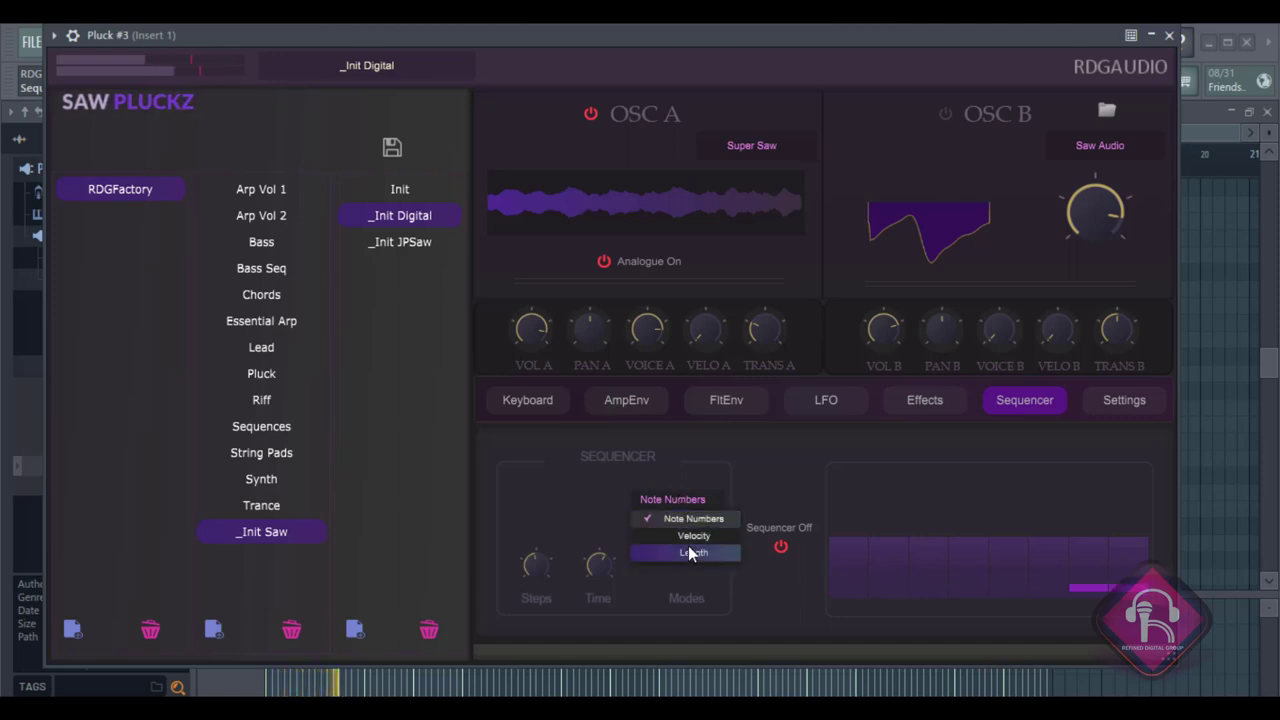
pyautogui.click(690, 550)
pyautogui.click(858, 602)
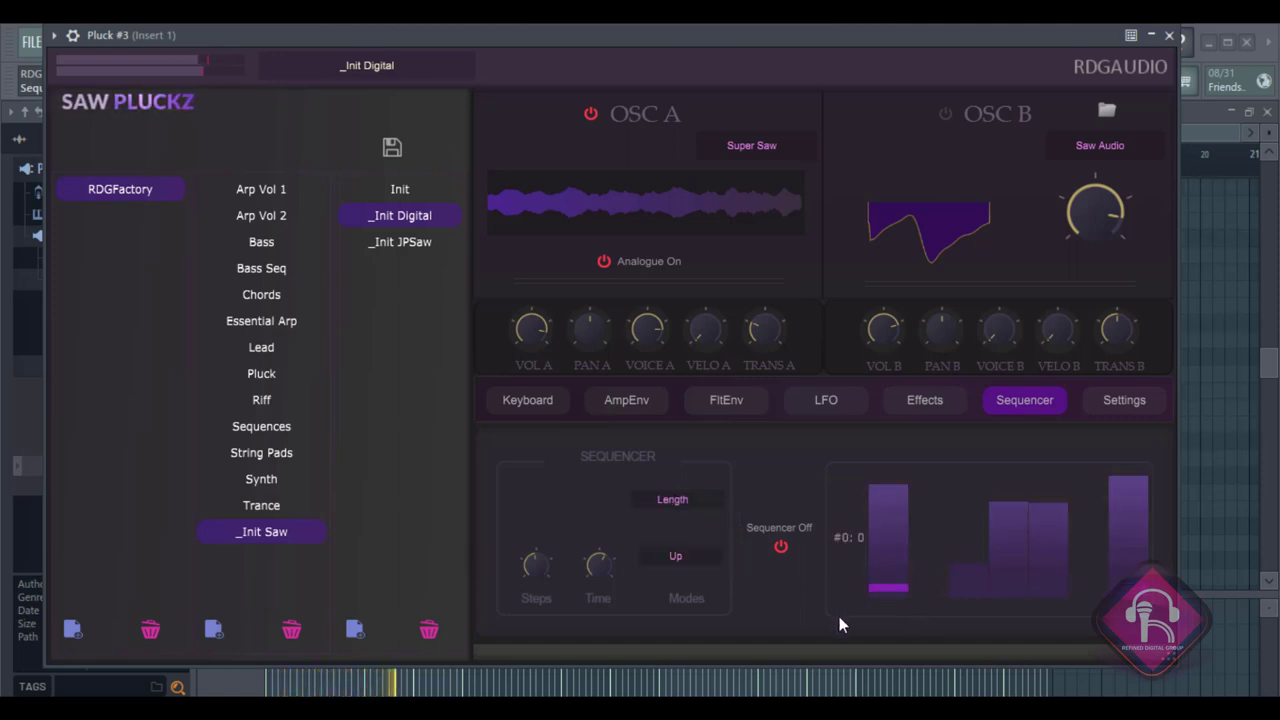
pyautogui.click(903, 586)
pyautogui.moveTo(910, 566); pyautogui.dragTo(927, 469)
pyautogui.moveTo(925, 535); pyautogui.dragTo(927, 478)
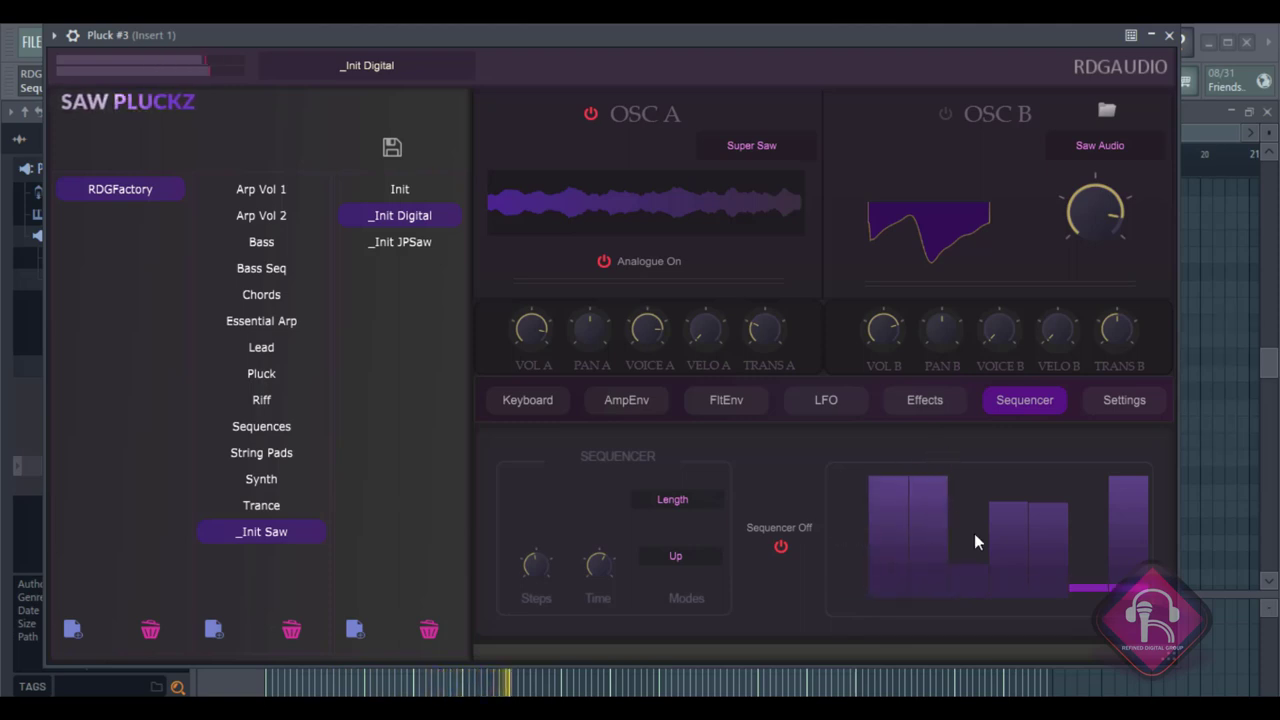
# Set the sequencer's play mode to Chord, cut step 4's length to 0, shorten step 6 and lengthen step 7.
pyautogui.click(704, 563)
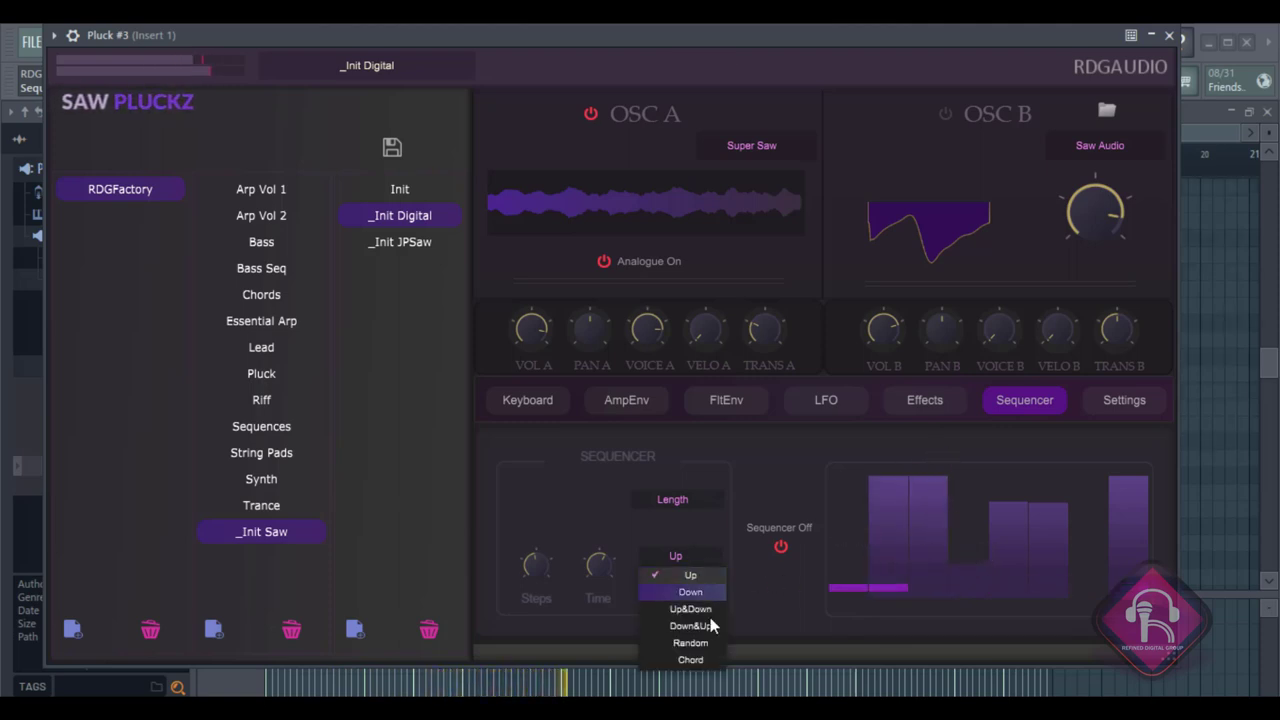
pyautogui.click(704, 655)
pyautogui.moveTo(955, 590); pyautogui.dragTo(967, 611)
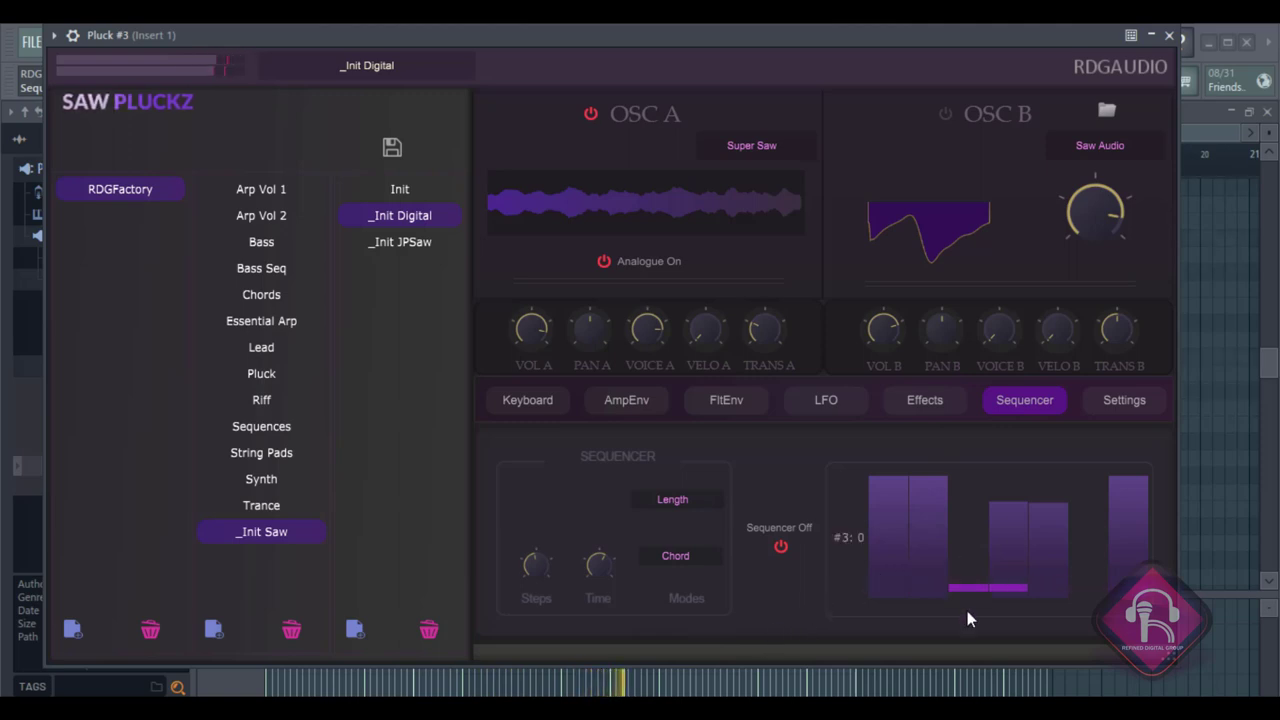
pyautogui.moveTo(1037, 554); pyautogui.dragTo(1068, 621)
pyautogui.moveTo(1072, 550); pyautogui.dragTo(1048, 572)
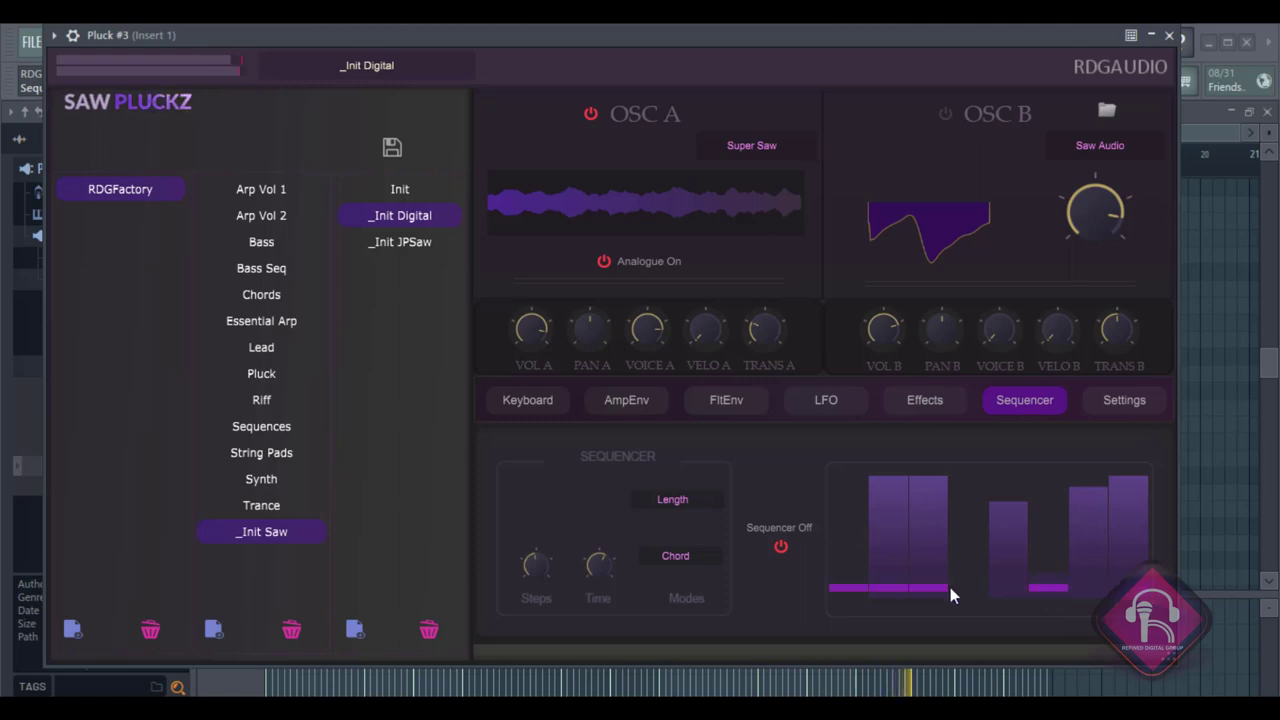
# Raise the sixth step's velocity in the sequencer to roughly half height.
pyautogui.click(713, 500)
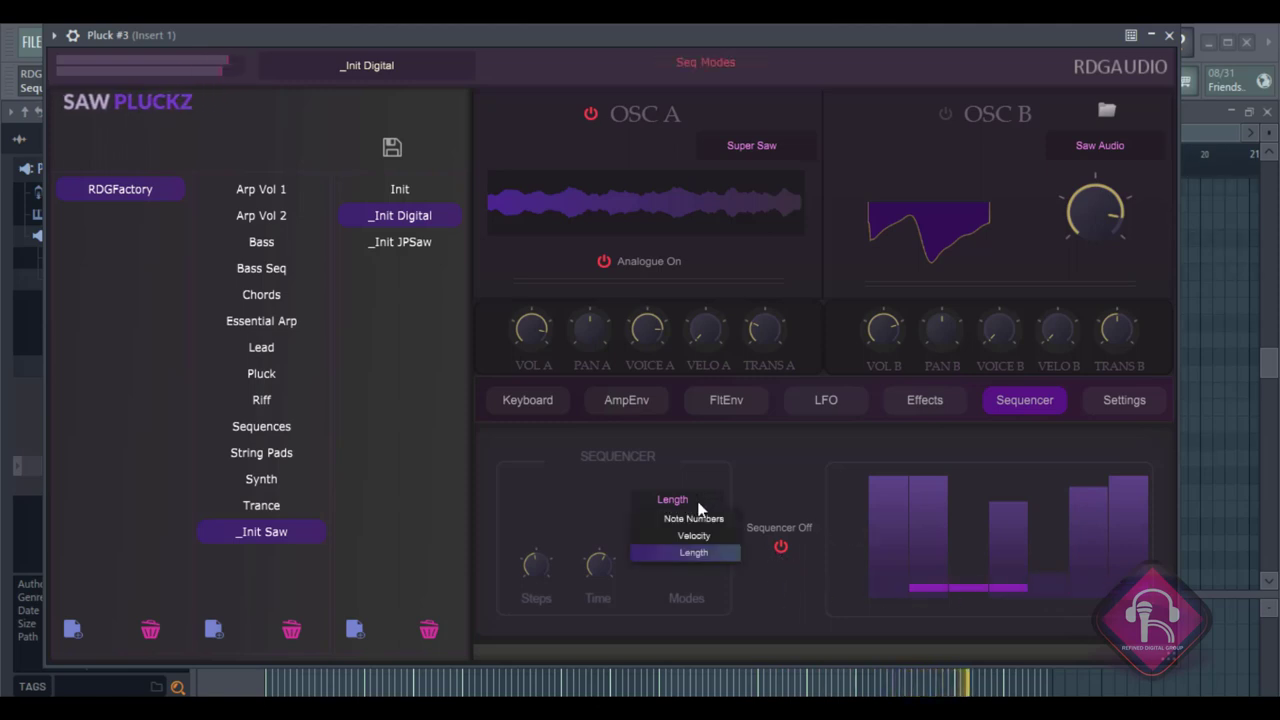
pyautogui.click(712, 536)
pyautogui.moveTo(1062, 548); pyautogui.dragTo(1059, 530)
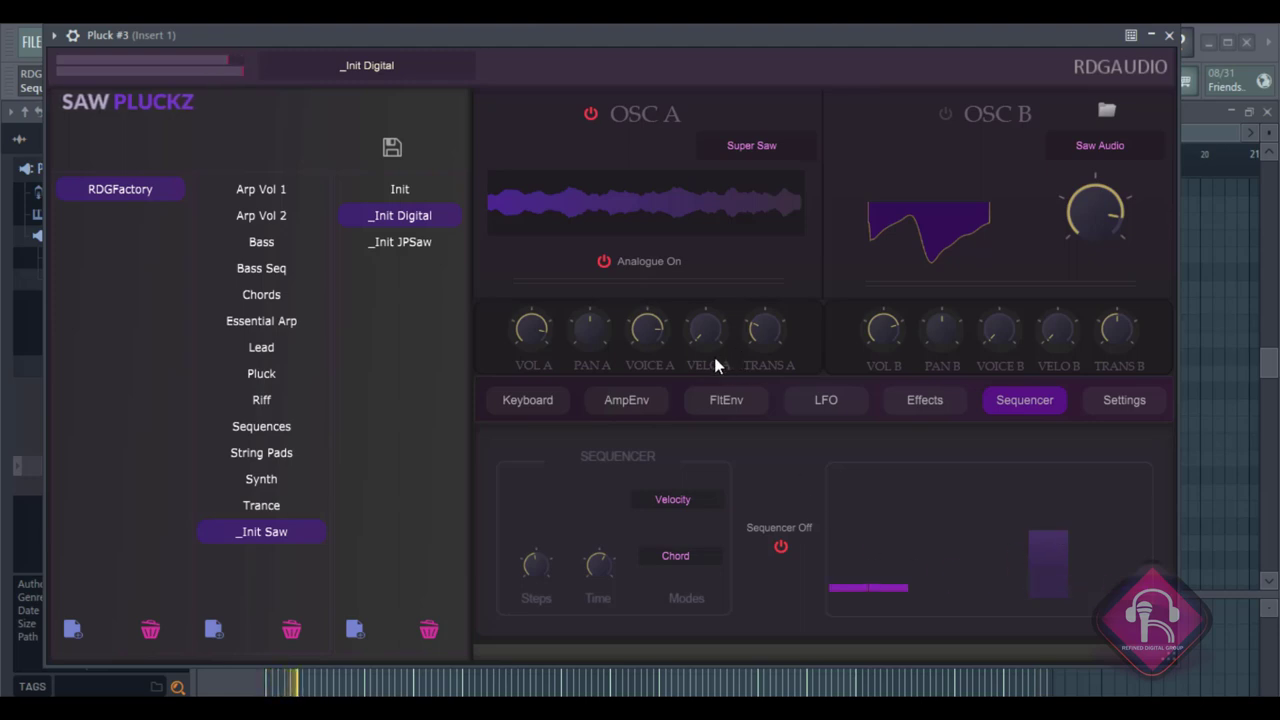
# Raise OSC A's velocity amount slightly, compare Analogue off and on, and set OSC A's volume to -0.3 dB.
pyautogui.moveTo(706, 332)
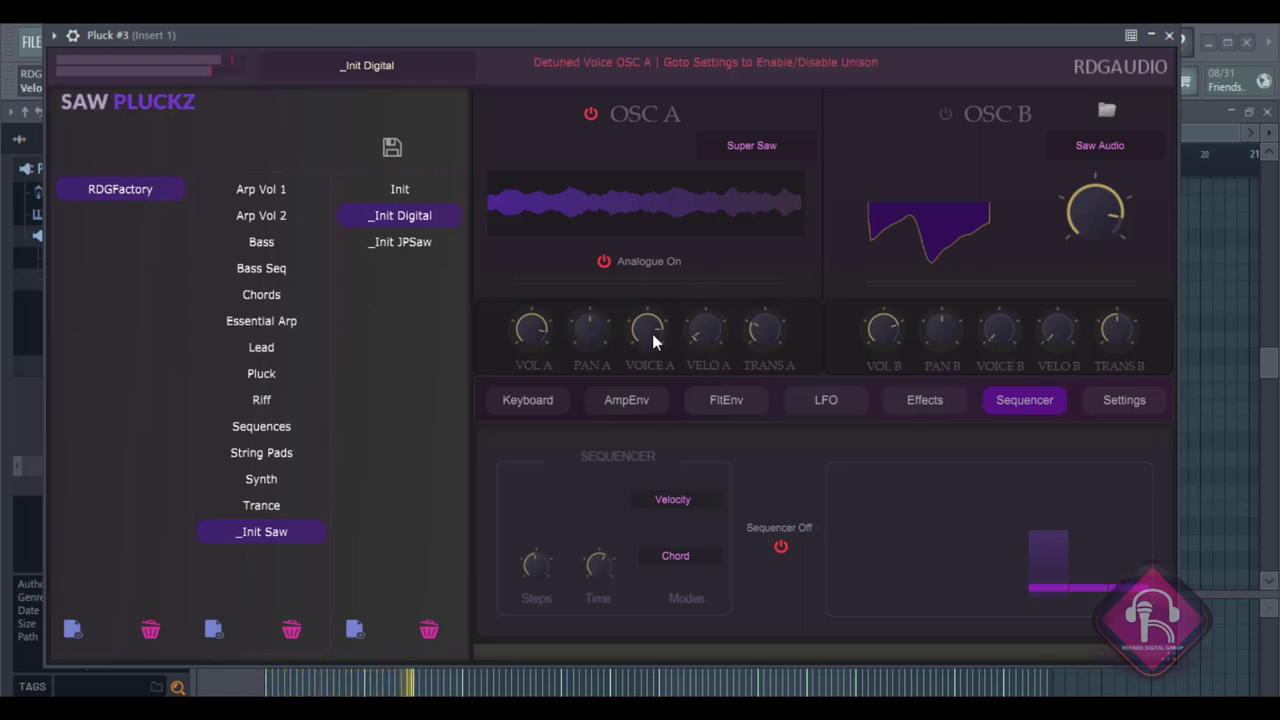
pyautogui.click(605, 262)
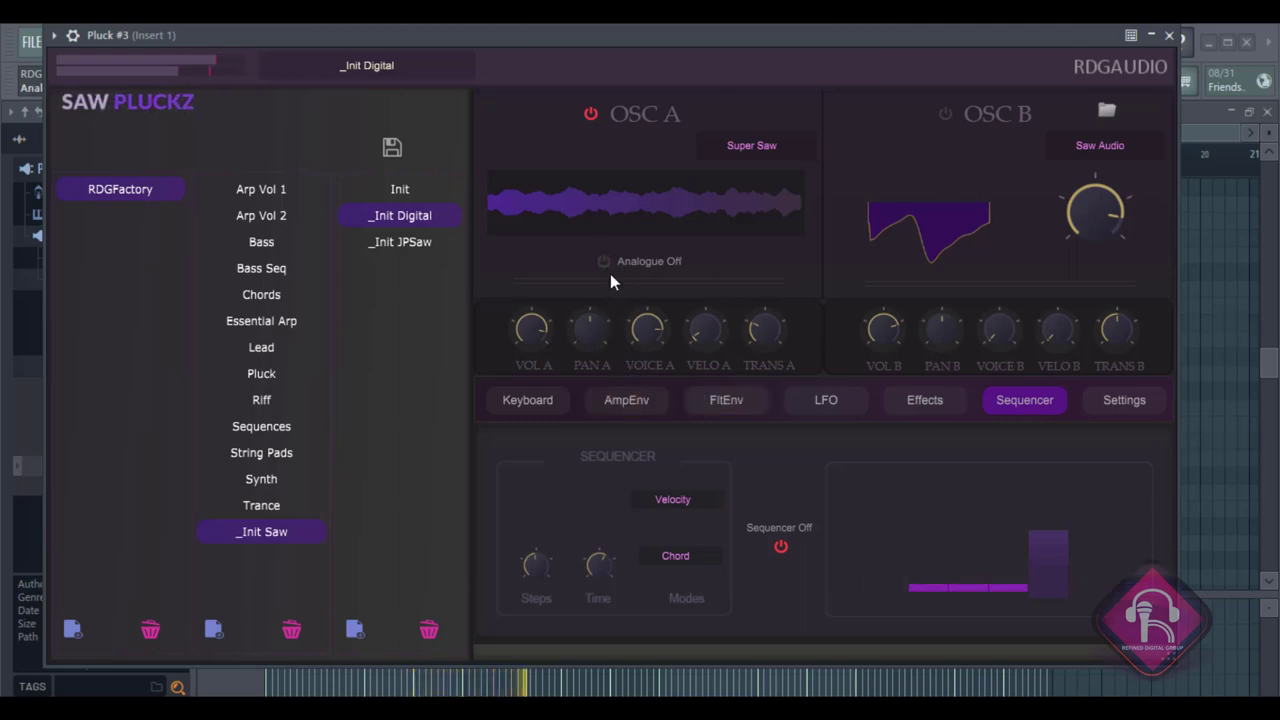
pyautogui.click(604, 261)
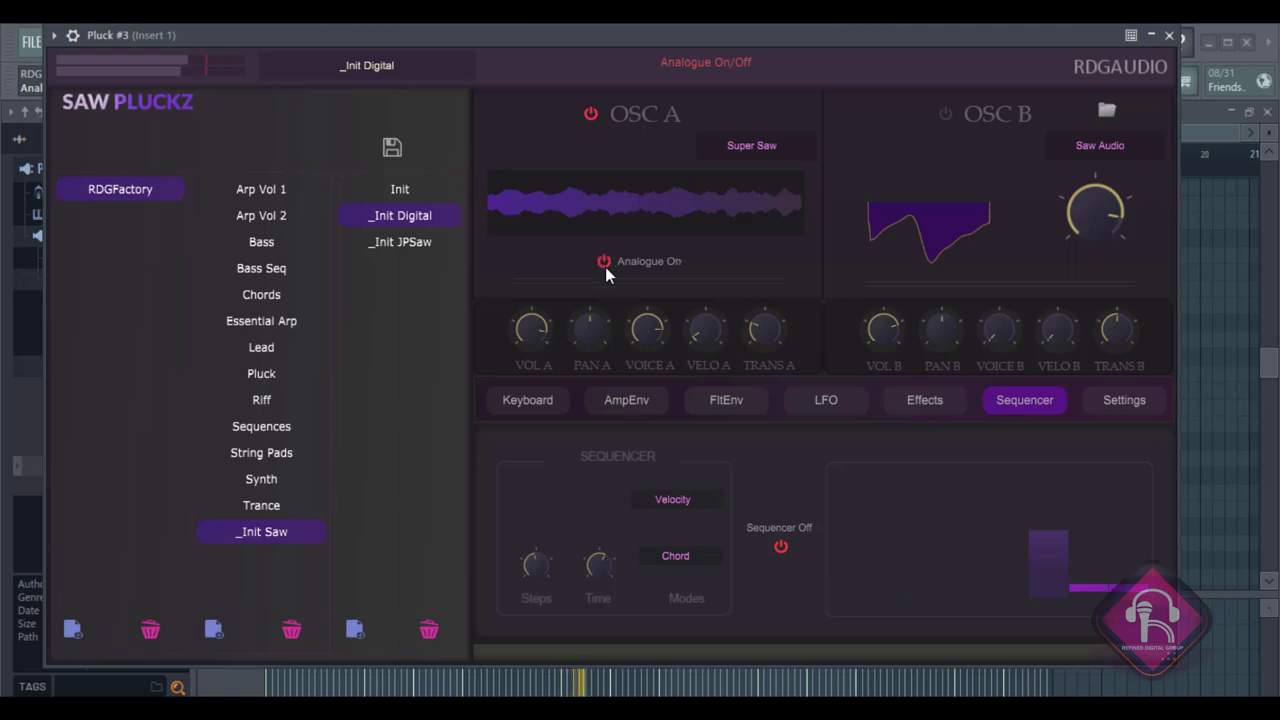
pyautogui.moveTo(531, 332)
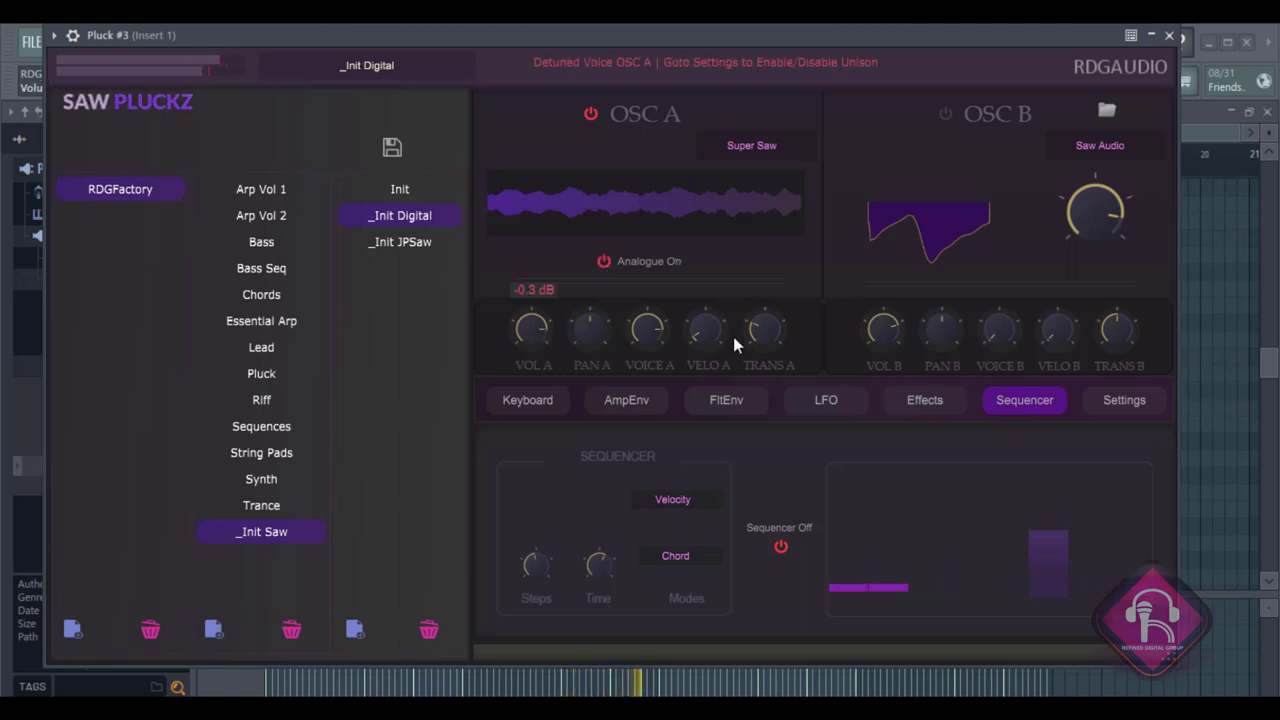
# Enable OSC B with the Sine Saw waveform, raise its velocity amount and set its detuned voice to 0.09.
pyautogui.click(945, 113)
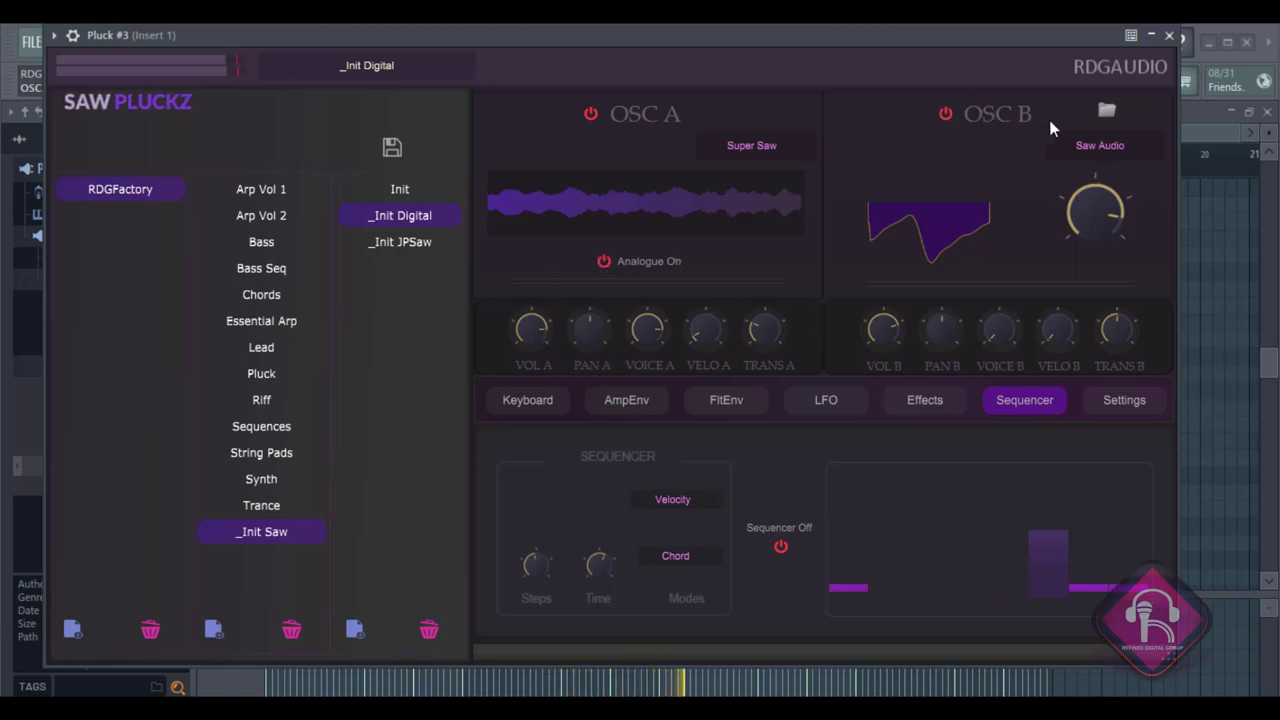
pyautogui.click(1099, 143)
pyautogui.click(1100, 322)
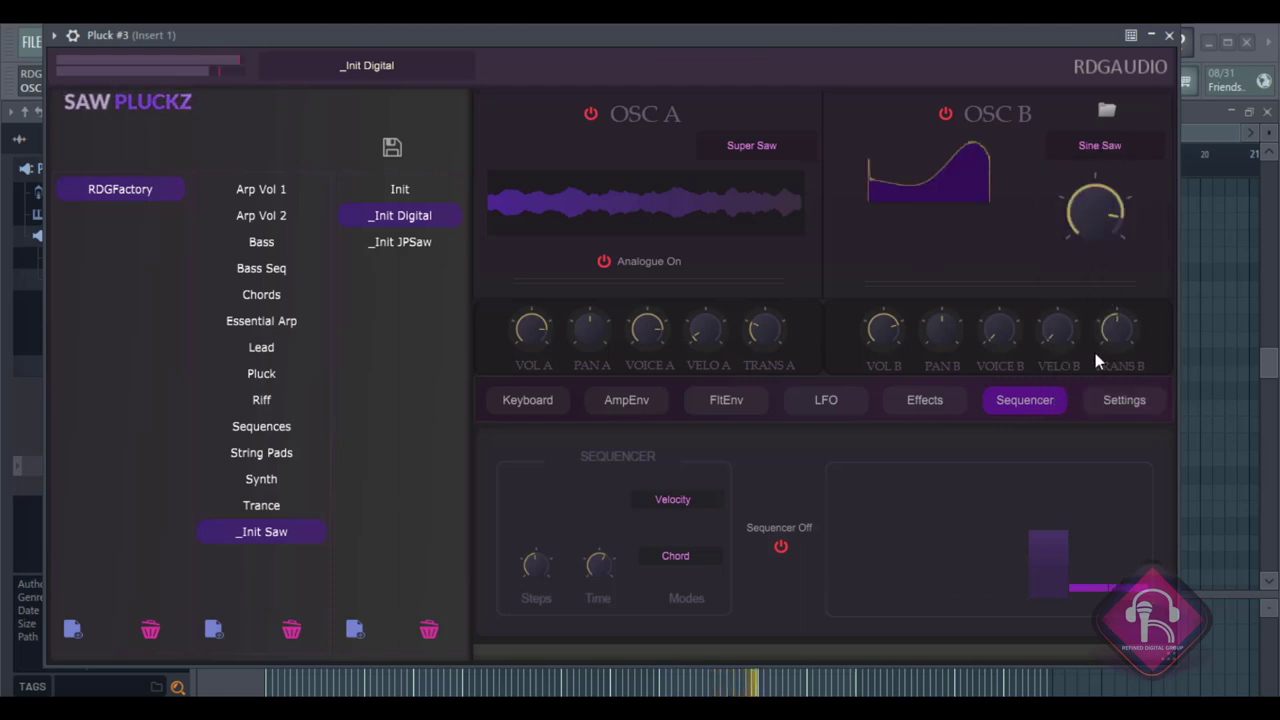
pyautogui.moveTo(991, 338)
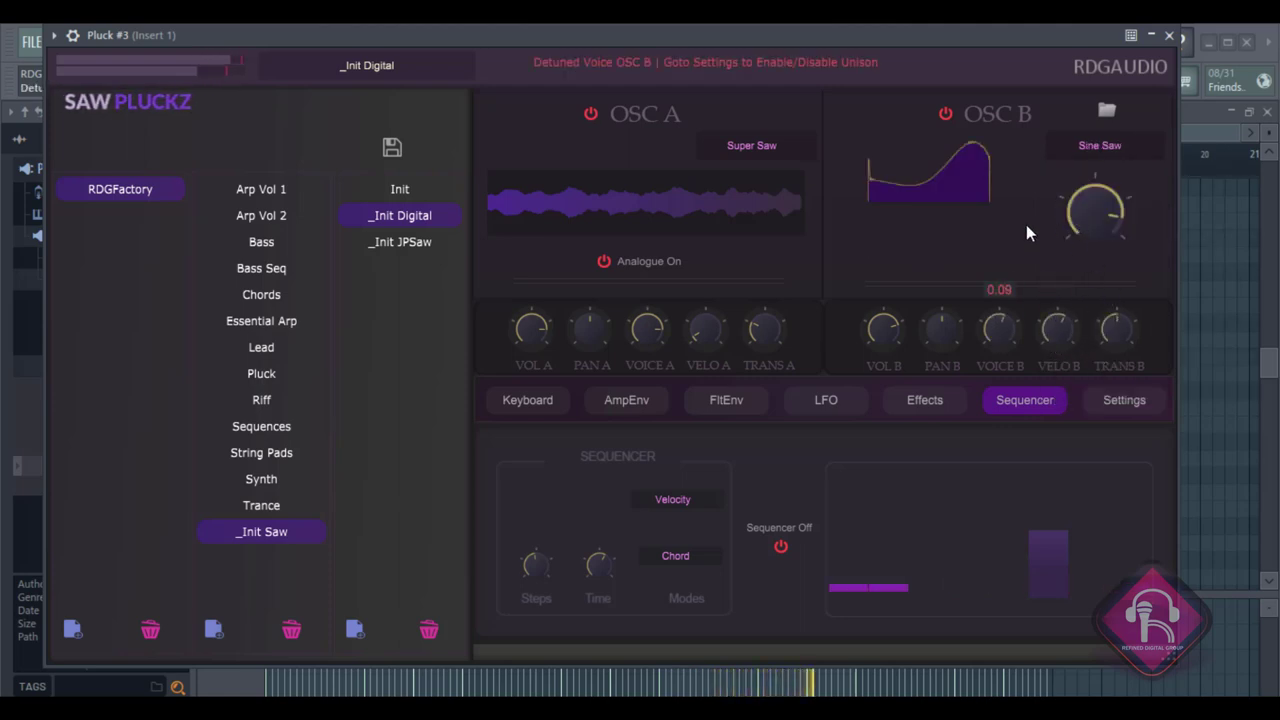
# Raise OSC B's transposition, then set Amp Envelope B's decay to about 787 ms and lower its sustain and attack.
pyautogui.moveTo(1106, 341)
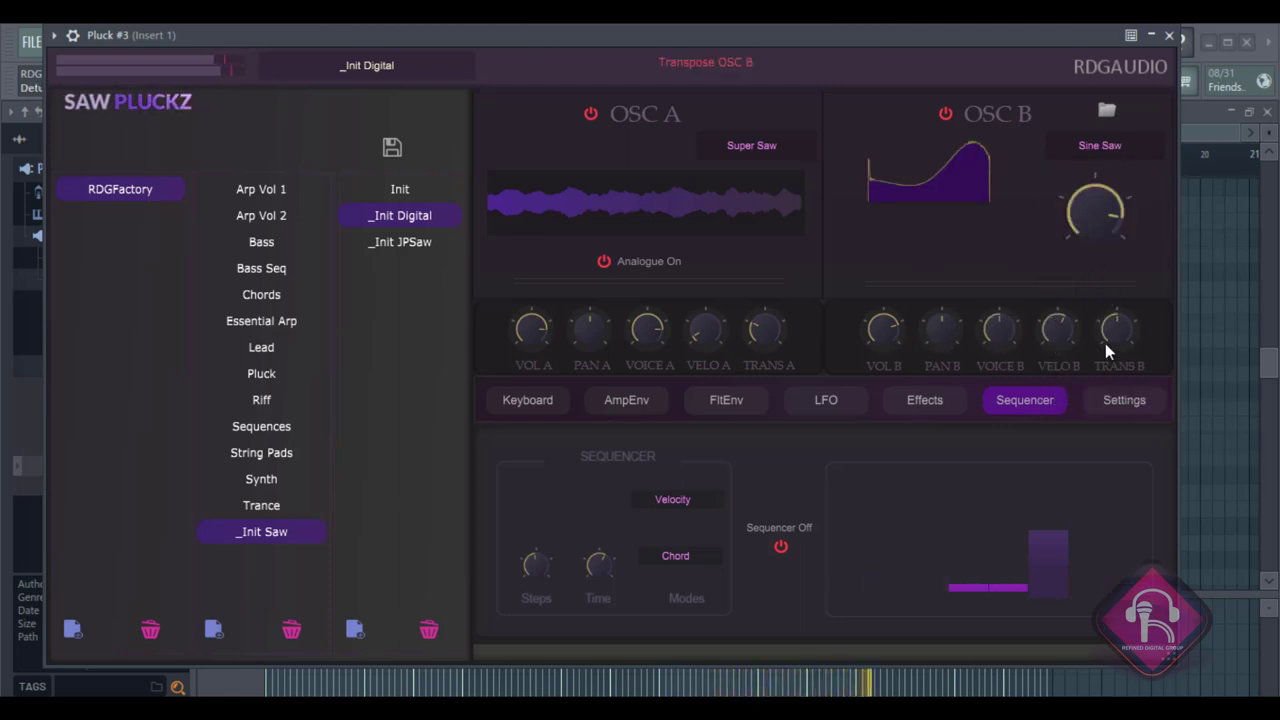
pyautogui.click(655, 413)
pyautogui.moveTo(931, 481)
pyautogui.moveTo(933, 536); pyautogui.dragTo(933, 530)
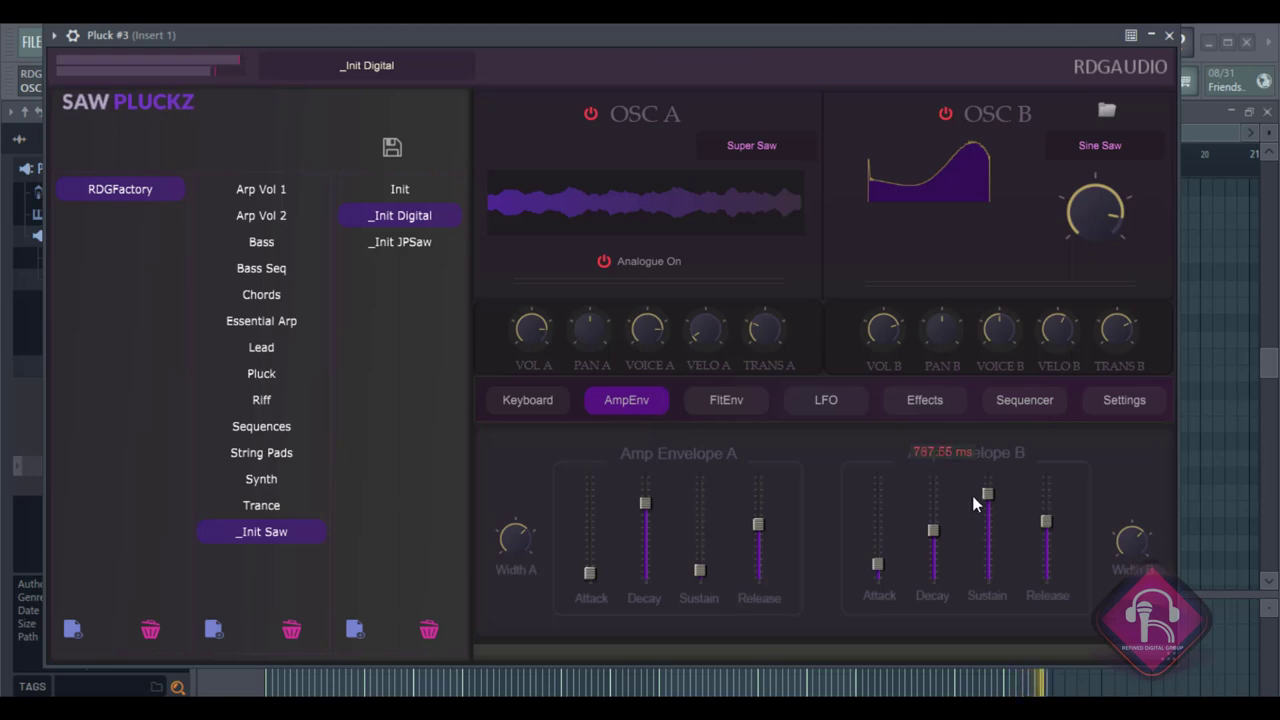
pyautogui.moveTo(987, 493); pyautogui.dragTo(987, 555)
pyautogui.moveTo(877, 564); pyautogui.dragTo(885, 590)
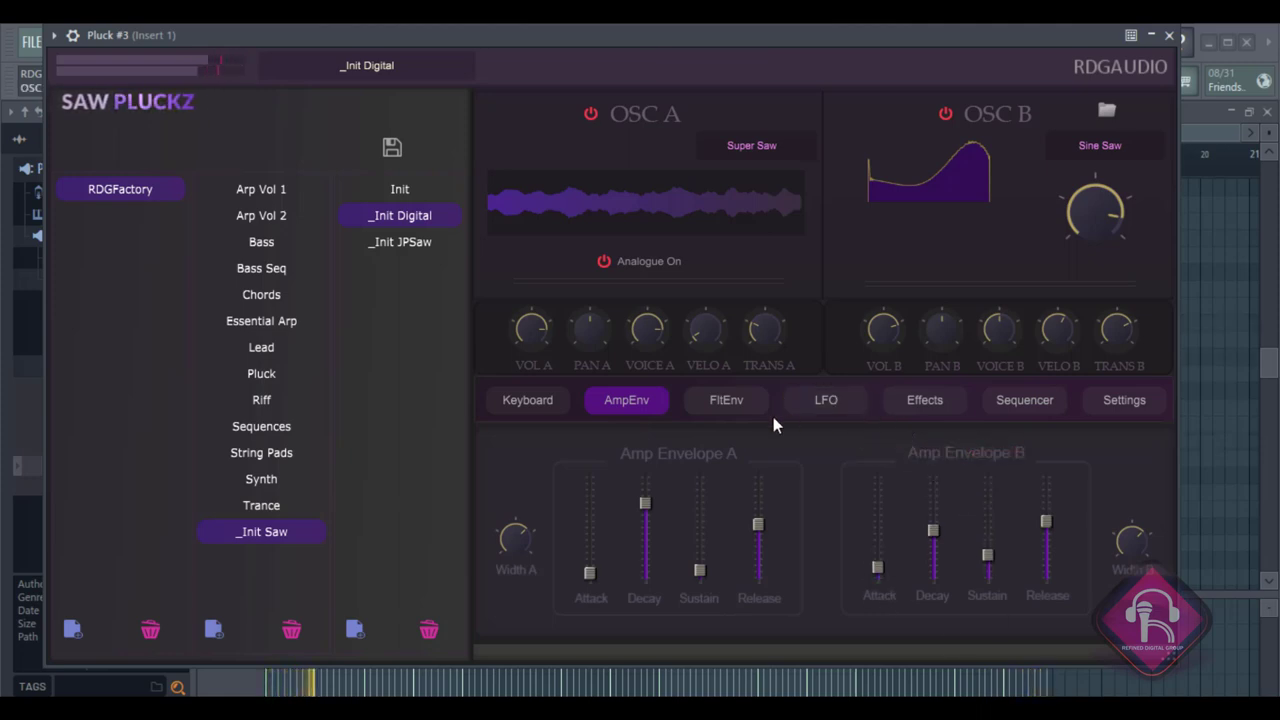
# Enable OSC B's filter, lengthen its envelope decay, lower sustain and attack, and set the envelope amount to 0.56.
pyautogui.click(726, 400)
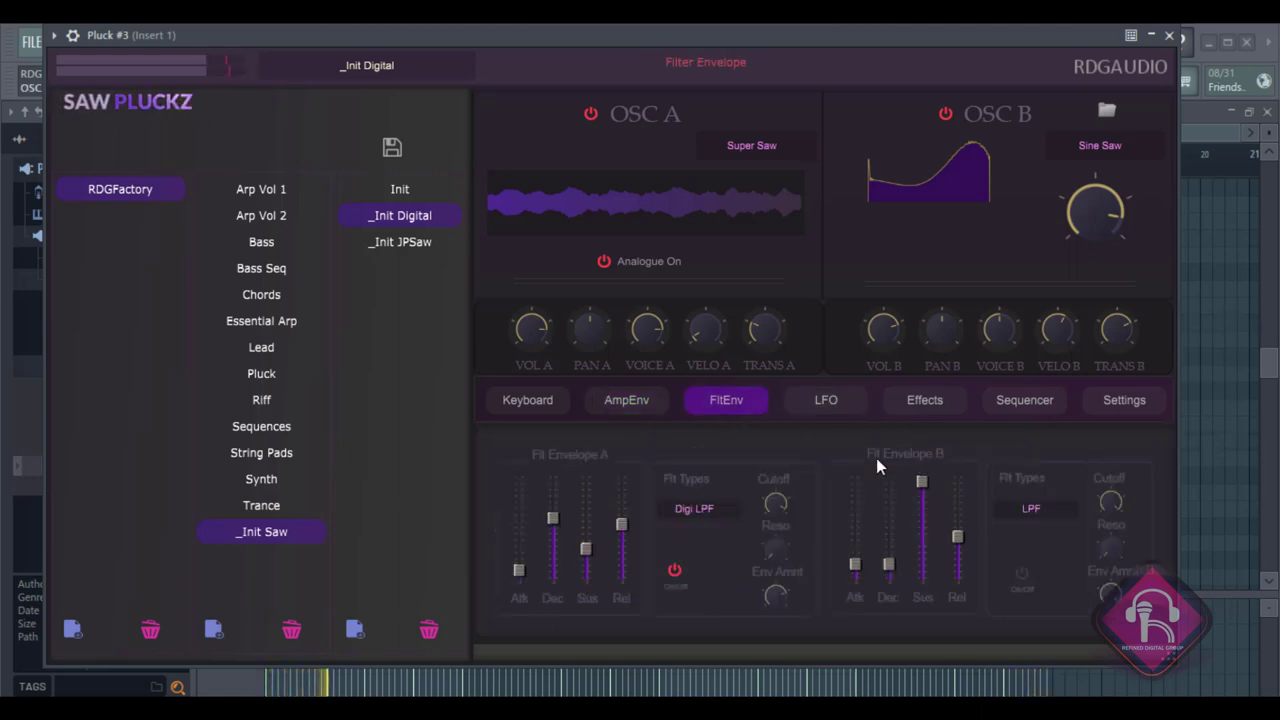
pyautogui.click(1021, 572)
pyautogui.moveTo(889, 566)
pyautogui.moveTo(889, 566); pyautogui.dragTo(857, 576)
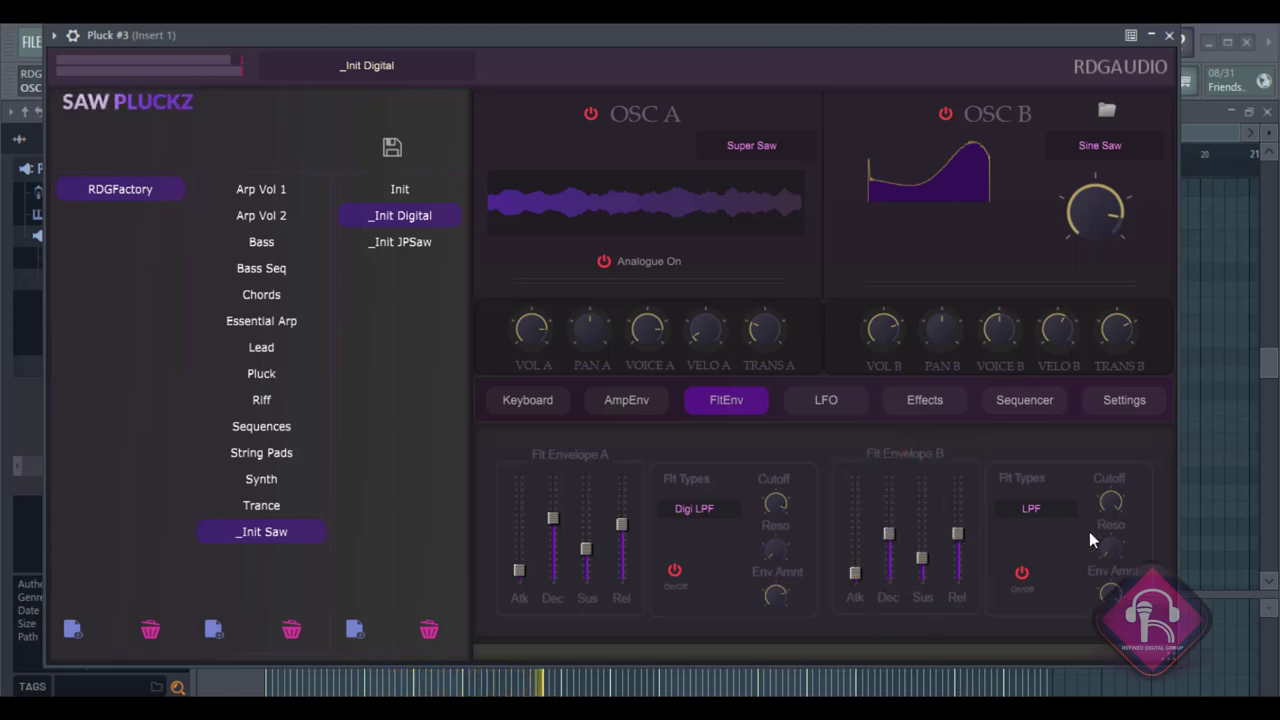
pyautogui.moveTo(1110, 592); pyautogui.dragTo(1105, 690)
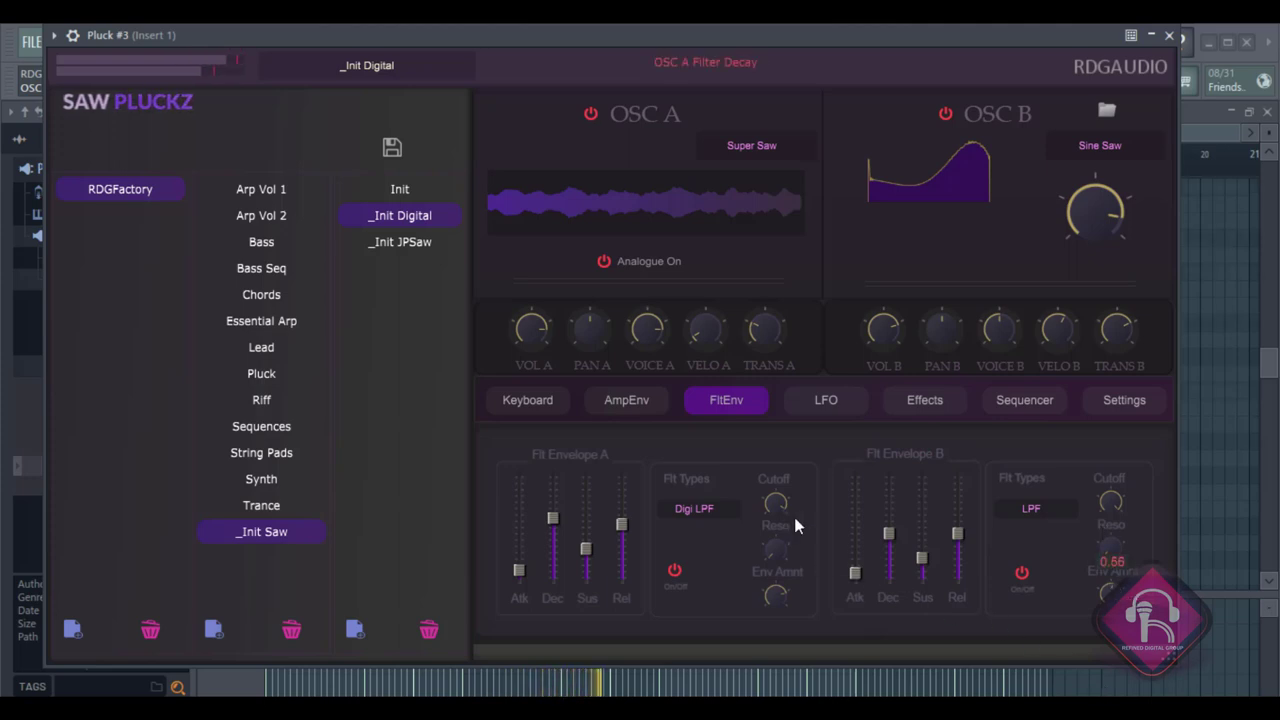
# Turn off OSC A, lengthen filter envelope B's decay, and switch OSC B to the Saw Audio waveform.
pyautogui.click(591, 113)
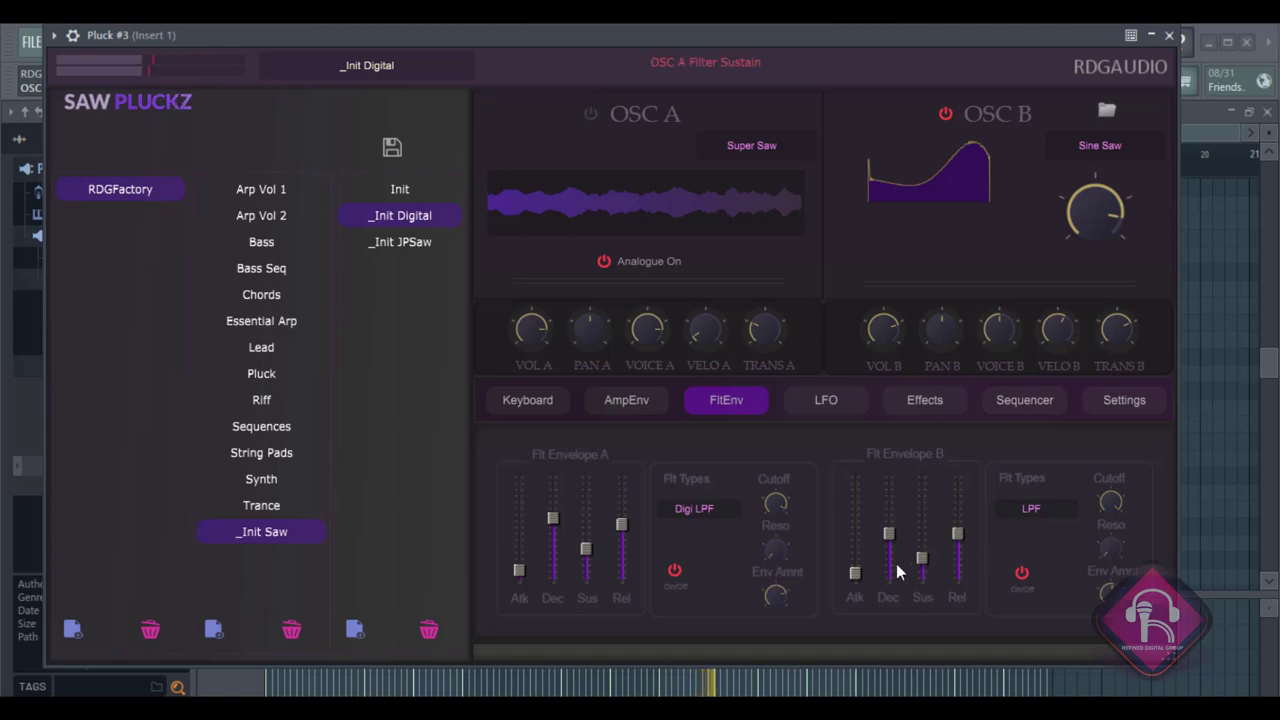
pyautogui.moveTo(889, 533); pyautogui.dragTo(896, 518)
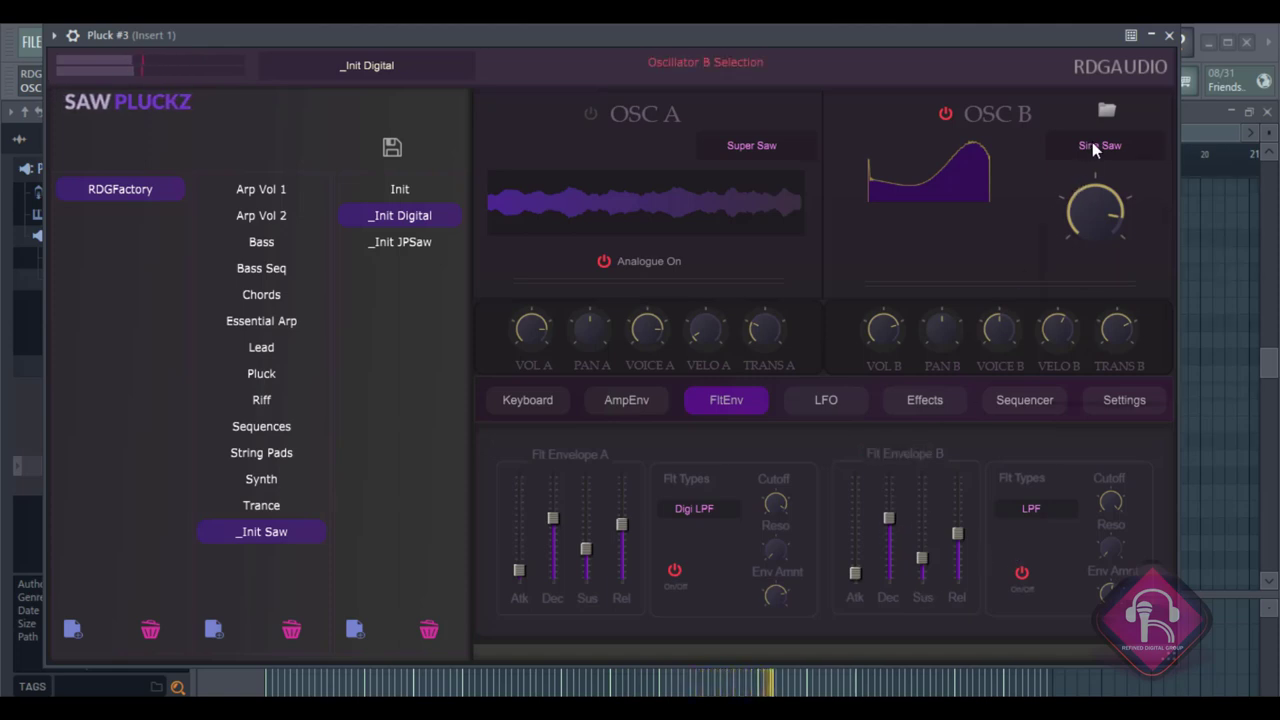
pyautogui.click(1092, 143)
pyautogui.click(1095, 275)
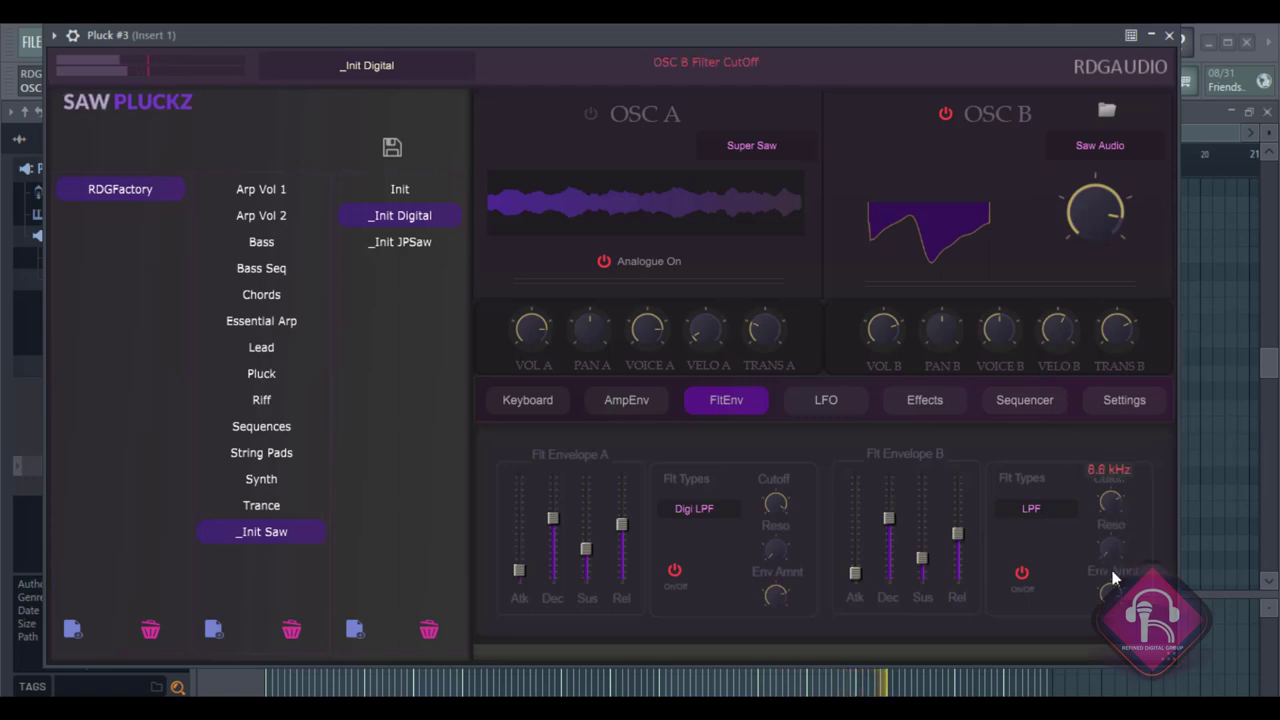
# Set OSC B's velocity amount to 0.11 and bring its transposition back to the centre.
pyautogui.moveTo(1033, 341); pyautogui.dragTo(1094, 259)
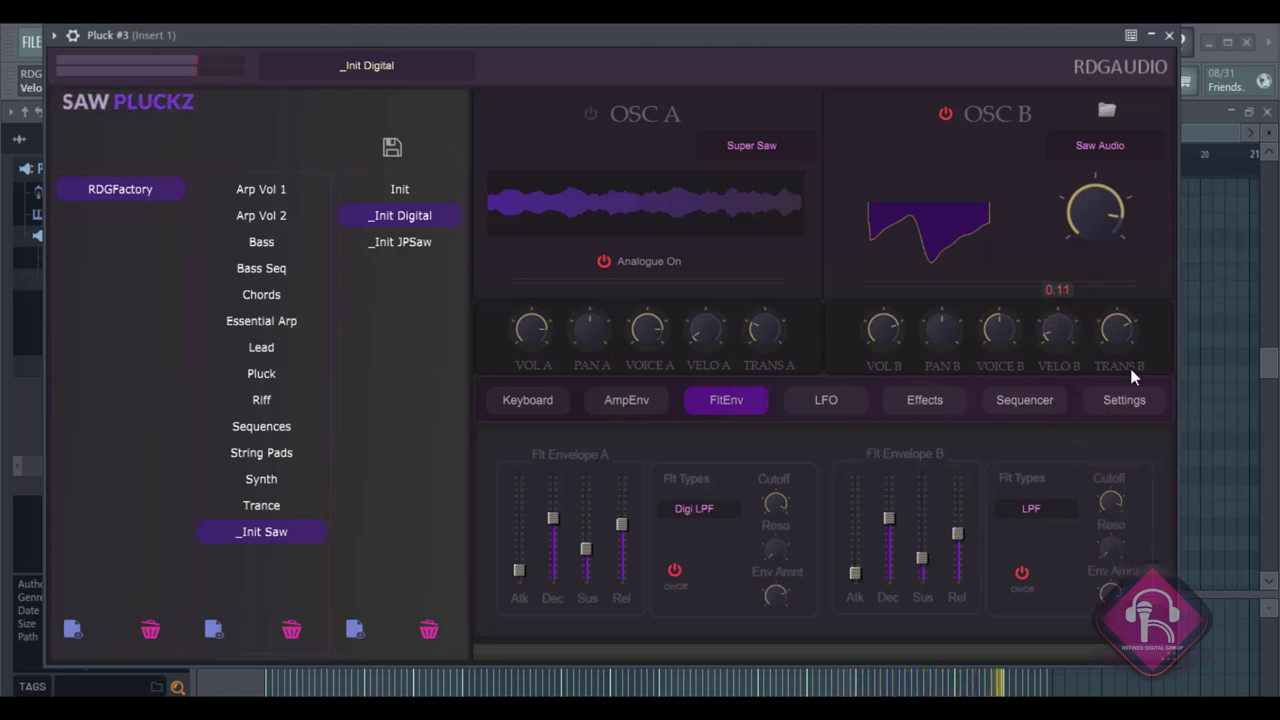
pyautogui.moveTo(1116, 362)
pyautogui.moveTo(1122, 331); pyautogui.dragTo(1094, 377)
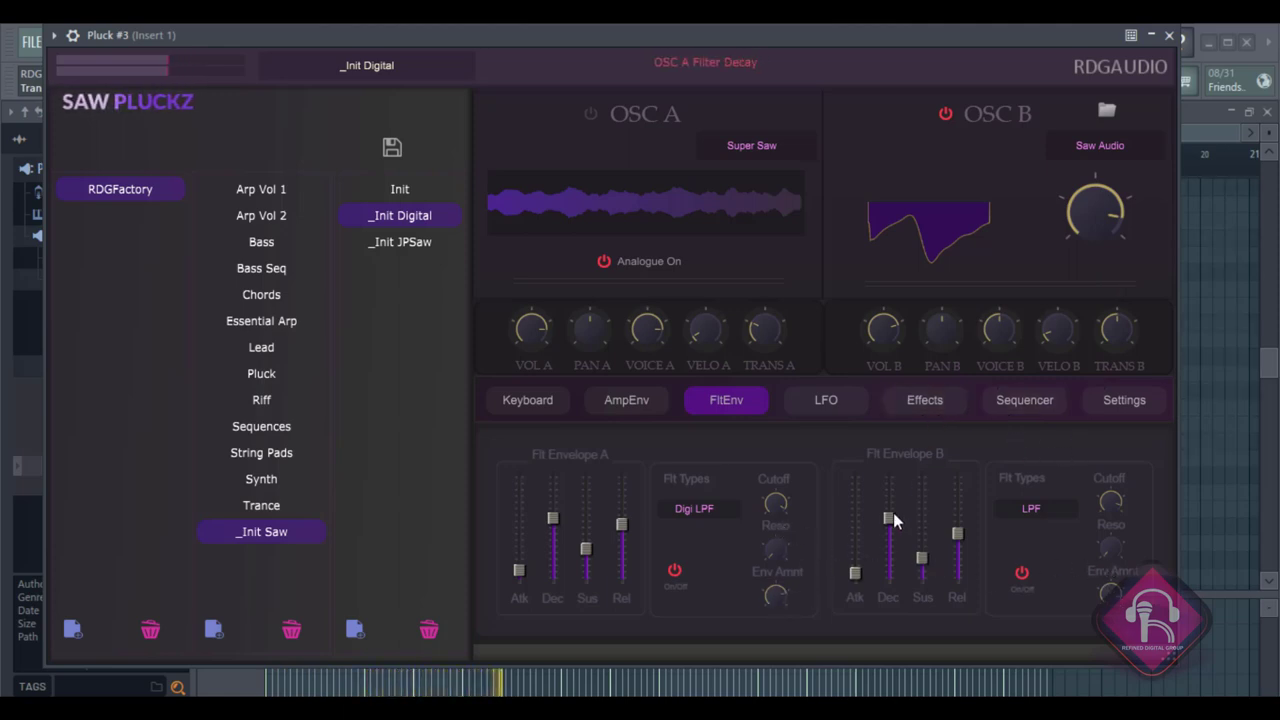
# In Amp Envelope B, lengthen the decay, drop the sustain to -100 dB and leave the attack slightly above minimum.
pyautogui.click(624, 400)
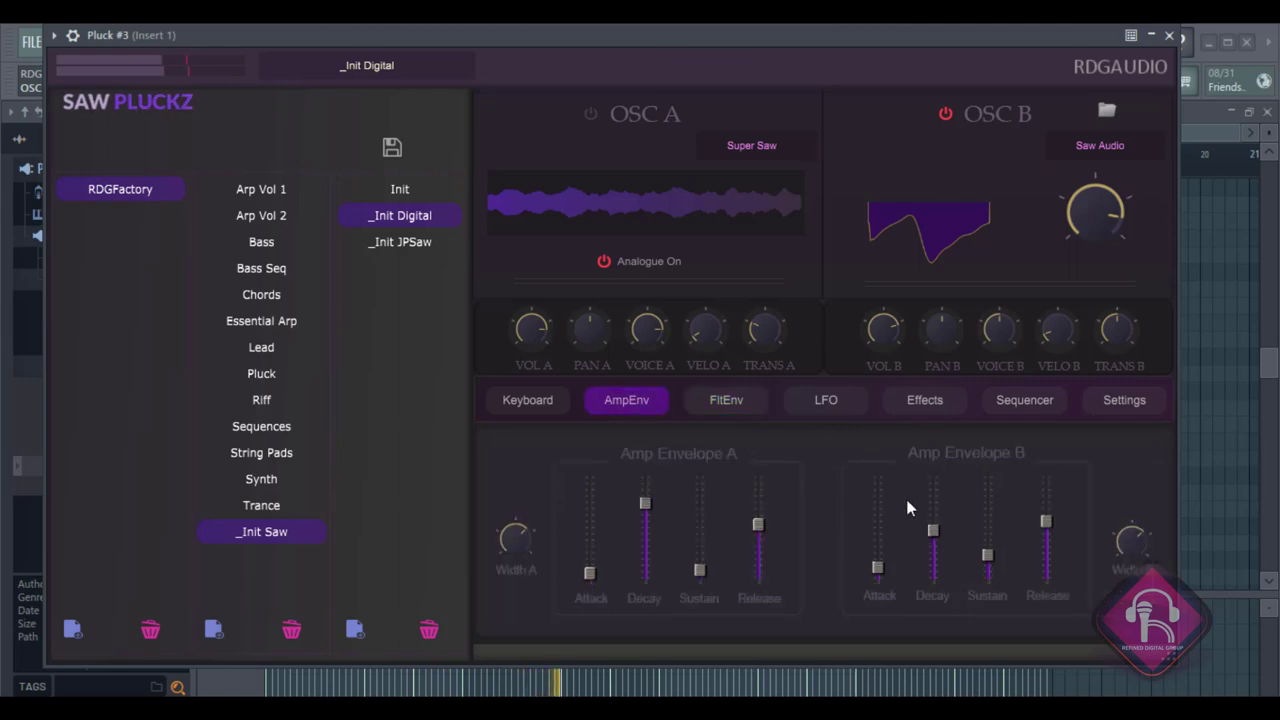
pyautogui.moveTo(933, 530); pyautogui.dragTo(933, 500)
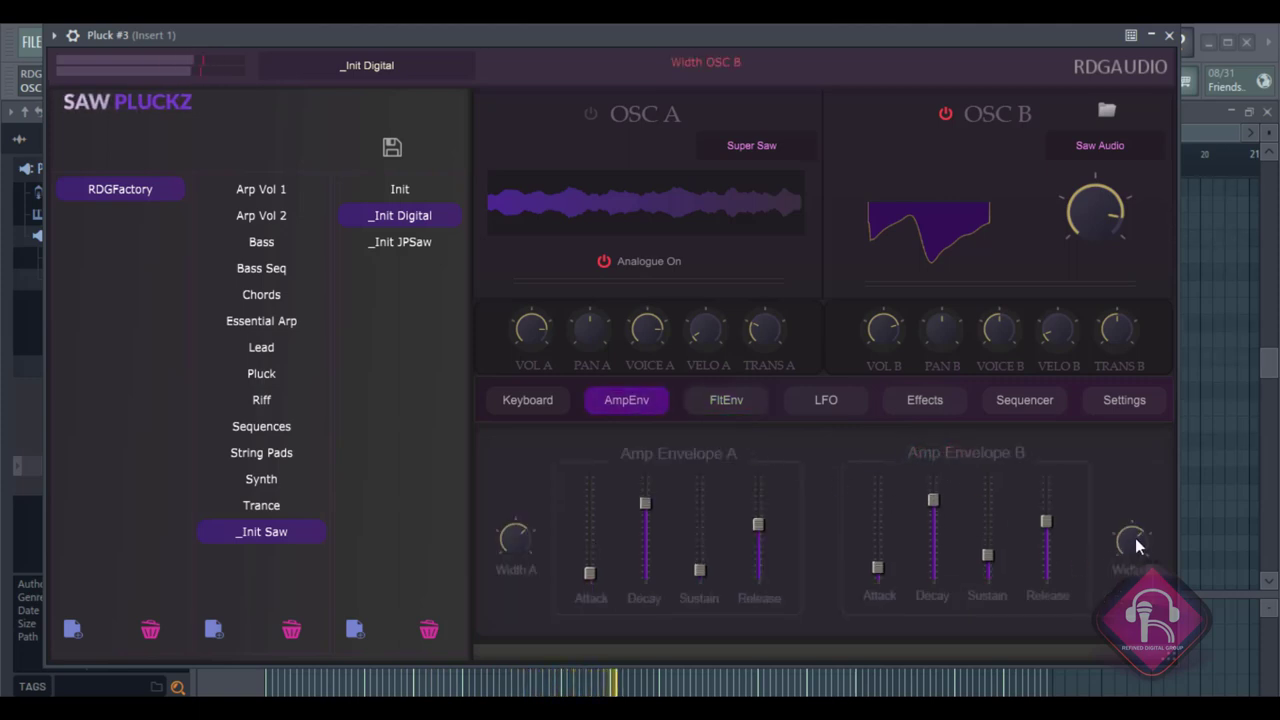
pyautogui.moveTo(877, 568); pyautogui.dragTo(891, 614)
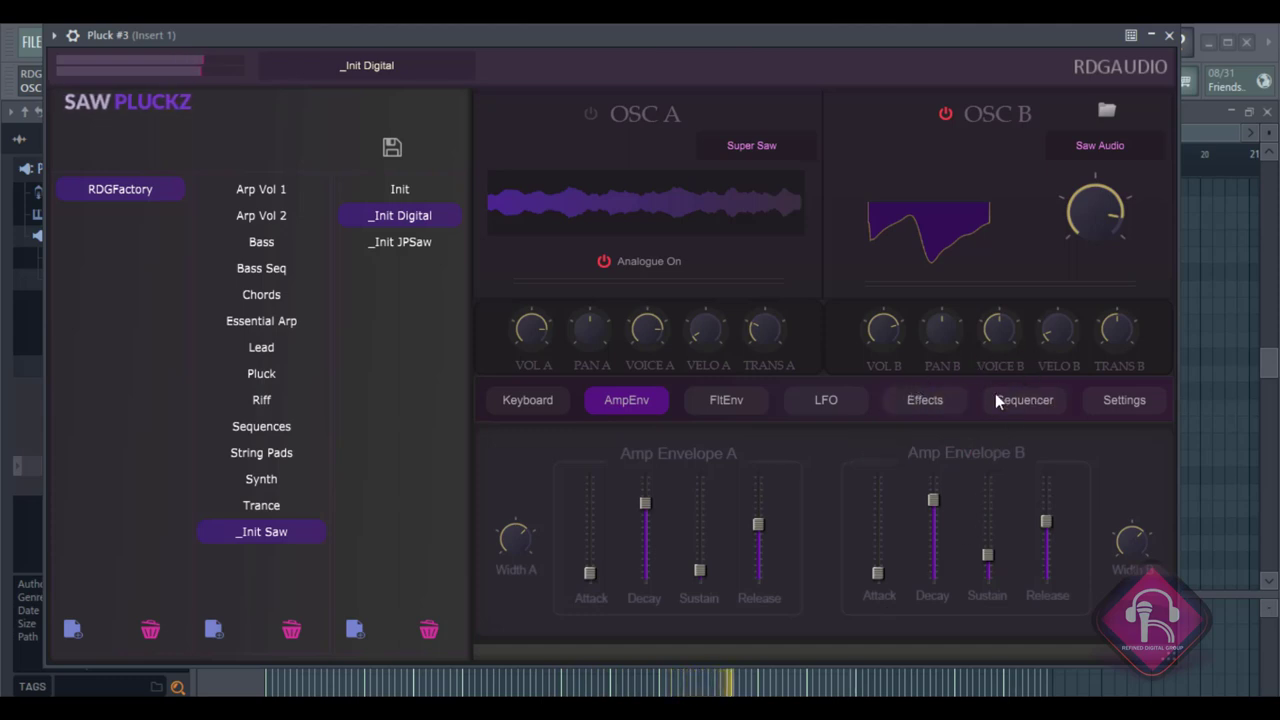
pyautogui.moveTo(987, 555); pyautogui.dragTo(984, 605)
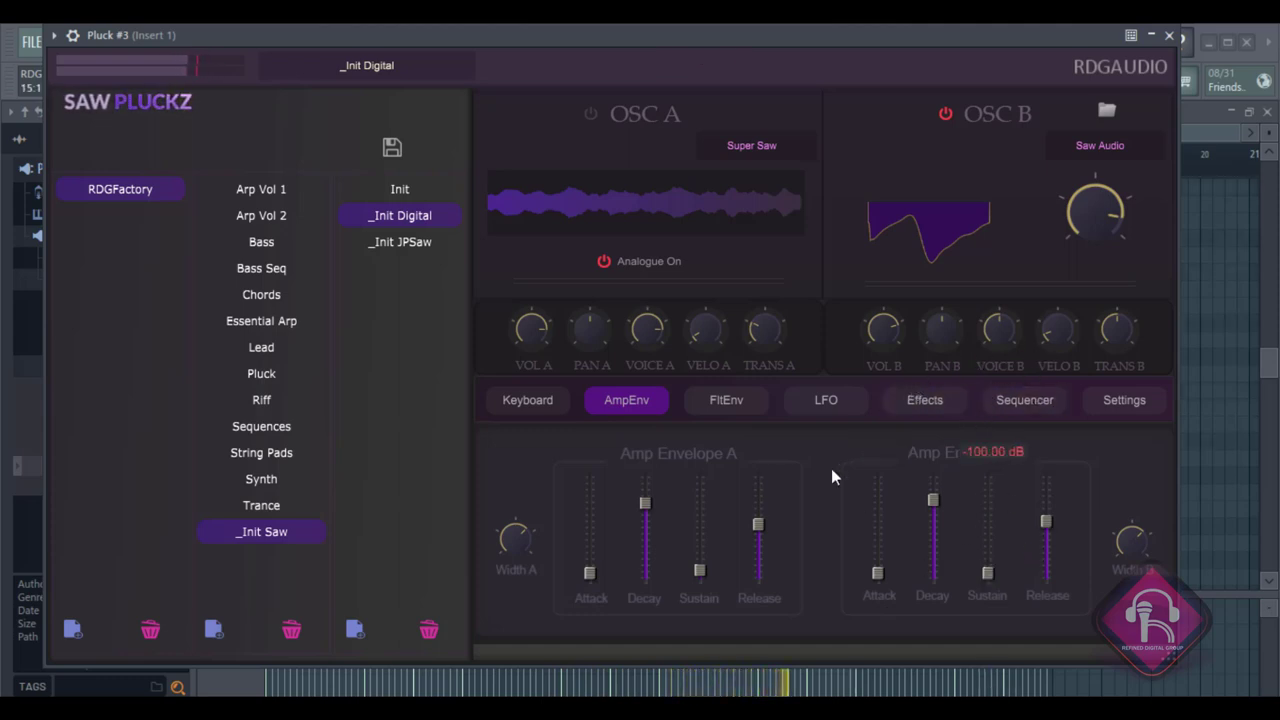
pyautogui.moveTo(877, 577); pyautogui.dragTo(887, 530)
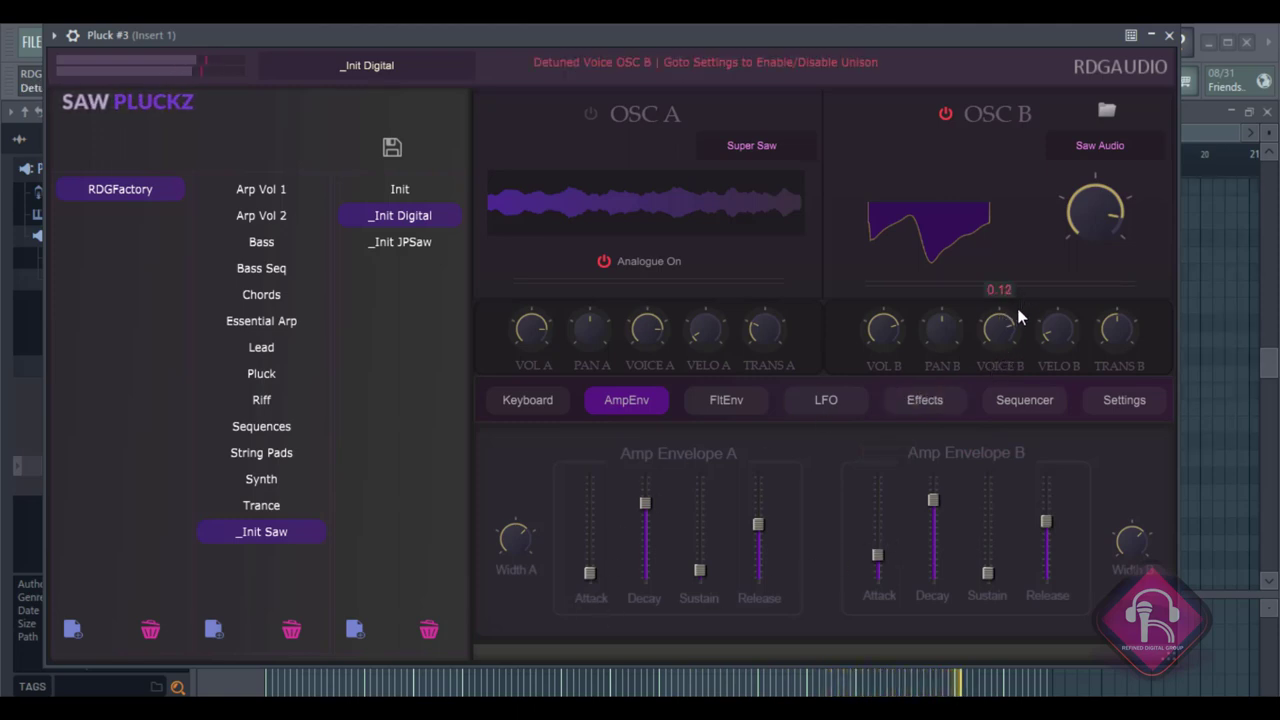
pyautogui.moveTo(893, 327)
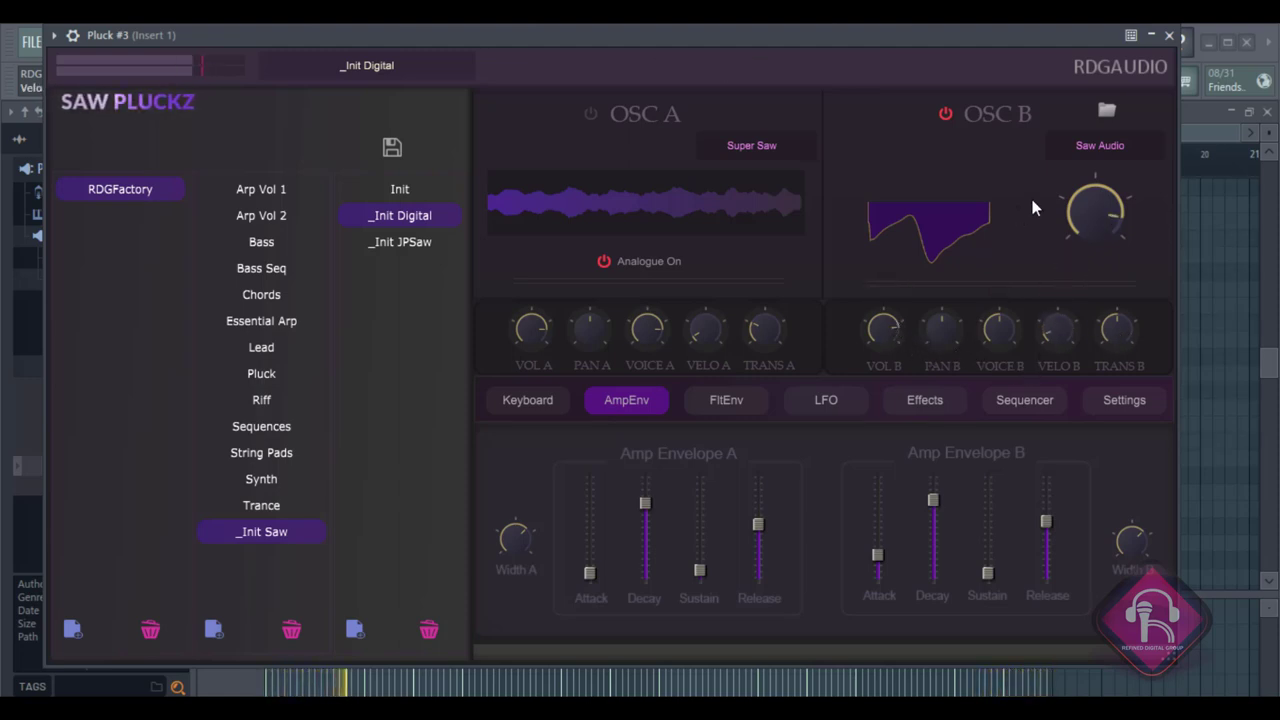
# Try the Donathon Saw waveform on OSC B, replace it with China Saw, and turn OSC A back on.
pyautogui.click(1100, 150)
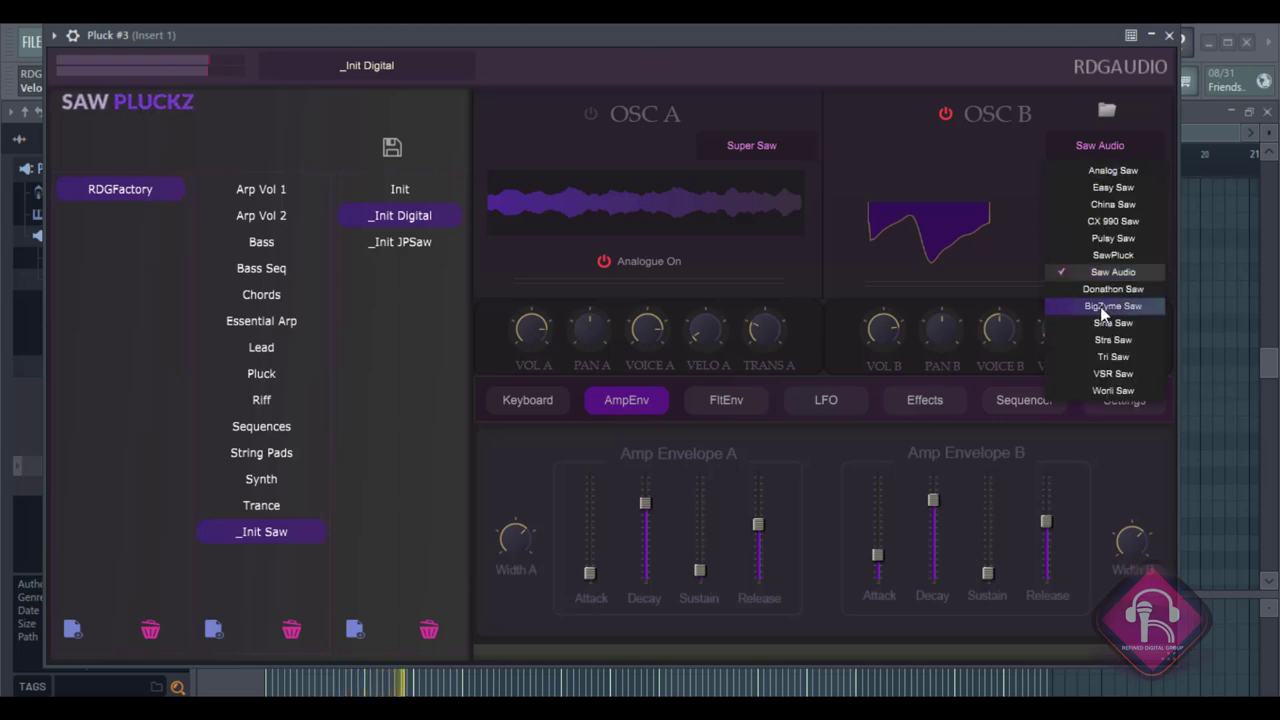
pyautogui.click(1100, 290)
pyautogui.click(1103, 146)
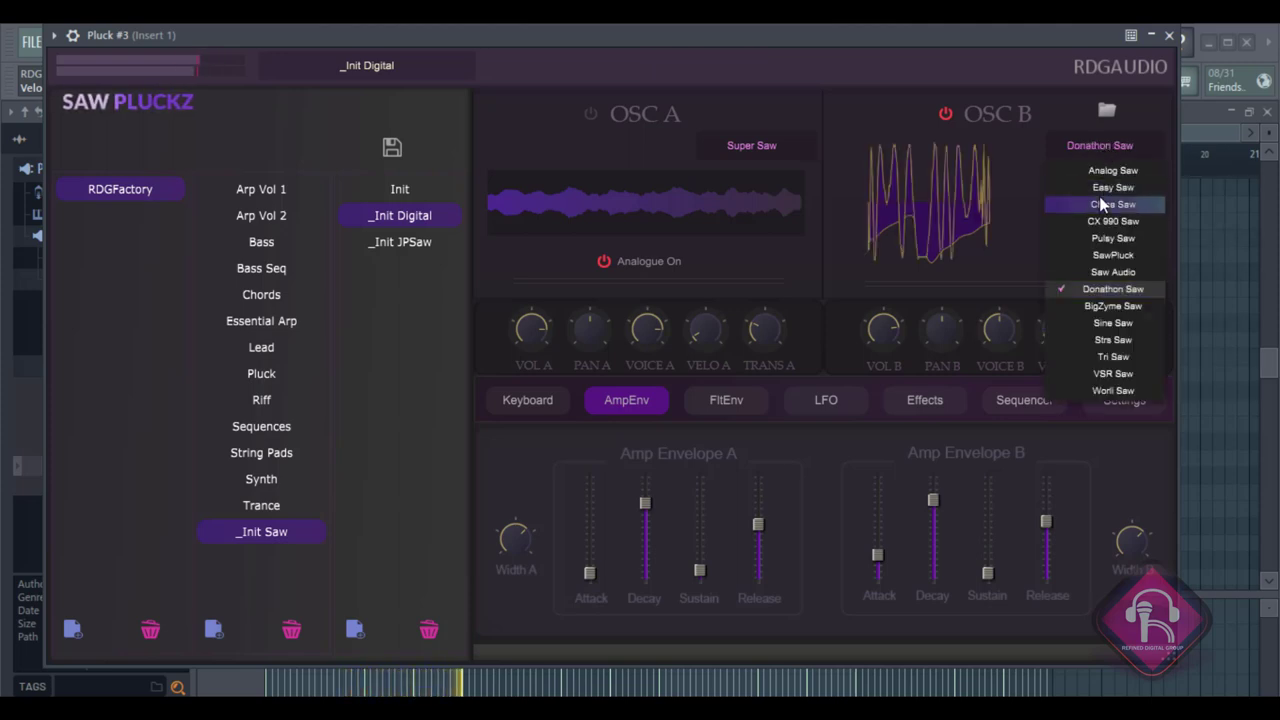
pyautogui.click(1099, 202)
pyautogui.click(1100, 146)
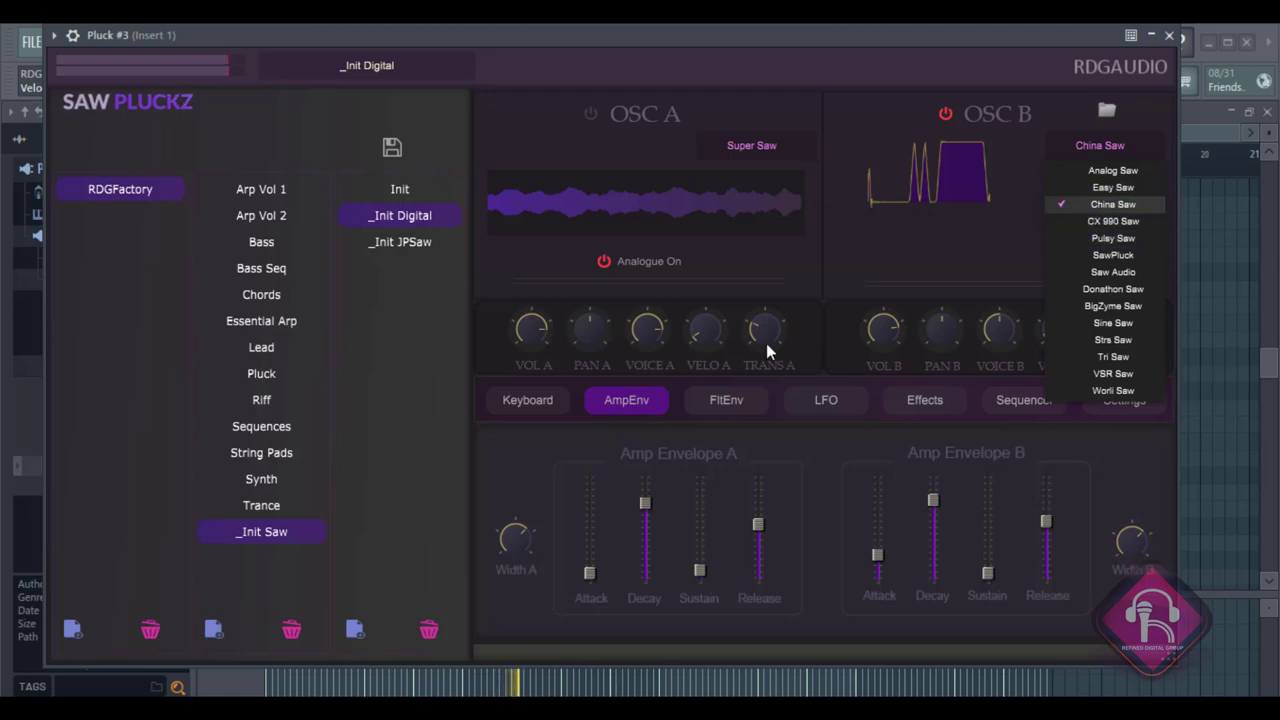
pyautogui.click(590, 116)
pyautogui.click(590, 116)
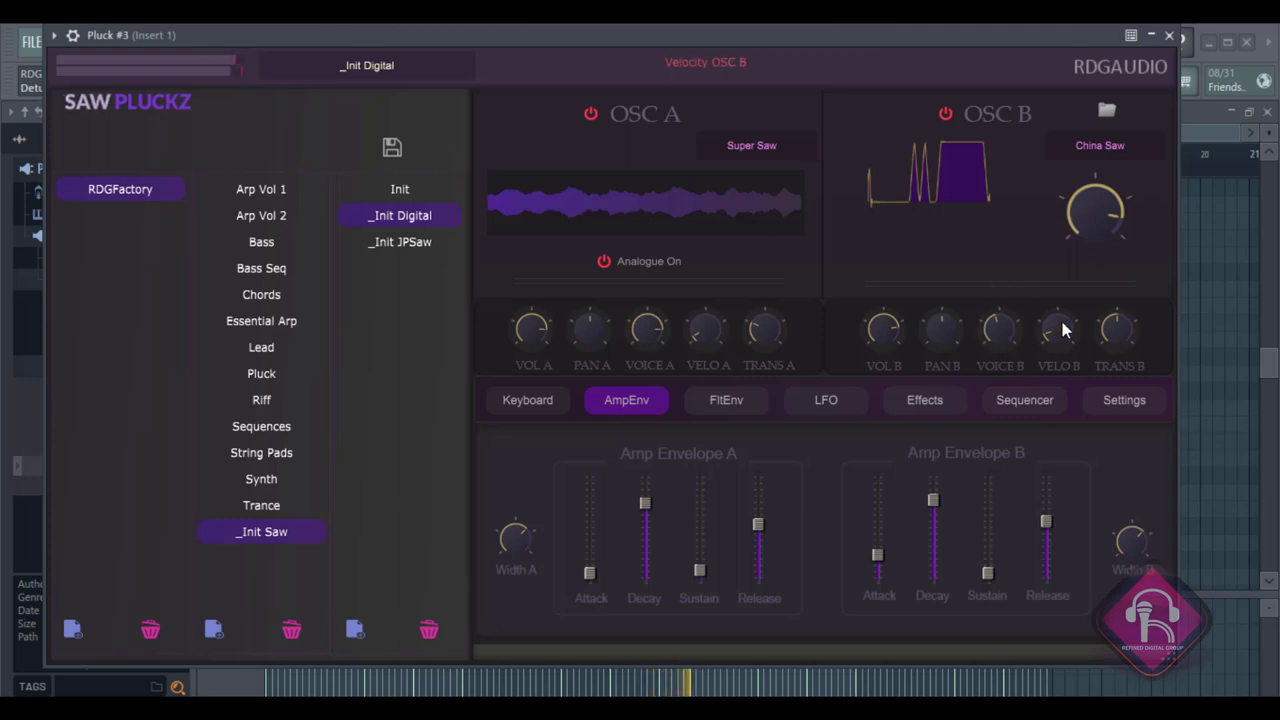
# Shorten Amp Envelope B's decay slightly and lower OSC B's transposition.
pyautogui.moveTo(933, 500); pyautogui.dragTo(934, 512)
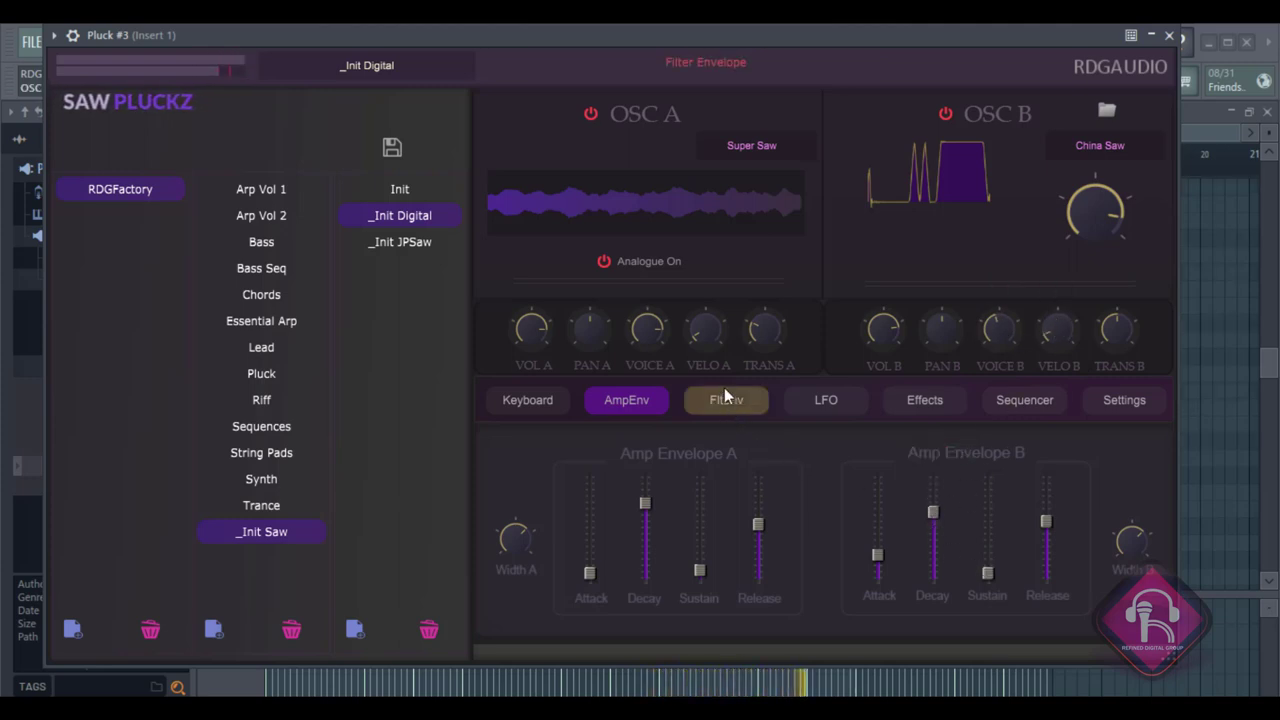
pyautogui.moveTo(1118, 332); pyautogui.dragTo(1106, 366)
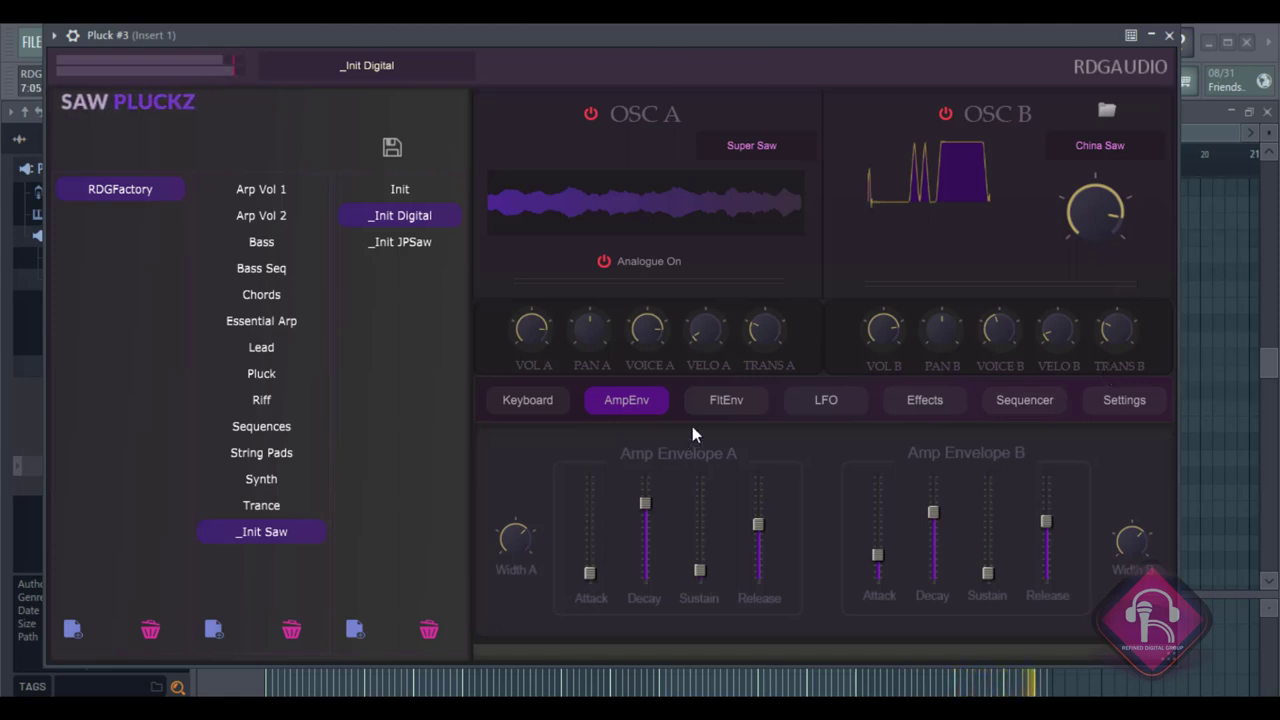
# Enable the equalizer and the reverb in the effects, and set the reverb's wet level to 34%.
pyautogui.click(922, 400)
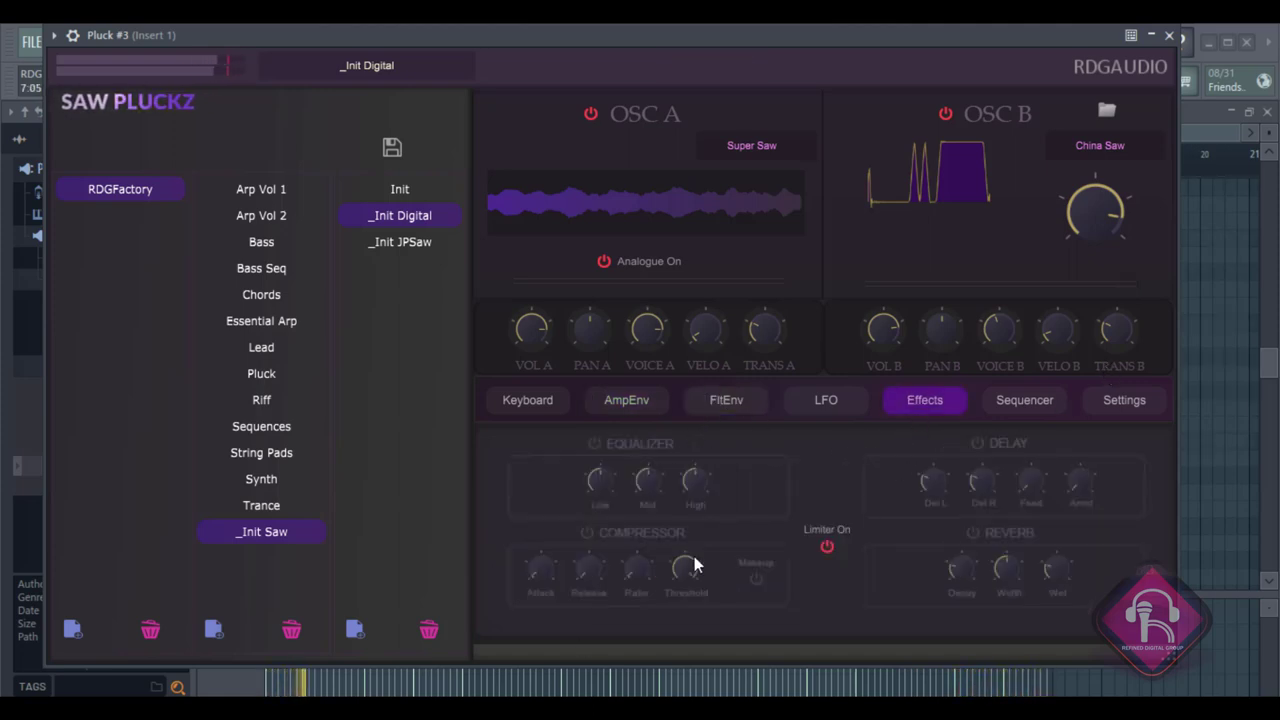
pyautogui.moveTo(651, 478); pyautogui.dragTo(651, 478)
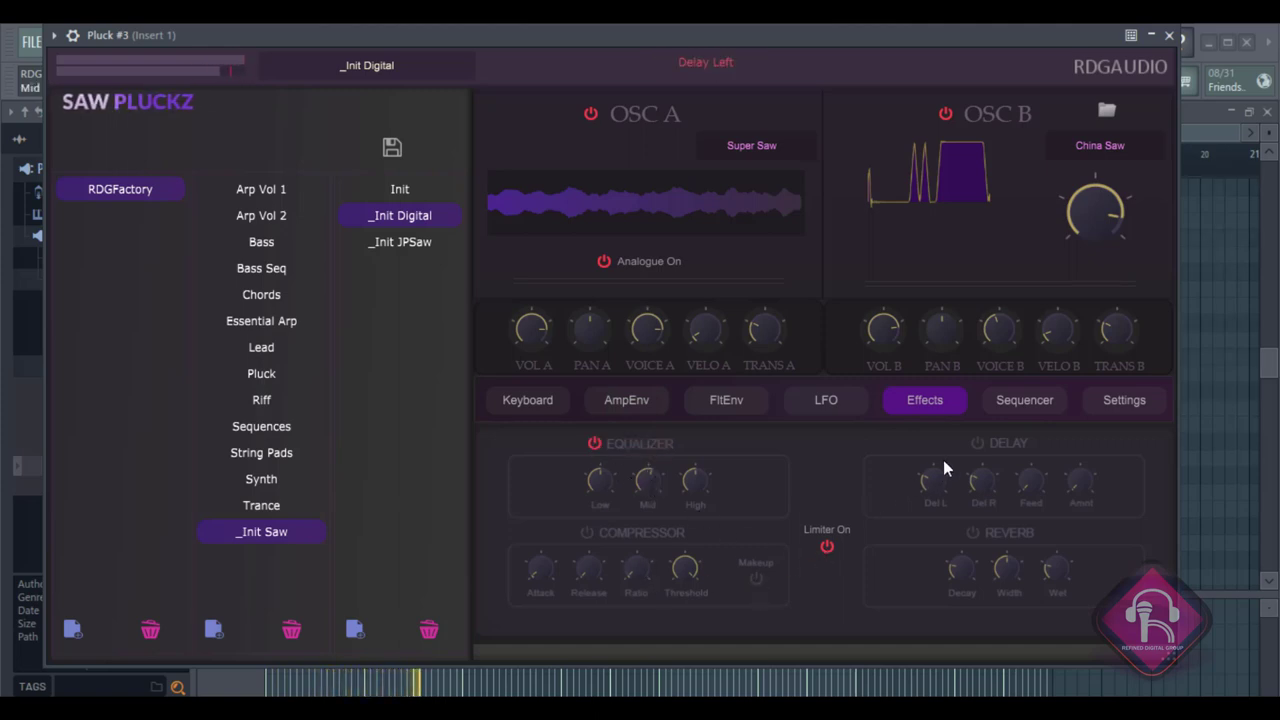
pyautogui.click(973, 532)
pyautogui.moveTo(1058, 543)
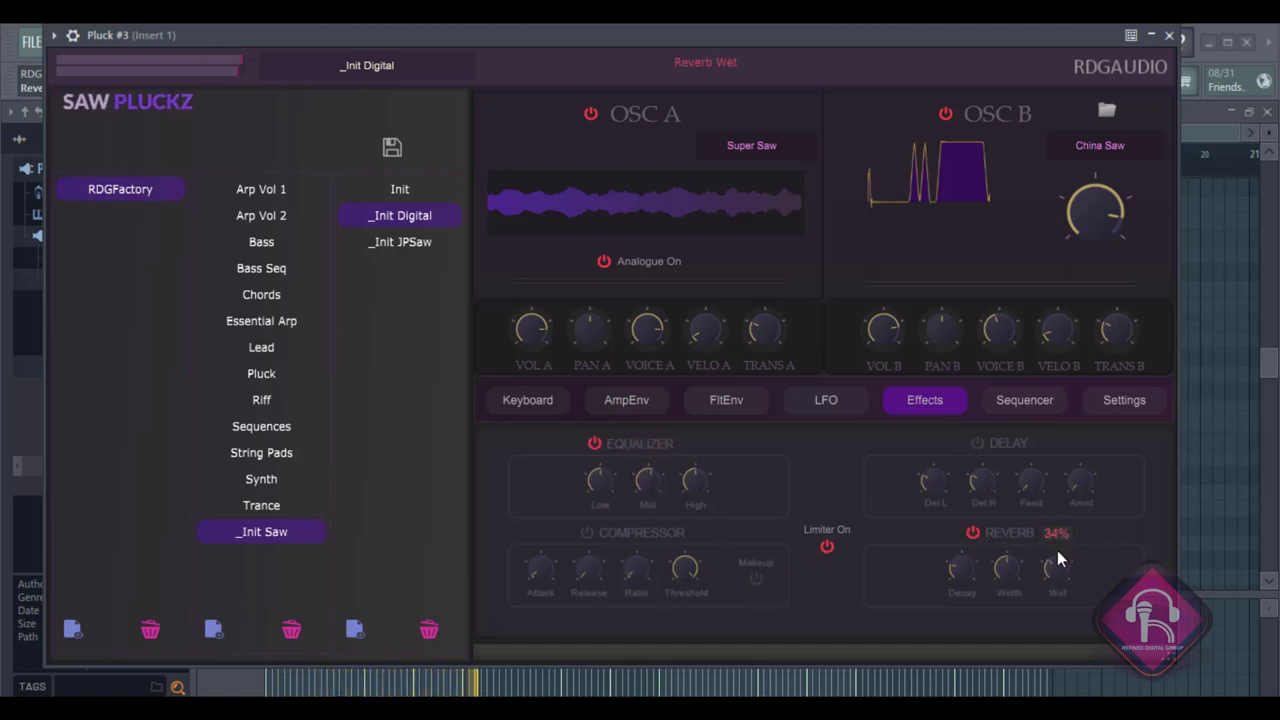
pyautogui.moveTo(968, 552)
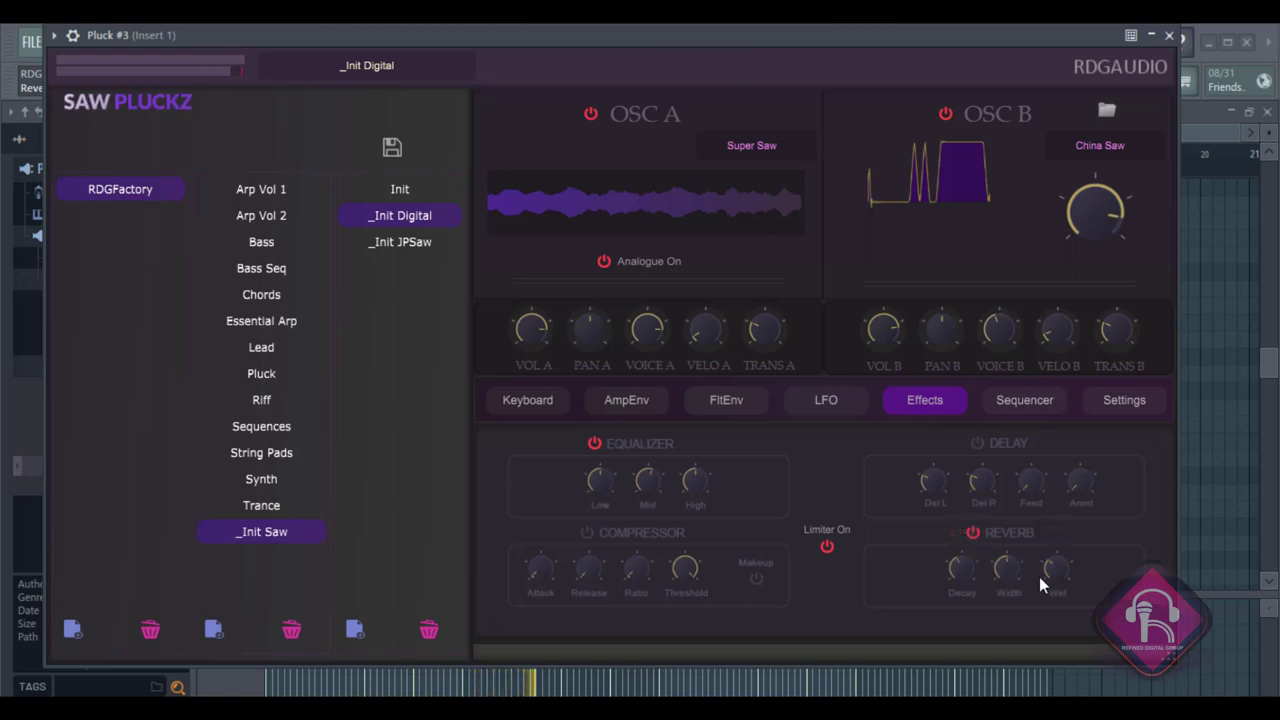
# Enable the delay and adjust its amount, feedback and left delay time.
pyautogui.click(977, 444)
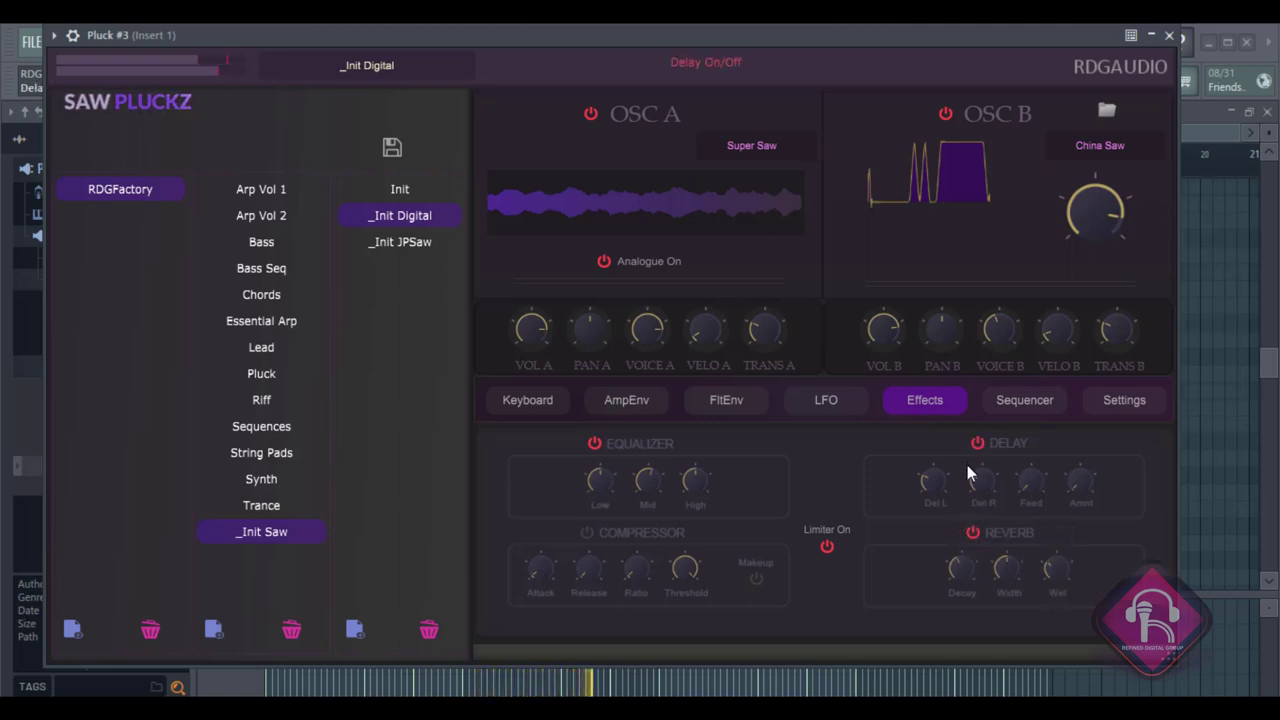
pyautogui.moveTo(1091, 433)
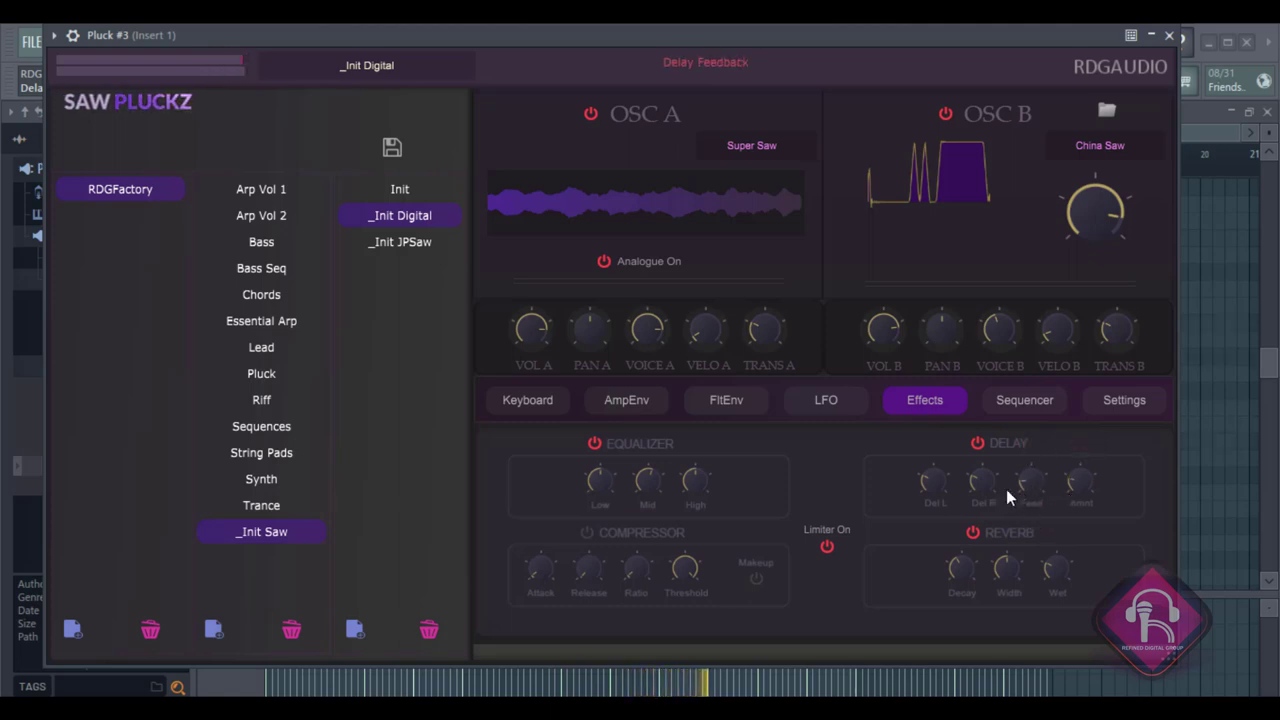
pyautogui.moveTo(938, 475)
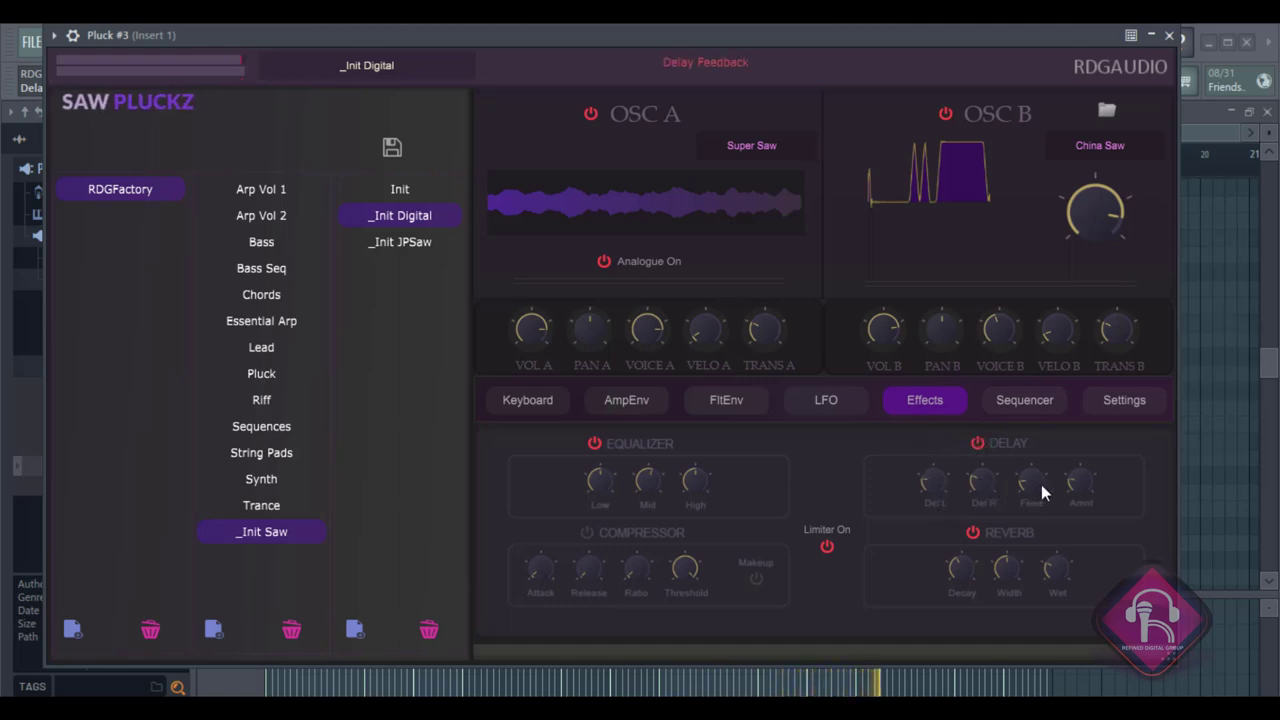
pyautogui.moveTo(1067, 468)
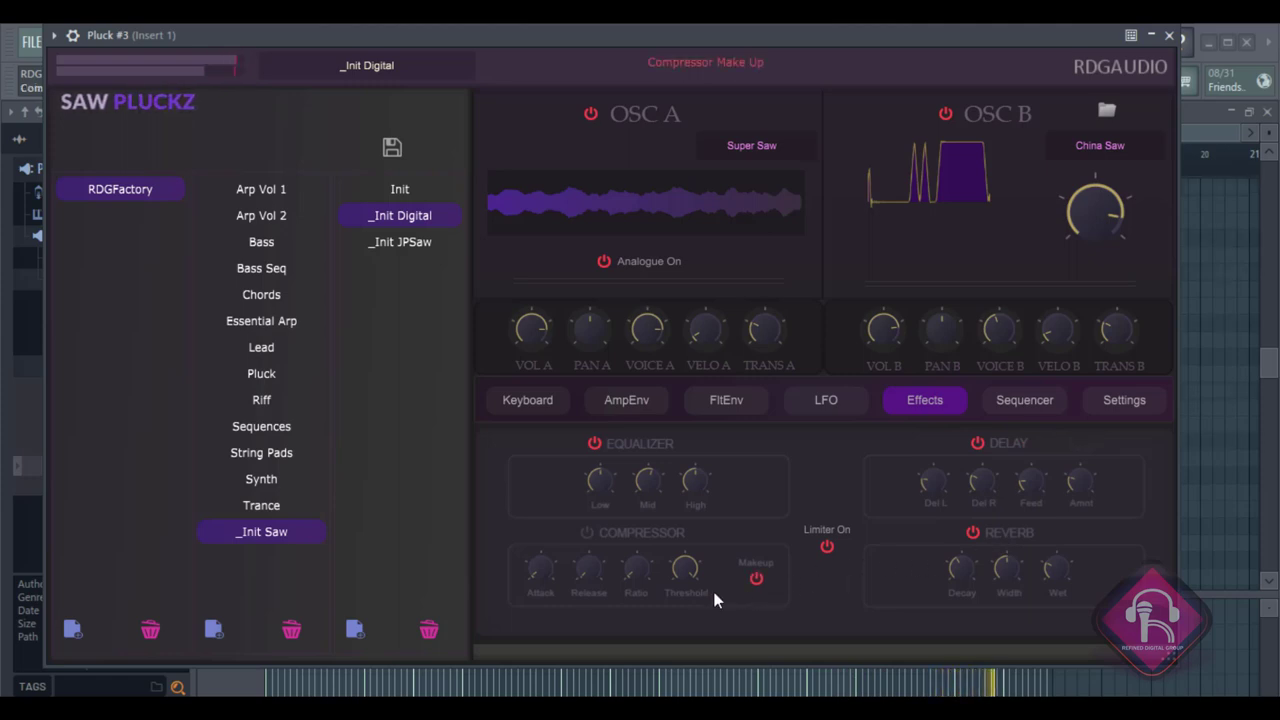
# Enable the compressor with makeup gain and raise its ratio.
pyautogui.click(586, 534)
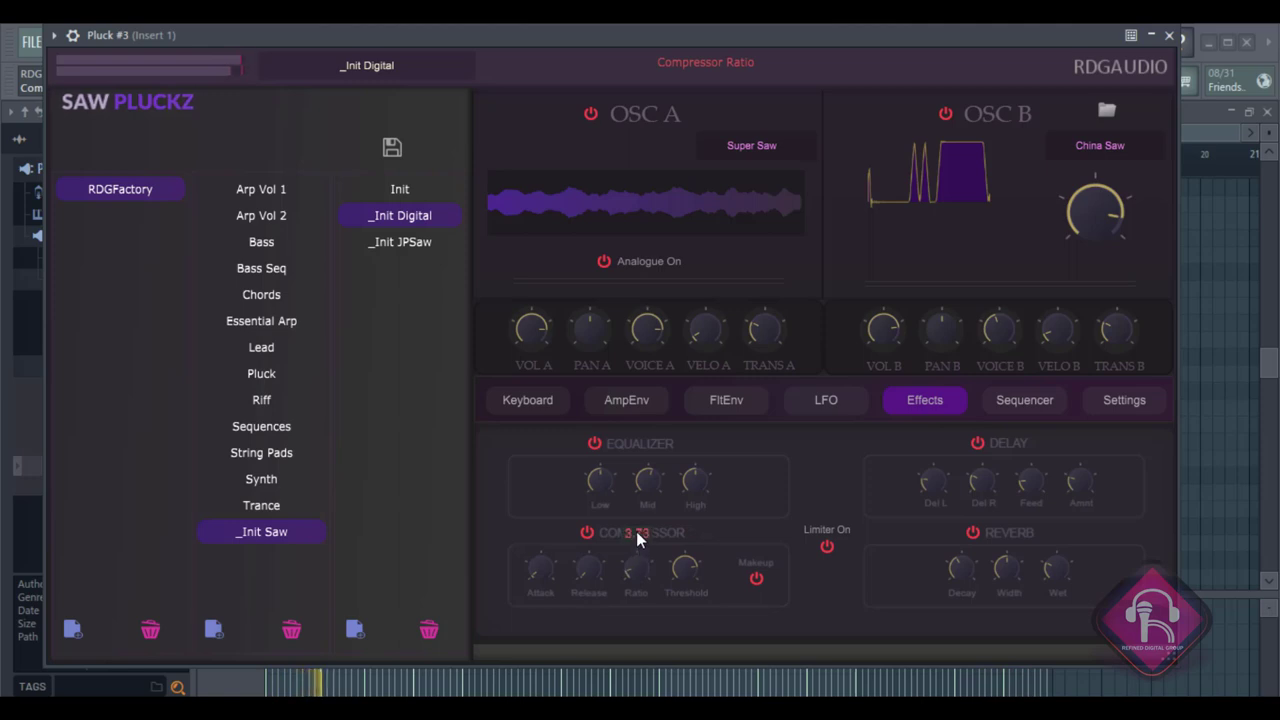
pyautogui.moveTo(539, 549)
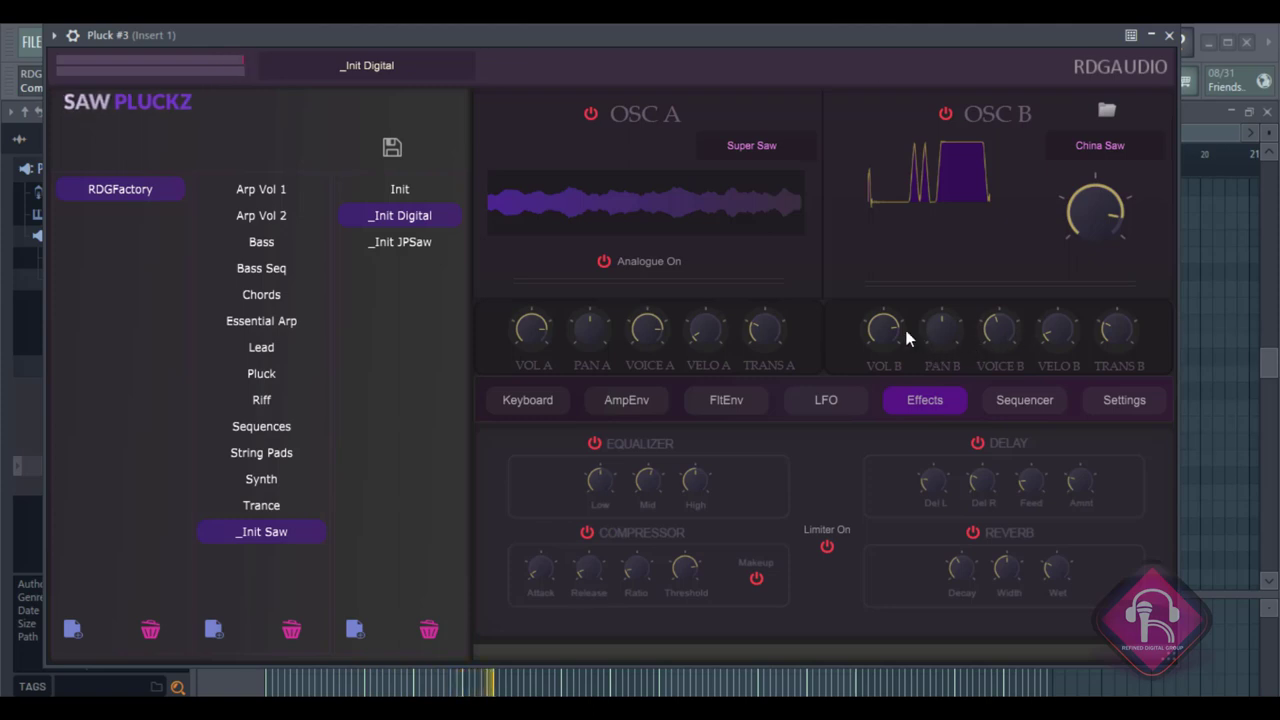
# Lower filter B's cutoff and shorten Flt Envelope B's decay in the filter envelope settings.
pyautogui.click(643, 405)
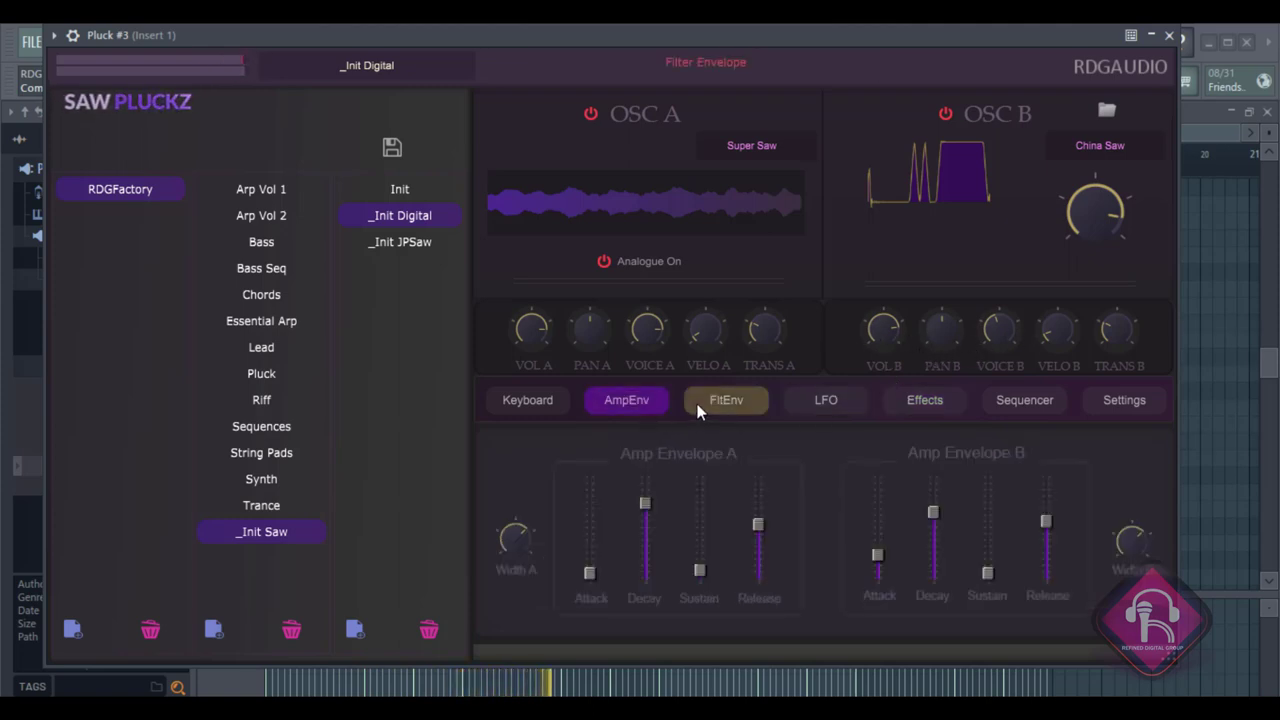
pyautogui.click(724, 400)
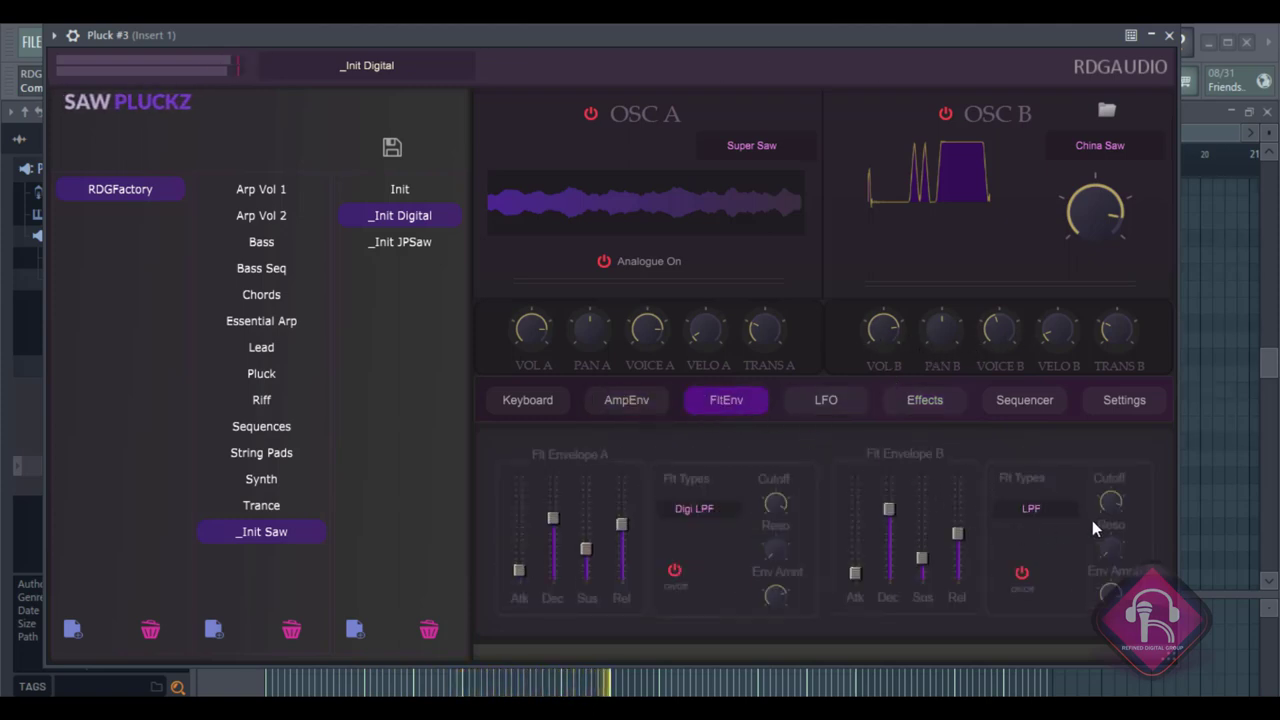
pyautogui.moveTo(1108, 517)
pyautogui.moveTo(1105, 545); pyautogui.dragTo(1086, 550)
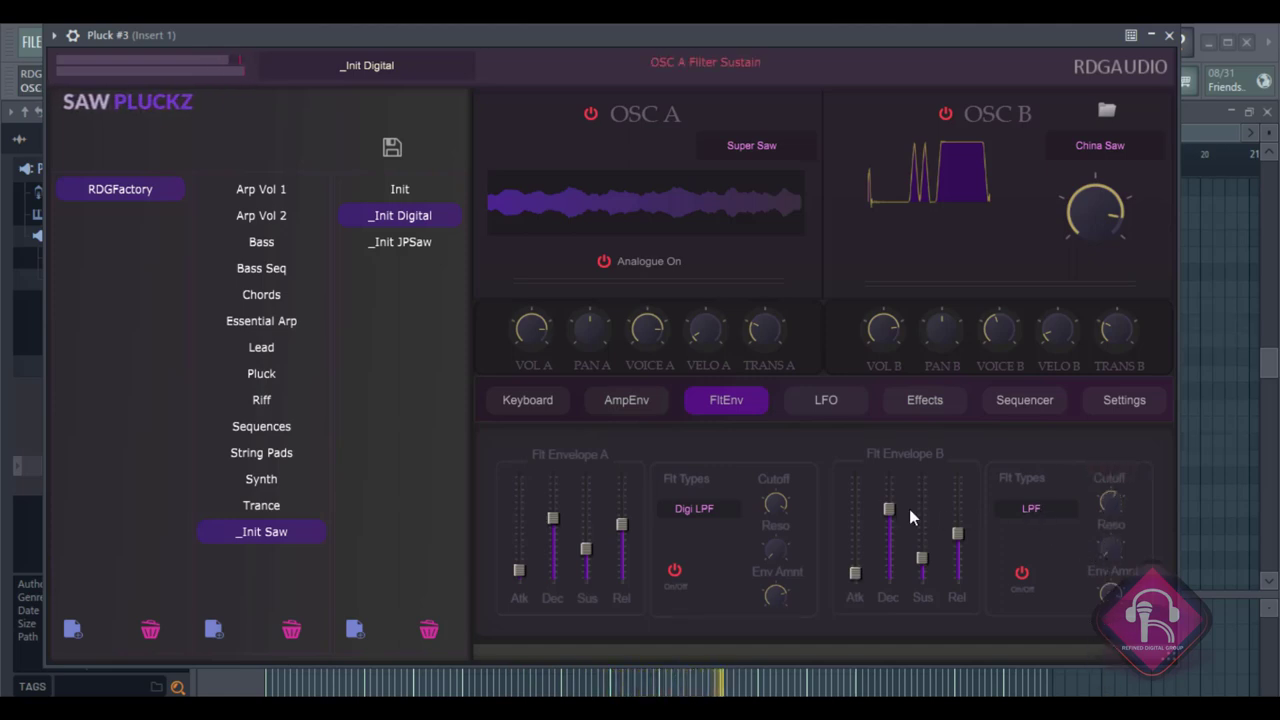
pyautogui.moveTo(889, 509); pyautogui.dragTo(889, 524)
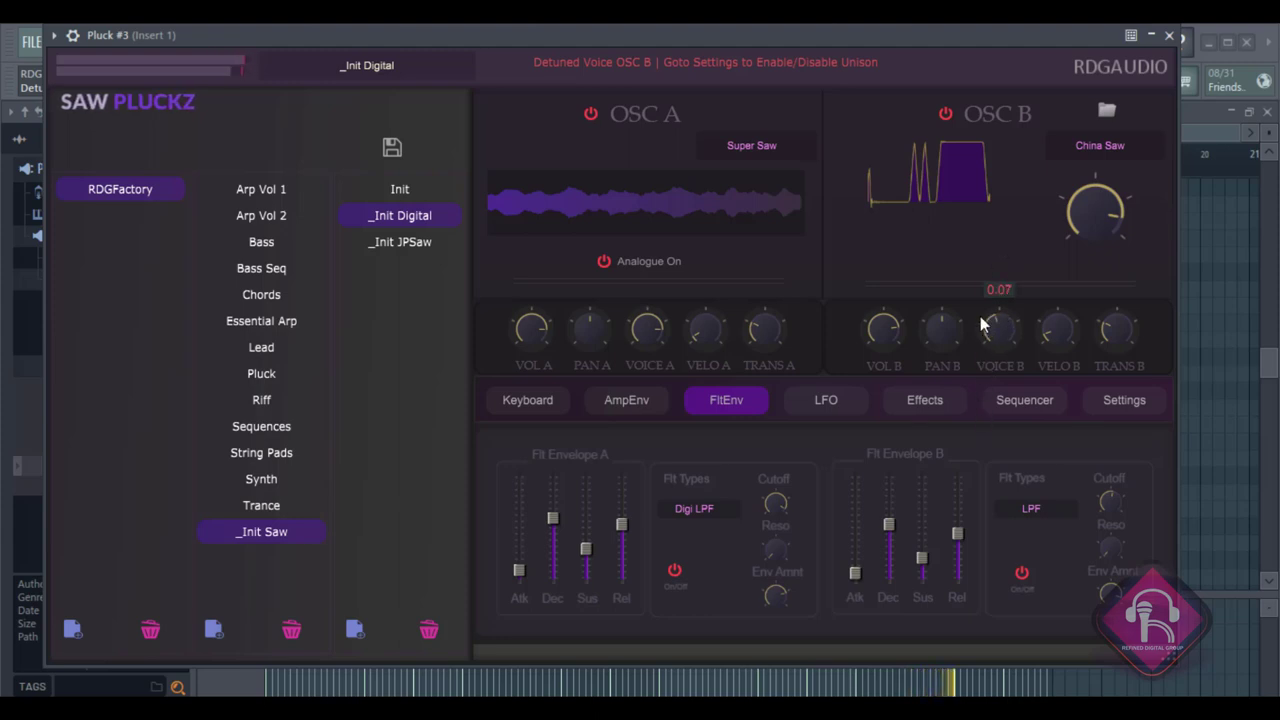
# Raise OSC B's detuned voice amount and lower its volume to -14.7 dB.
pyautogui.moveTo(883, 328)
pyautogui.mouseDown()
pyautogui.moveTo(878, 482)
pyautogui.moveTo(871, 417)
pyautogui.moveTo(892, 310)
pyautogui.moveTo(893, 343)
pyautogui.mouseUp()
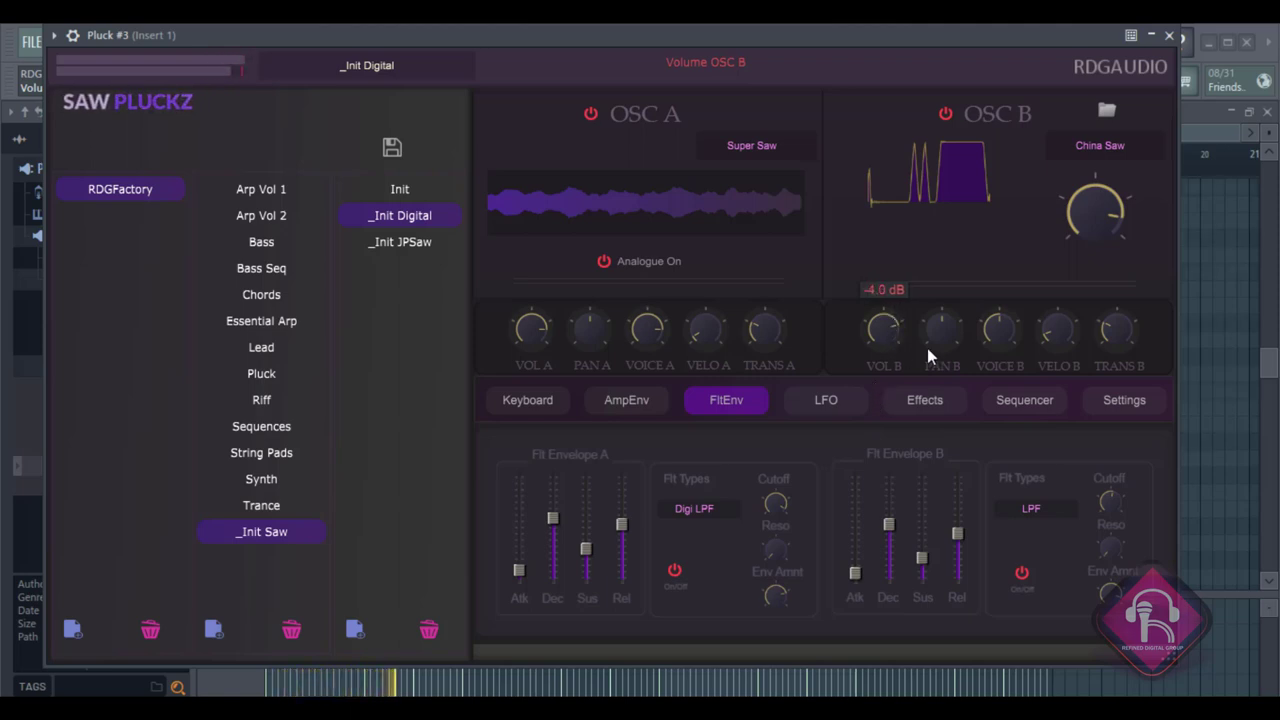
pyautogui.scroll(-1, 884, 336)
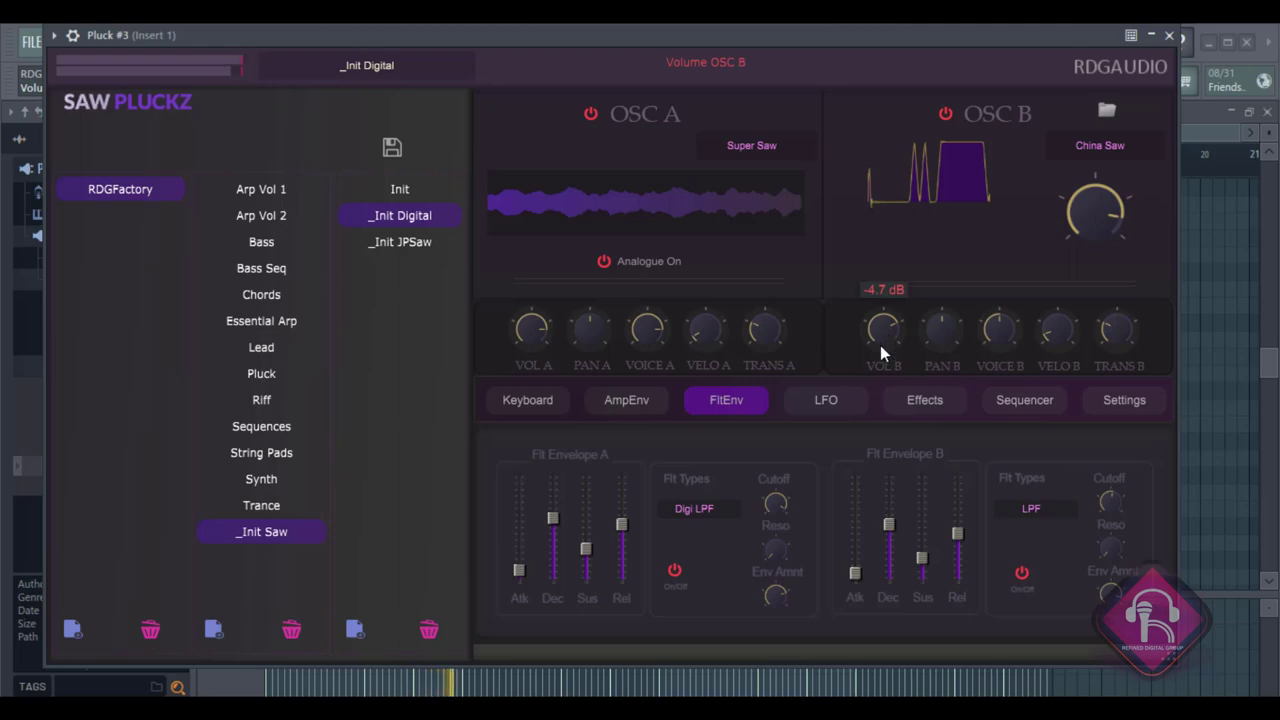
pyautogui.scroll(-3, 880, 345)
pyautogui.scroll(-1, 876, 347)
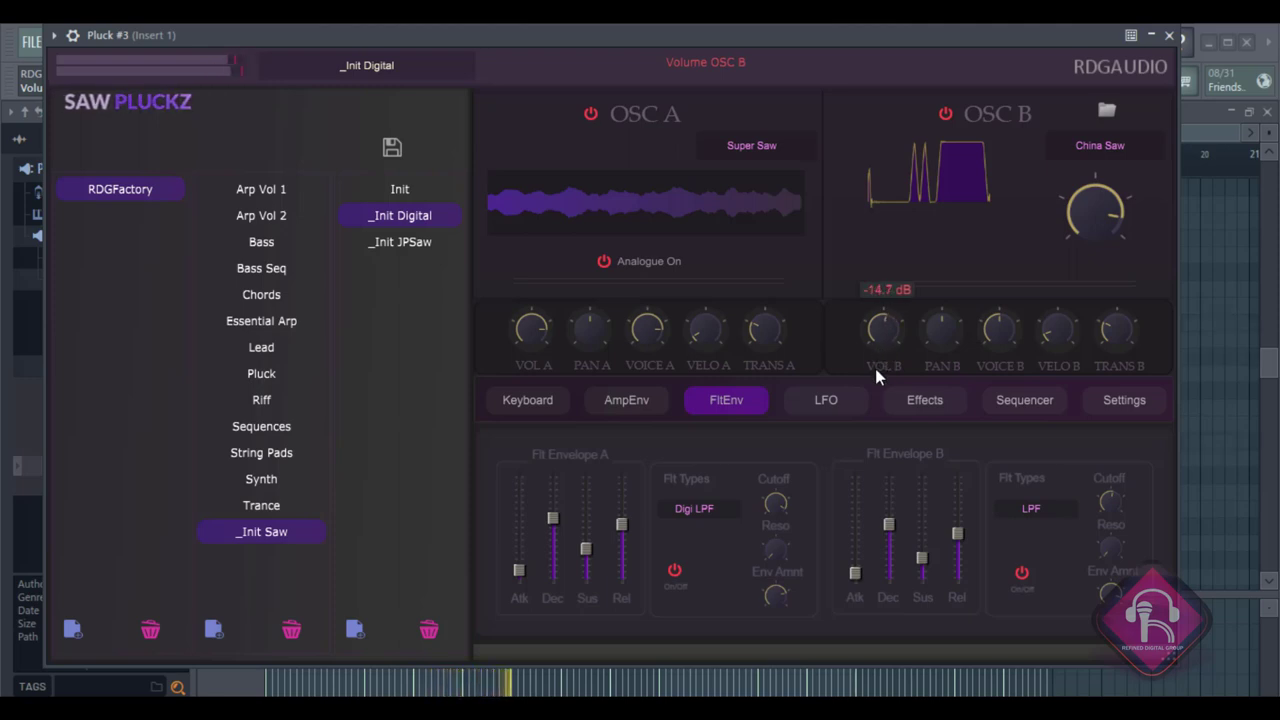
# Lower filter A's cutoff and shorten Flt Envelope A's decay to about 212 ms.
pyautogui.click(627, 400)
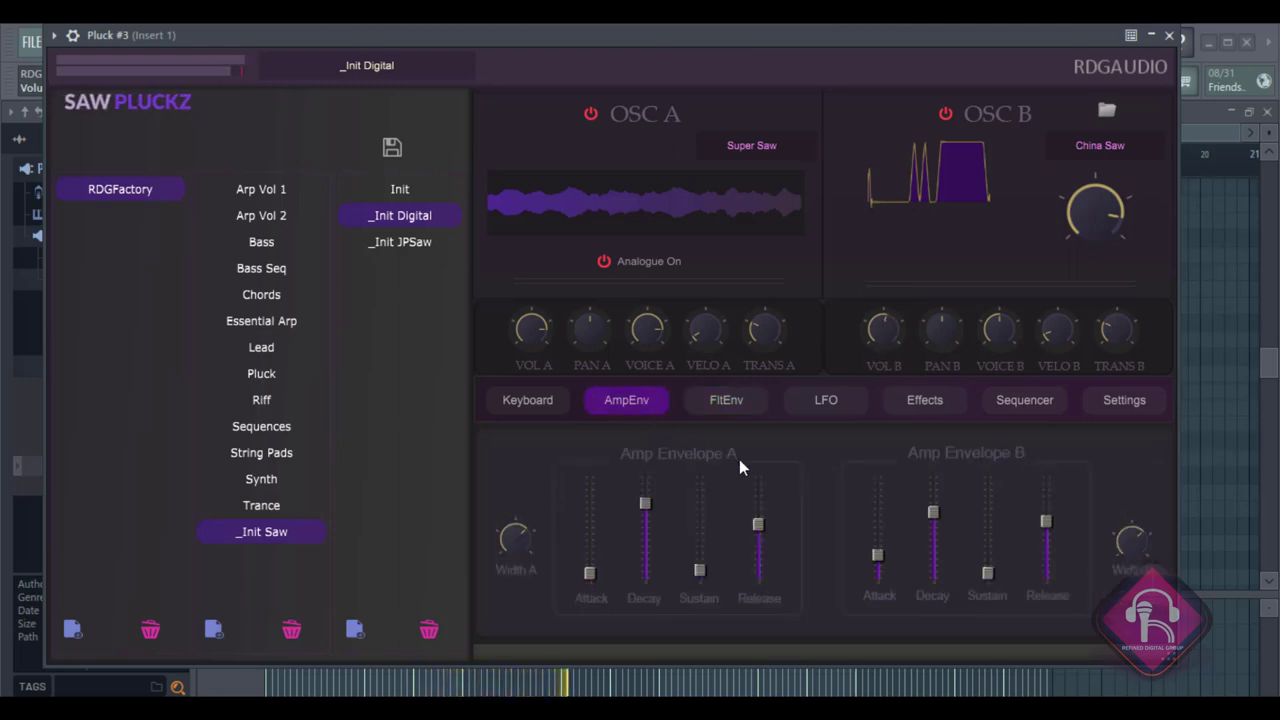
pyautogui.click(645, 509)
pyautogui.click(702, 405)
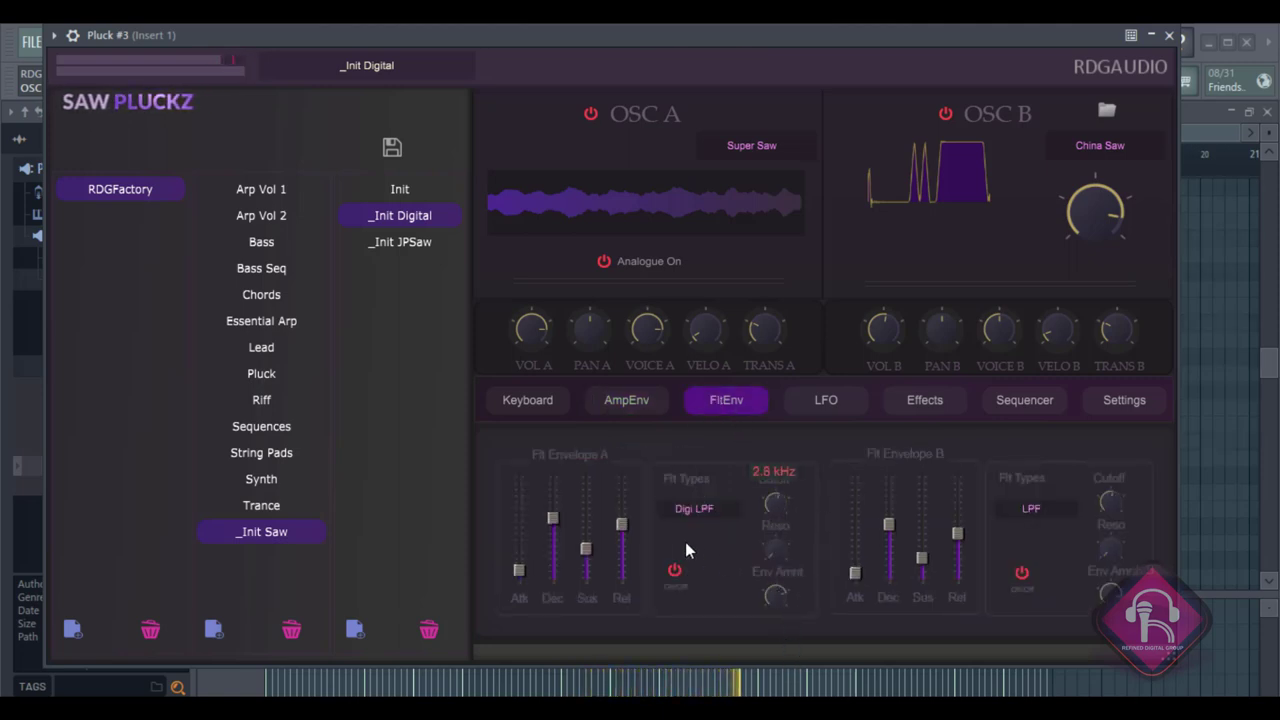
pyautogui.moveTo(558, 518); pyautogui.dragTo(558, 575)
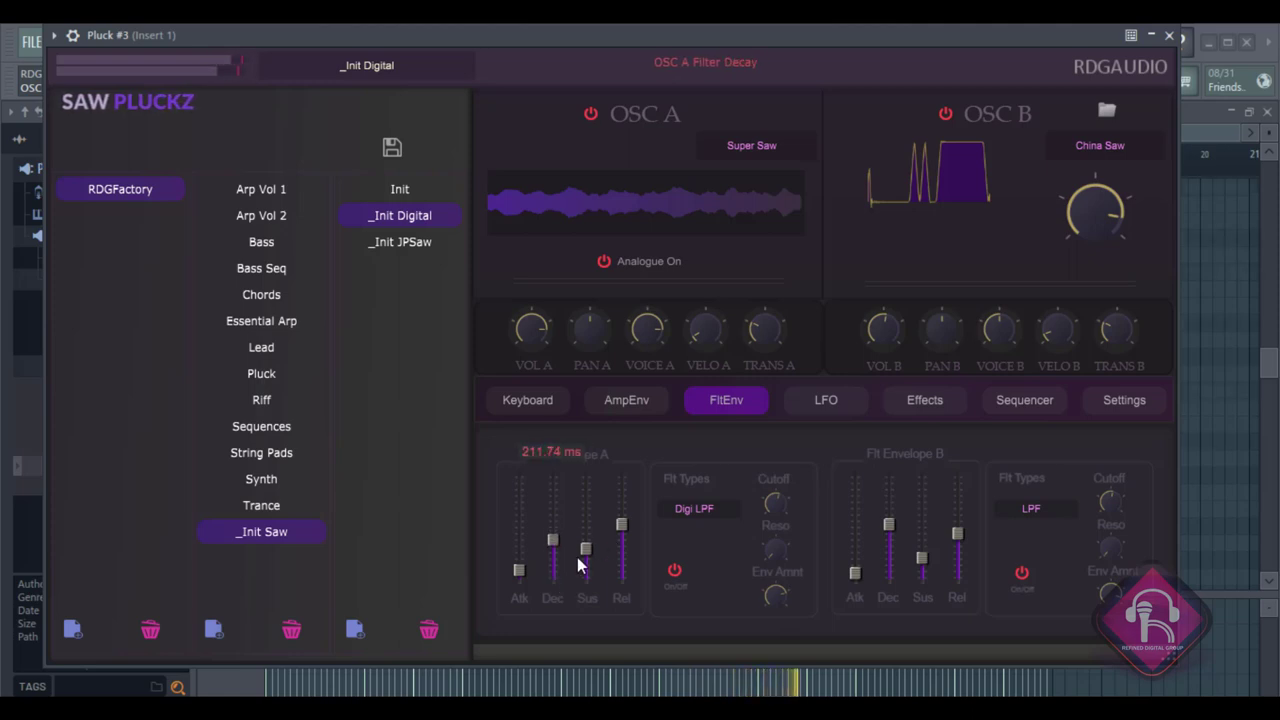
# Compare the sound with OSC A and its analogue mode off and on, and lengthen Flt Envelope A's decay.
pyautogui.click(603, 261)
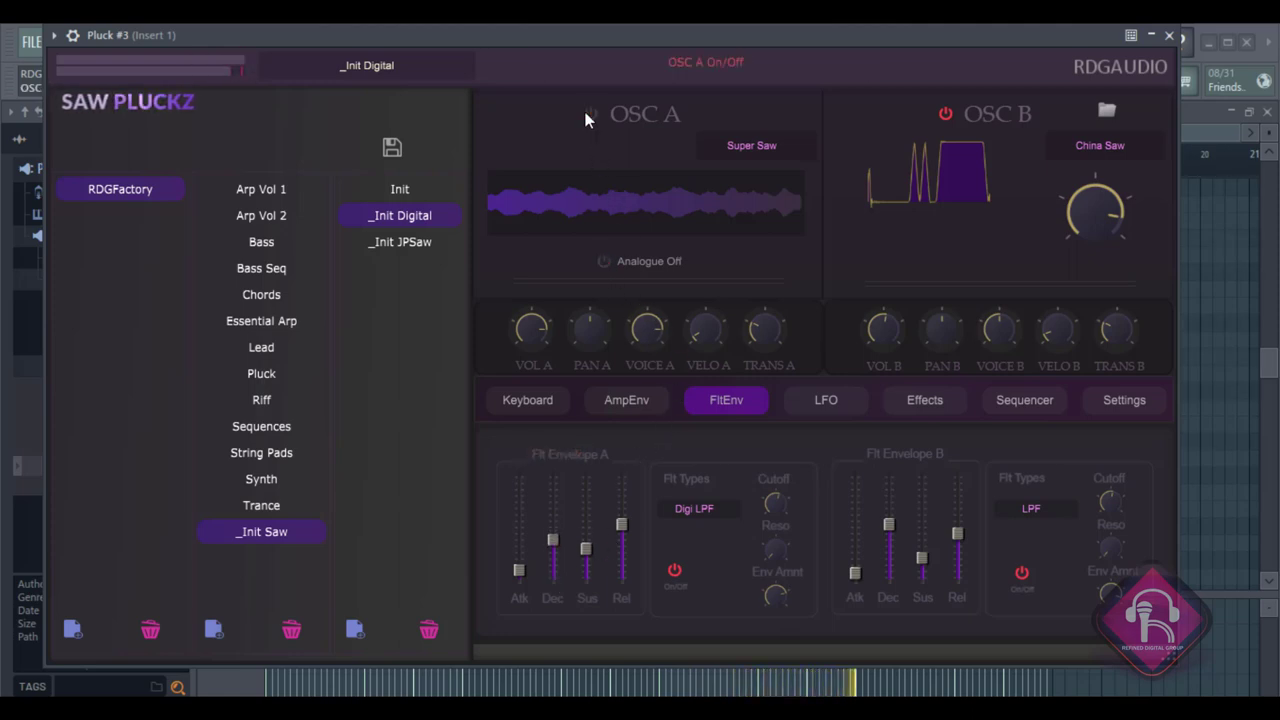
pyautogui.click(604, 258)
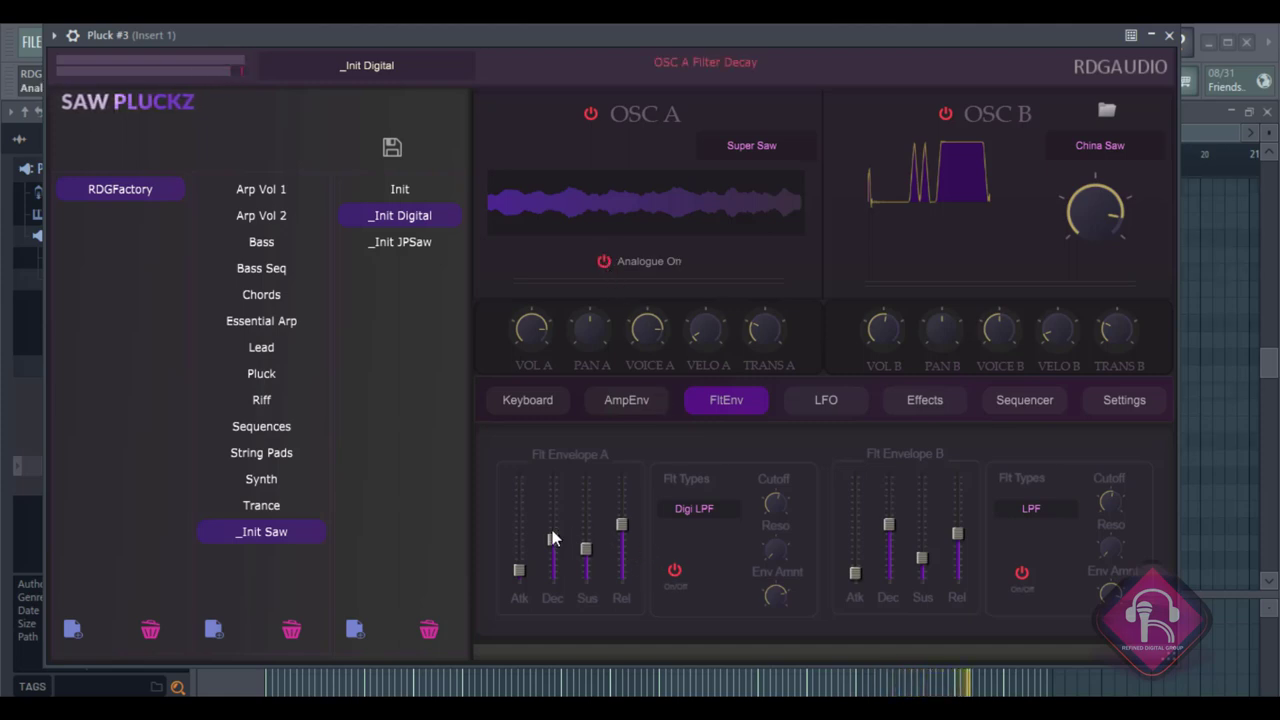
pyautogui.moveTo(552, 530); pyautogui.dragTo(773, 425)
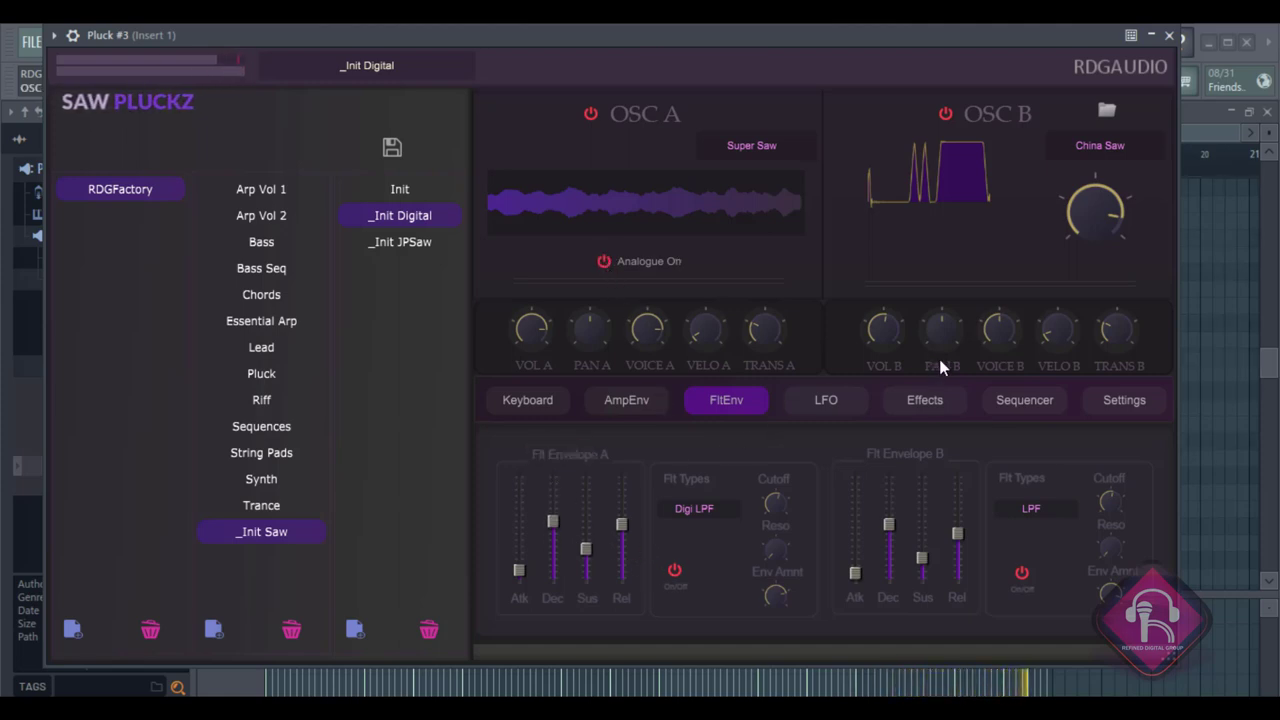
# Show the effects section and raise OSC B's velocity amount.
pyautogui.click(910, 405)
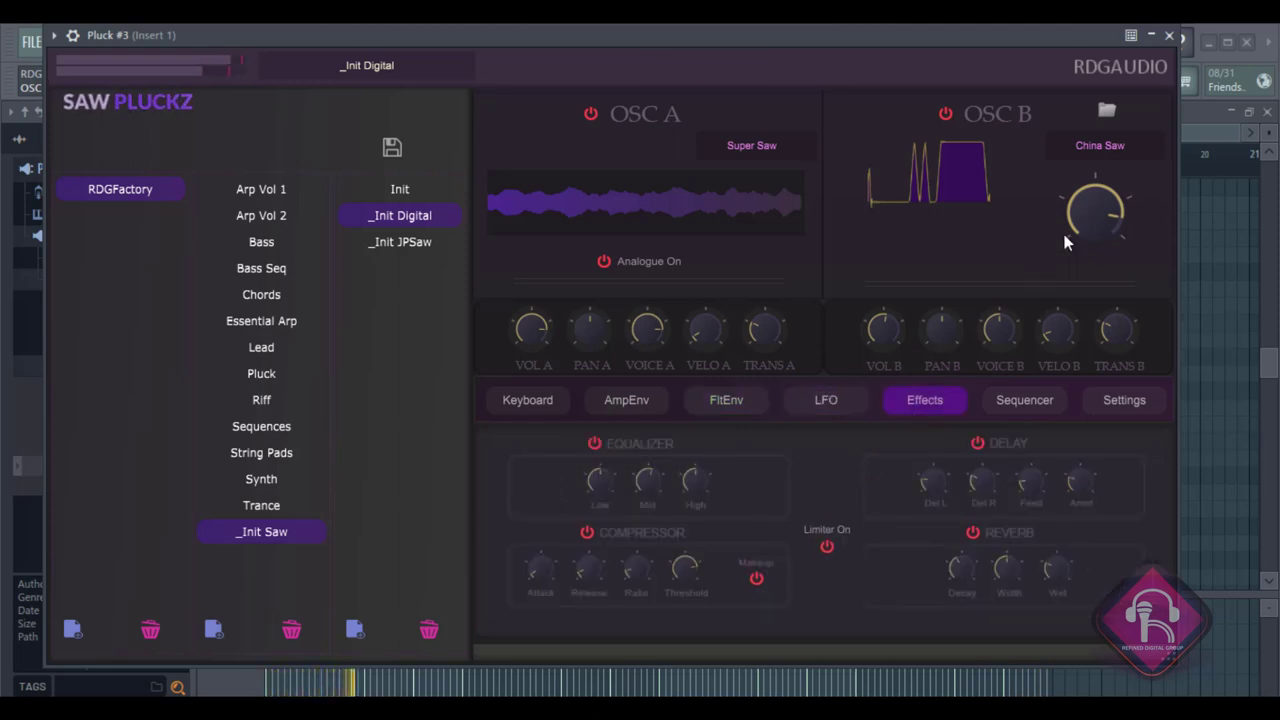
pyautogui.moveTo(1057, 312)
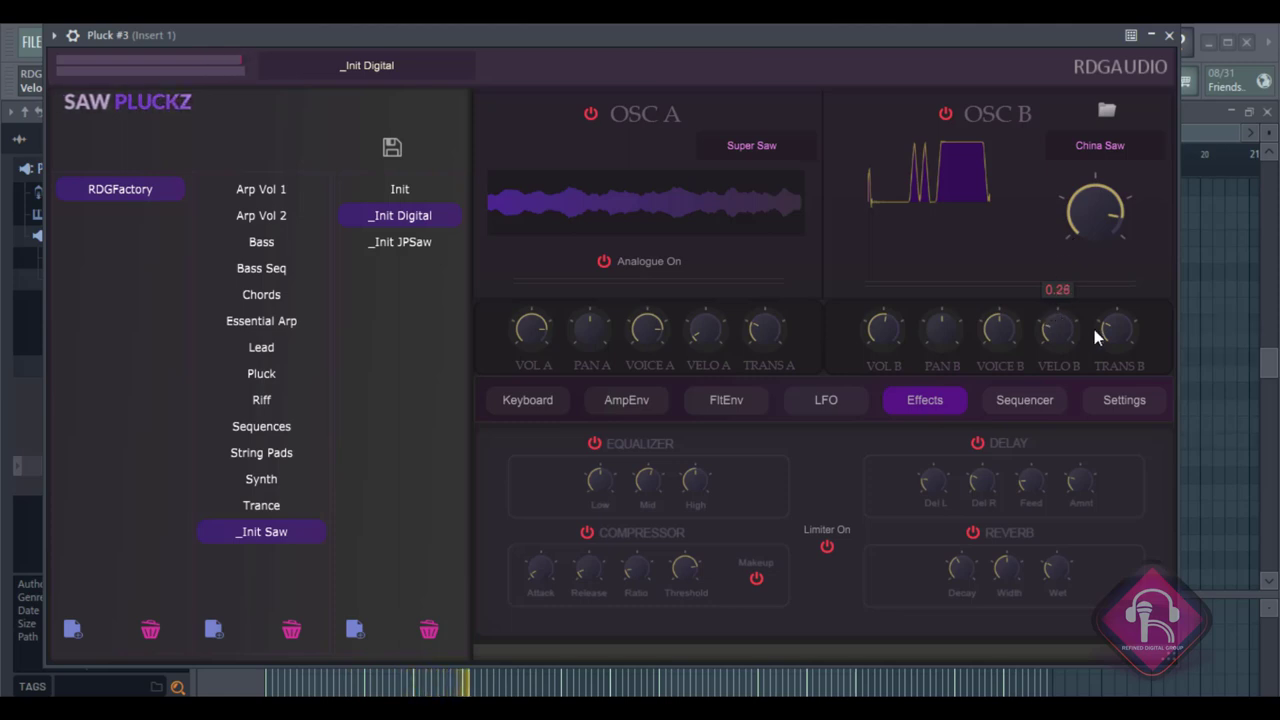
pyautogui.moveTo(1114, 331)
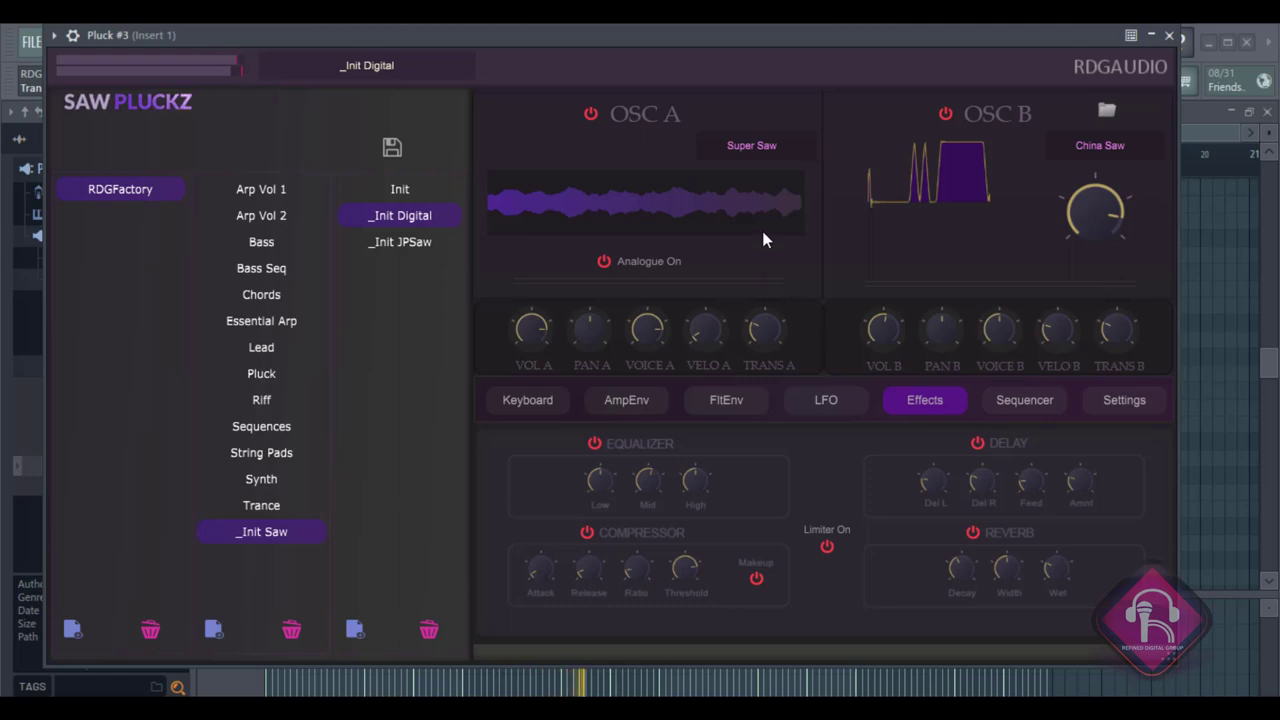
# Close the synth window and lower the Pluck #3 channel volume to about 45%.
pyautogui.click(1169, 35)
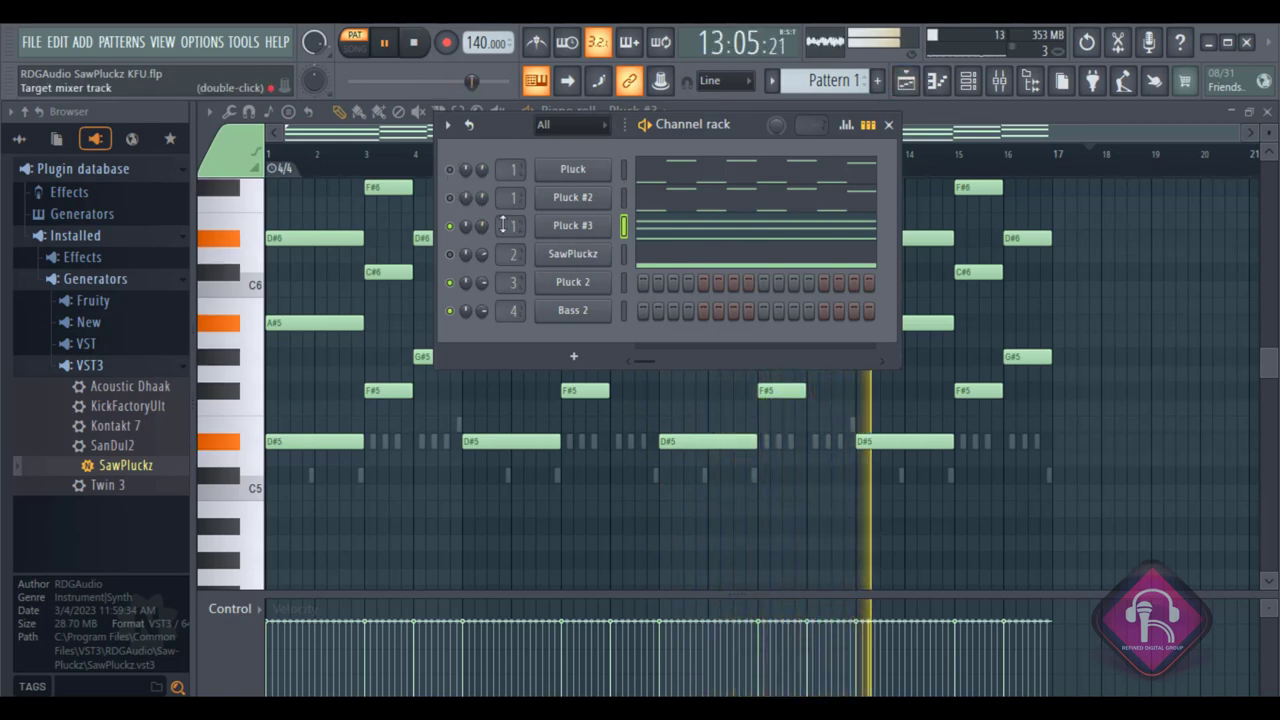
pyautogui.moveTo(481, 226); pyautogui.dragTo(481, 250)
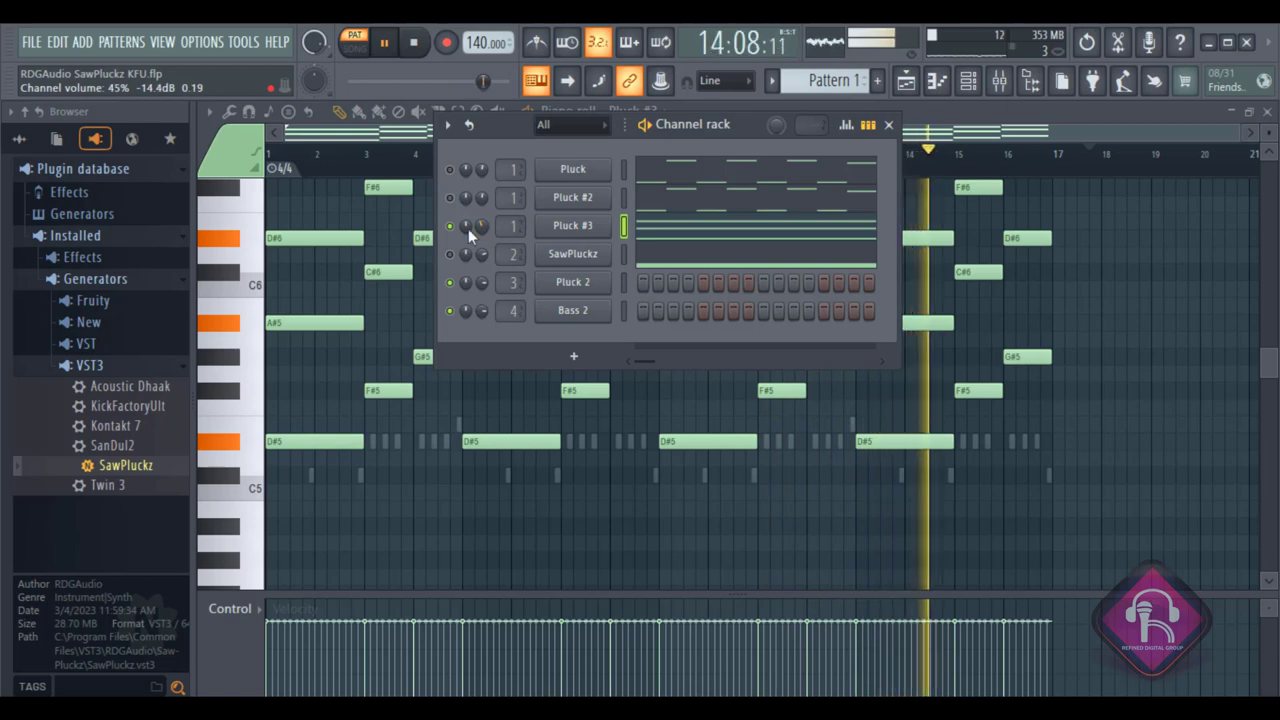
# Raise OSC B's volume in Pluck #3, lower the master volume to -1.7 dB, and close the synth window.
pyautogui.click(573, 225)
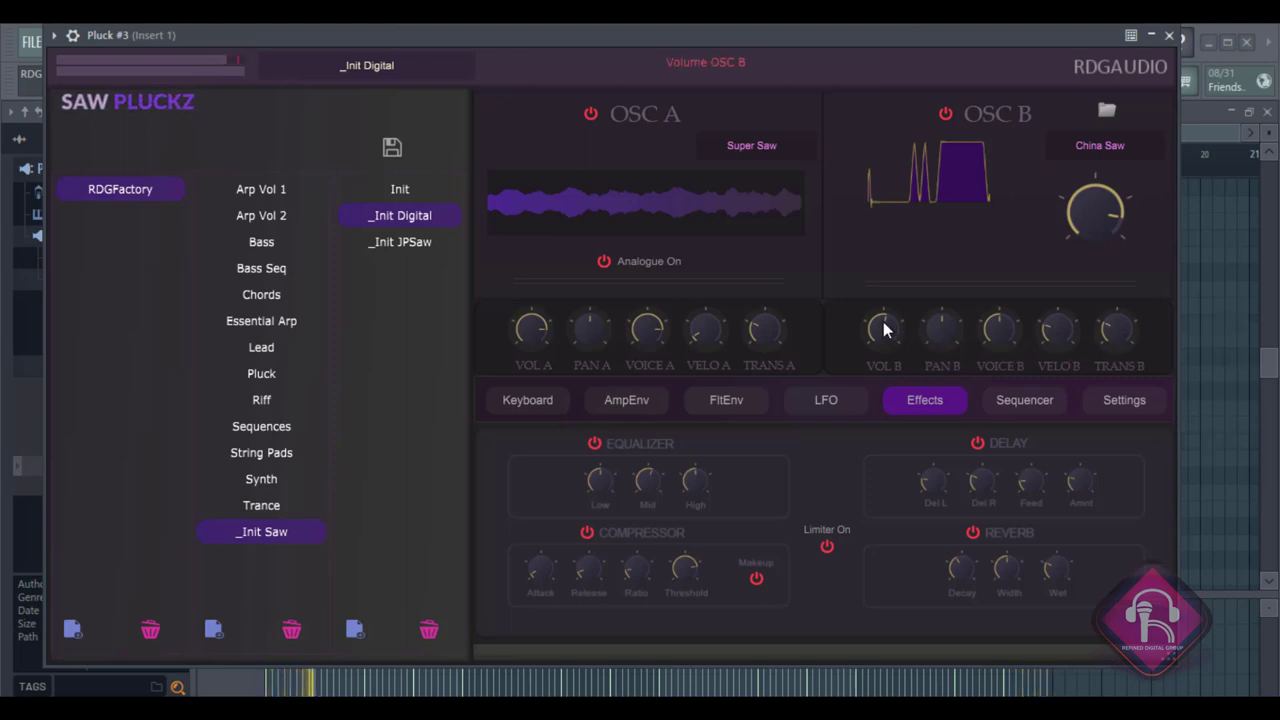
pyautogui.moveTo(879, 365); pyautogui.dragTo(883, 435)
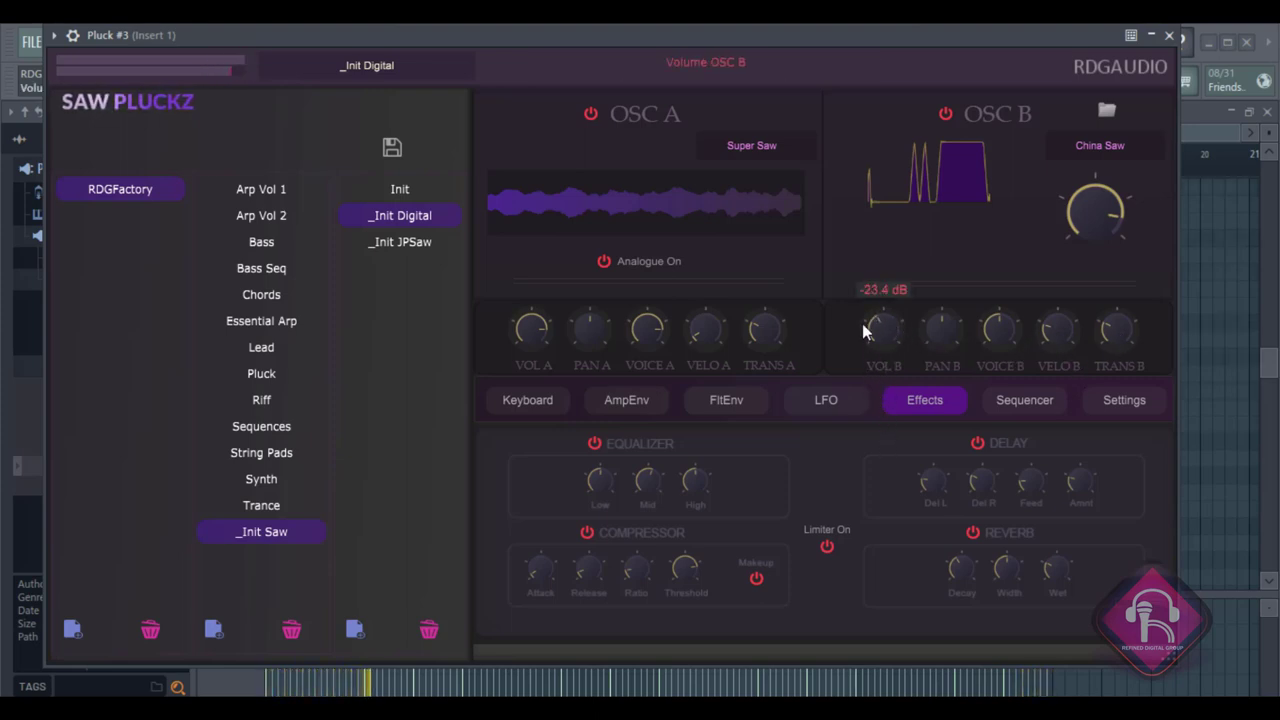
pyautogui.moveTo(858, 268); pyautogui.dragTo(855, 262)
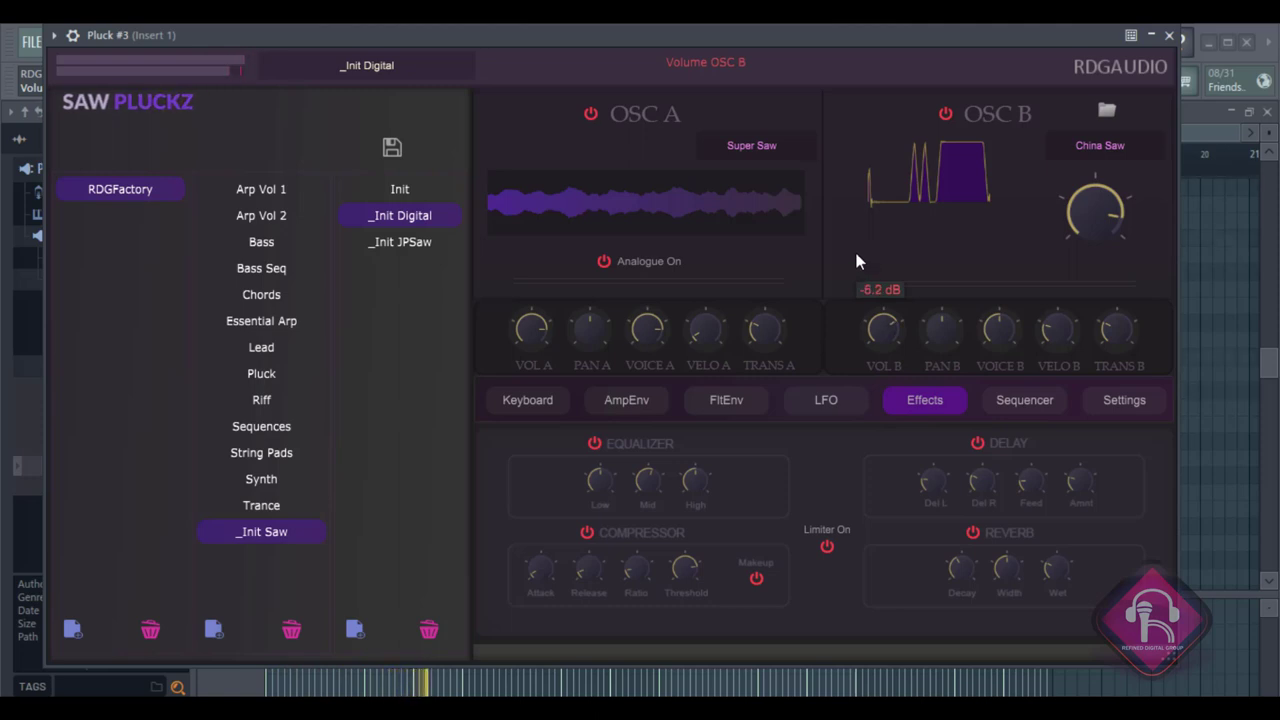
pyautogui.moveTo(877, 324); pyautogui.dragTo(897, 323)
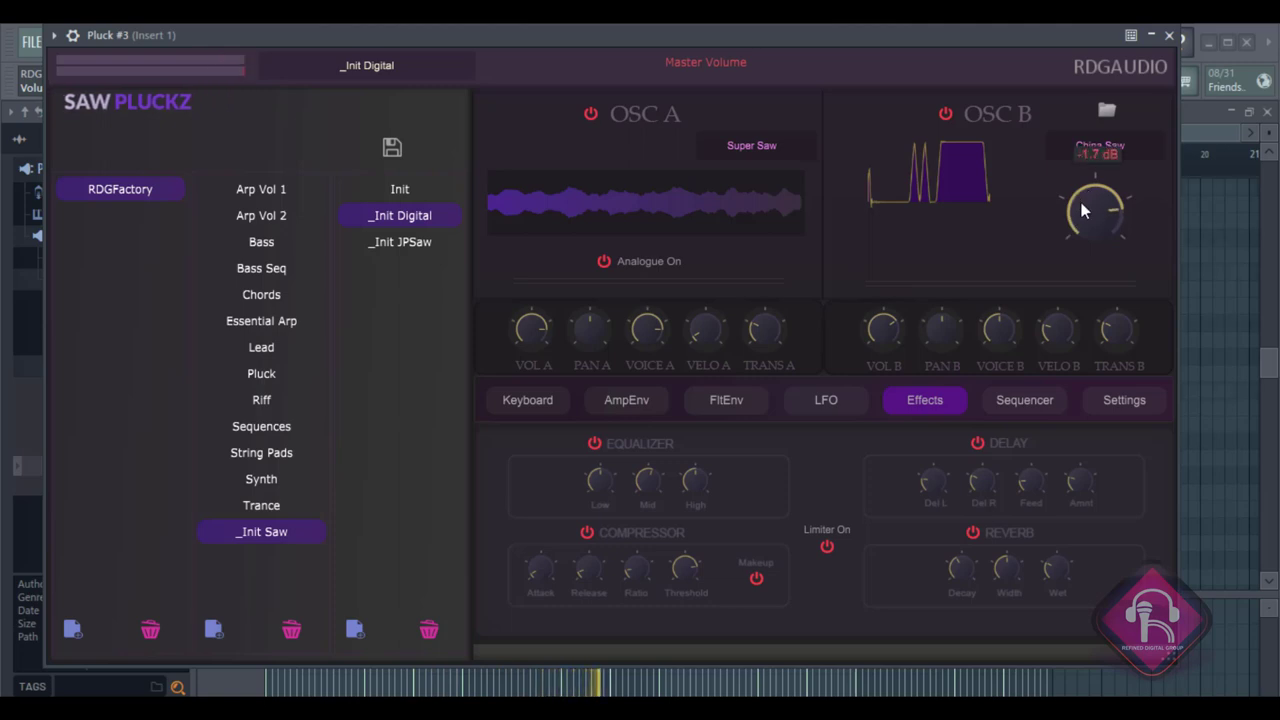
pyautogui.click(1172, 36)
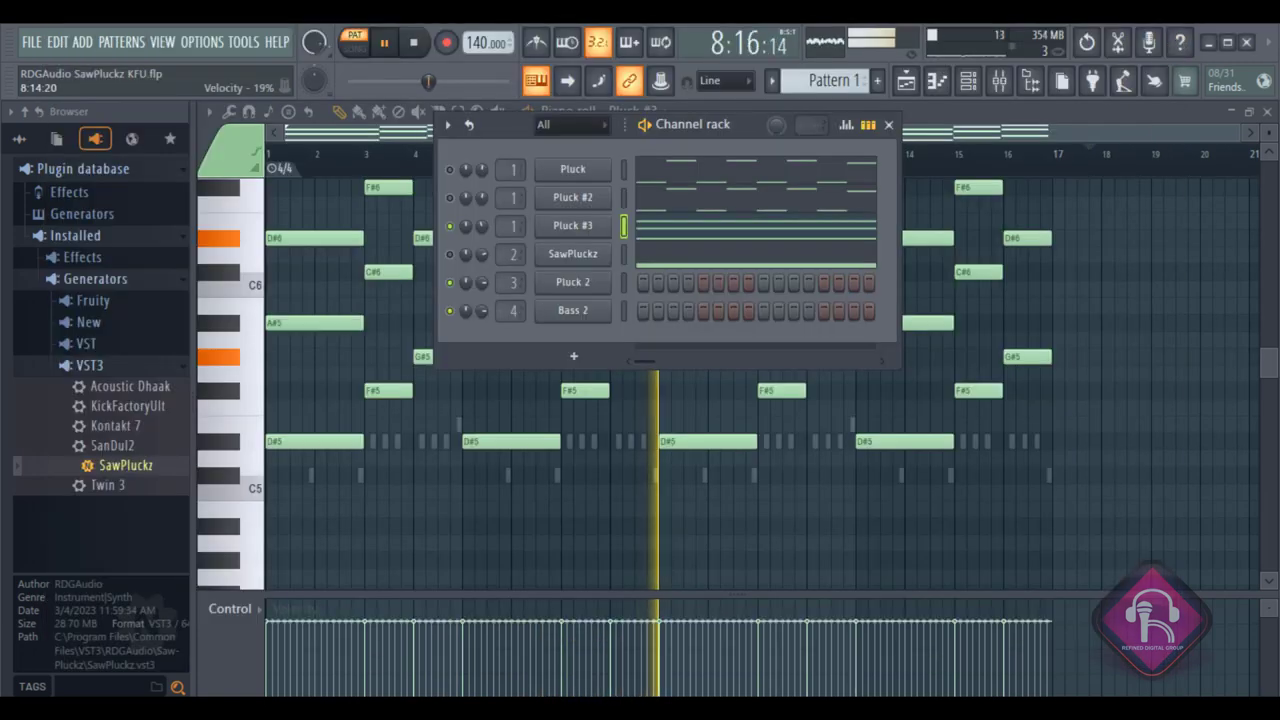
# Lower the Pluck #3 channel volume while the Pluck channel is temporarily unmuted for comparison, leaving Pluck muted.
pyautogui.click(449, 169)
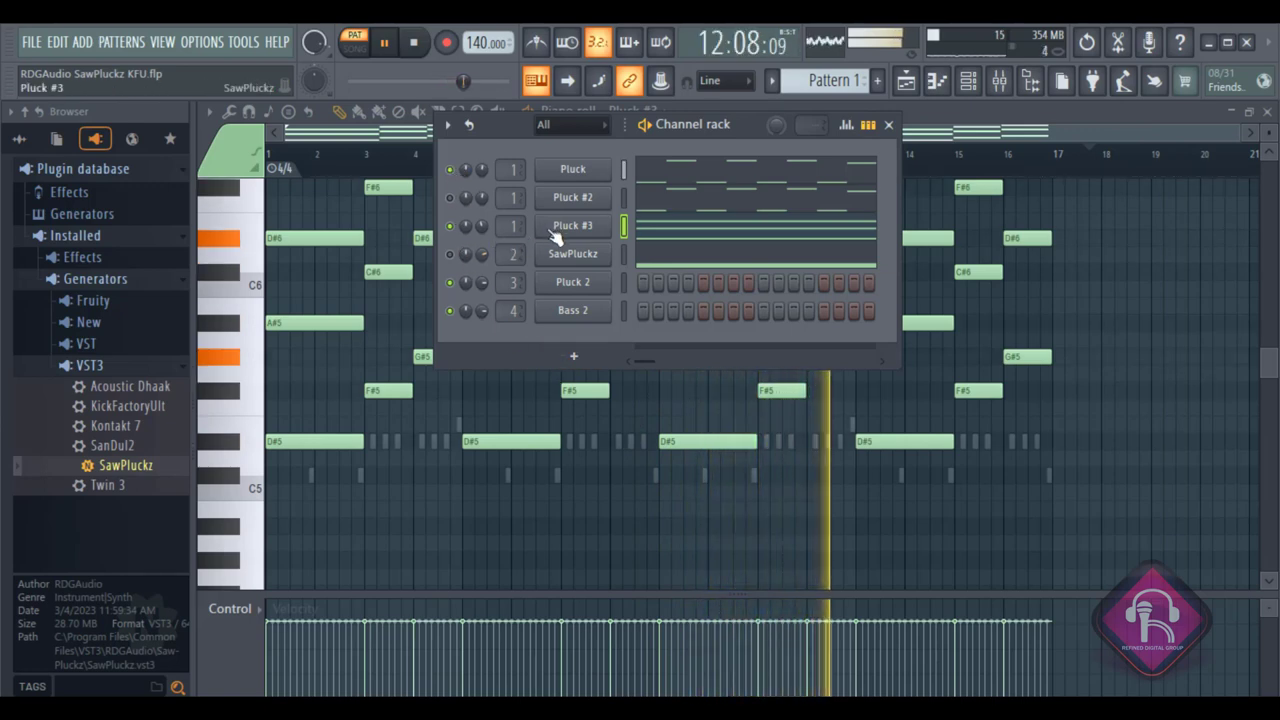
pyautogui.moveTo(472, 237)
pyautogui.mouseDown()
pyautogui.moveTo(472, 270)
pyautogui.moveTo(481, 240)
pyautogui.mouseUp()
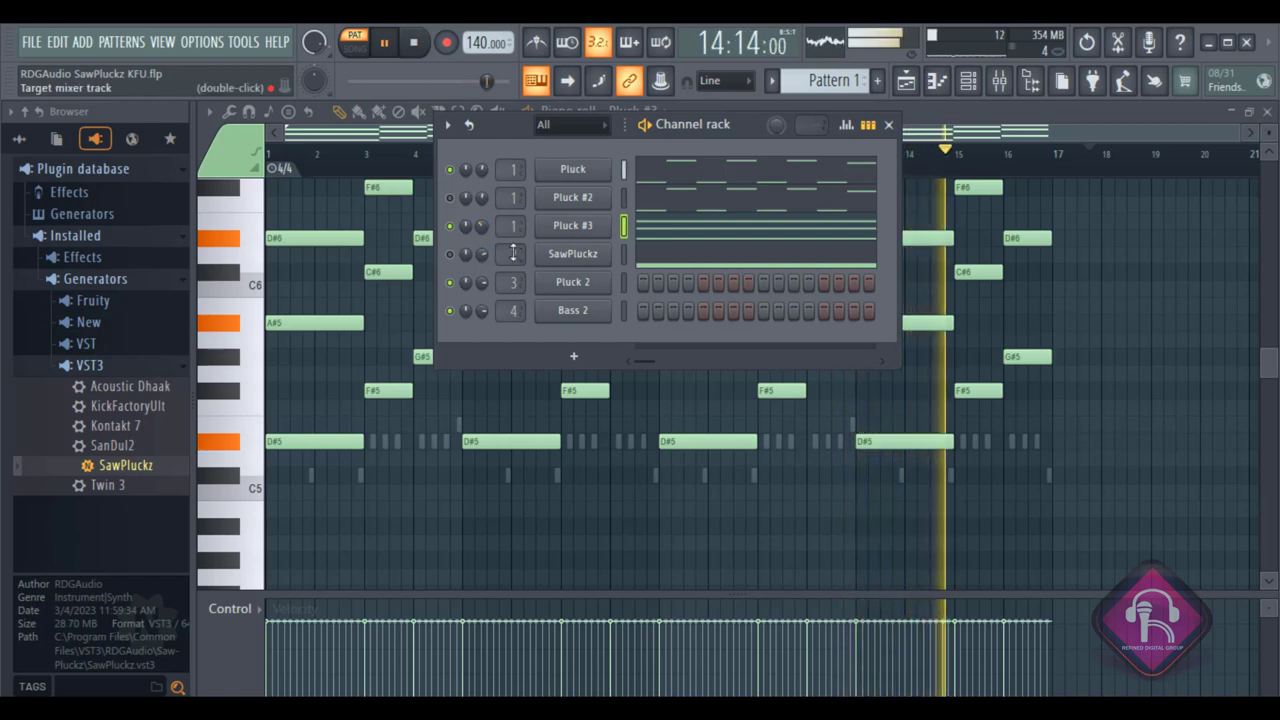
pyautogui.click(461, 171)
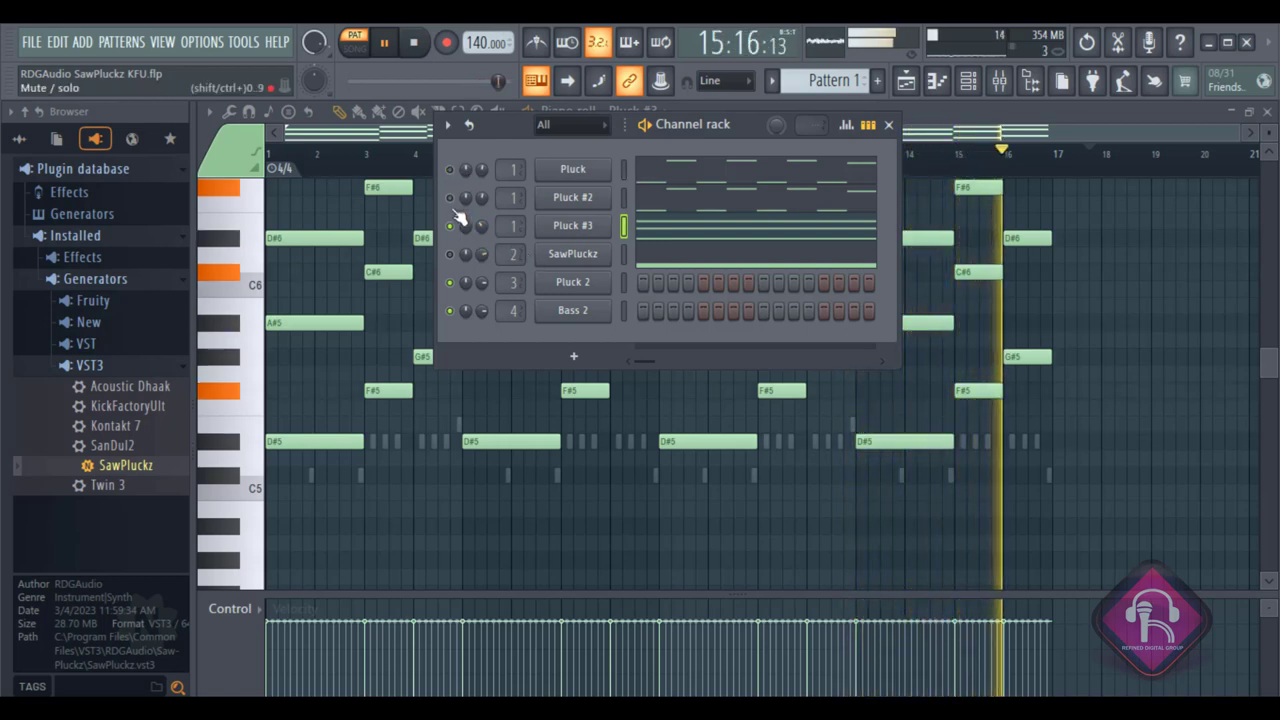
# Reopen Pluck #3, lower OSC B's detuned voice amount, and isolate OSC B by switching off OSC A and its analogue mode.
pyautogui.click(594, 225)
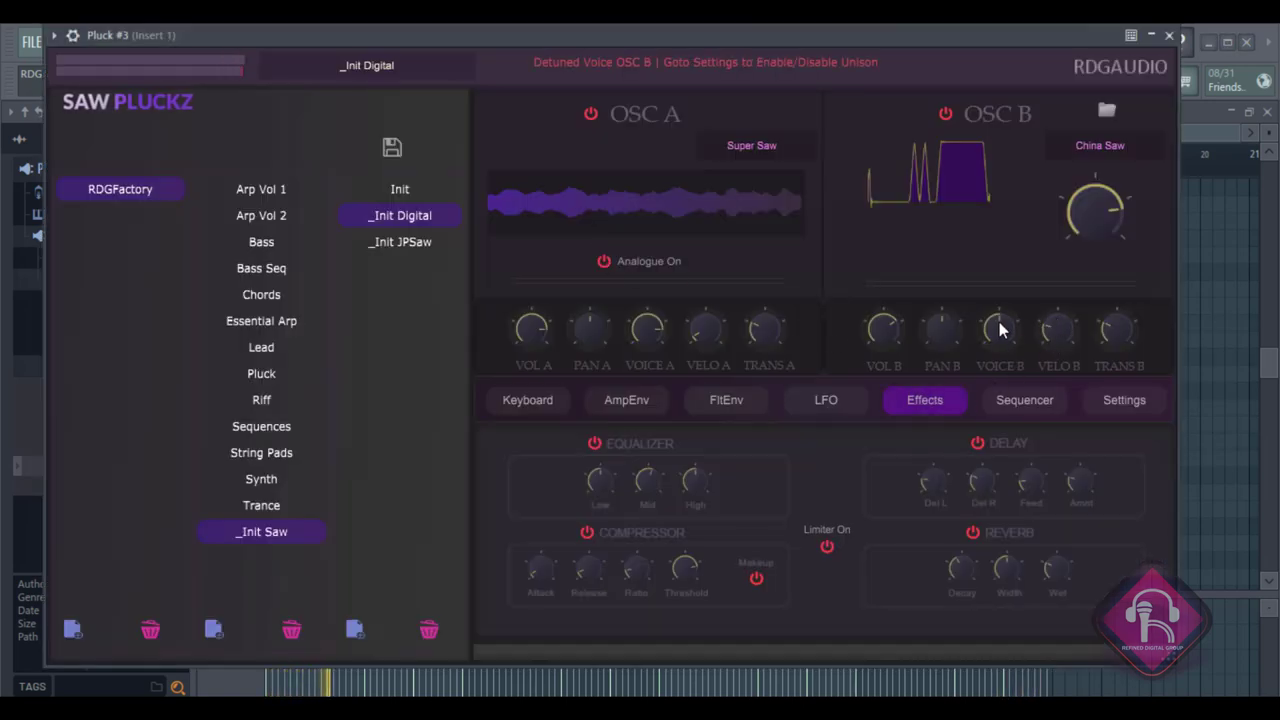
pyautogui.moveTo(994, 366)
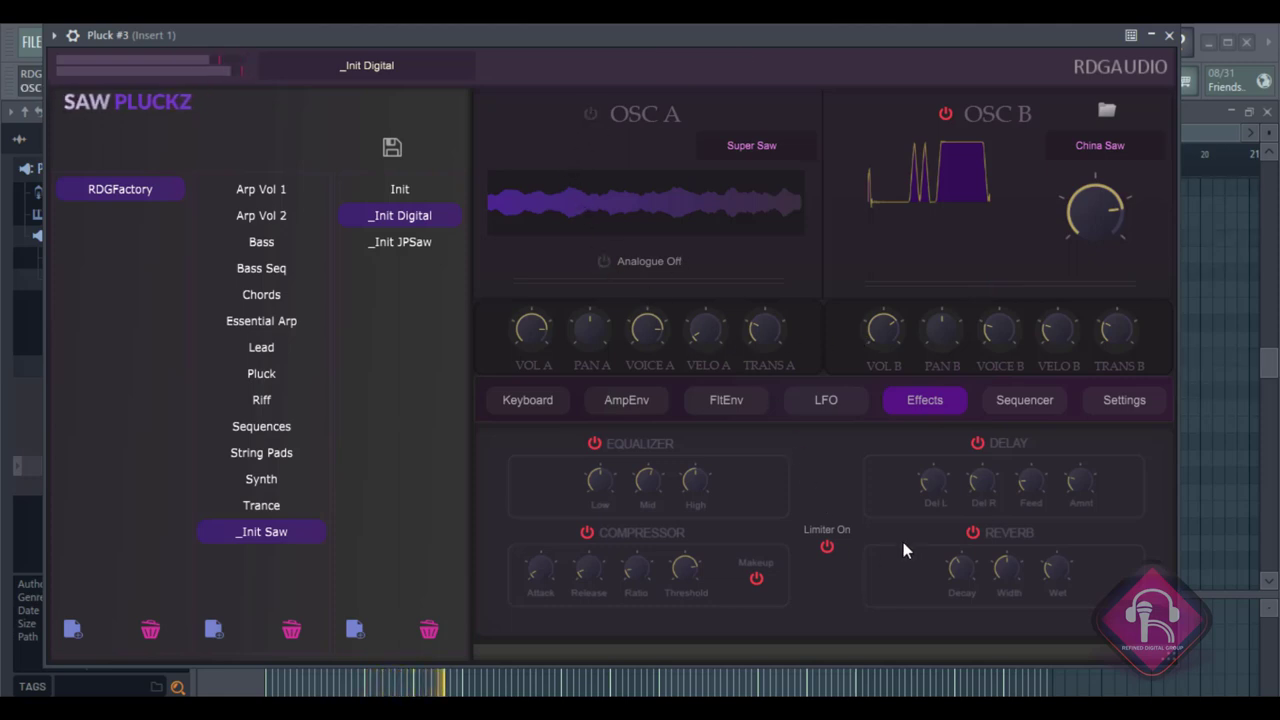
# Audition the Donathon Saw, Sine Saw, Pulsy Saw and Easy Saw waveforms for OSC B and return to China Saw.
pyautogui.click(1094, 157)
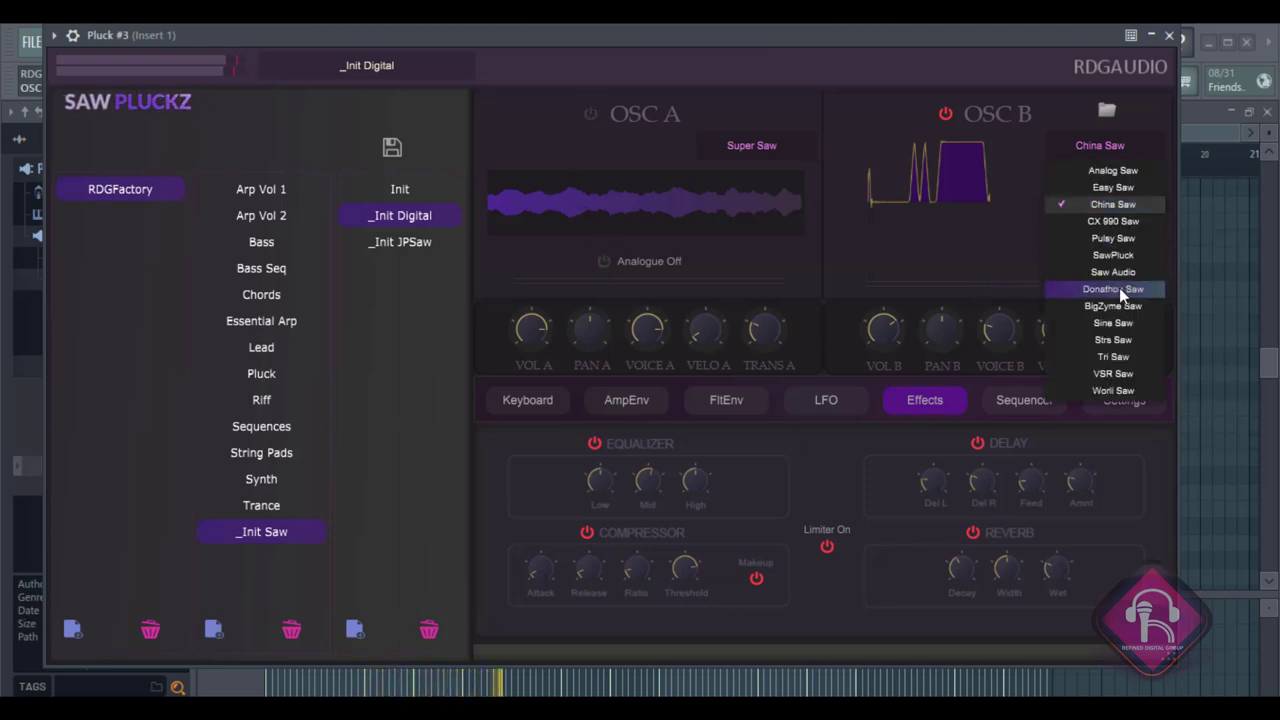
pyautogui.click(1113, 288)
pyautogui.click(1100, 145)
pyautogui.click(1118, 320)
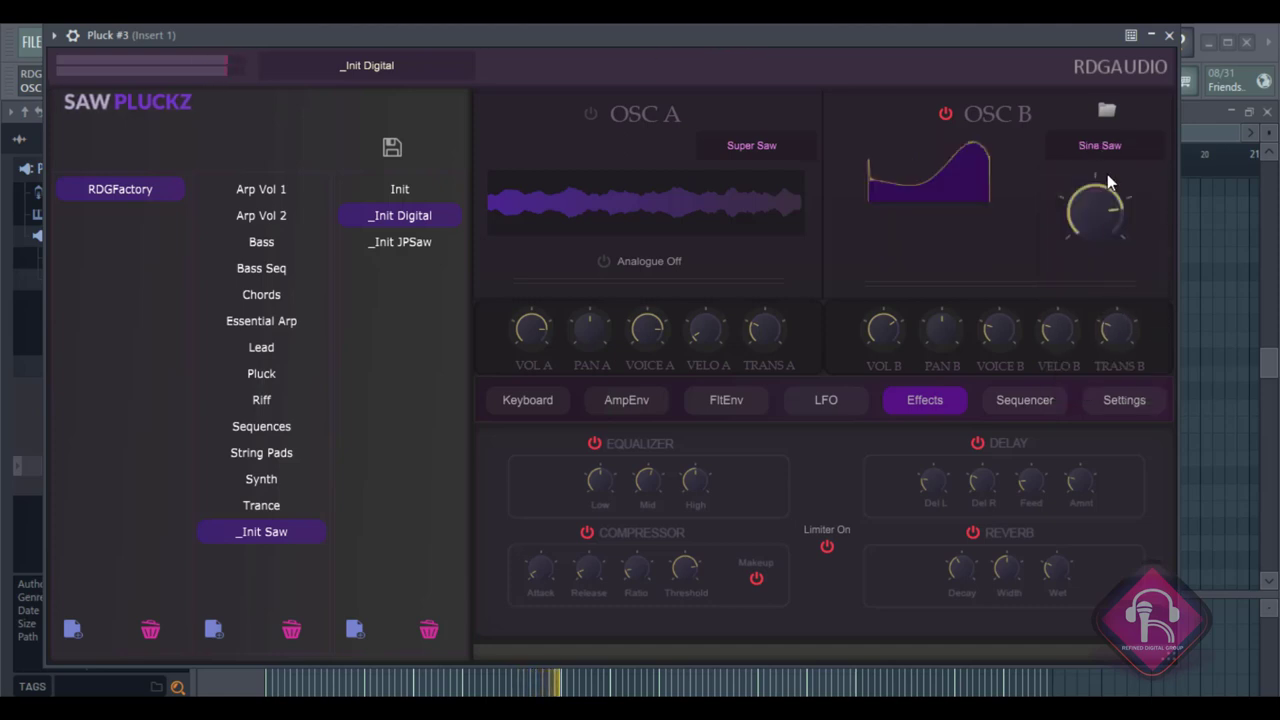
pyautogui.click(1100, 145)
pyautogui.click(1121, 244)
pyautogui.click(1099, 146)
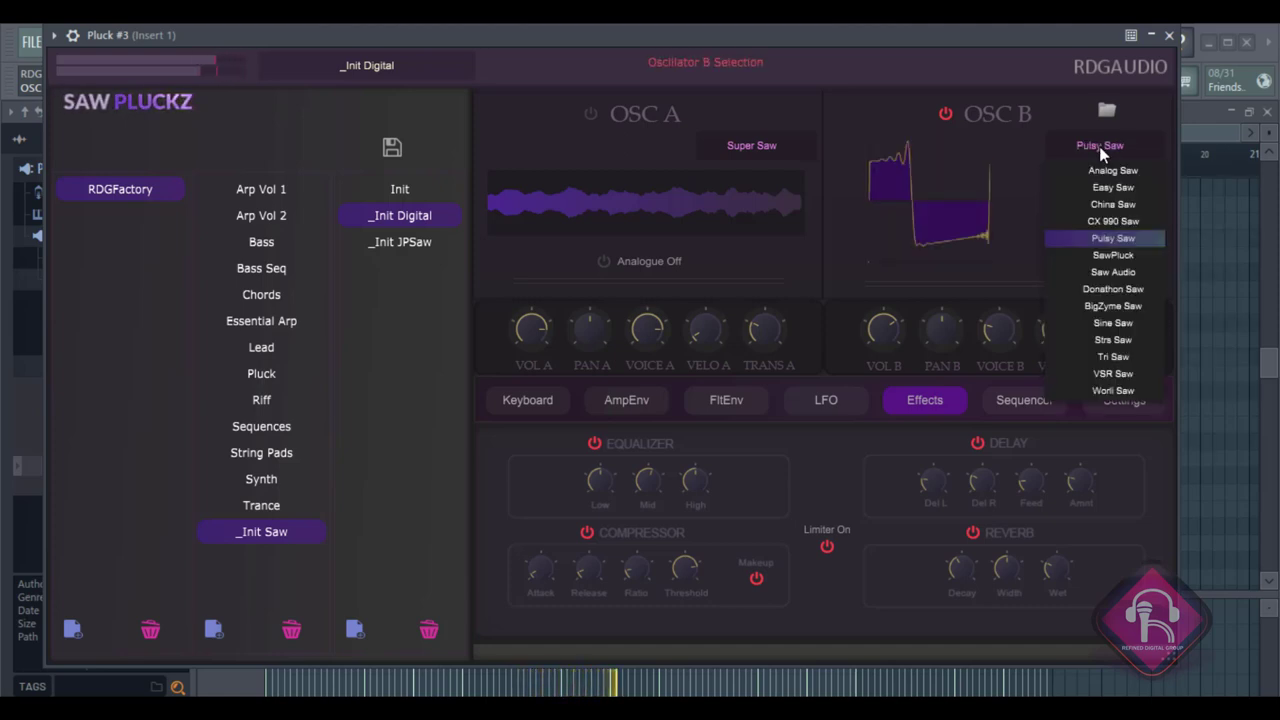
pyautogui.click(1122, 205)
pyautogui.click(1114, 149)
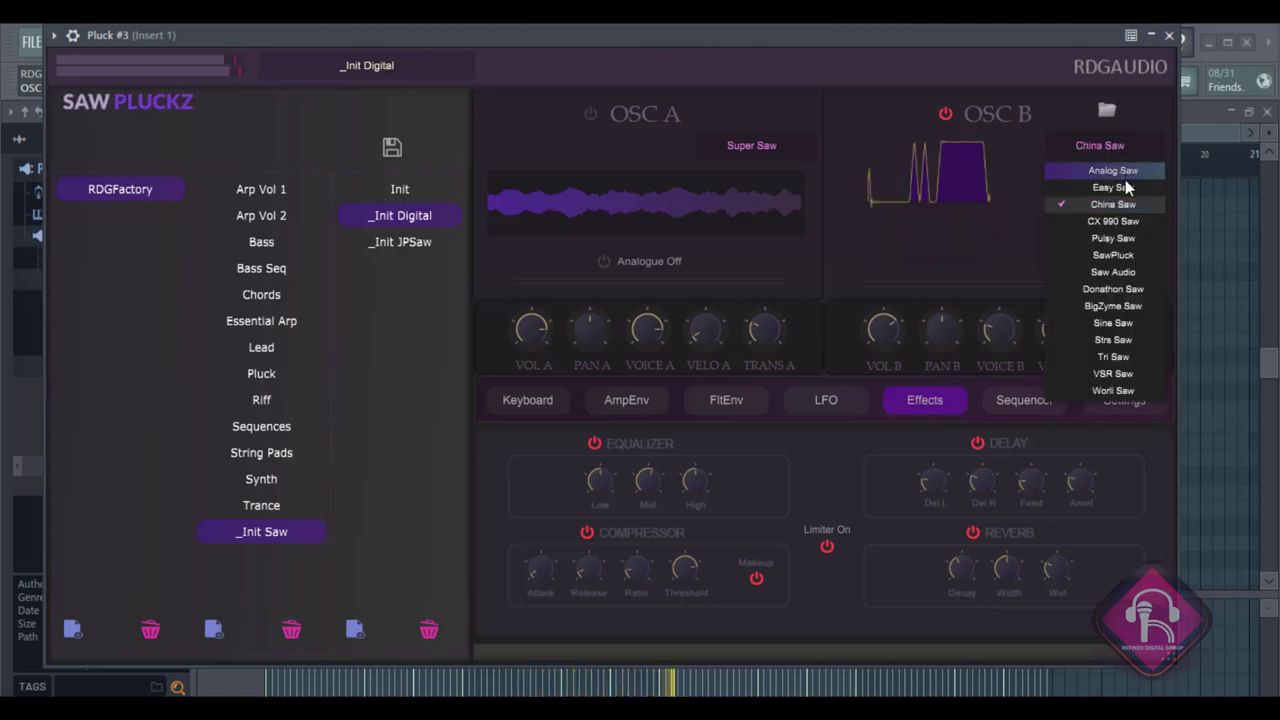
pyautogui.click(1125, 186)
pyautogui.click(1108, 147)
pyautogui.click(1122, 205)
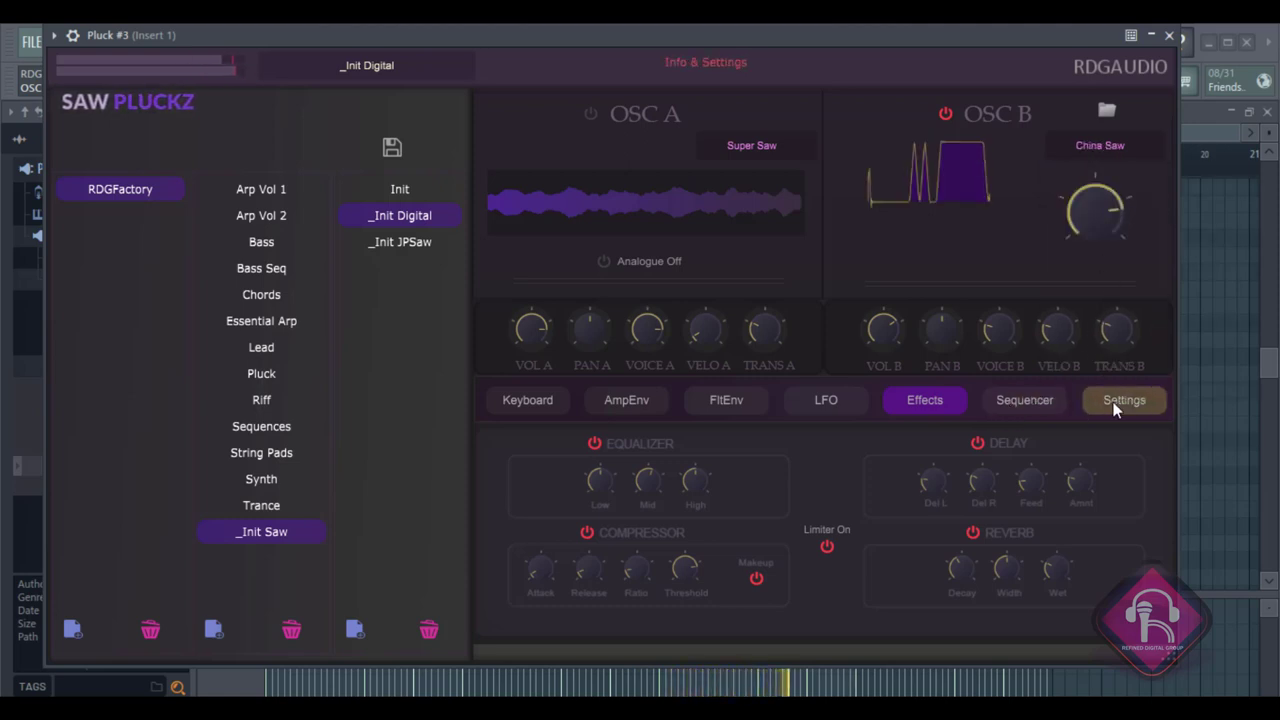
# Show the filter envelopes, switch OSC A and its analogue mode back on, and raise OSC A's velocity amount.
pyautogui.click(741, 406)
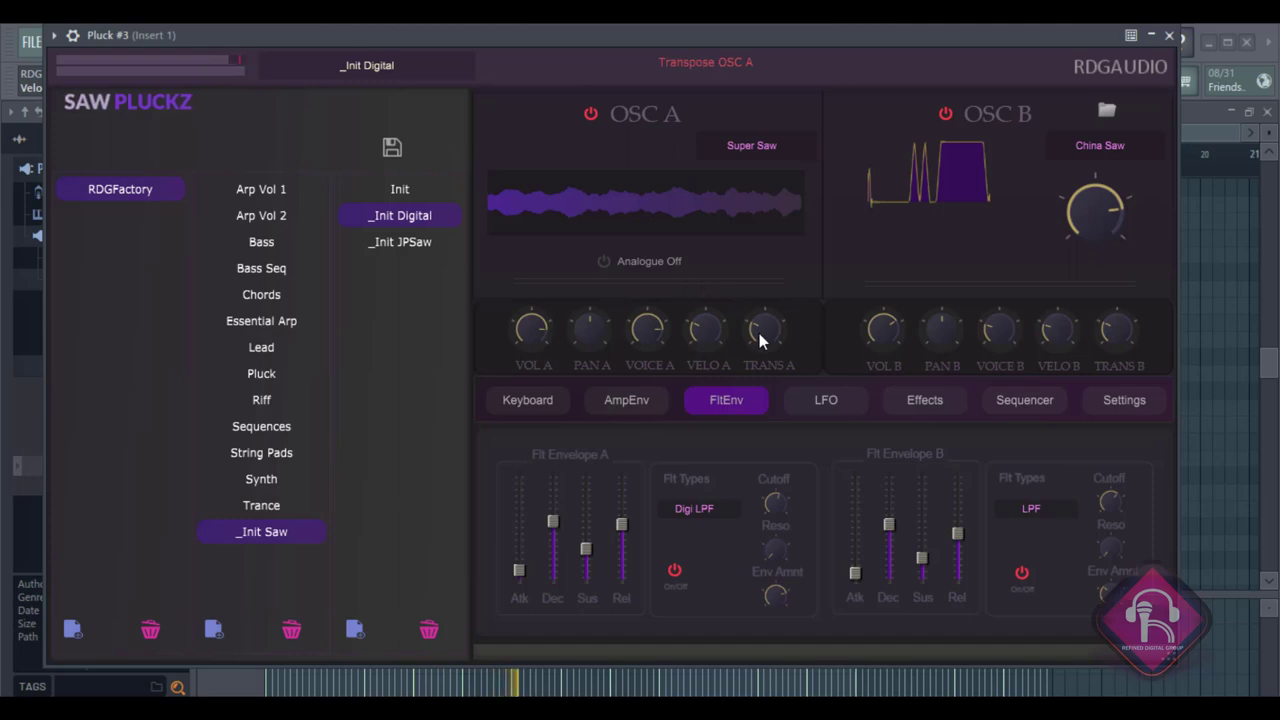
pyautogui.click(604, 261)
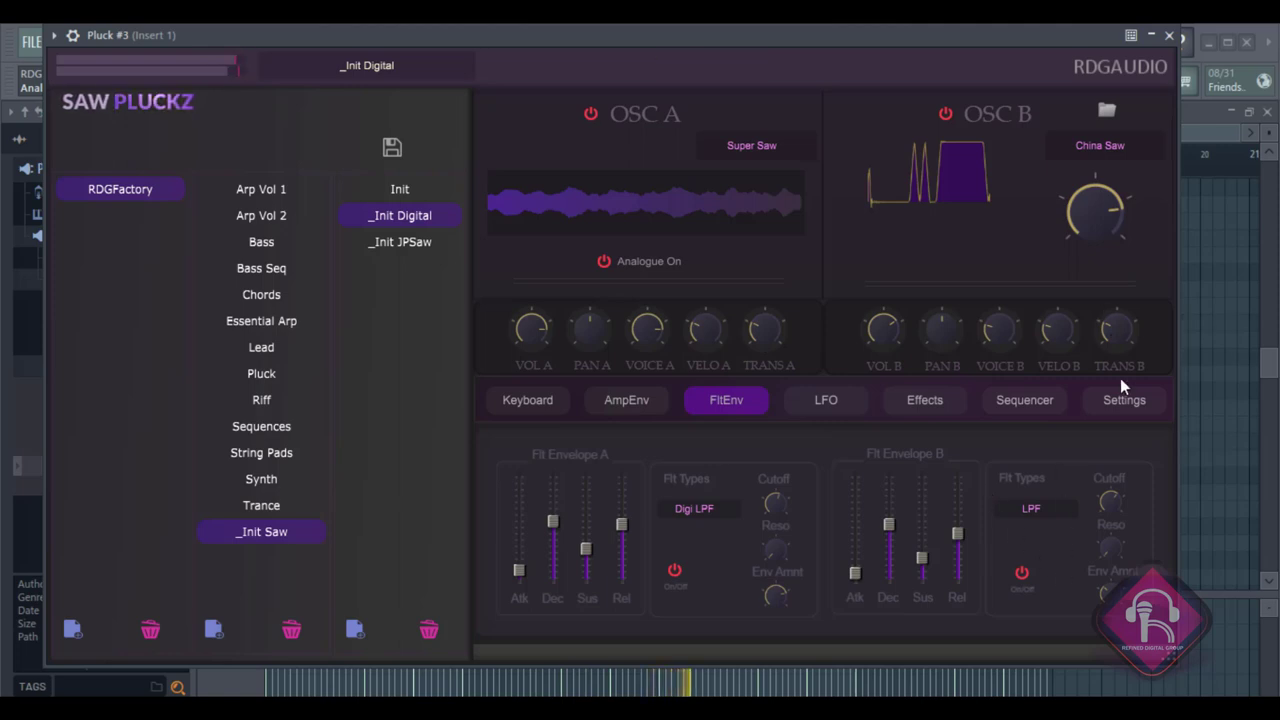
# Close the Pluck #3 synth window, route the Pluck #3 channel to mixer track 4, and show the mixer.
pyautogui.click(1170, 36)
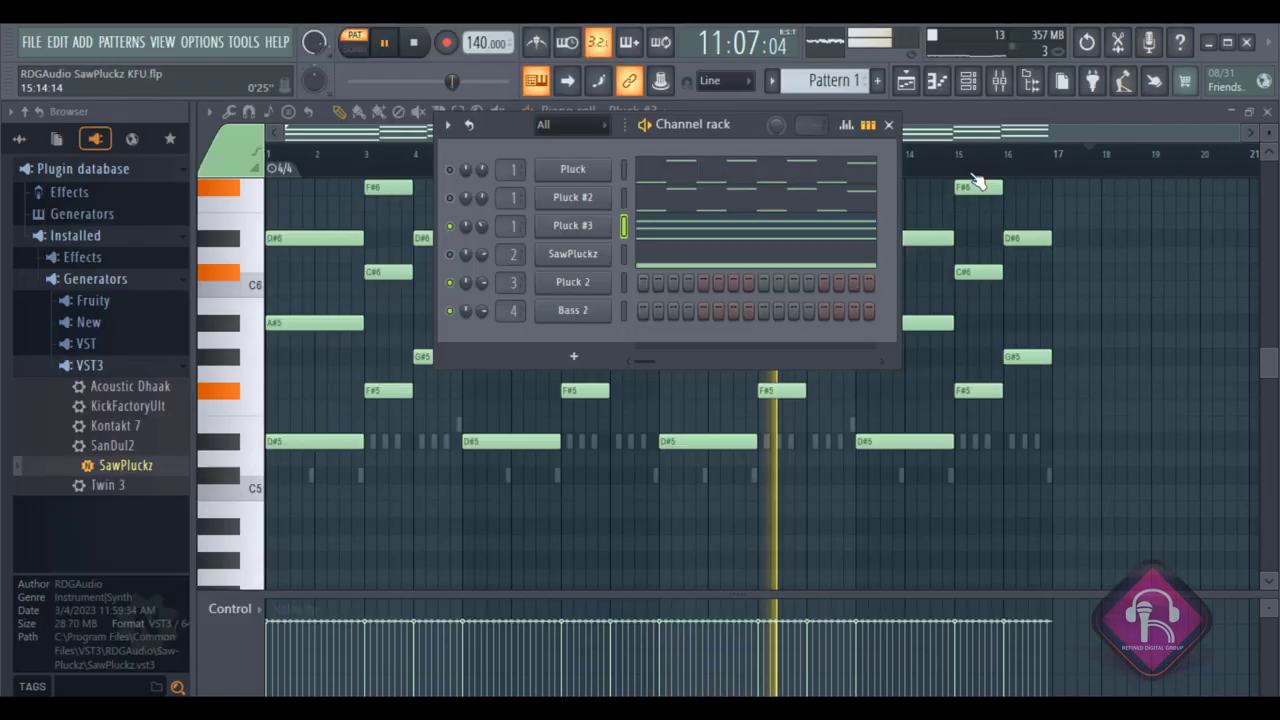
pyautogui.click(889, 125)
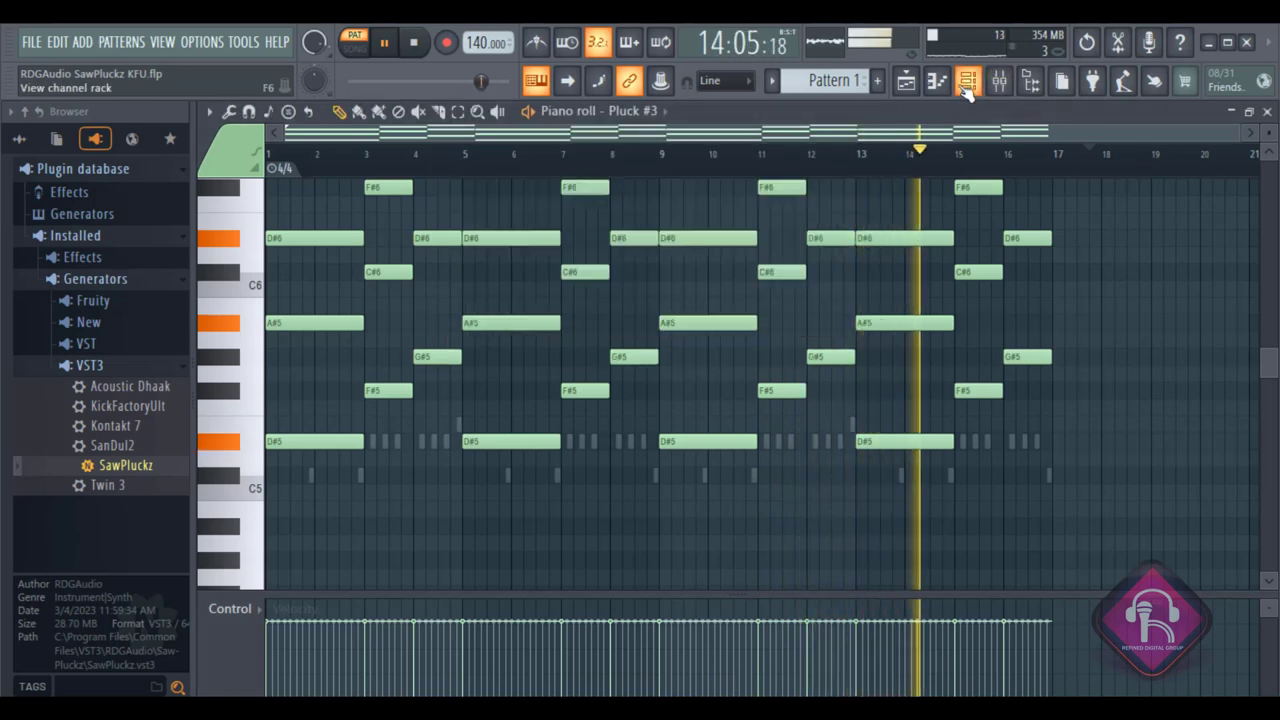
pyautogui.click(968, 80)
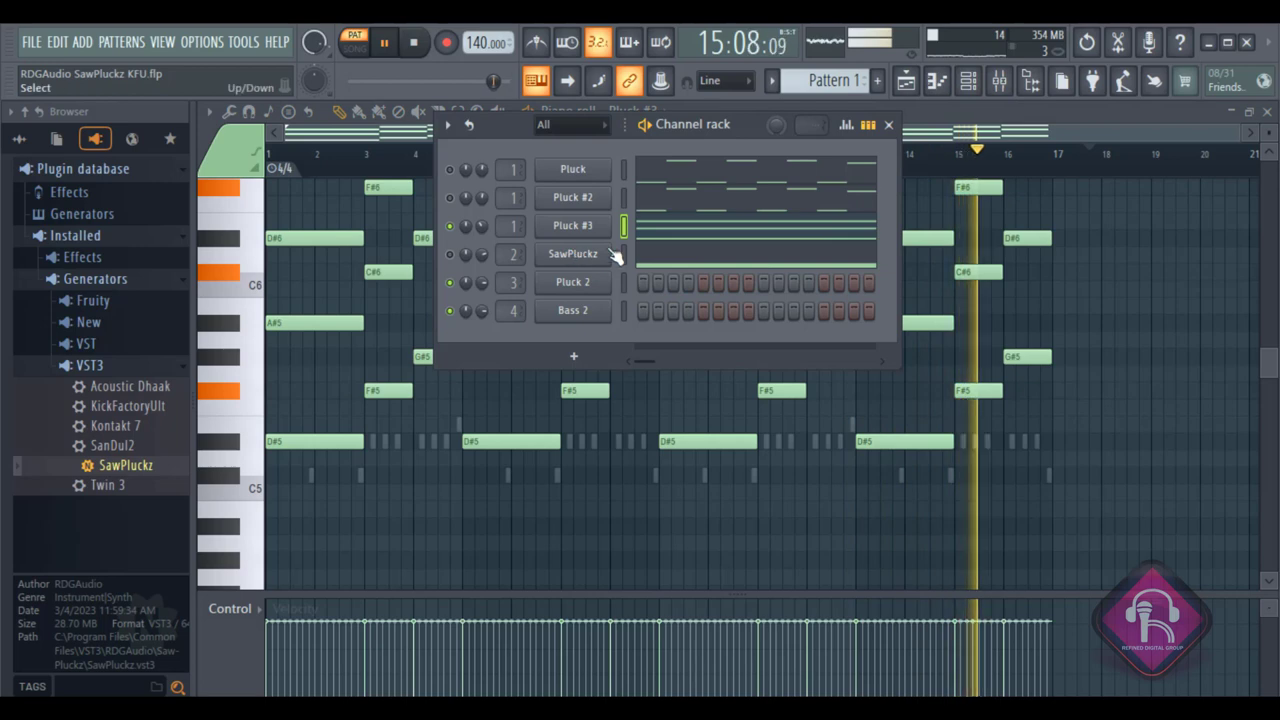
pyautogui.scroll(3, 513, 229)
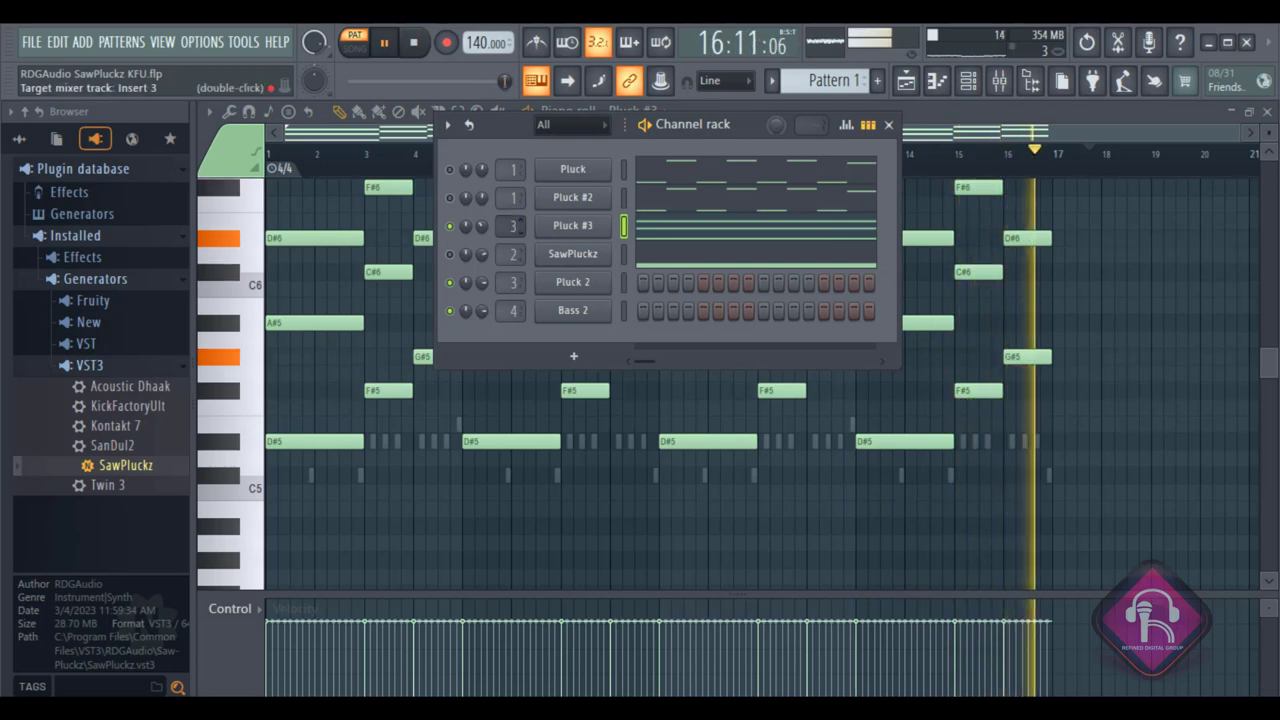
pyautogui.click(999, 80)
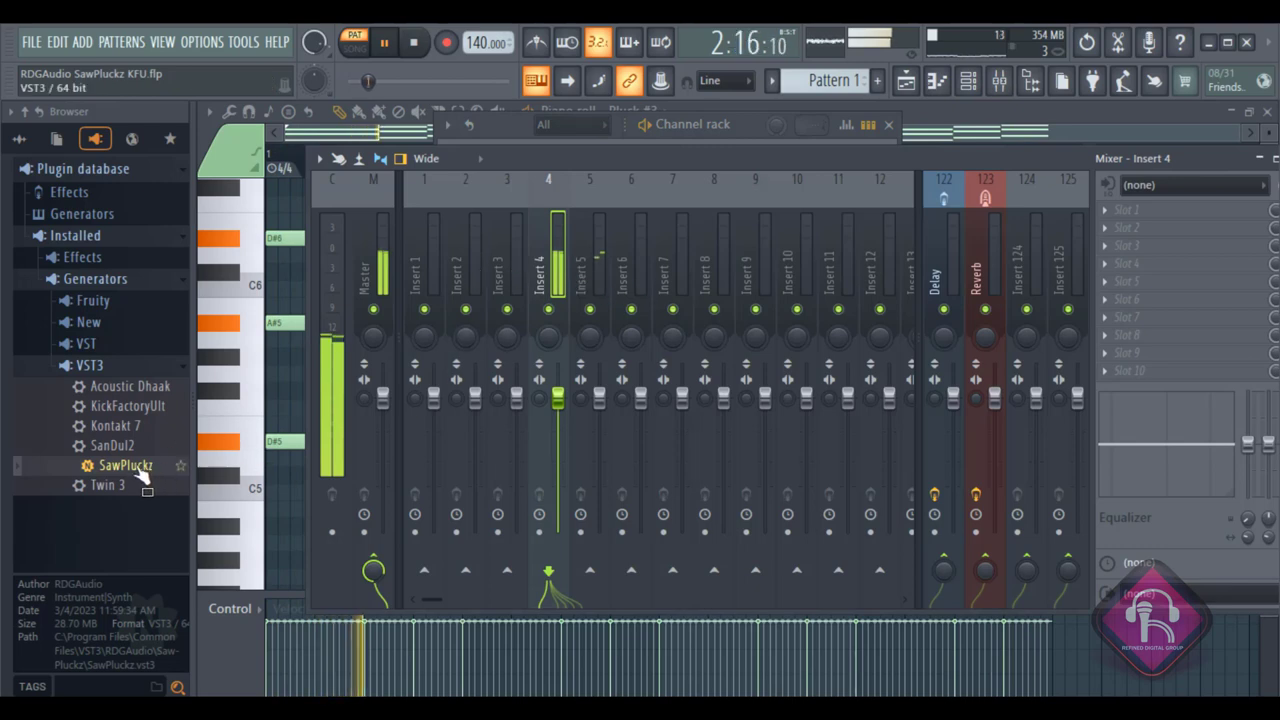
# Browse the installed VST and Fruity generators in the plugin database.
pyautogui.click(86, 343)
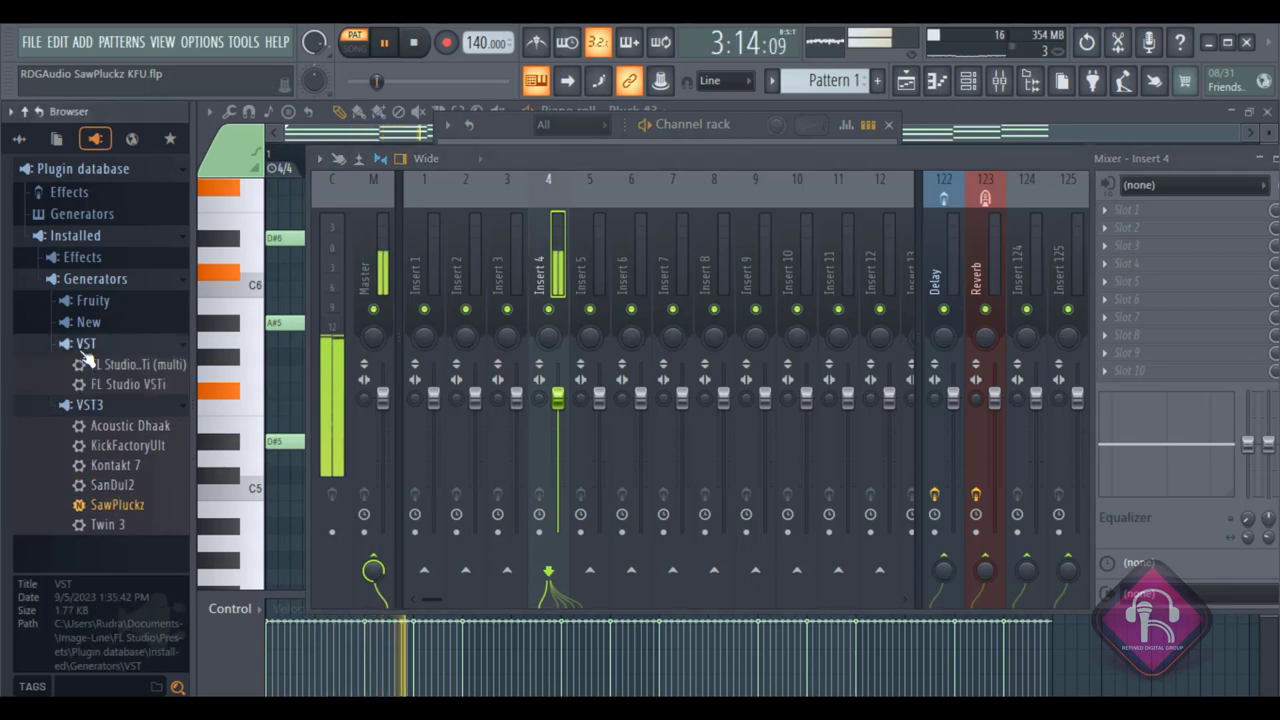
pyautogui.click(93, 300)
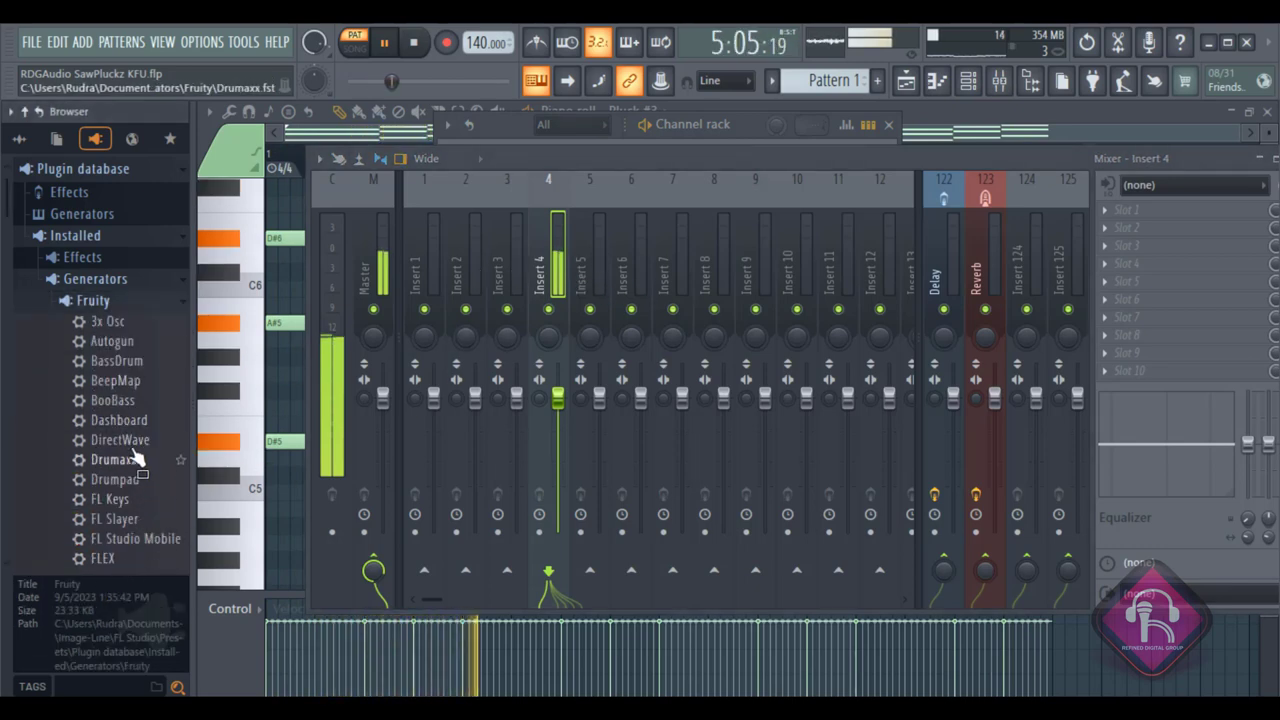
pyautogui.scroll(-2, 130, 400)
pyautogui.scroll(-6, 130, 400)
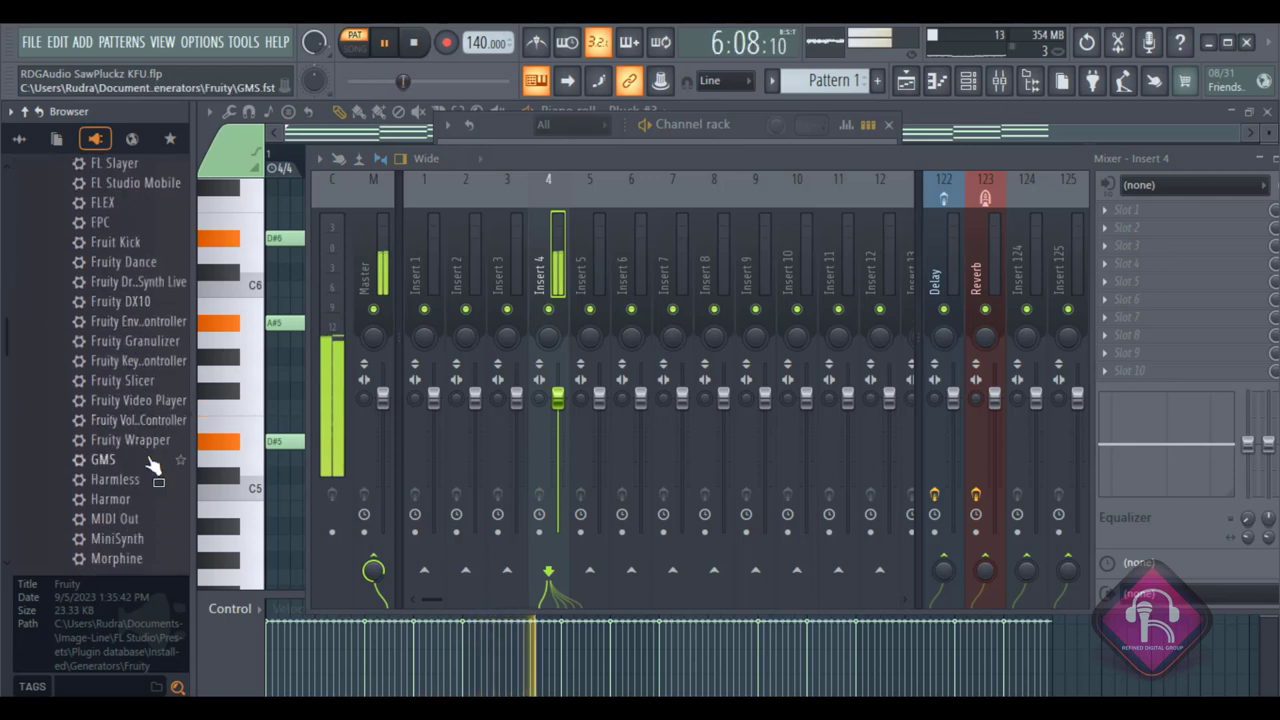
pyautogui.scroll(-4, 155, 500)
pyautogui.scroll(6, 143, 463)
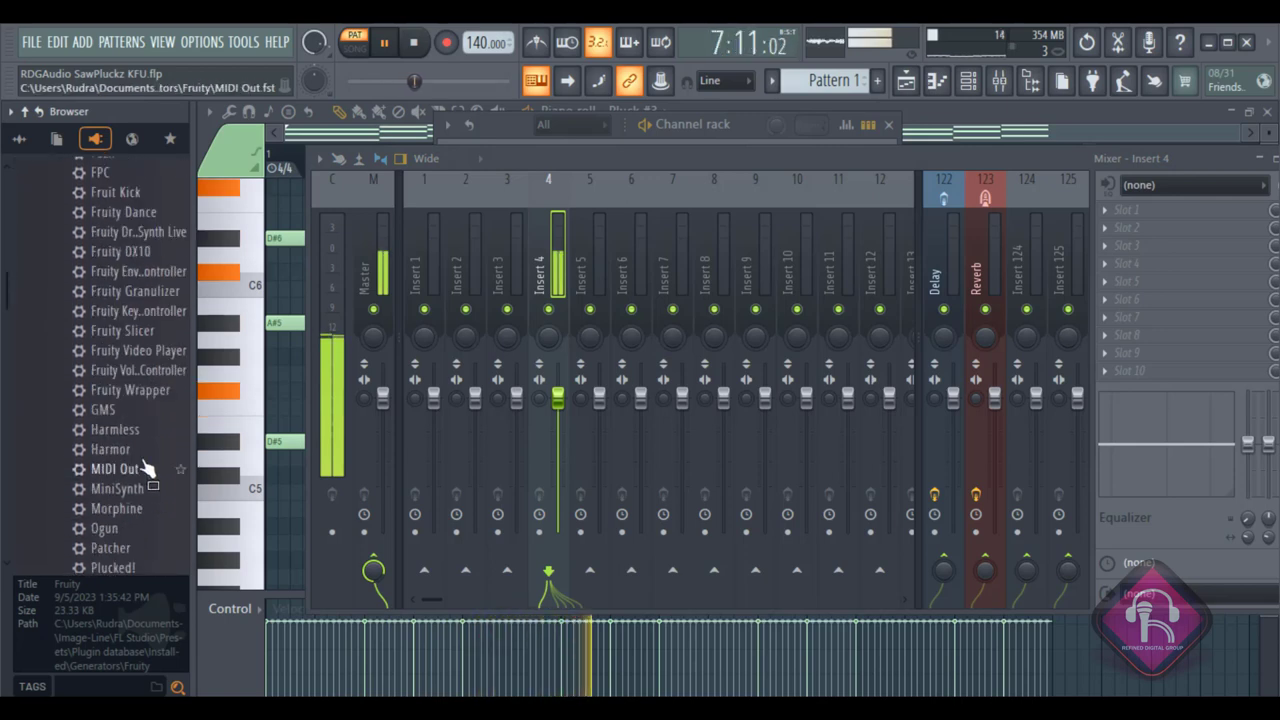
pyautogui.scroll(6, 137, 430)
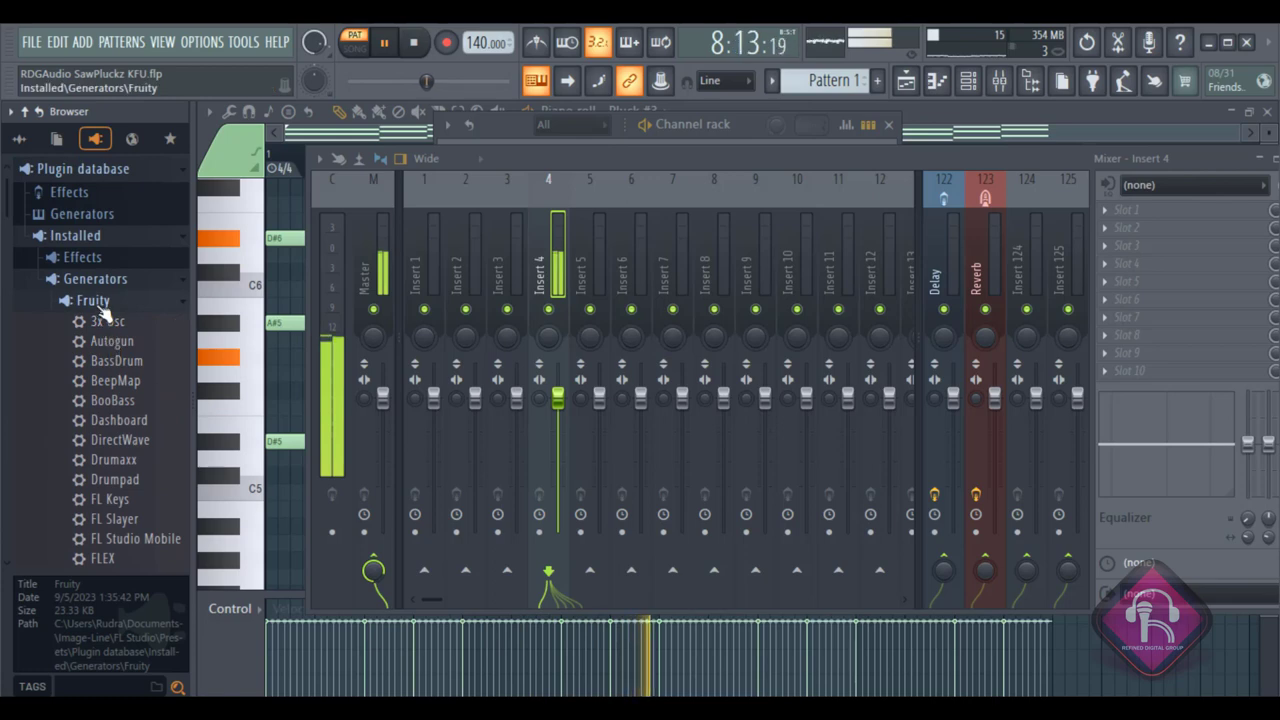
pyautogui.click(105, 301)
# Find the Stage effect among the installed VST3 effects and load it onto mixer Insert 4.
pyautogui.click(86, 257)
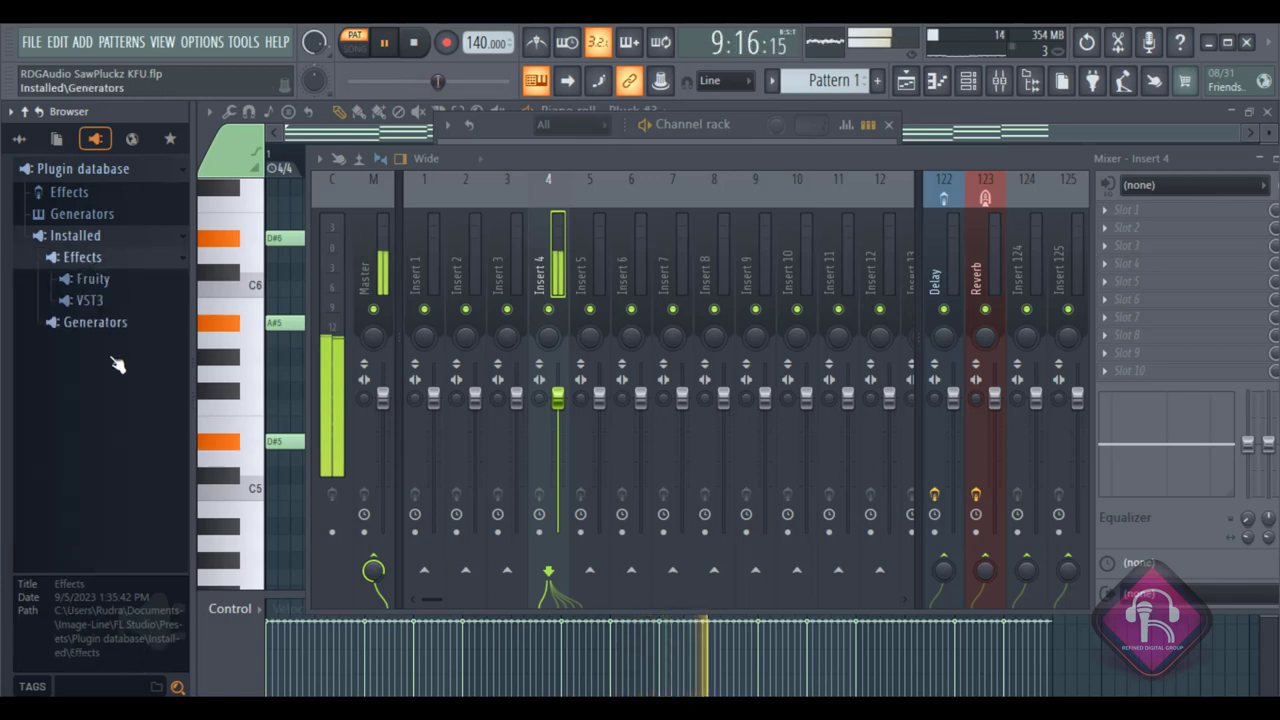
pyautogui.click(92, 299)
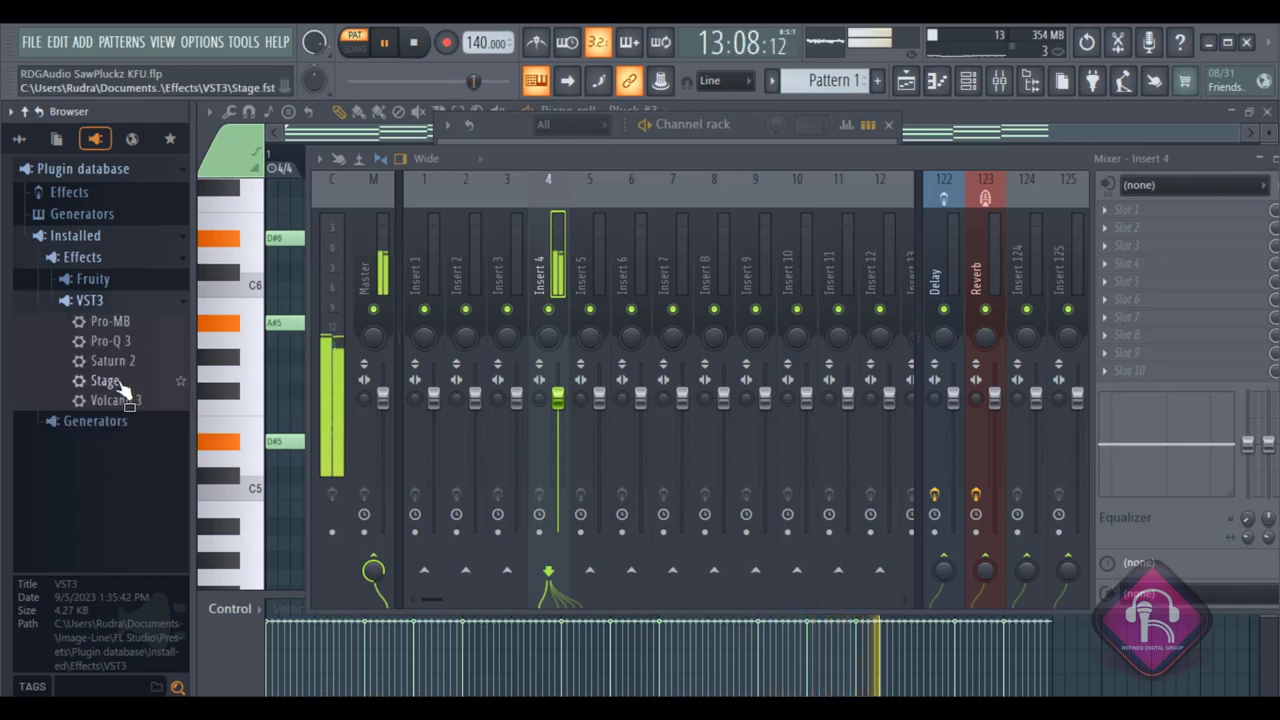
pyautogui.moveTo(110, 382); pyautogui.dragTo(557, 302)
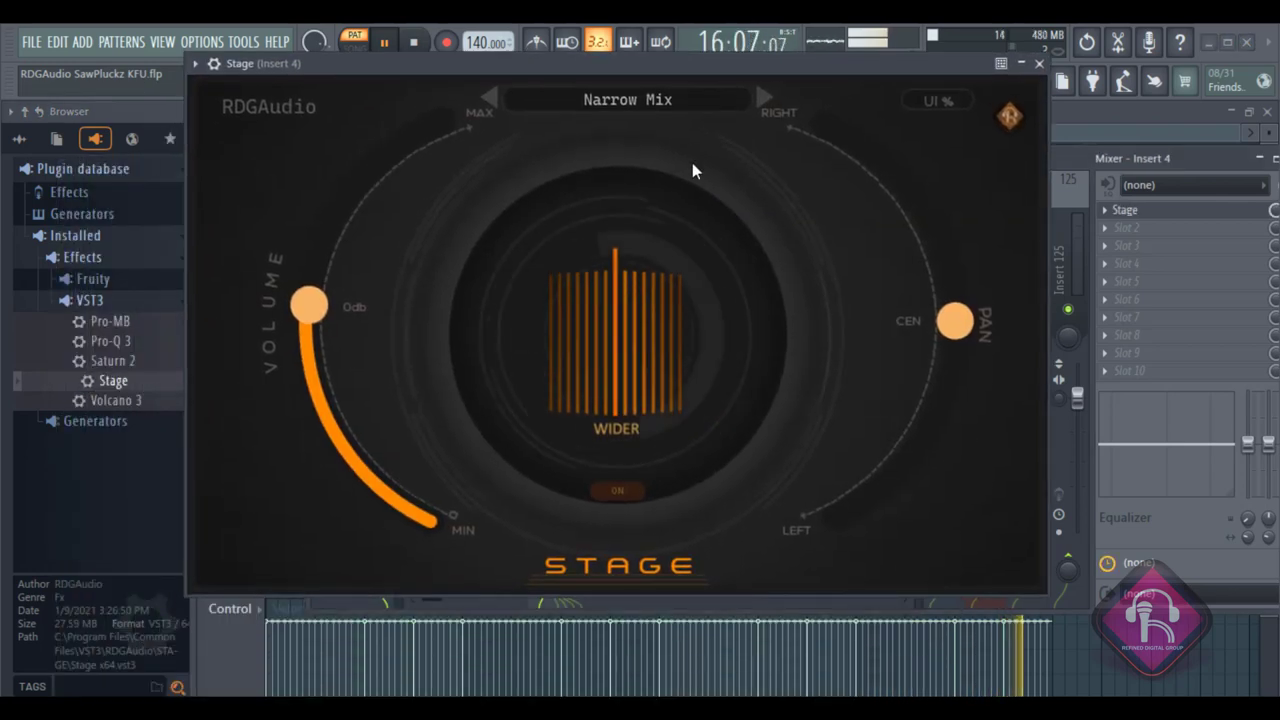
# Audition Stage's Super Stereo and Wide Mix presets, choose Super Wide, and return to the main view.
pyautogui.click(640, 97)
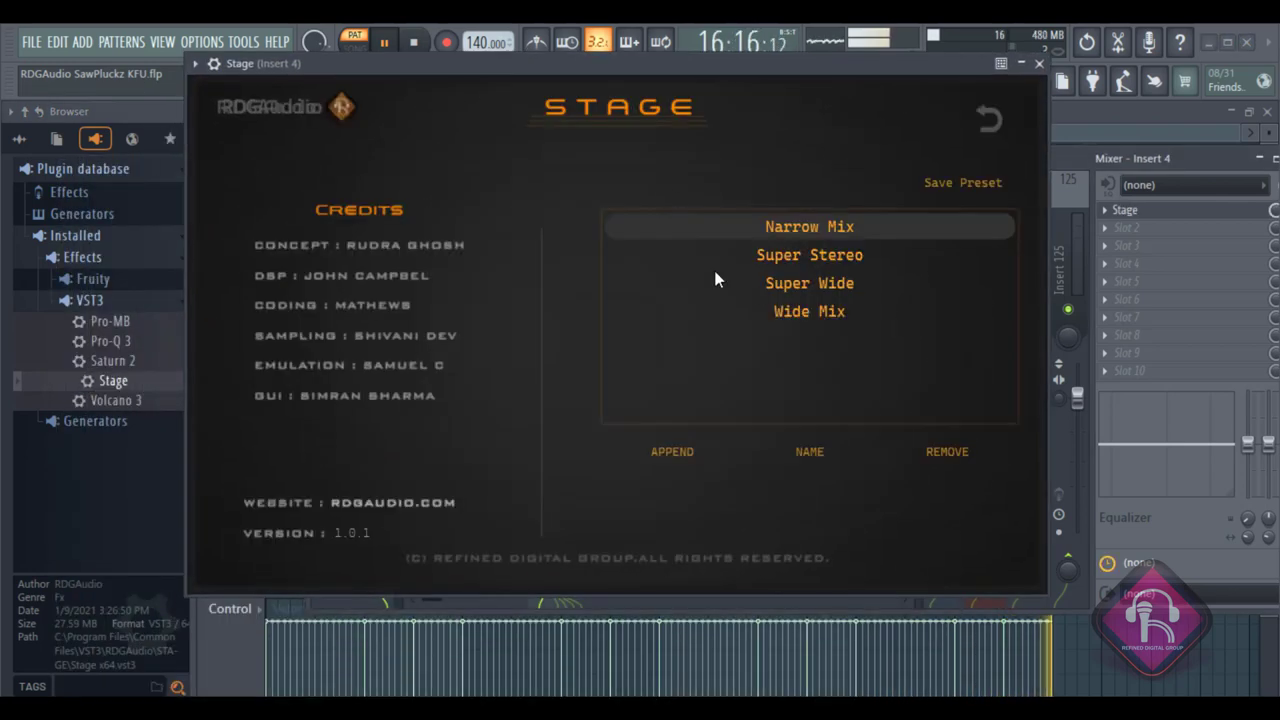
pyautogui.click(824, 284)
pyautogui.click(816, 255)
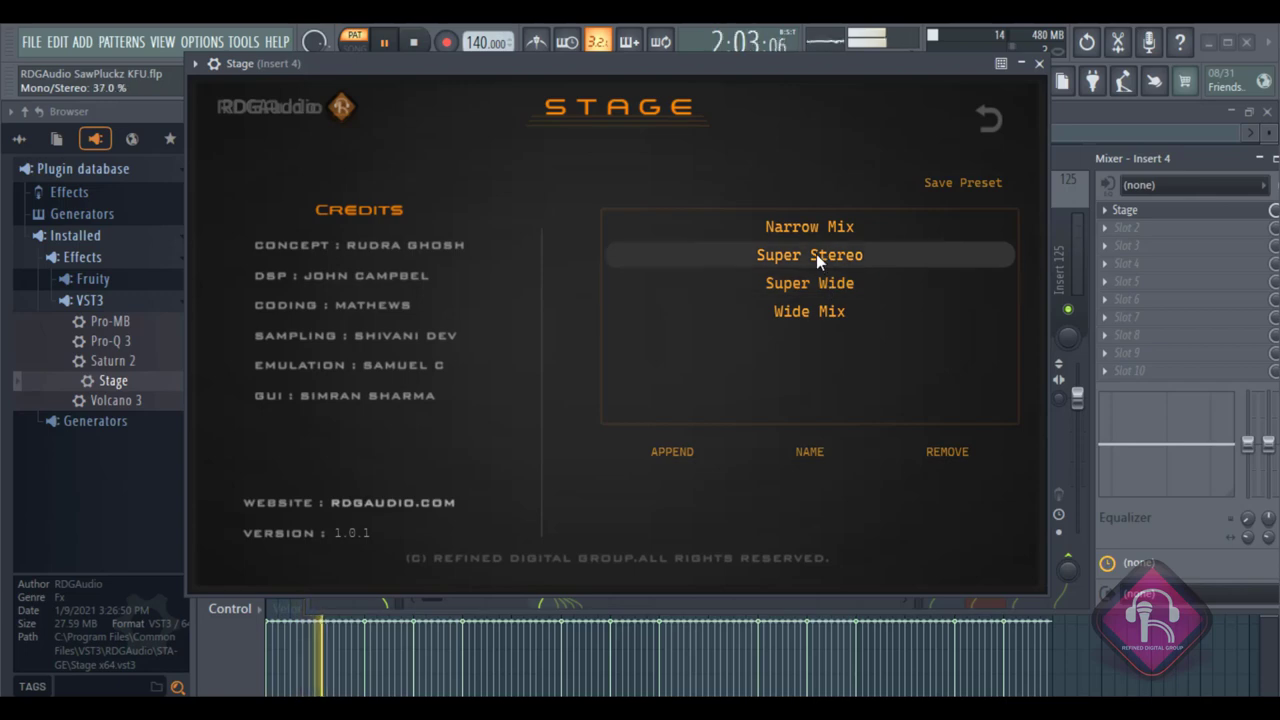
pyautogui.click(826, 289)
pyautogui.click(829, 312)
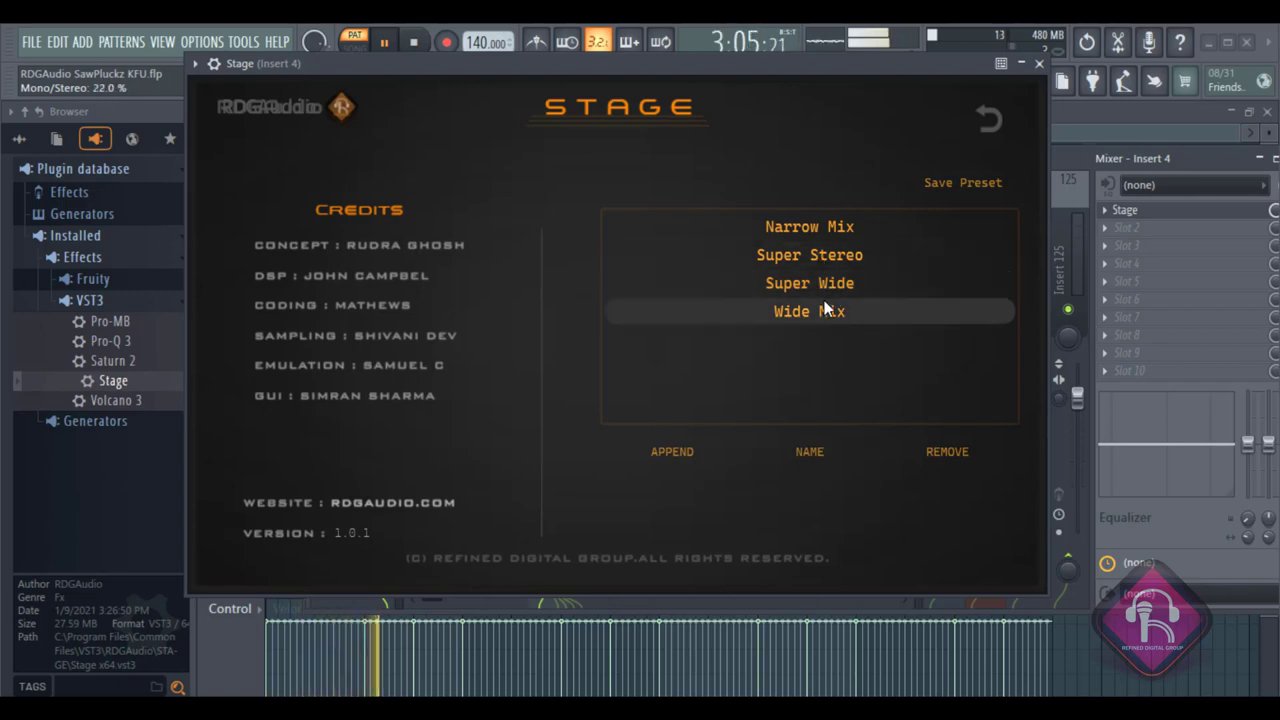
pyautogui.click(820, 285)
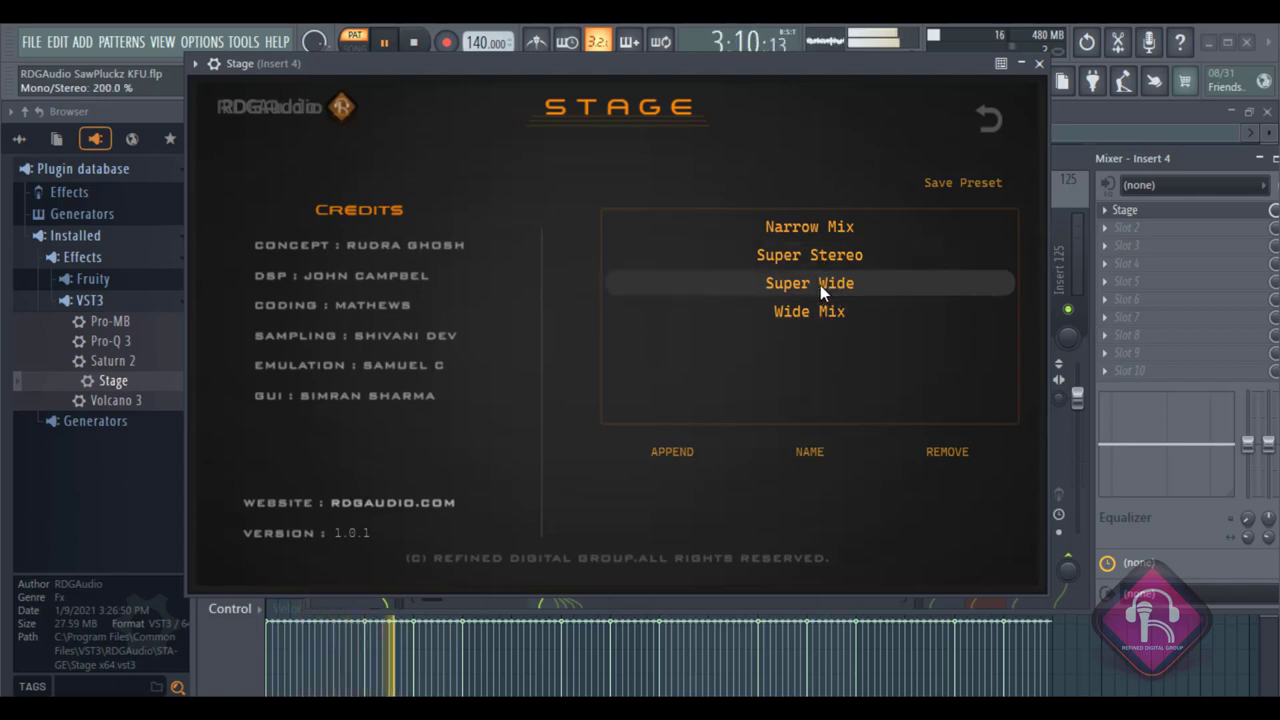
pyautogui.click(996, 118)
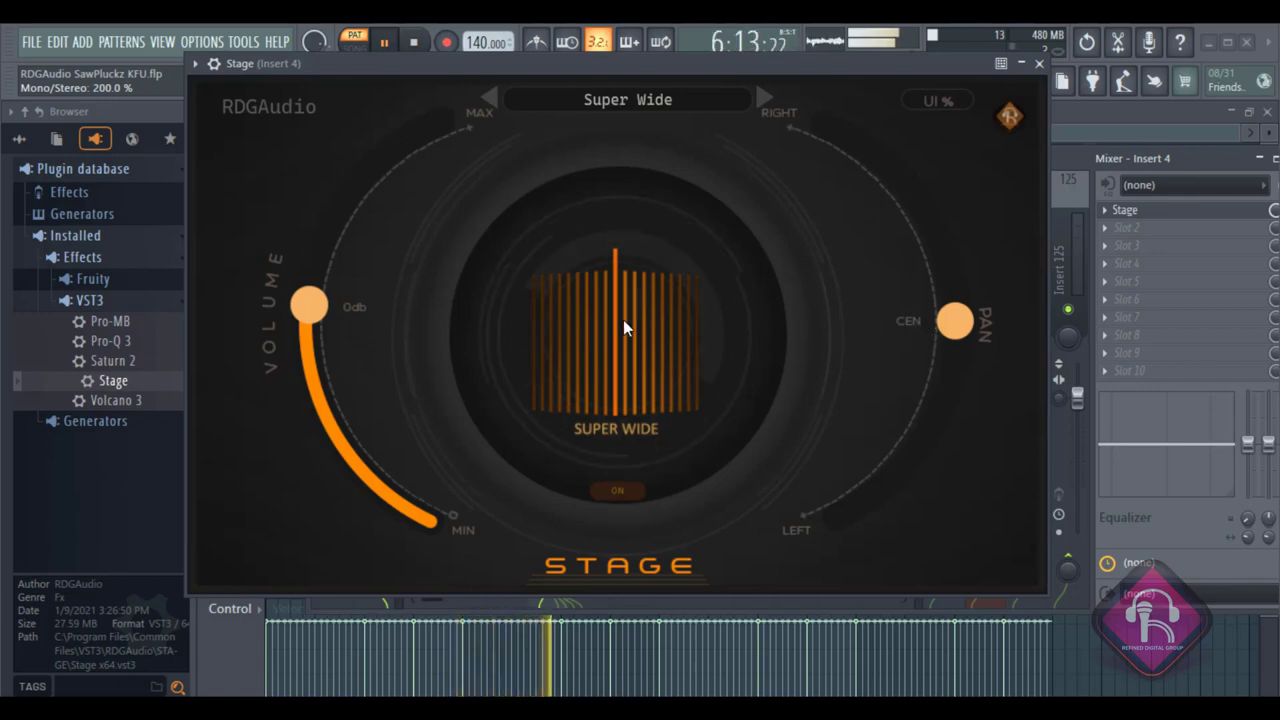
# Try a narrower stereo width of about 74% in Stage, restore it to 200%, and close the effect.
pyautogui.moveTo(623, 320); pyautogui.dragTo(628, 344)
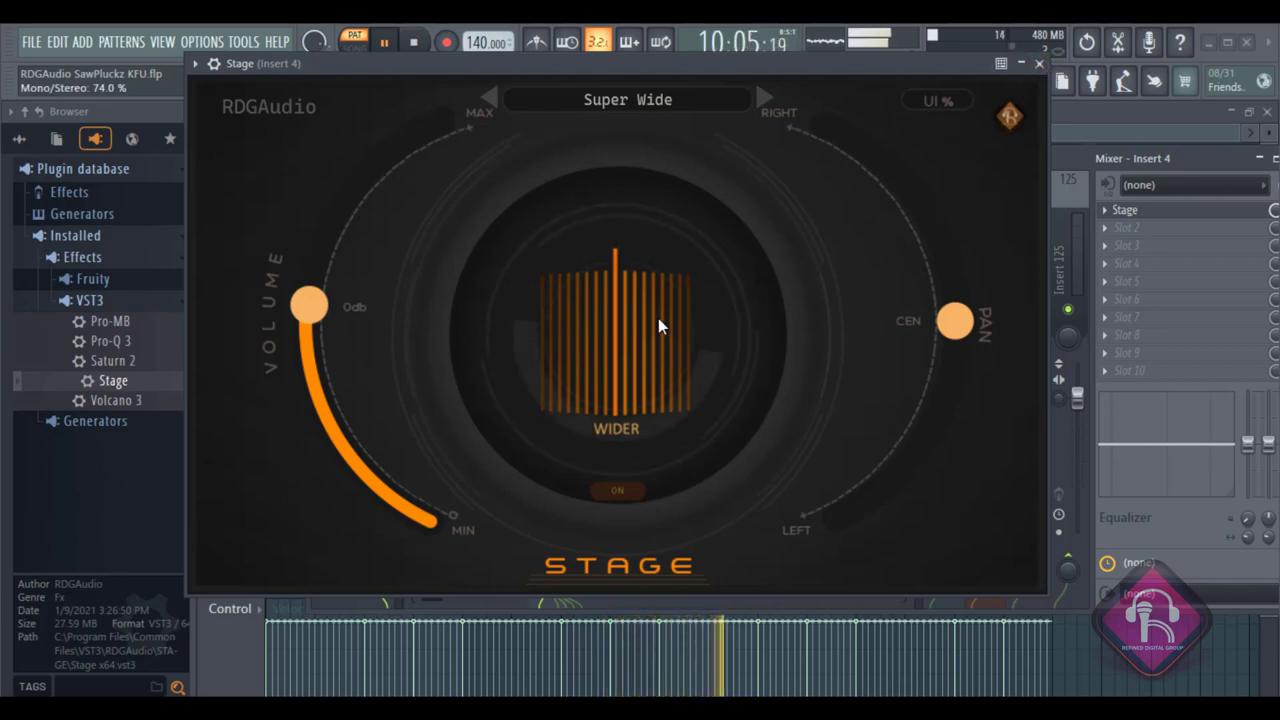
pyautogui.moveTo(658, 325); pyautogui.dragTo(663, 286)
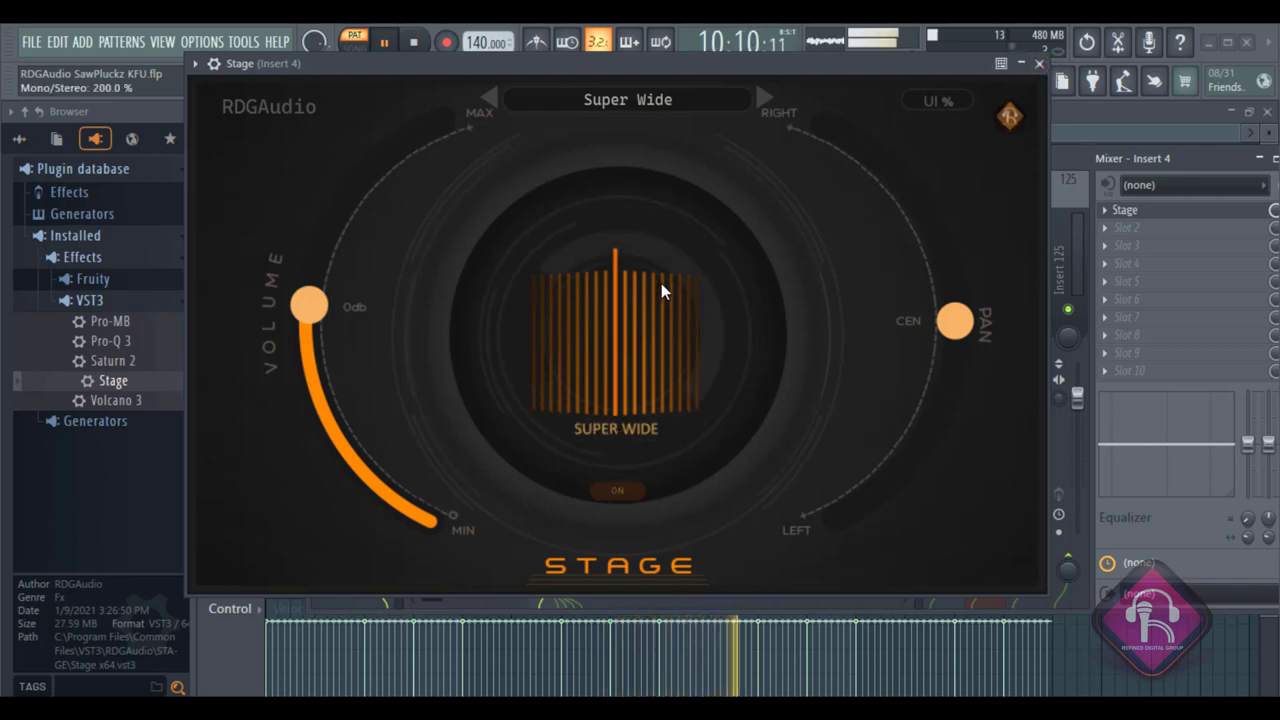
pyautogui.click(1039, 64)
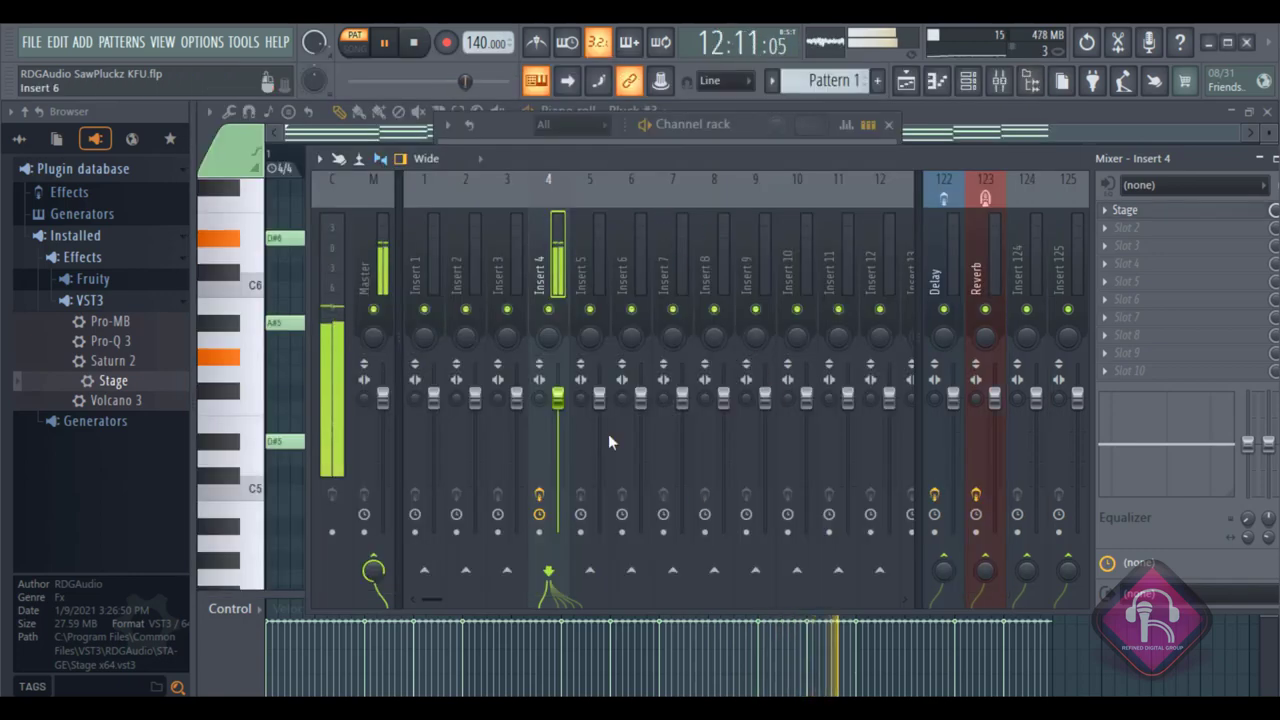
# Pause playback, load Gross Beat into Insert 4's second effect slot with the Sidechain volume pattern, and resume playback.
pyautogui.click(383, 42)
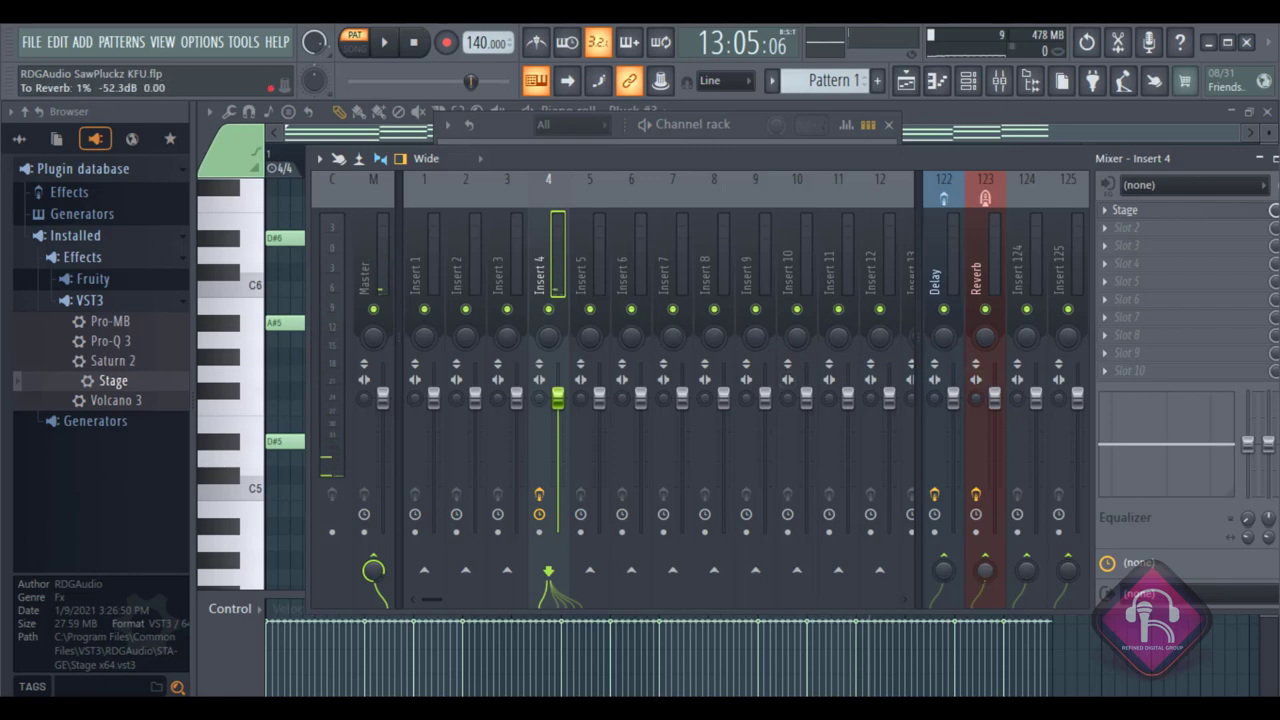
pyautogui.click(1127, 227)
pyautogui.click(857, 368)
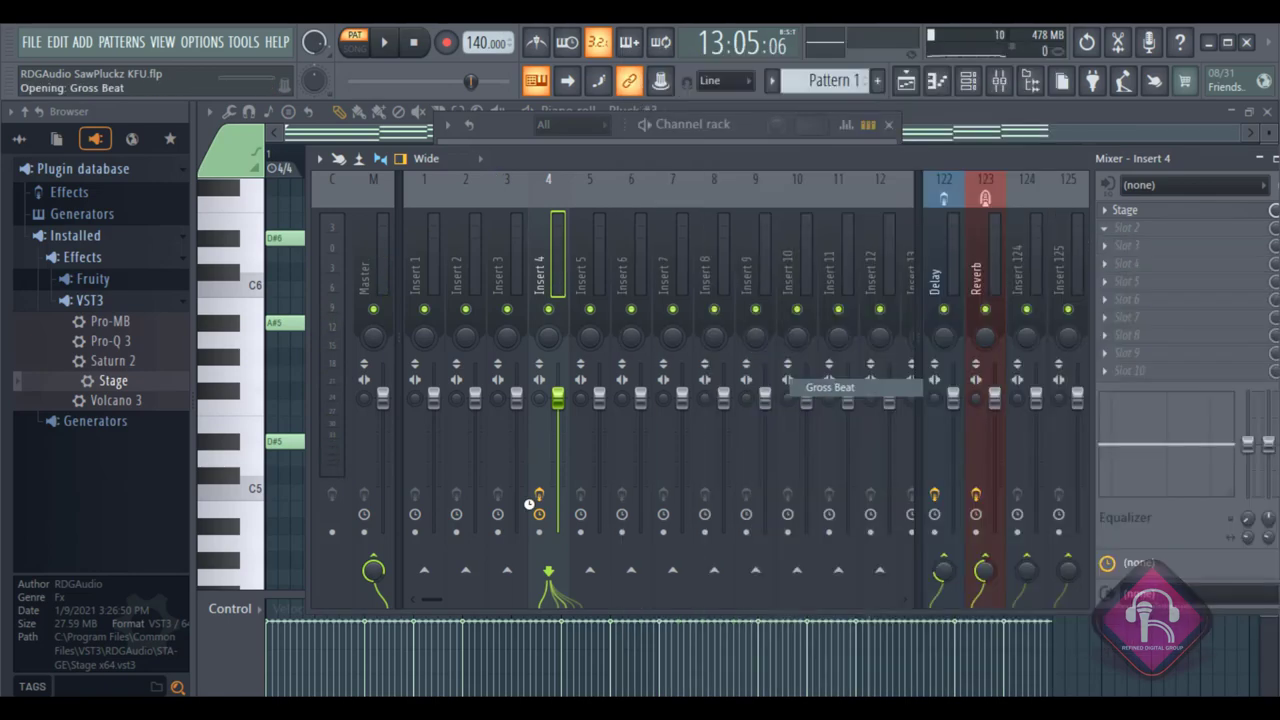
pyautogui.click(124, 593)
pyautogui.moveTo(400, 191); pyautogui.dragTo(534, 24)
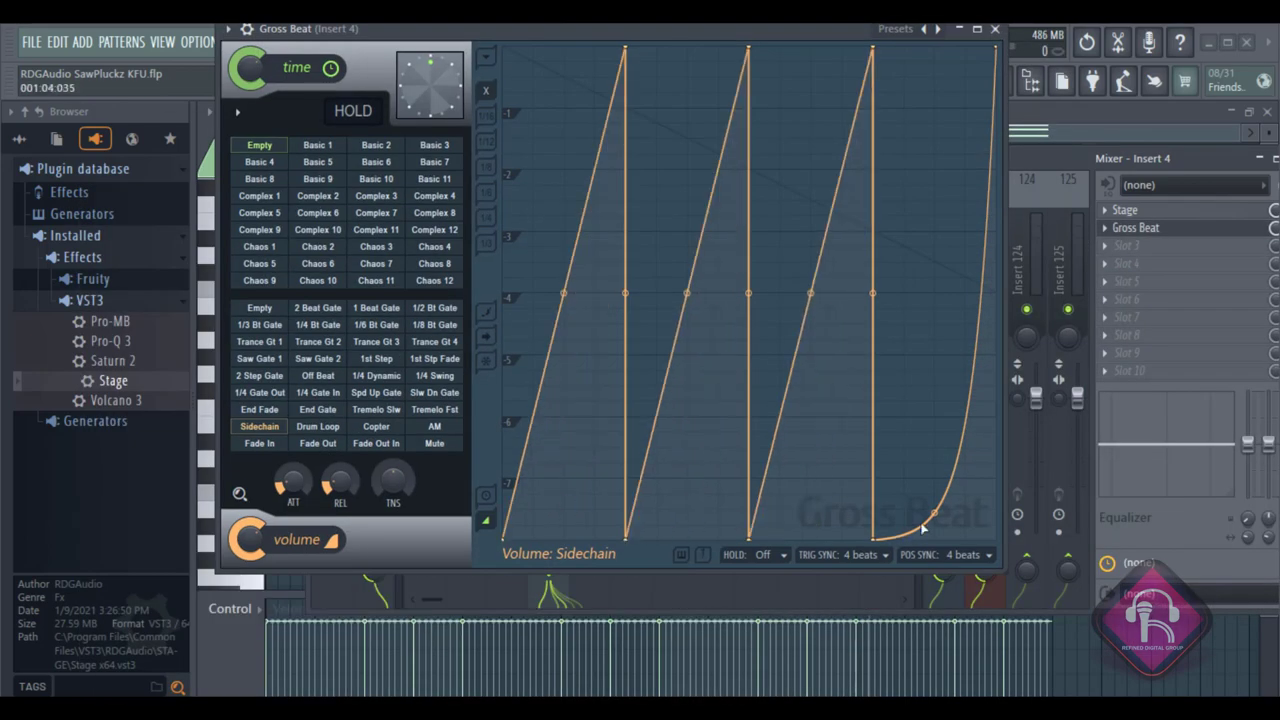
pyautogui.moveTo(395, 30); pyautogui.dragTo(395, 110)
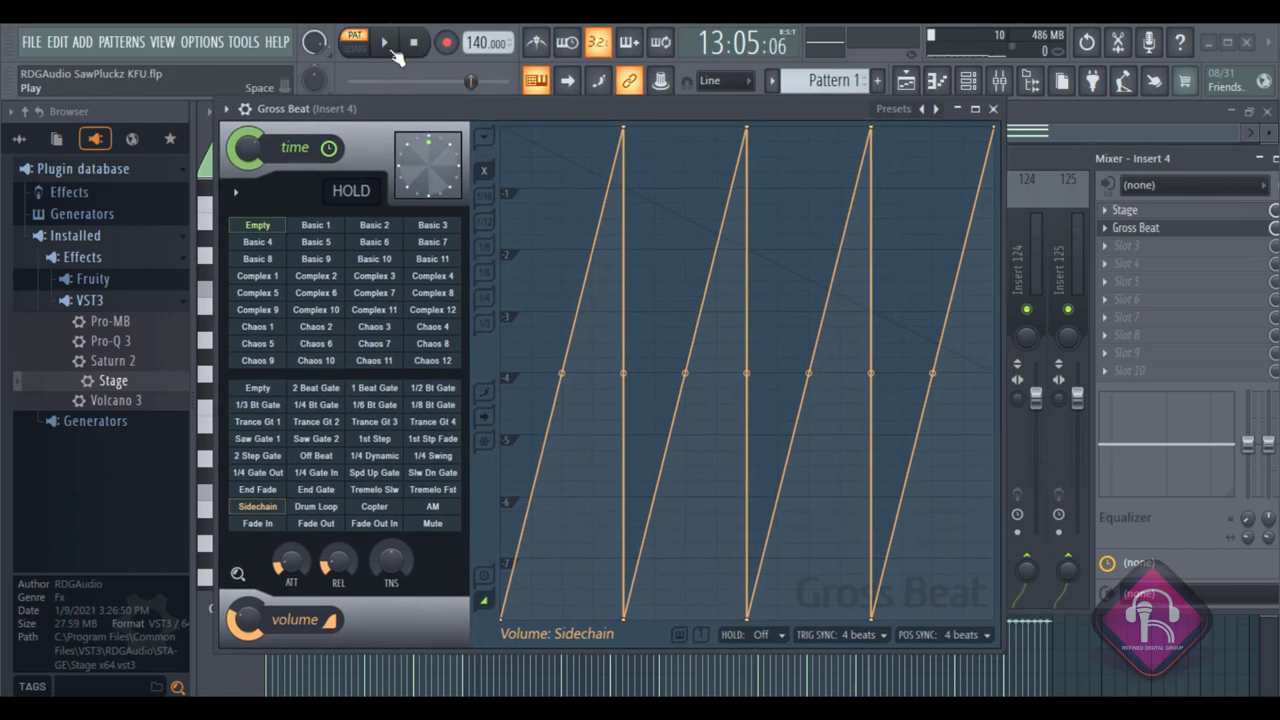
pyautogui.click(383, 42)
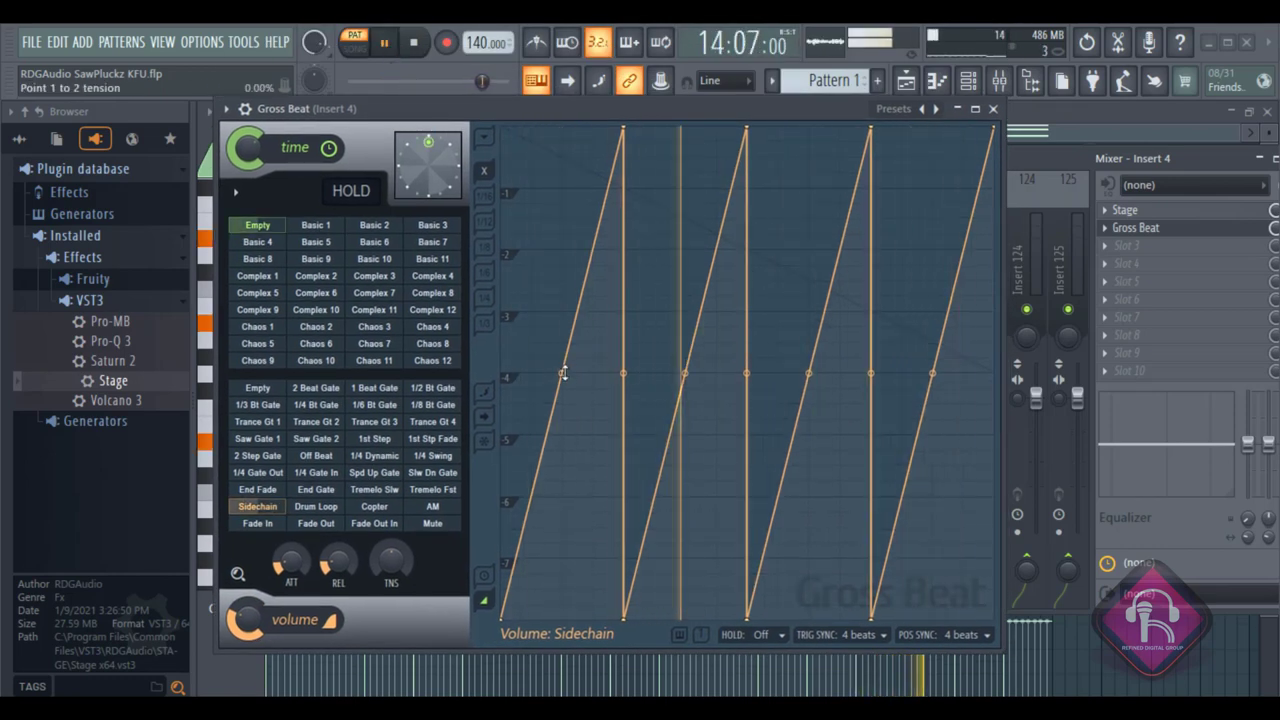
# Bend the four rising segments of Gross Beat's Sidechain volume curve downward and close the effect.
pyautogui.moveTo(561, 373); pyautogui.dragTo(612, 436)
pyautogui.moveTo(685, 374); pyautogui.dragTo(685, 447)
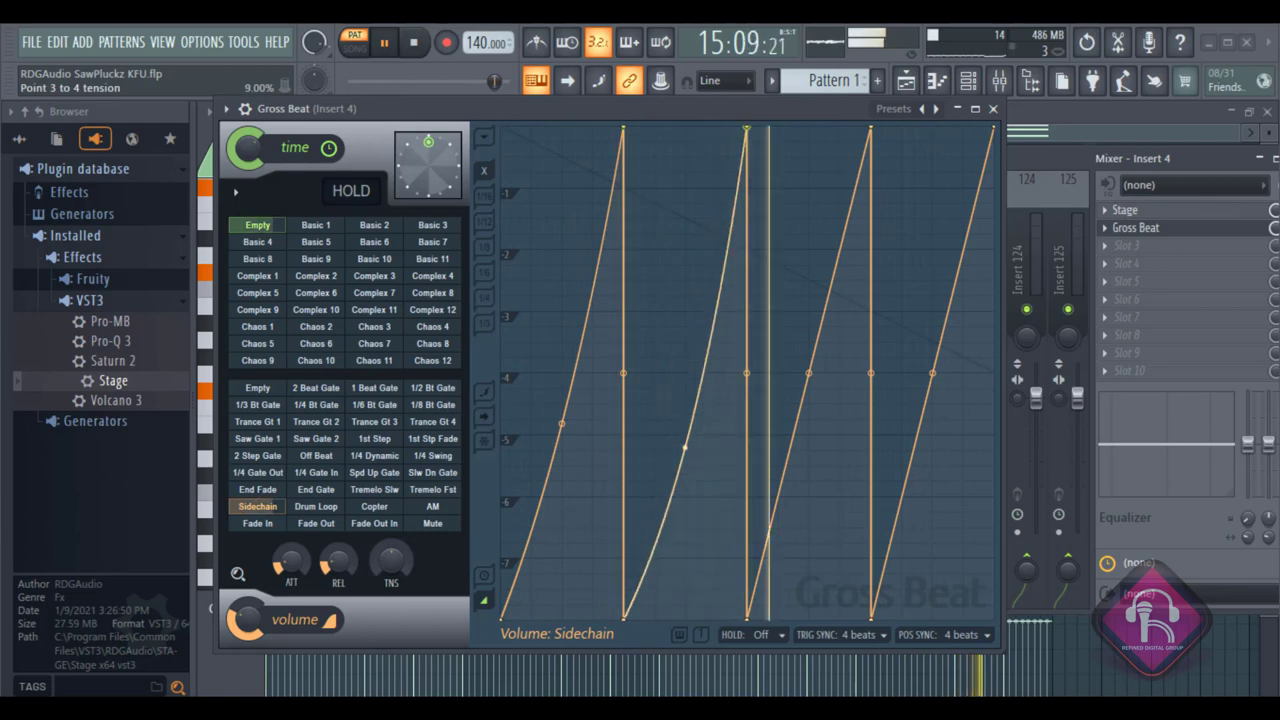
pyautogui.moveTo(808, 373); pyautogui.dragTo(808, 455)
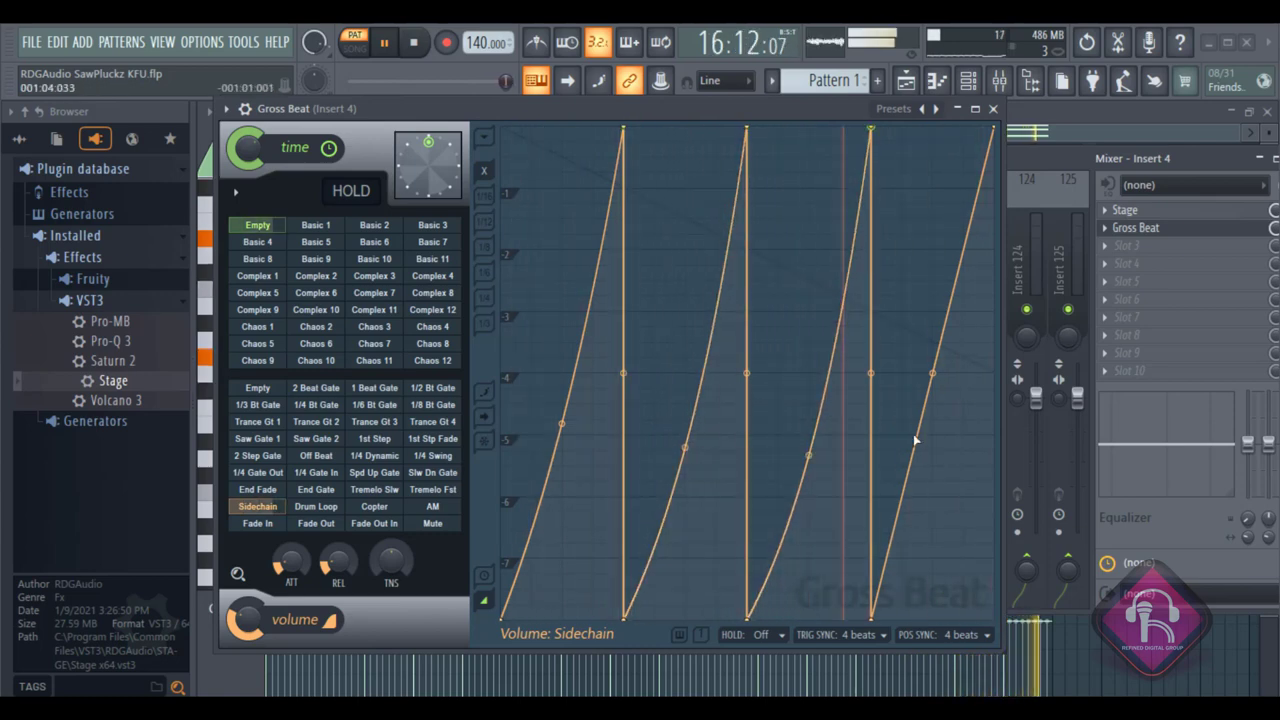
pyautogui.moveTo(932, 373); pyautogui.dragTo(932, 473)
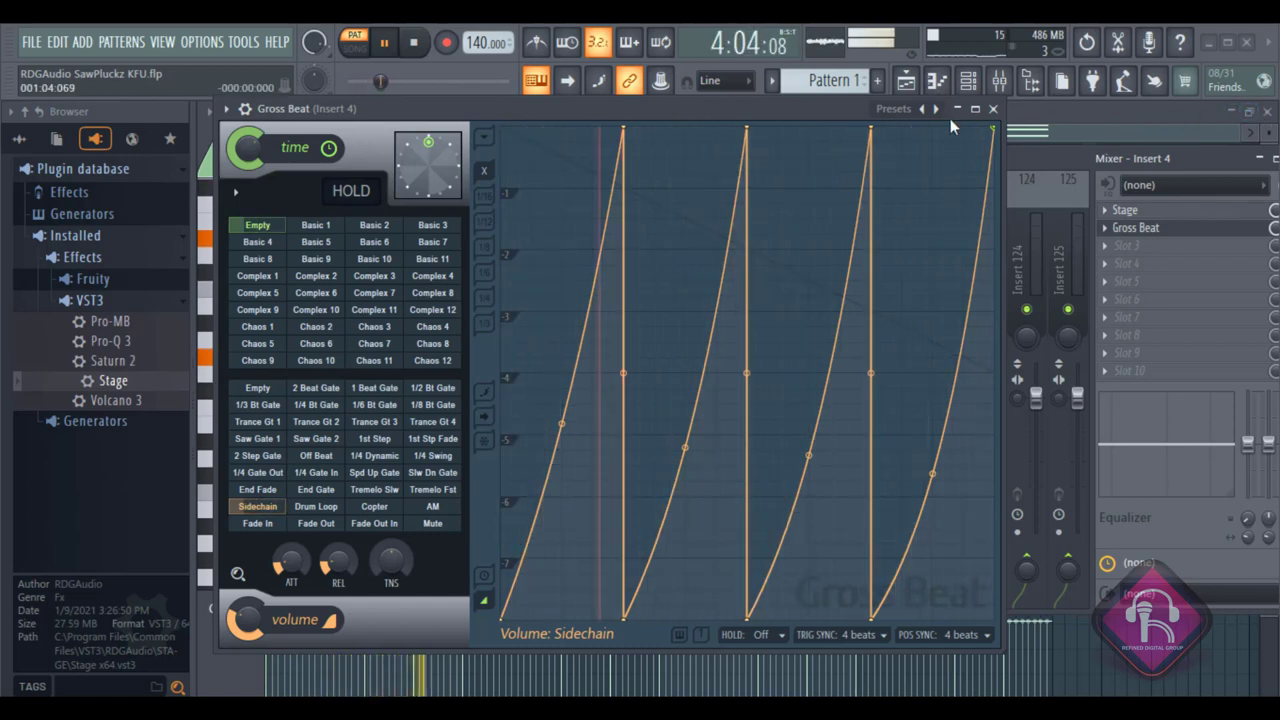
pyautogui.click(993, 108)
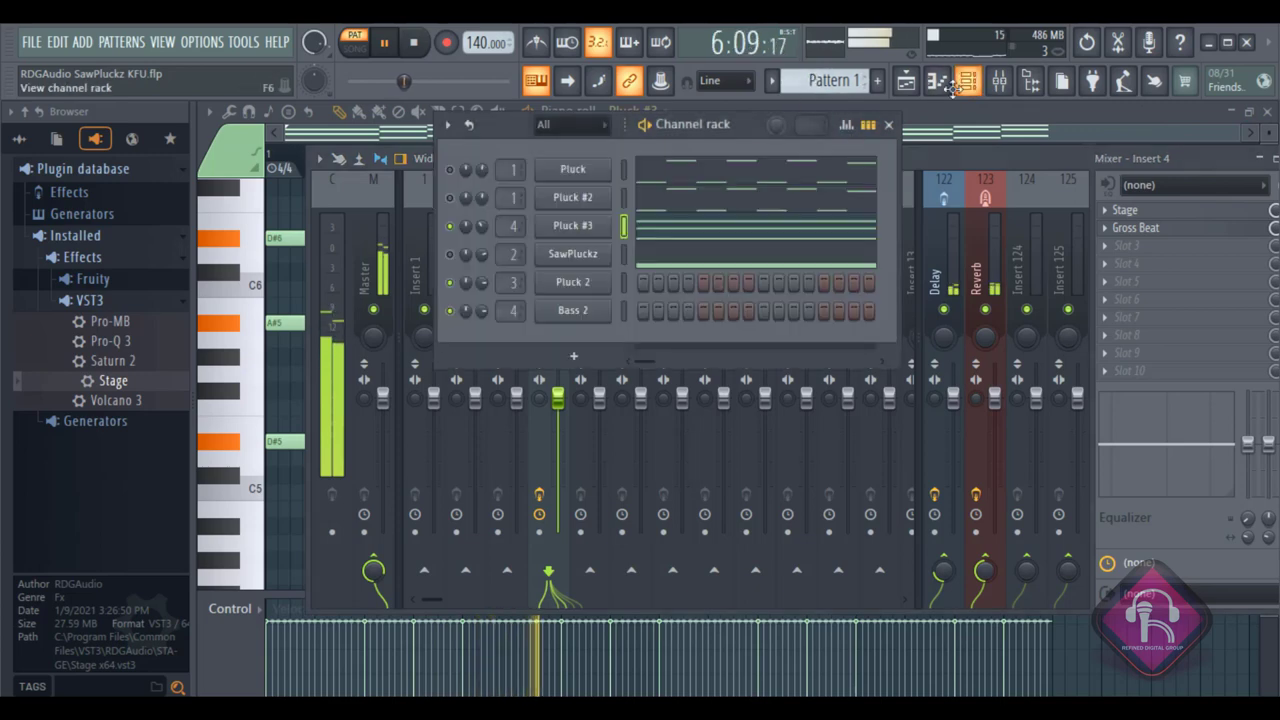
# Reopen Pluck #3 from the channel rack, lower its equalizer's Mid gain to -1.64 dB, and close the synth.
pyautogui.click(966, 82)
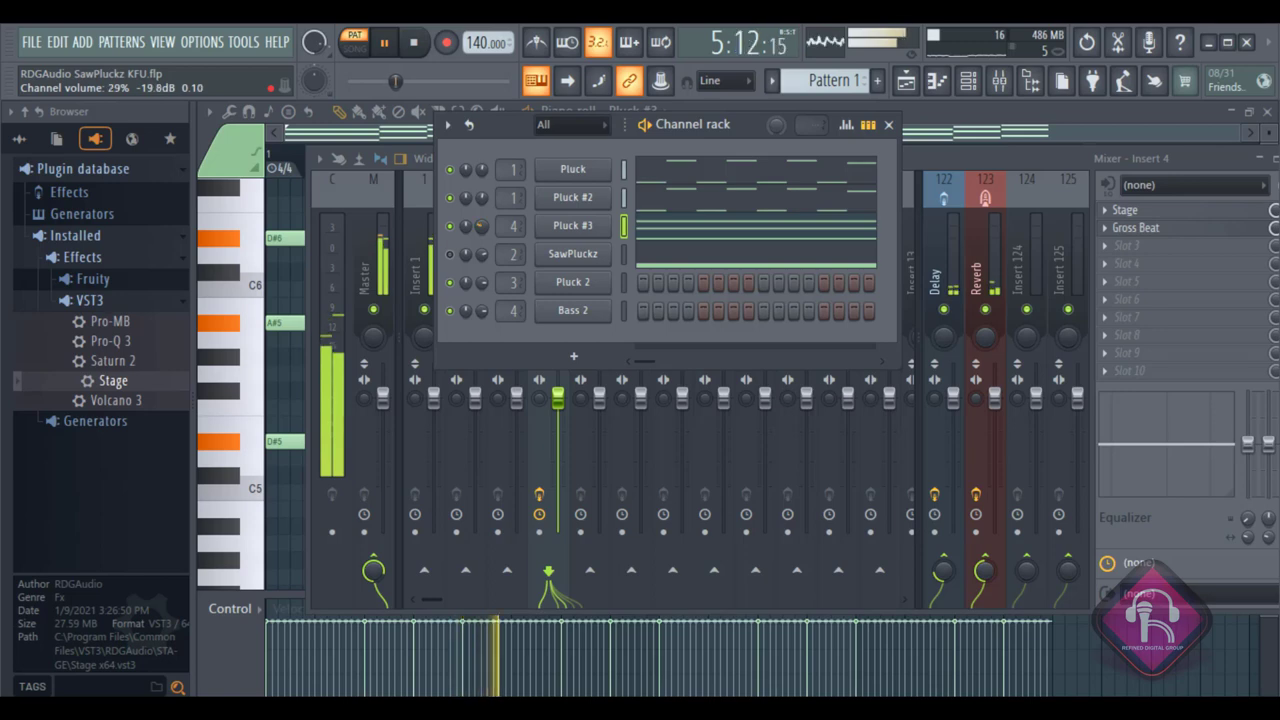
pyautogui.click(565, 228)
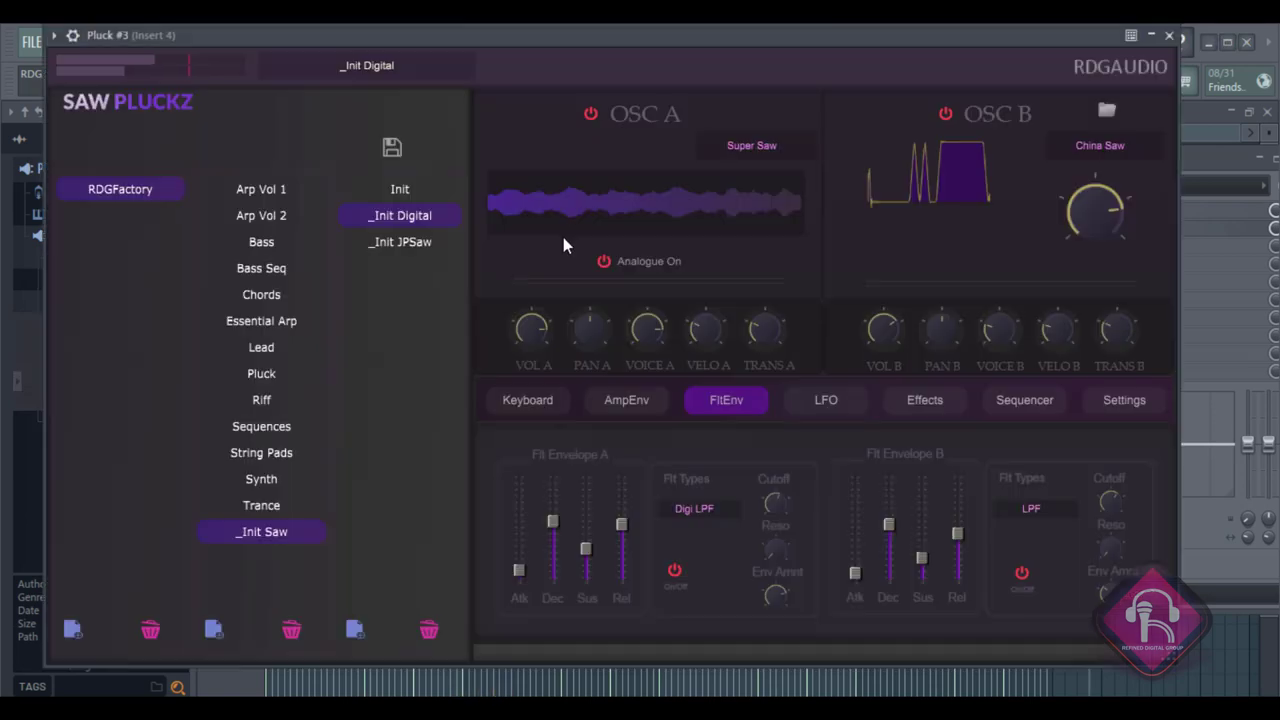
pyautogui.click(922, 402)
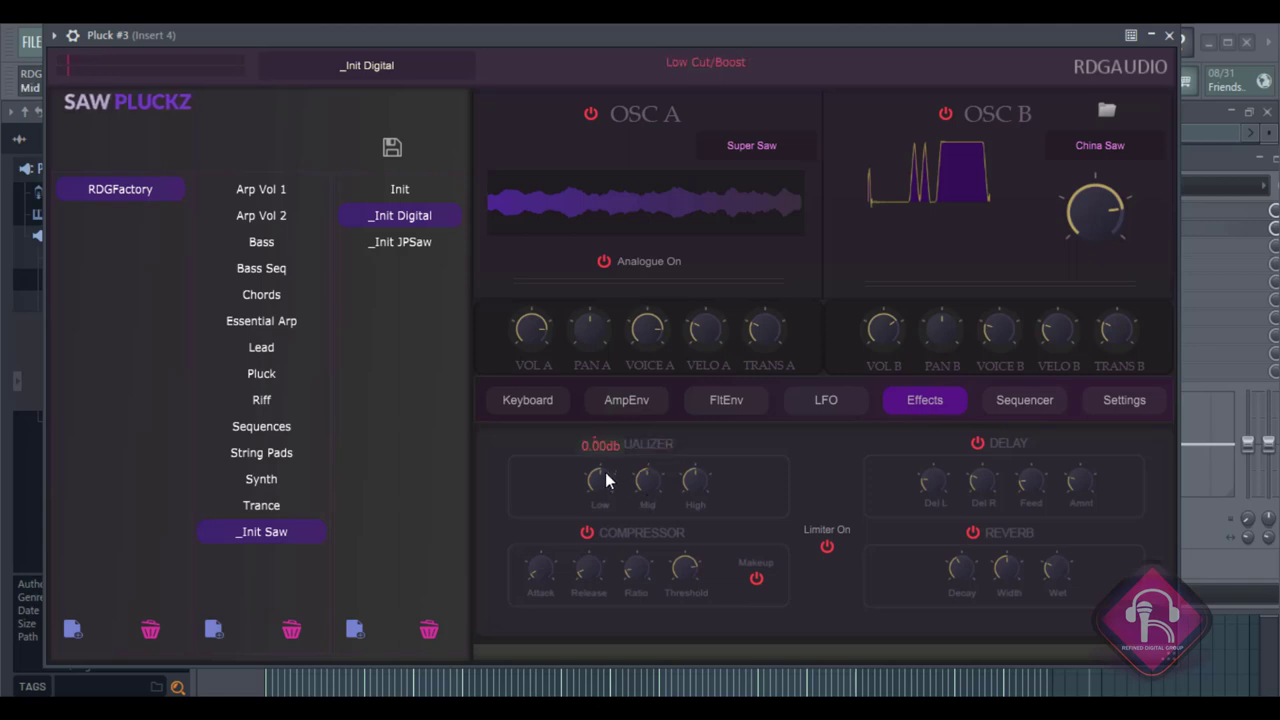
pyautogui.moveTo(697, 484); pyautogui.dragTo(686, 492)
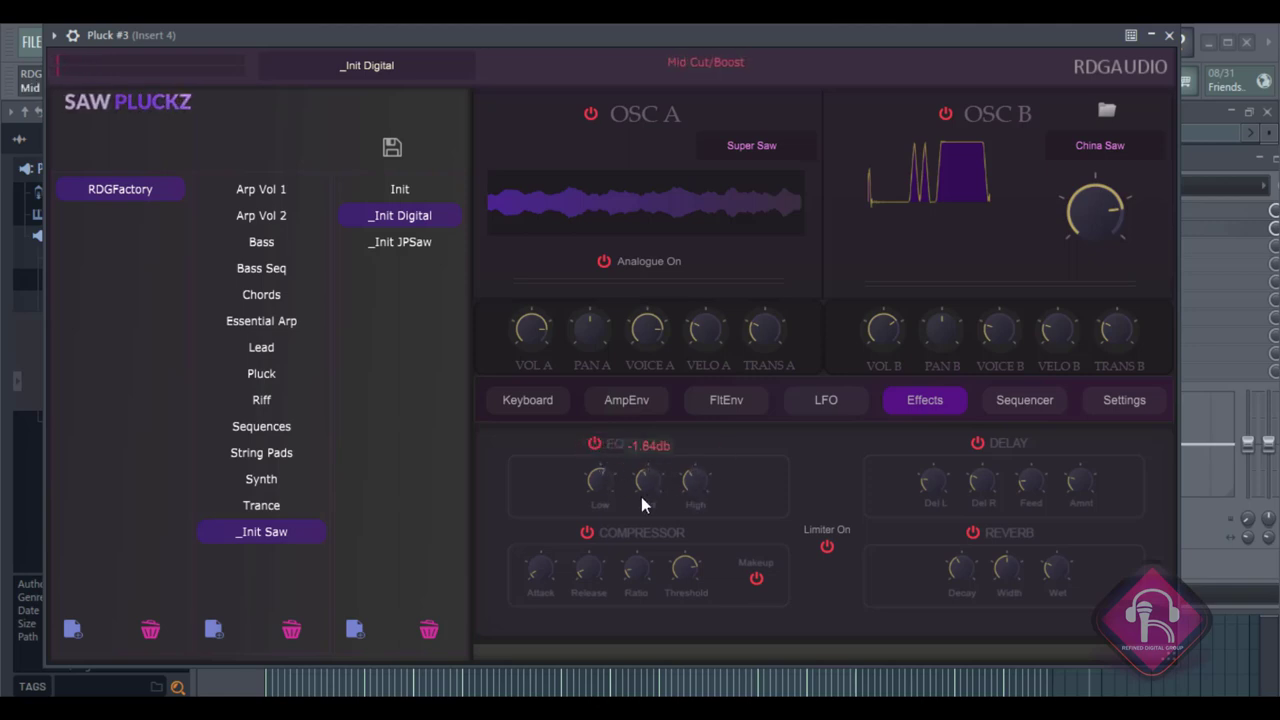
pyautogui.click(1168, 36)
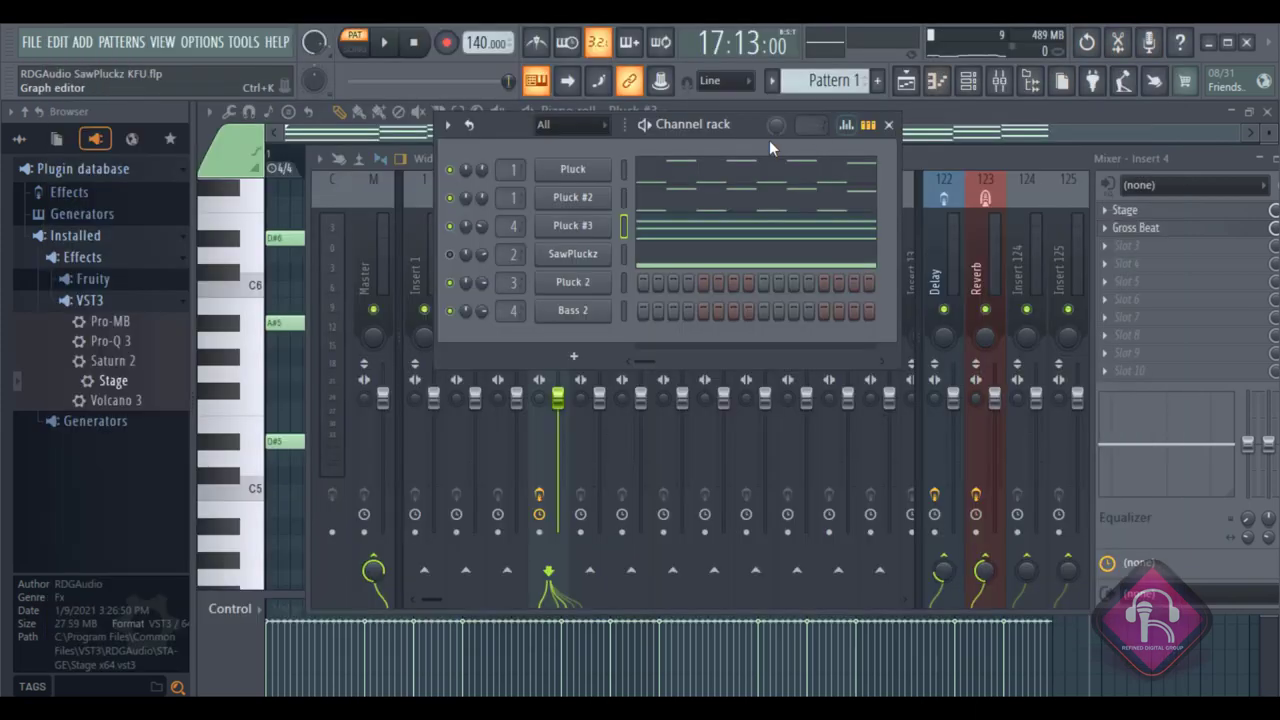
# Play the pattern briefly, pause it, and clone the Pluck #3 channel.
pyautogui.click(380, 50)
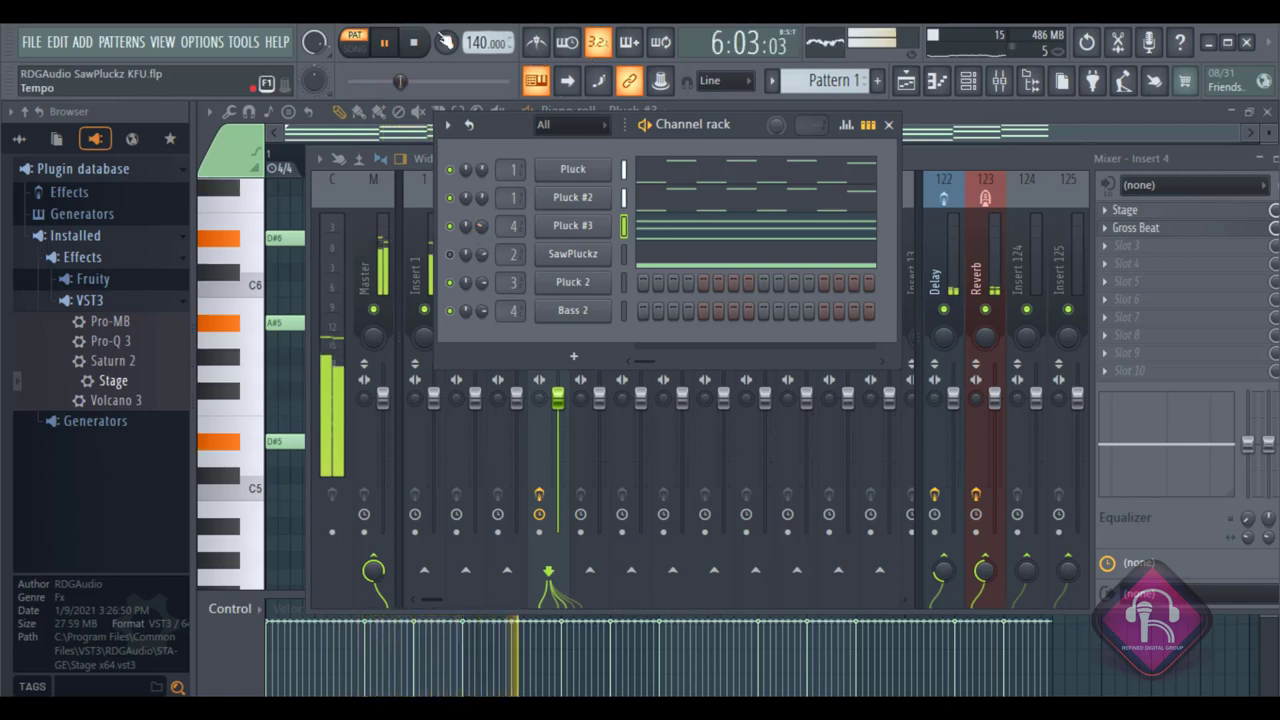
pyautogui.click(385, 45)
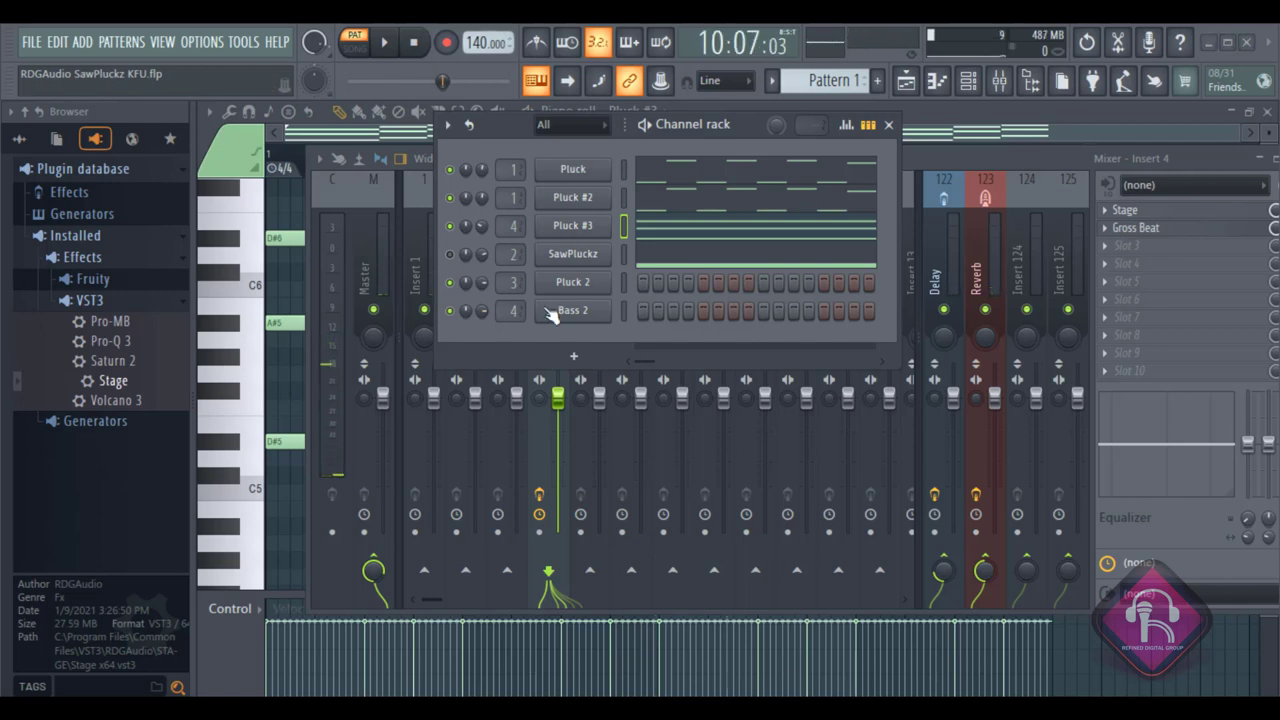
pyautogui.rightClick(595, 233)
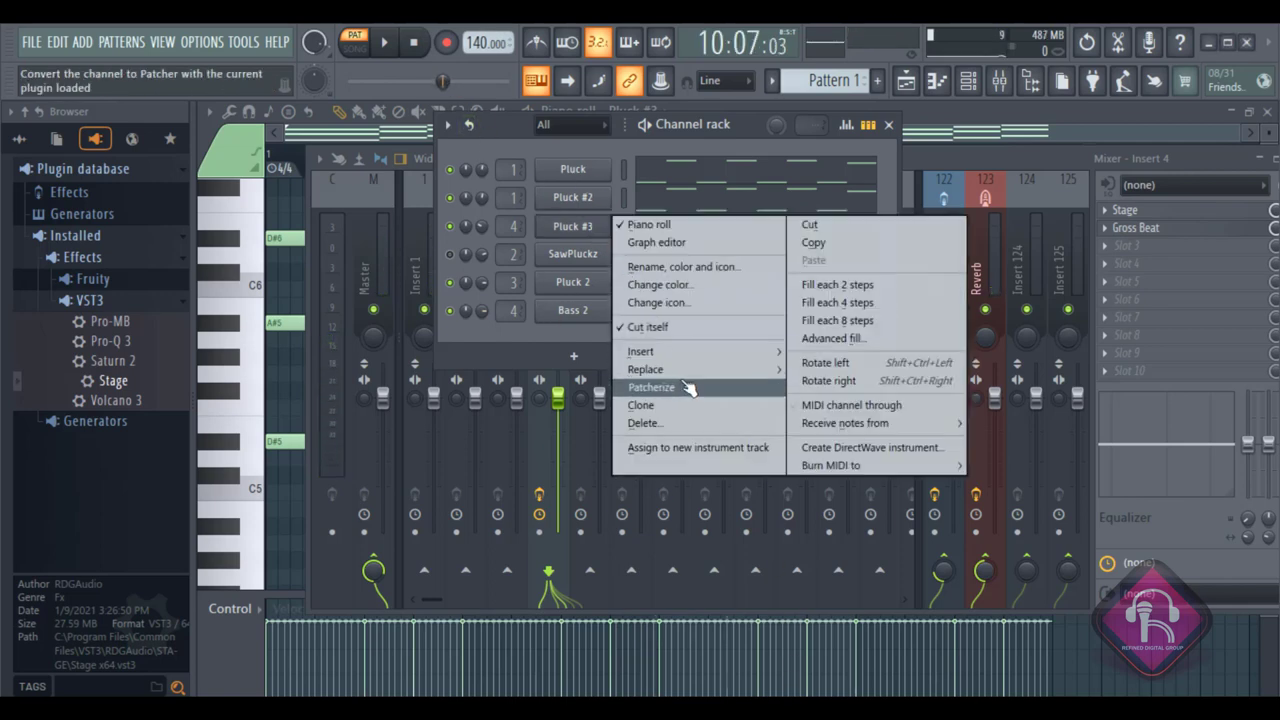
pyautogui.click(665, 404)
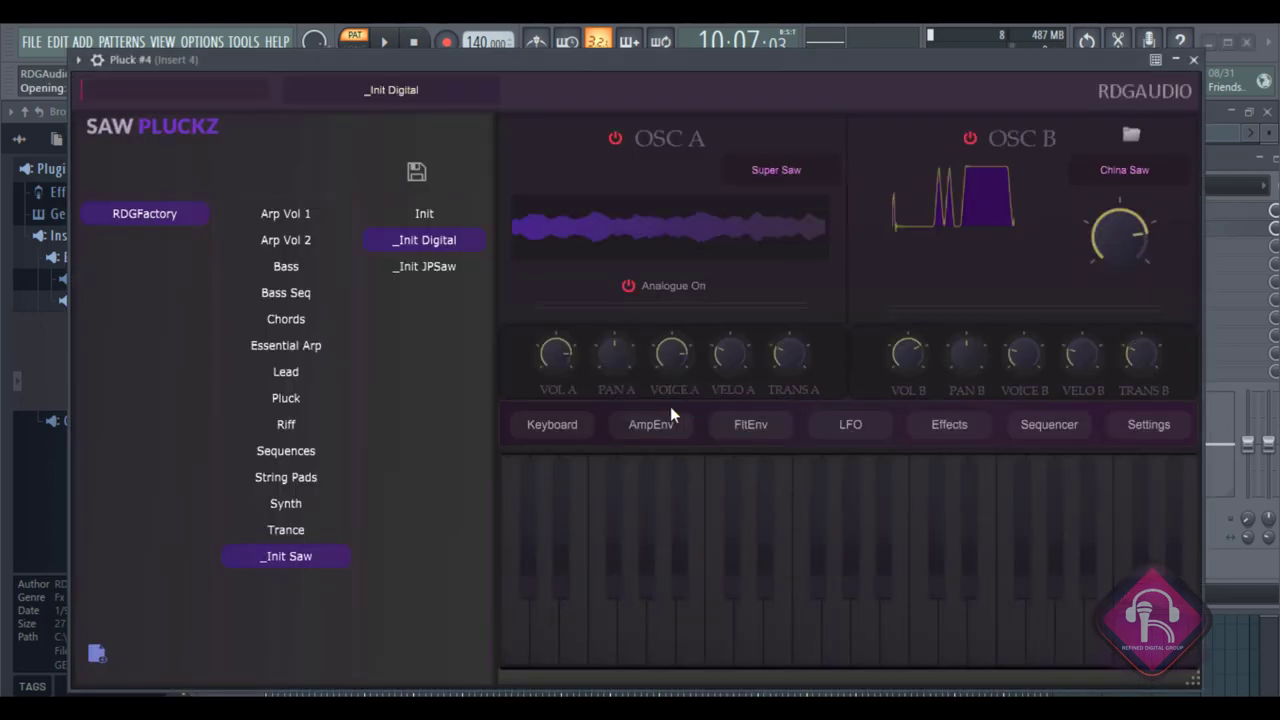
pyautogui.moveTo(529, 68); pyautogui.dragTo(790, 398)
# Copy Pluck #3's notes into the Pluck #4 channel and mute Pluck #3.
pyautogui.rightClick(609, 220)
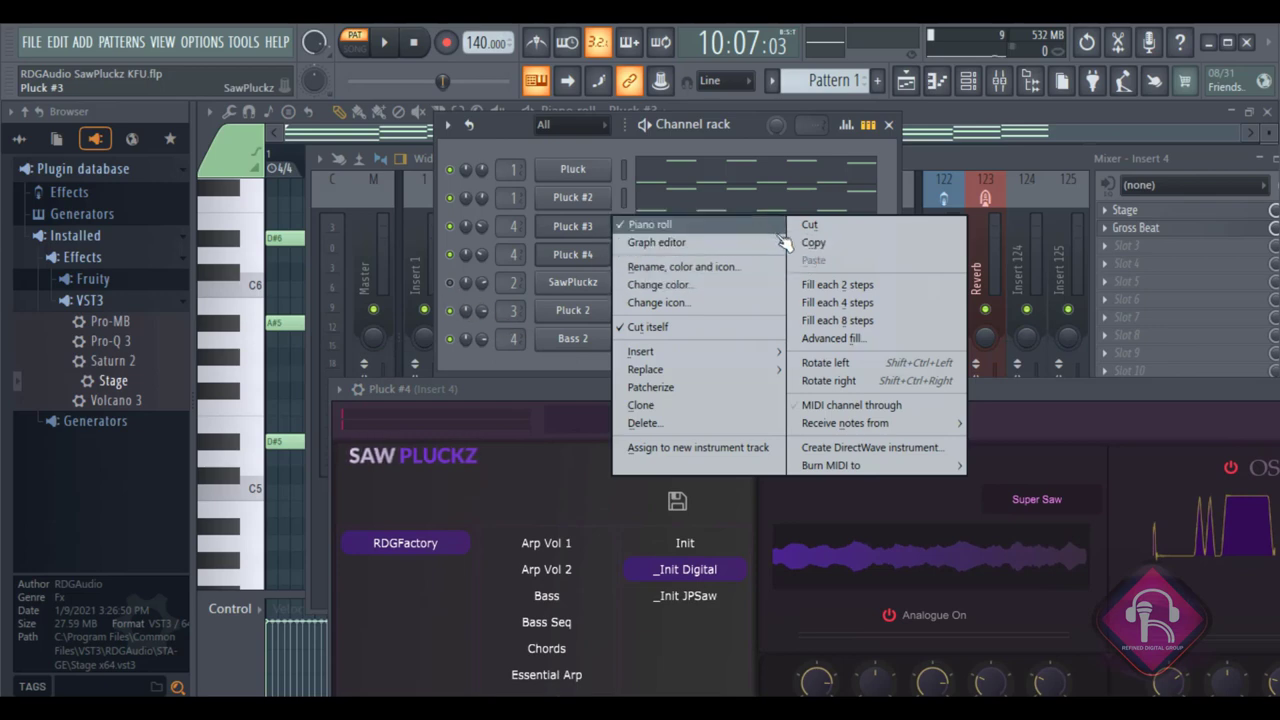
pyautogui.click(595, 266)
pyautogui.rightClick(606, 246)
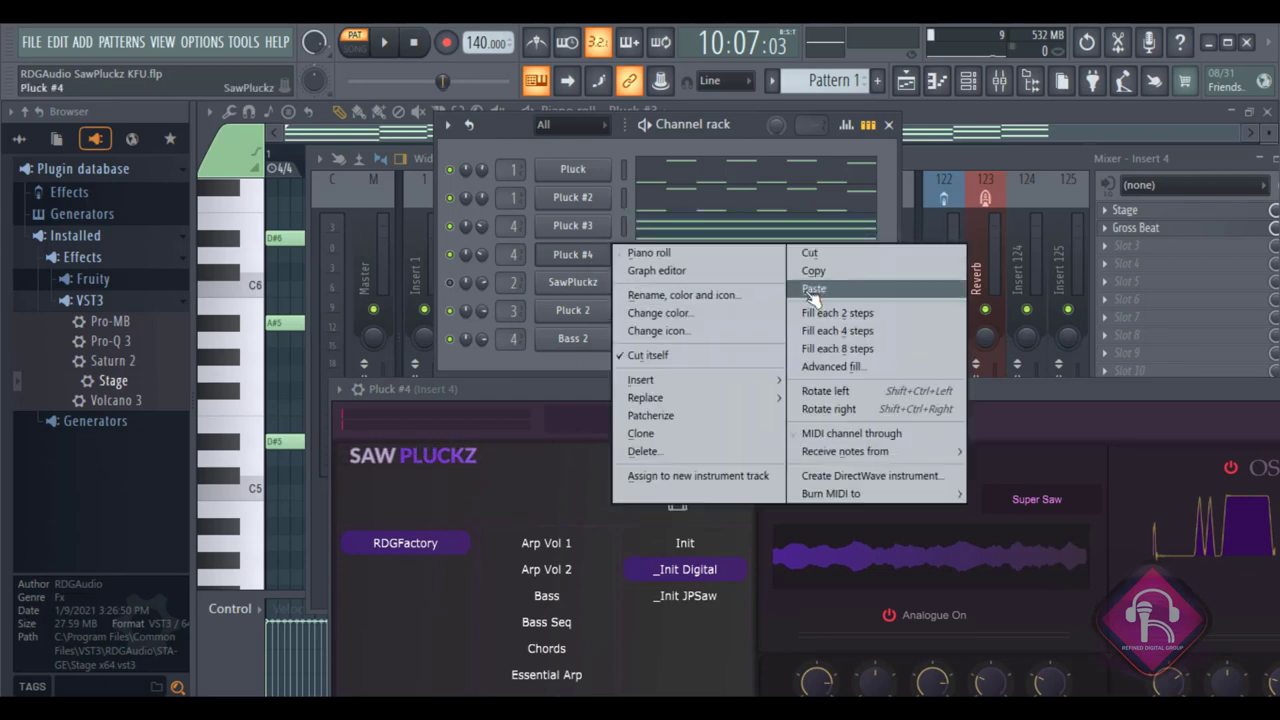
pyautogui.click(823, 289)
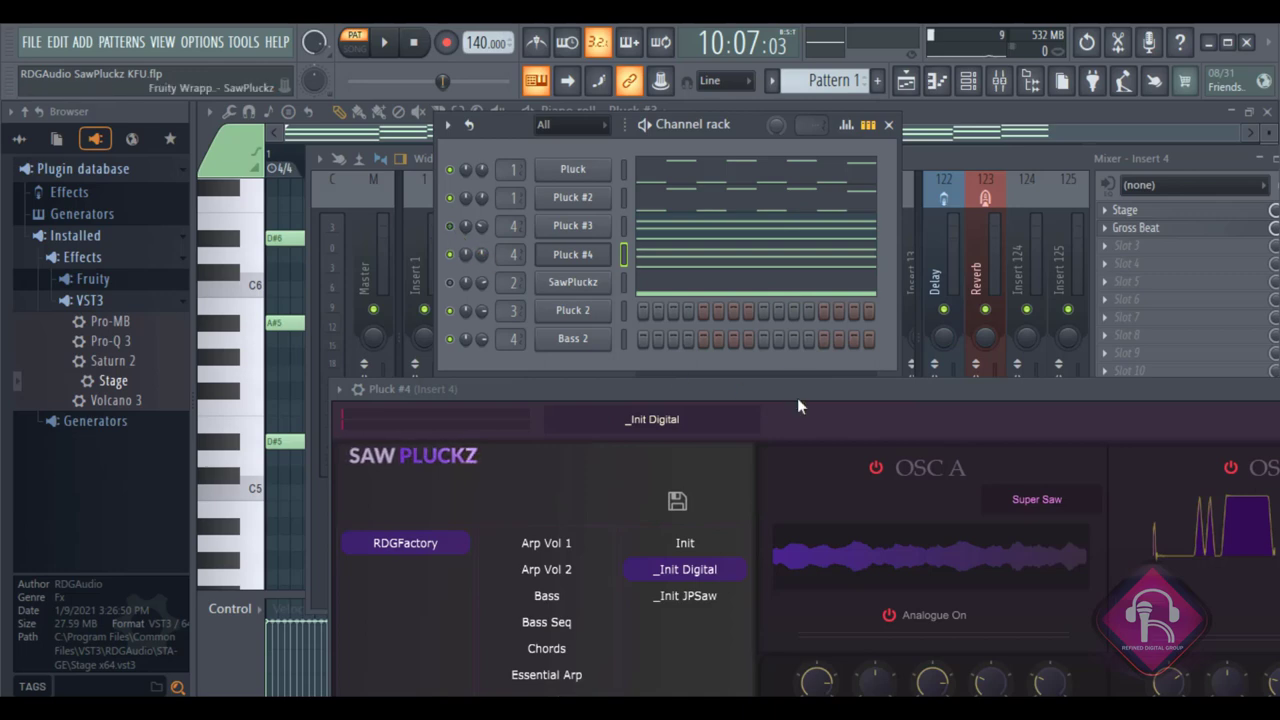
# Load the STR Kantabai Chalu preset from String Pads into Pluck #4 and resume playback.
pyautogui.moveTo(797, 395); pyautogui.dragTo(693, 120)
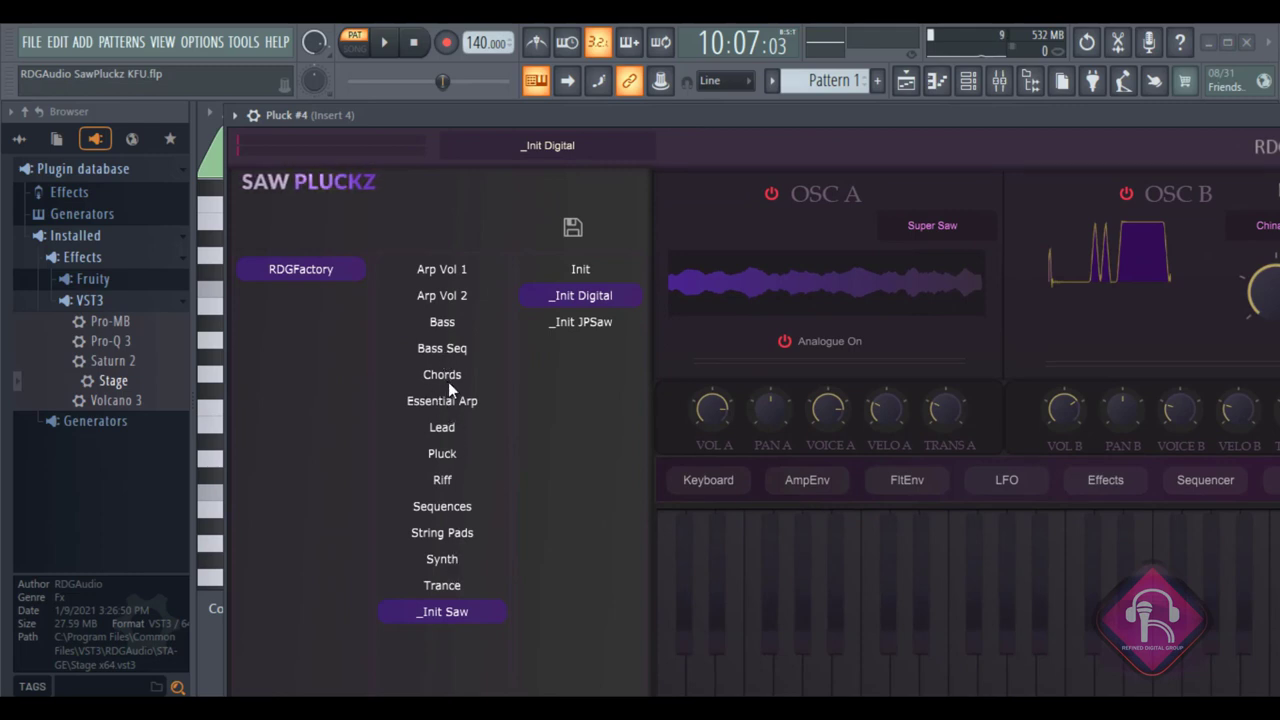
pyautogui.click(463, 535)
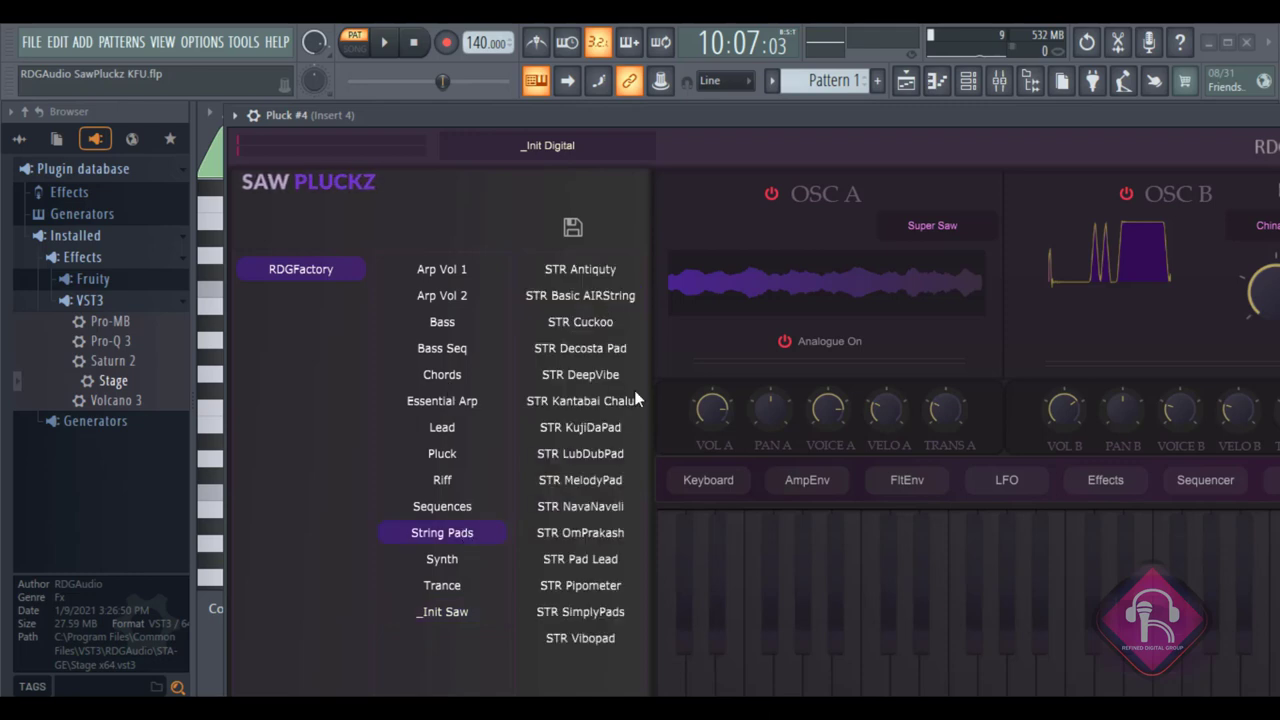
pyautogui.click(585, 402)
pyautogui.click(386, 45)
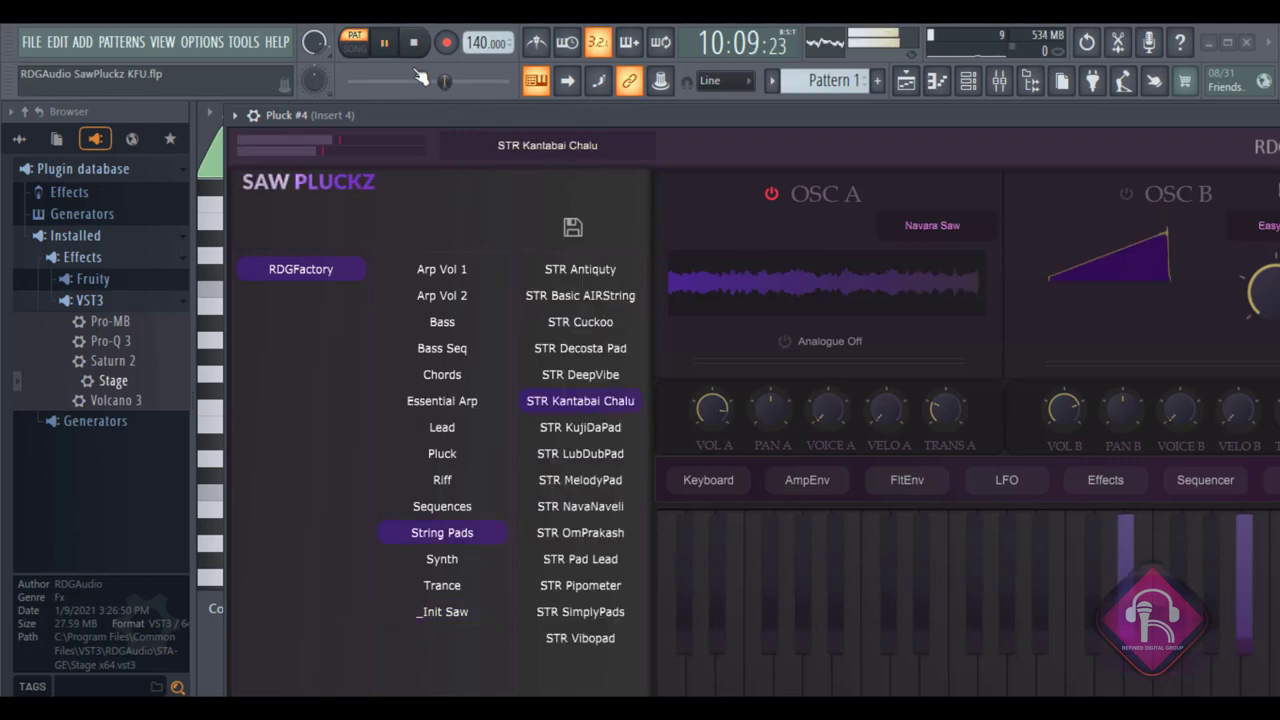
# Set Pluck #4's channel volume to about 73%, unmute Pluck #3, and balance its volume against Pluck #4.
pyautogui.moveTo(559, 121); pyautogui.dragTo(545, 408)
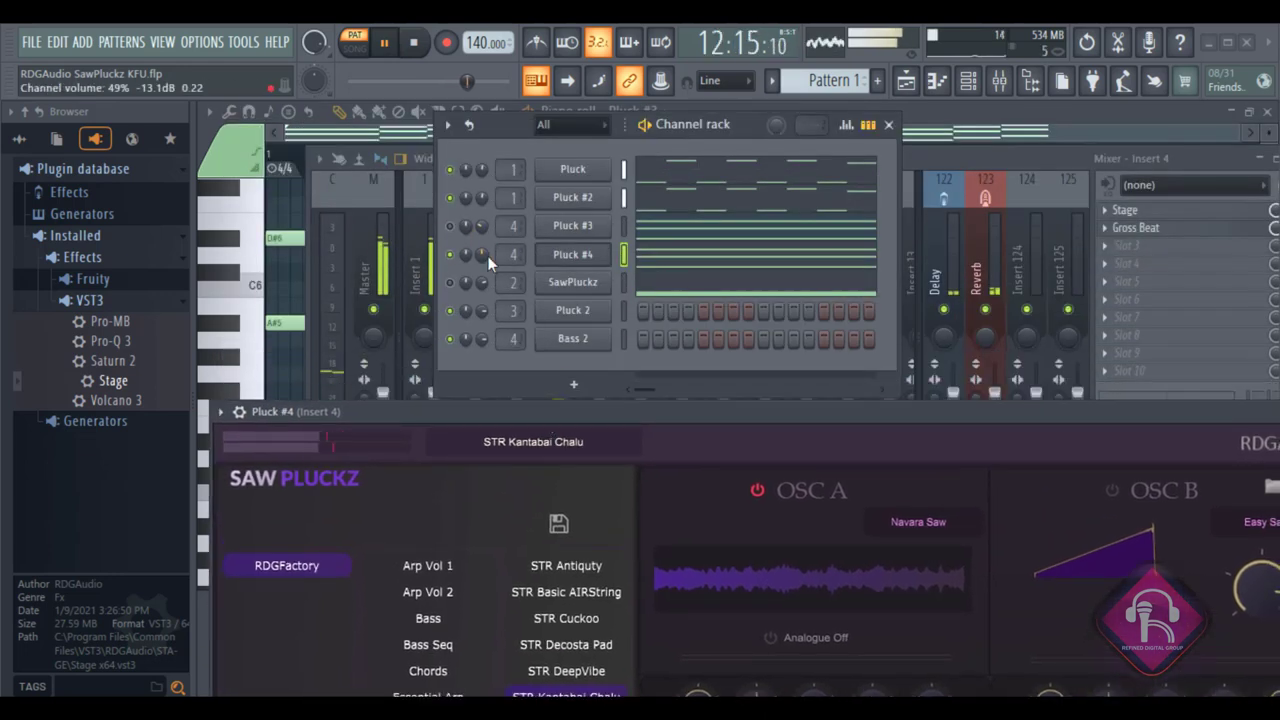
pyautogui.moveTo(482, 254); pyautogui.dragTo(482, 270)
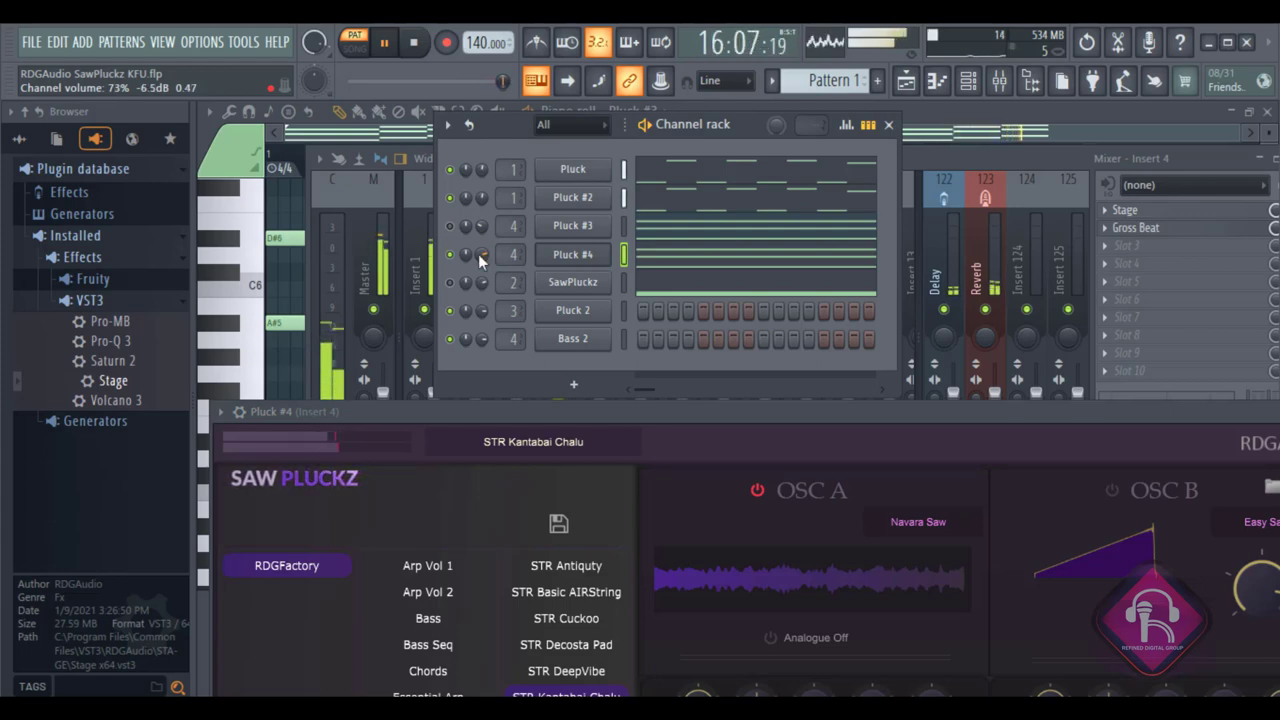
pyautogui.moveTo(481, 226); pyautogui.dragTo(481, 256)
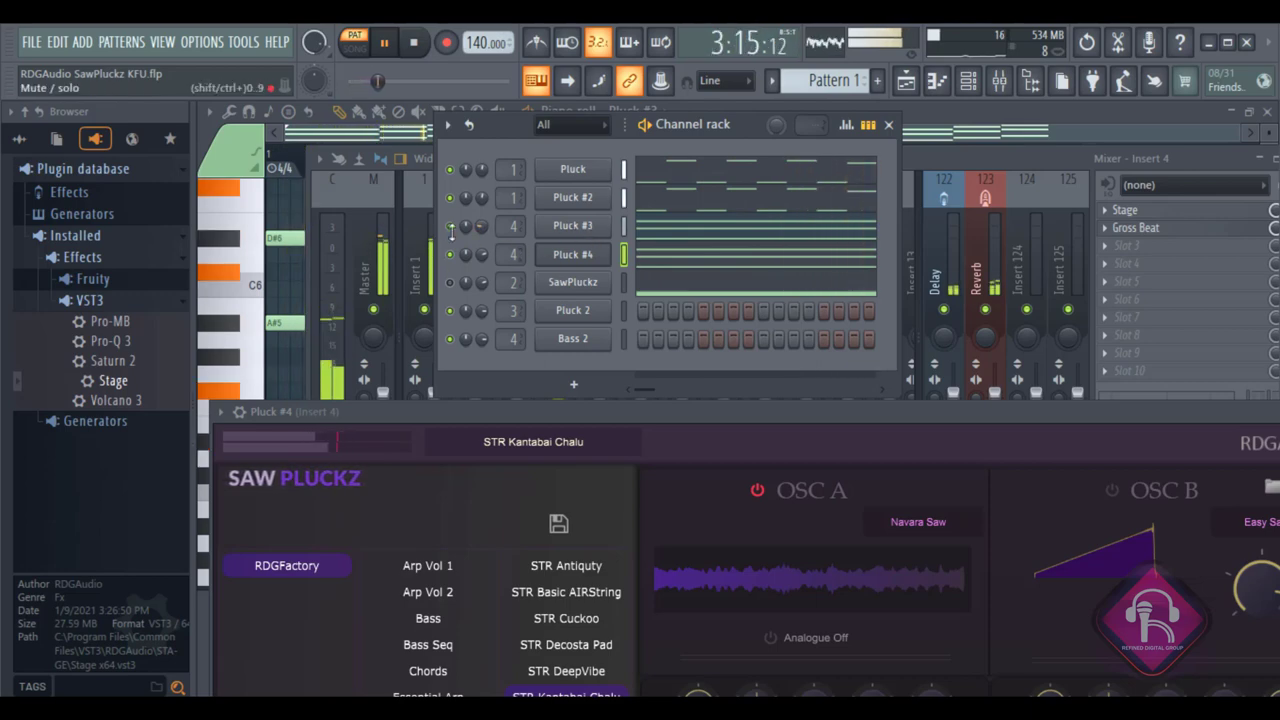
pyautogui.moveTo(489, 224); pyautogui.dragTo(489, 236)
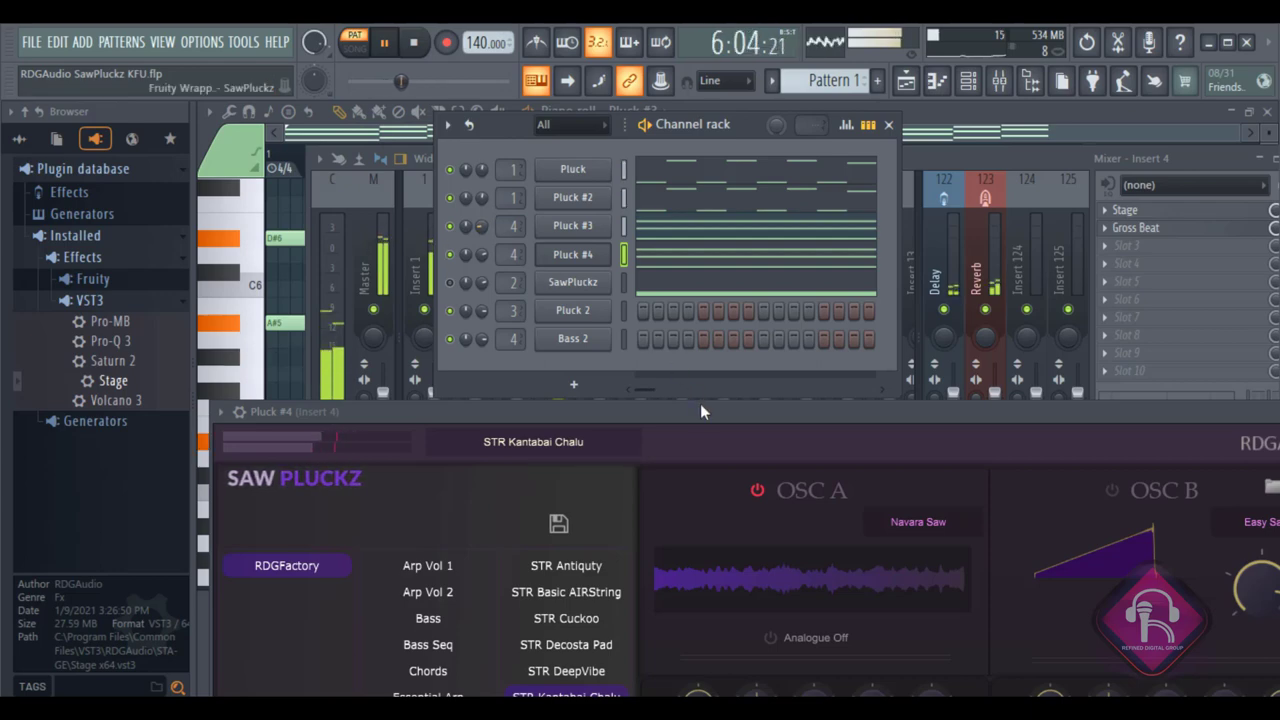
# Set Pluck #4's OSC A transpose to 0 and its OSC A filter cutoff to 1144.5 Hz, and close the synth.
pyautogui.moveTo(700, 410); pyautogui.dragTo(593, 128)
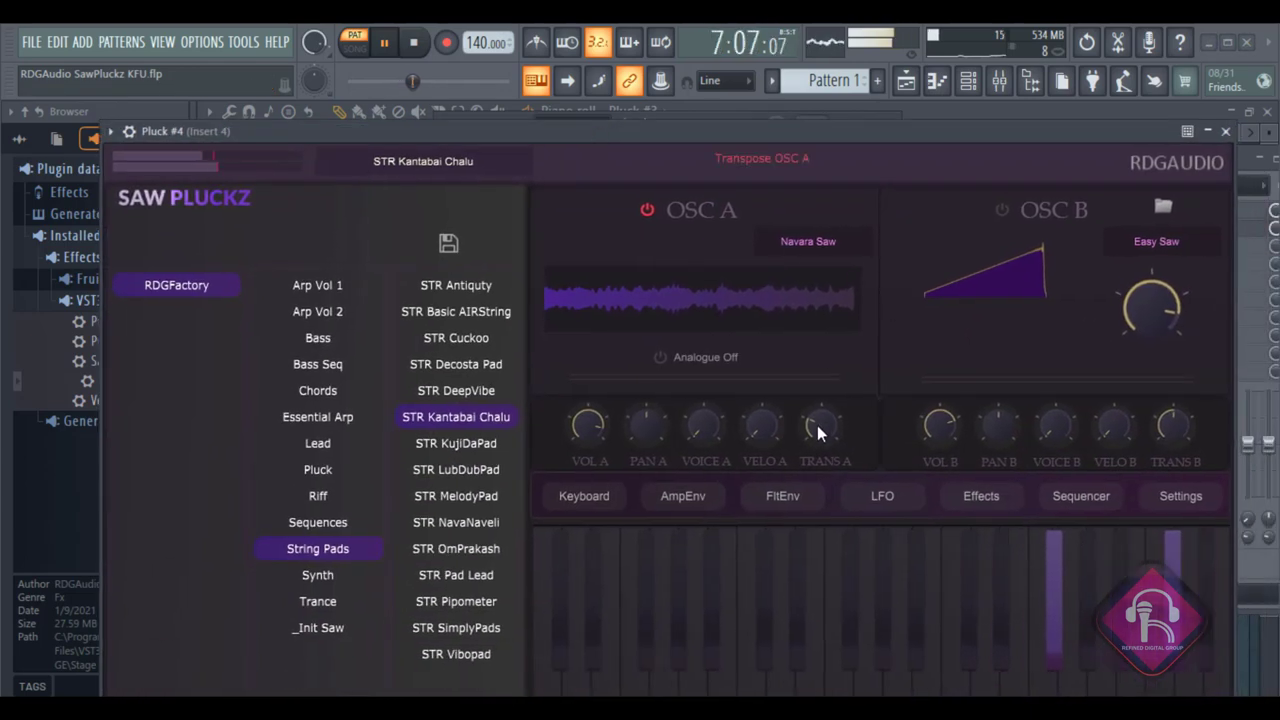
pyautogui.moveTo(813, 393); pyautogui.dragTo(816, 360)
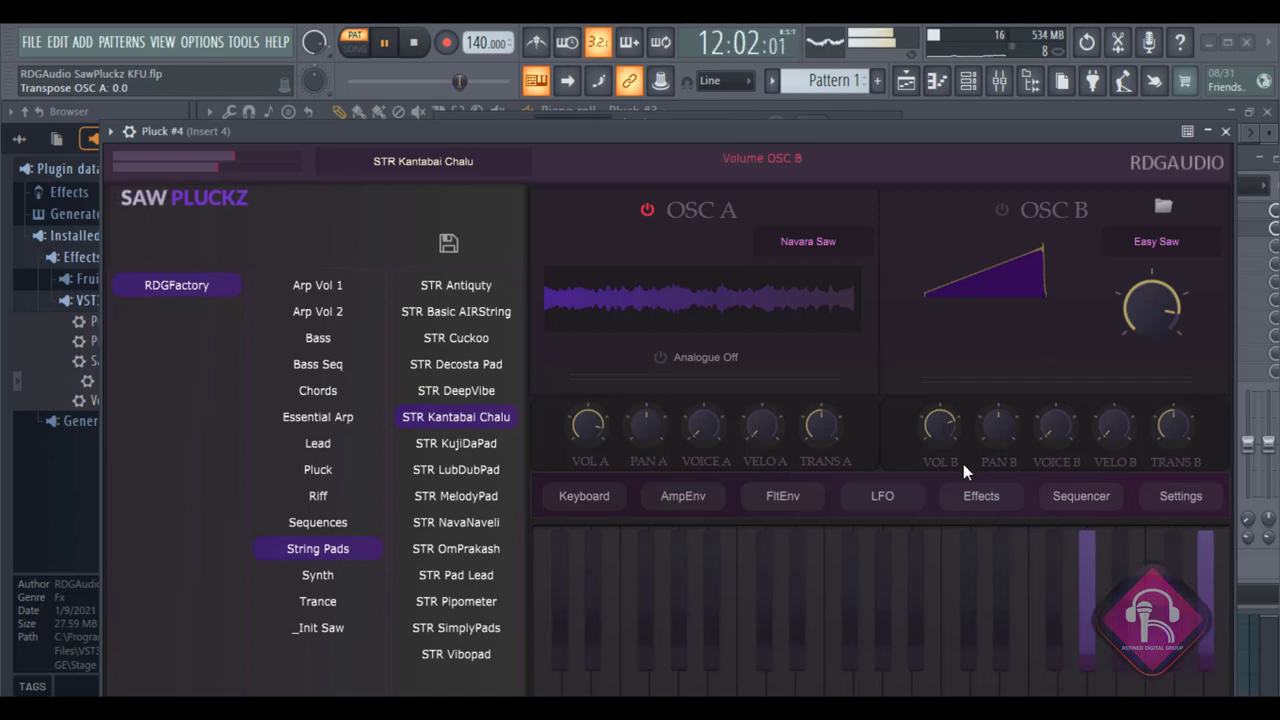
pyautogui.click(778, 500)
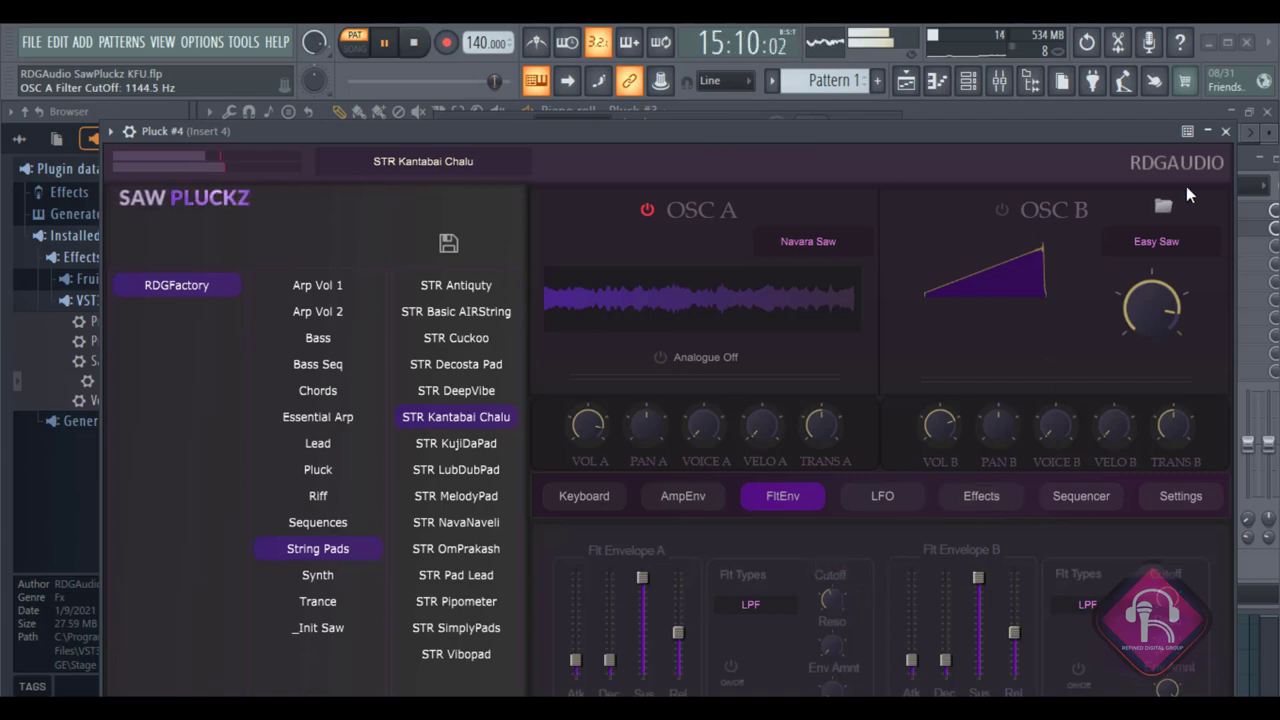
pyautogui.click(1225, 131)
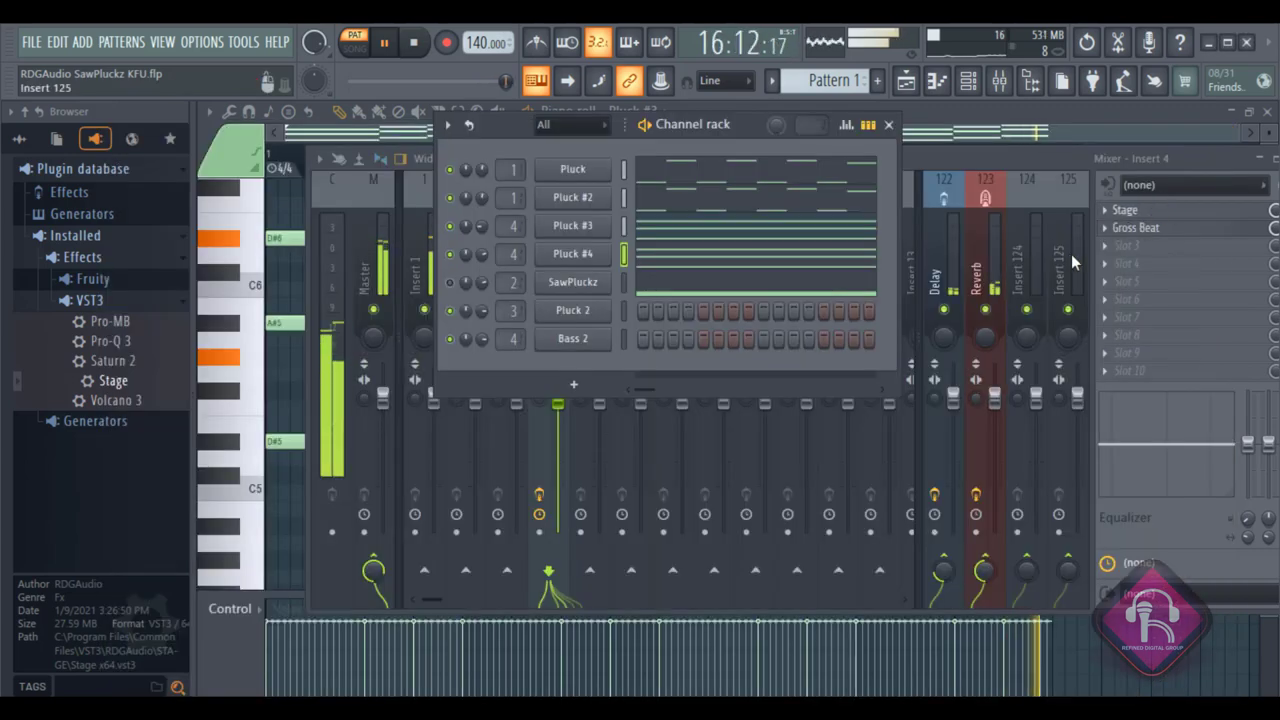
# In Pluck #3, raise the Amp Envelope A attack to about 334 ms and lengthen the Amp Envelope B attack slightly.
pyautogui.click(588, 232)
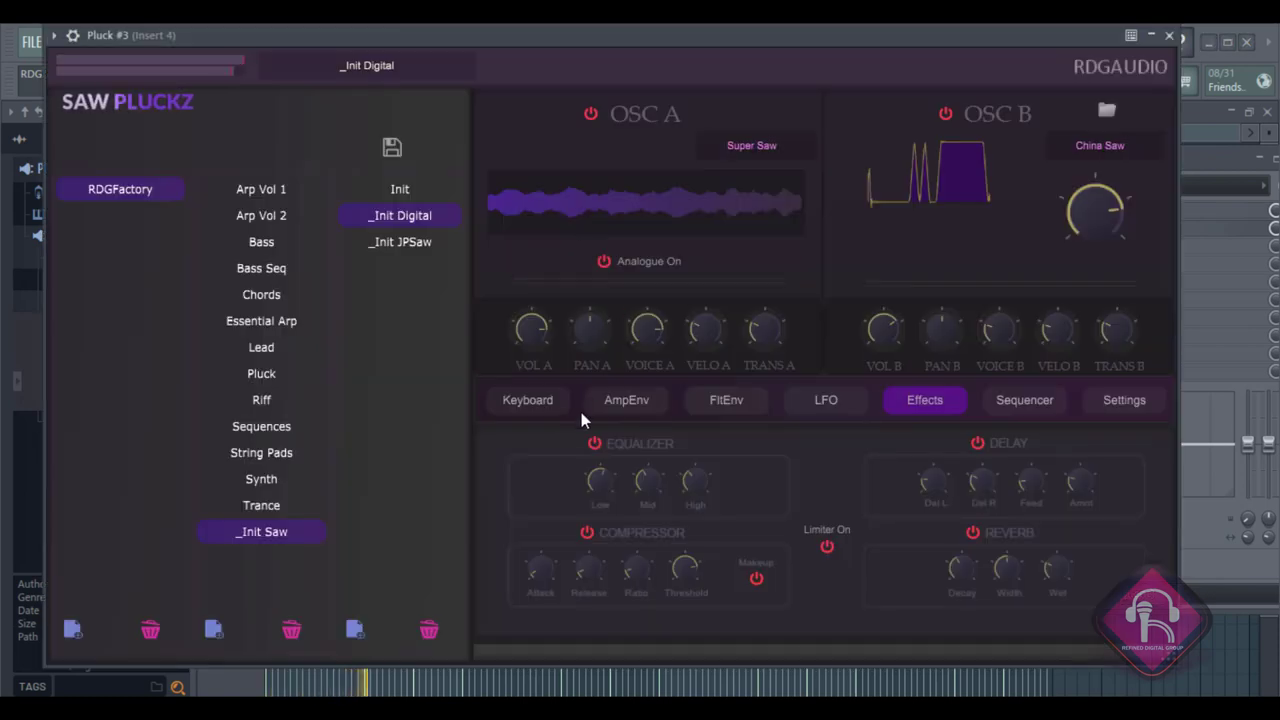
pyautogui.click(619, 408)
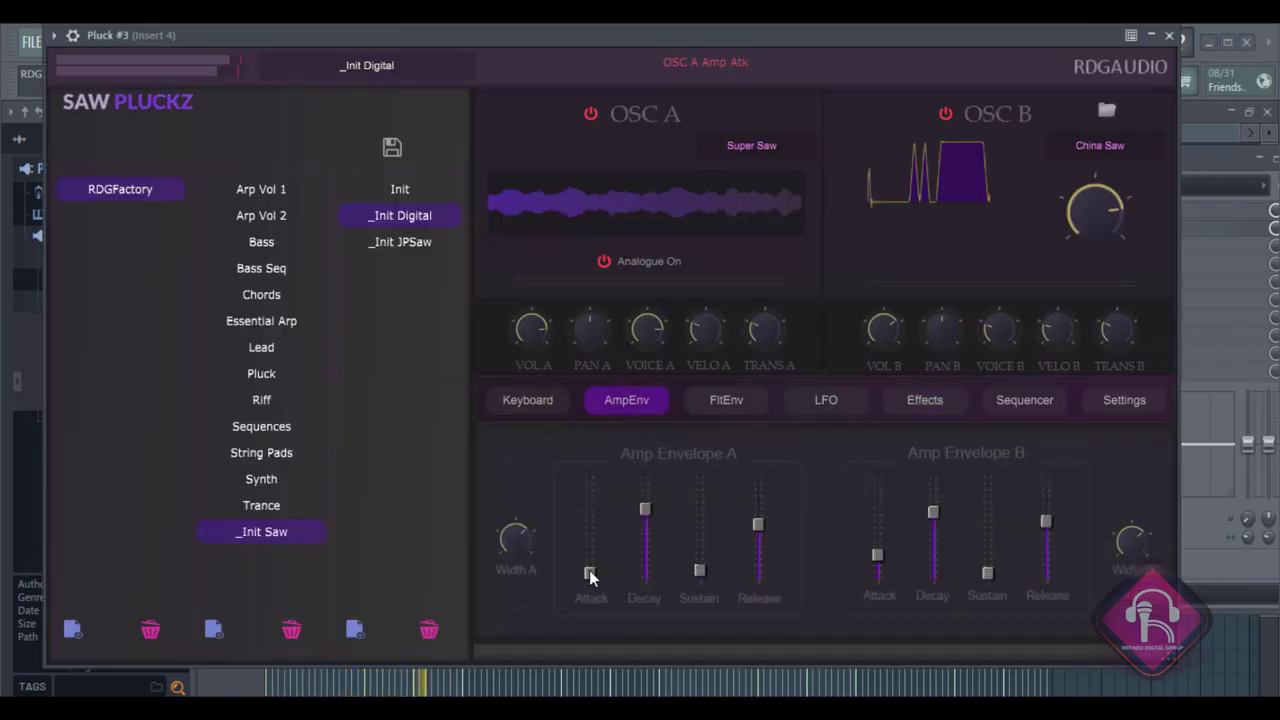
pyautogui.moveTo(591, 540); pyautogui.dragTo(597, 517)
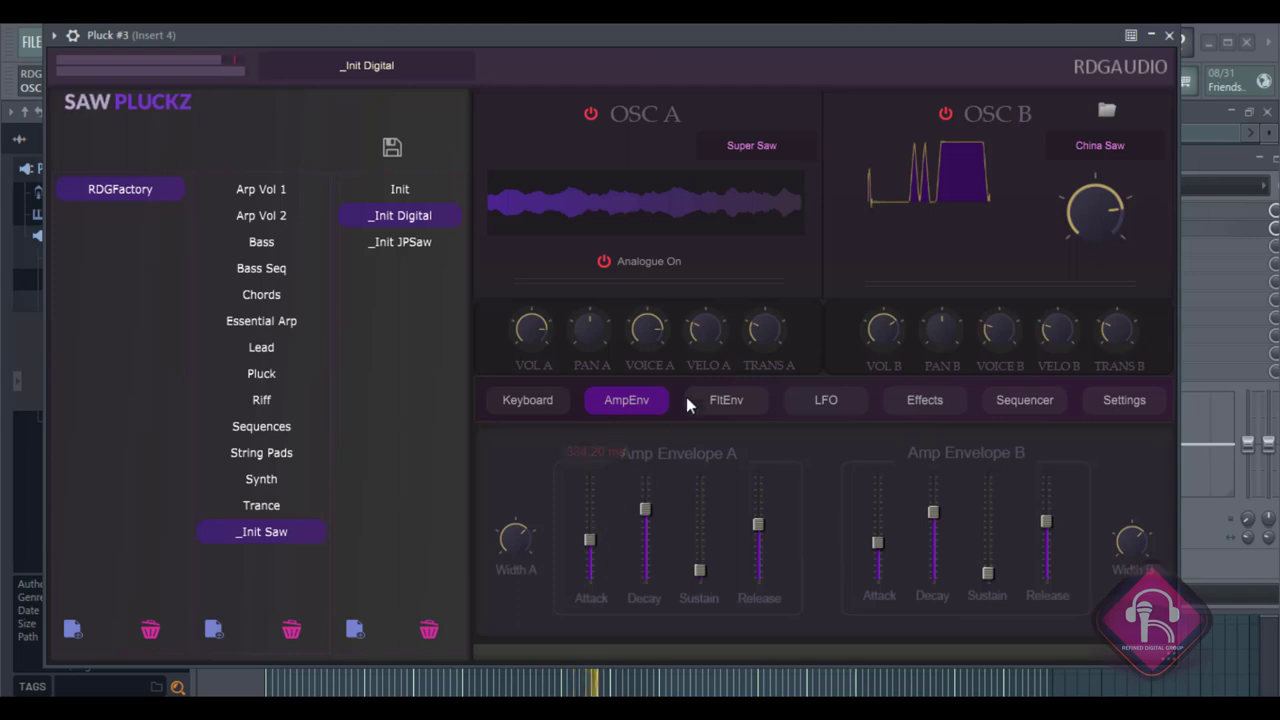
# Raise Pluck #3's Filter Envelope B attack to about 55.40 ms and close the synth.
pyautogui.click(712, 400)
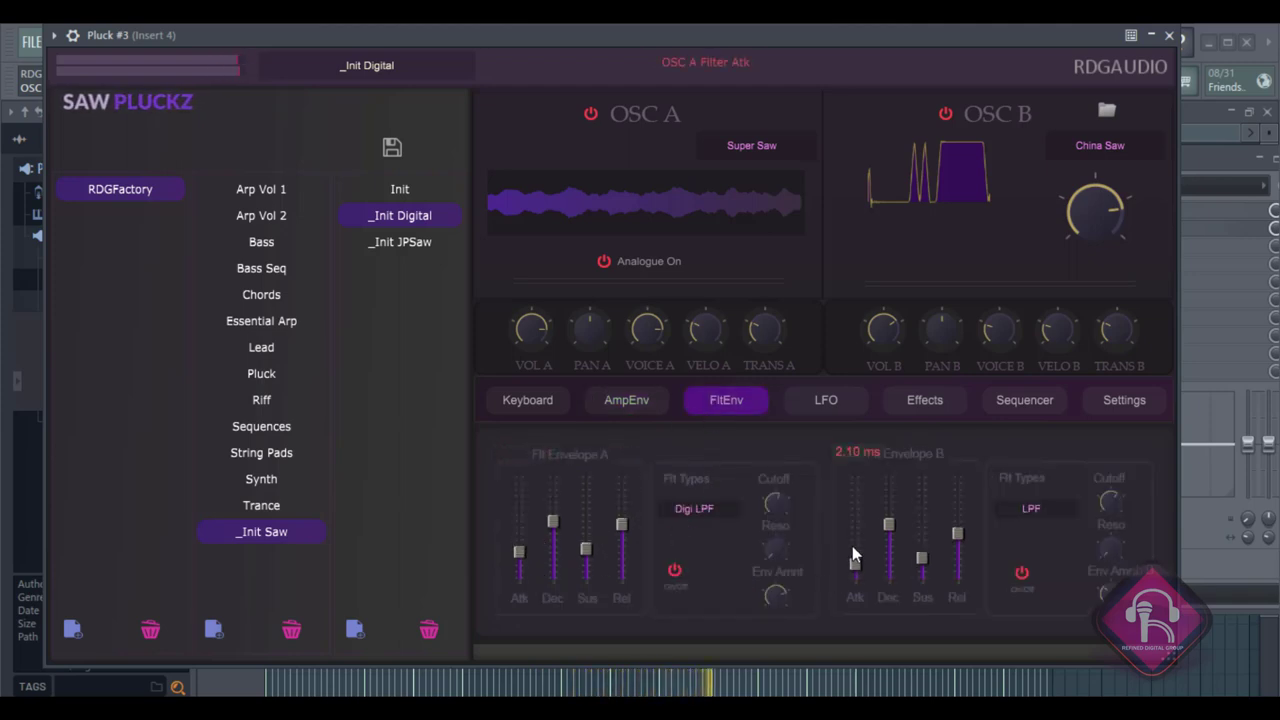
pyautogui.moveTo(852, 547); pyautogui.dragTo(851, 525)
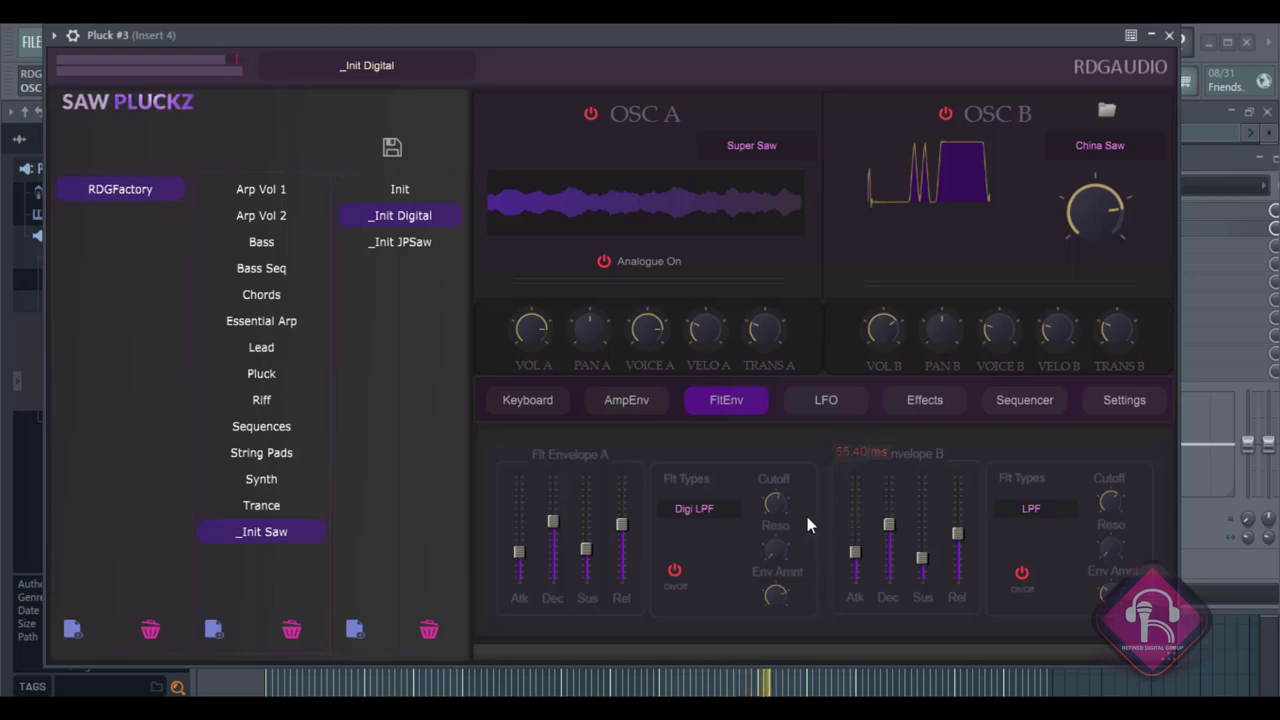
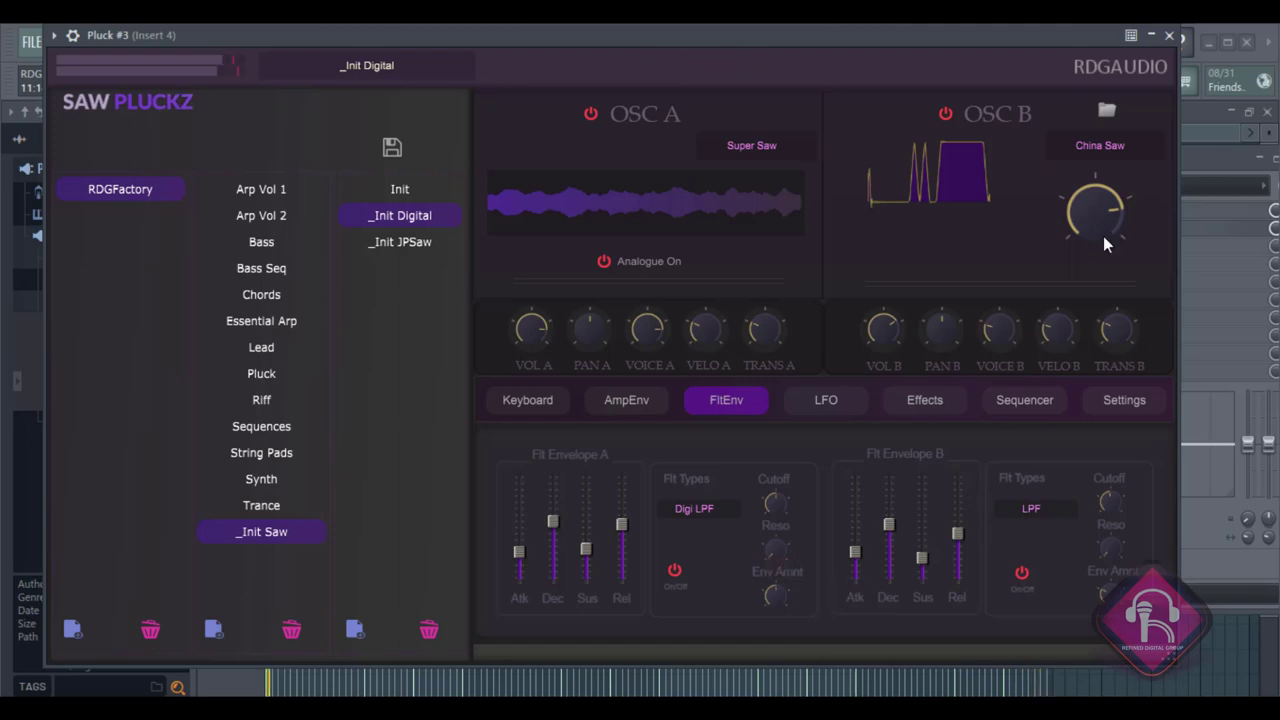
pyautogui.click(1168, 36)
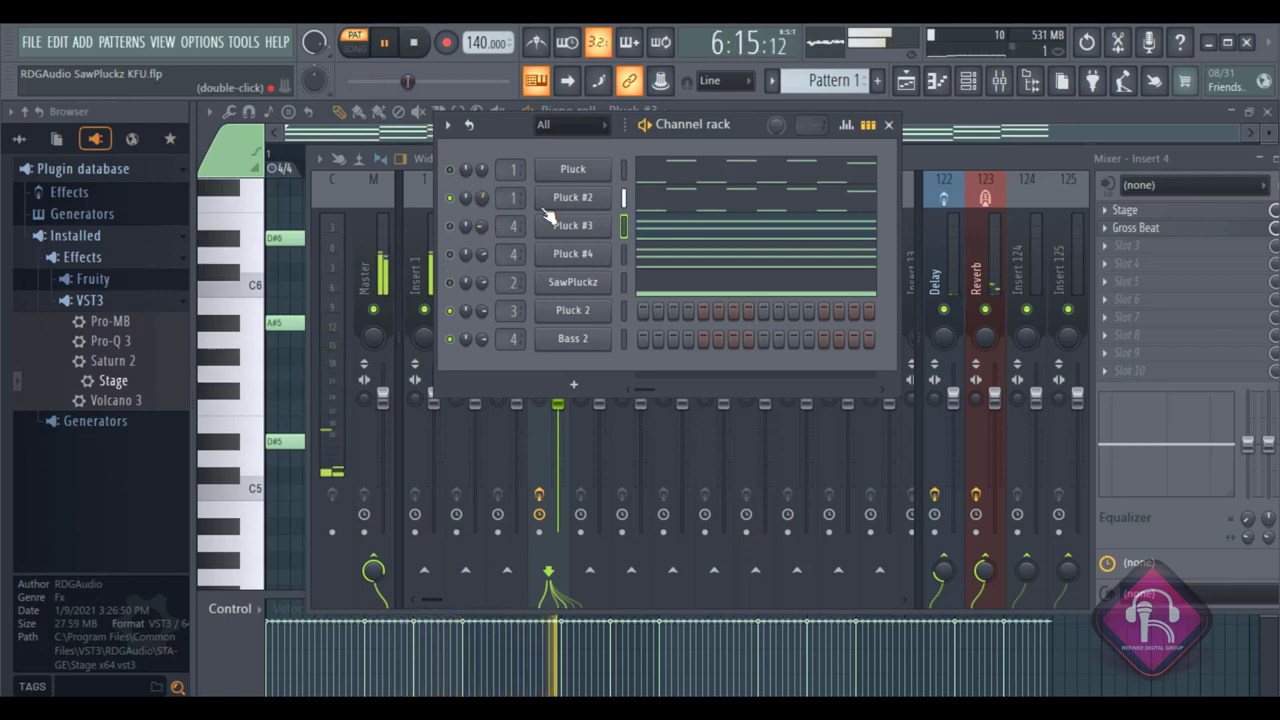
# Reopen Pluck #2, set its OSC A filter cutoff to 4.0 kHz, raise the filter envelope amount, and close the synth.
pyautogui.click(578, 198)
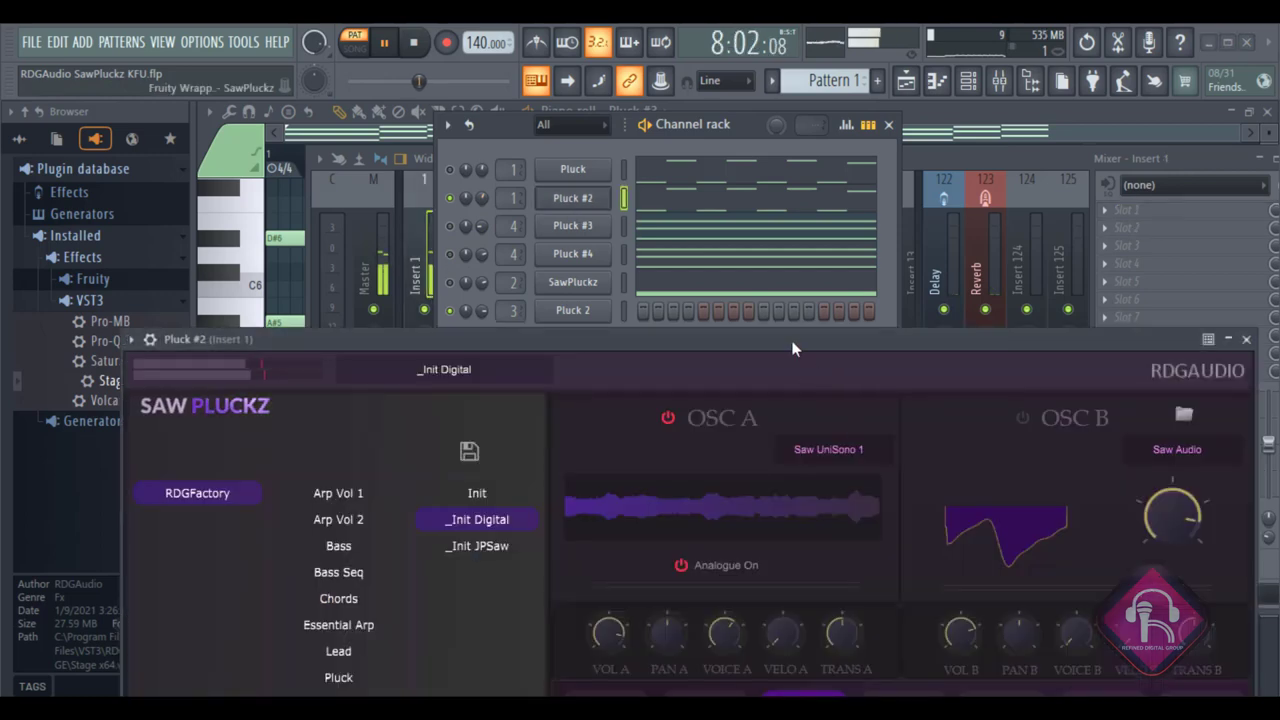
pyautogui.click(1246, 339)
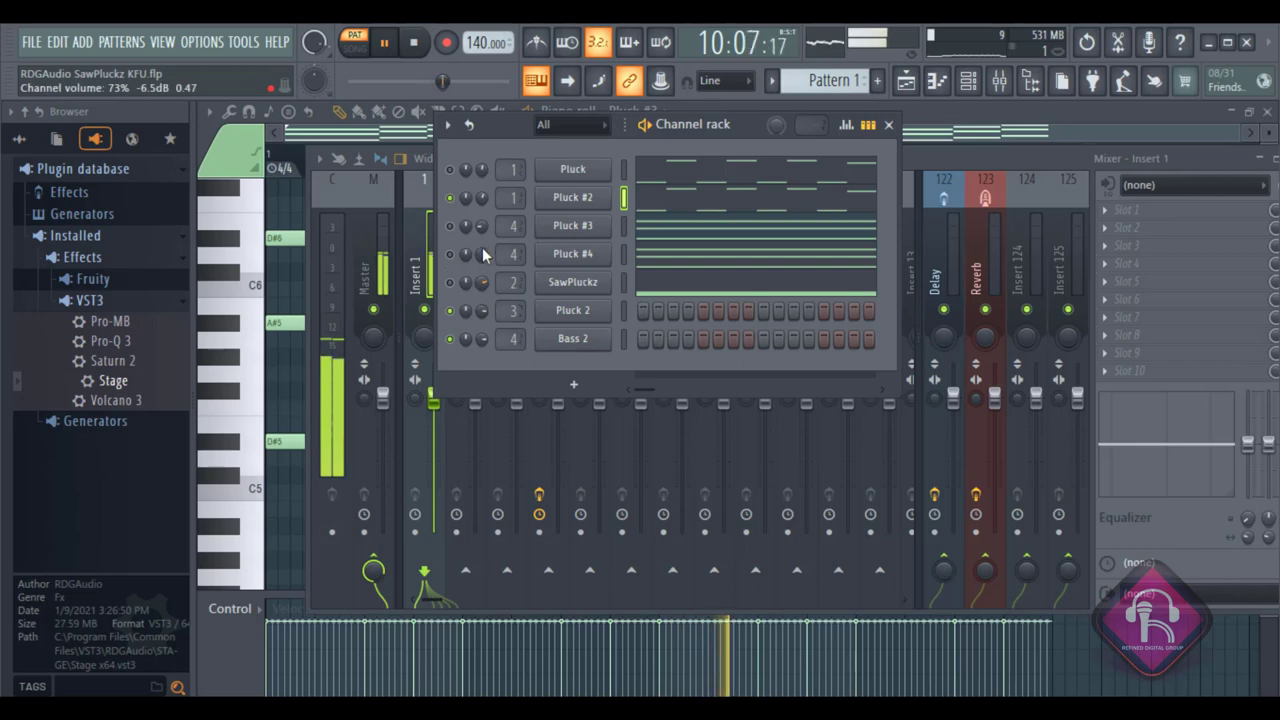
pyautogui.click(580, 198)
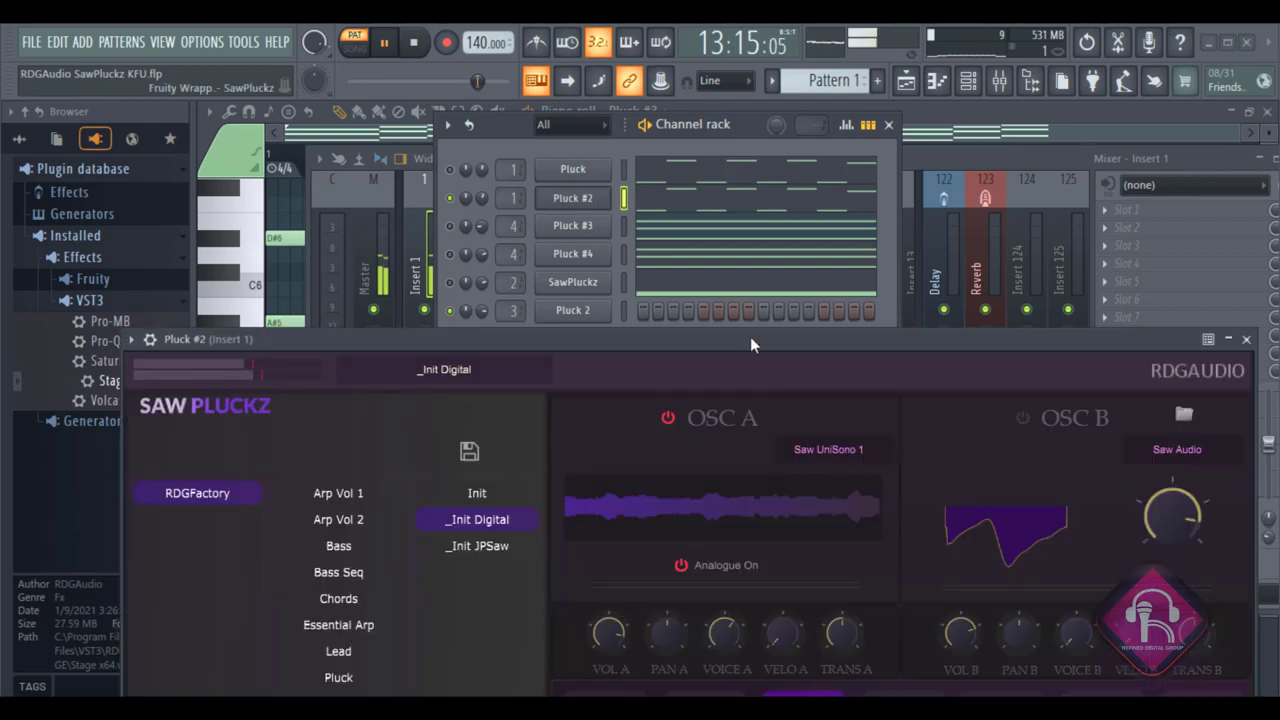
pyautogui.moveTo(780, 294); pyautogui.dragTo(781, 64)
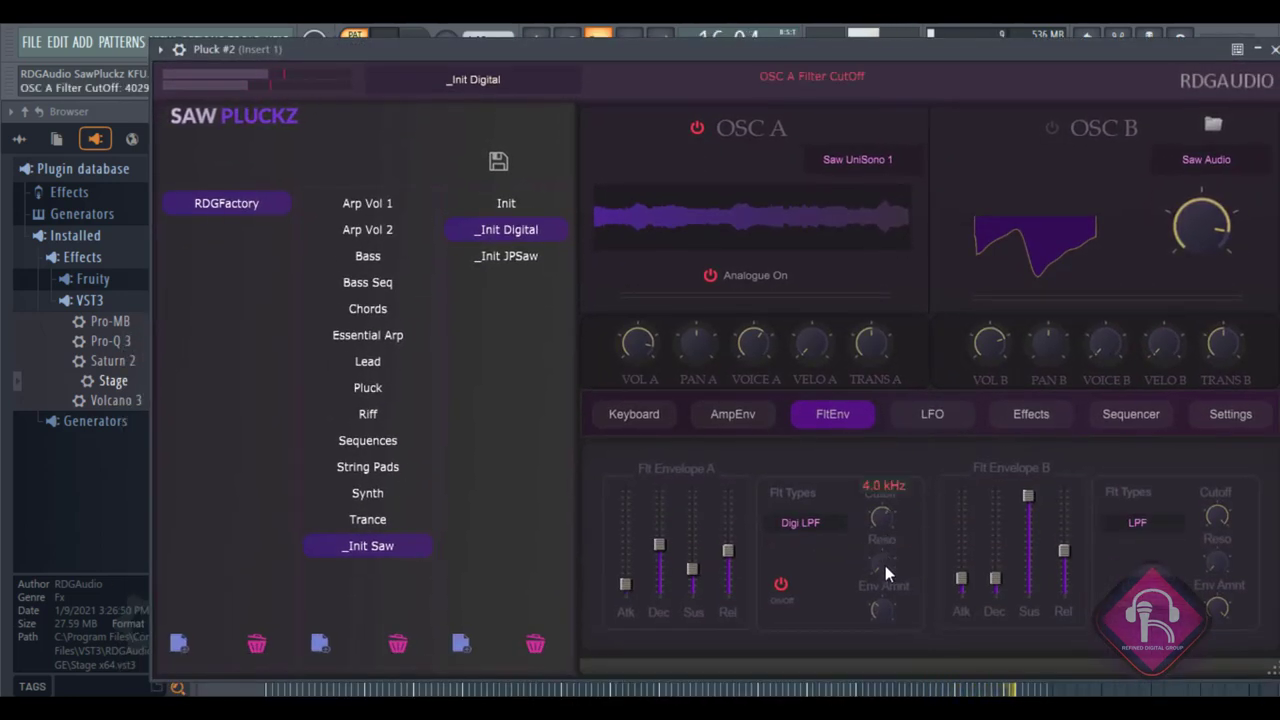
pyautogui.moveTo(883, 606)
pyautogui.moveTo(883, 606); pyautogui.dragTo(881, 594)
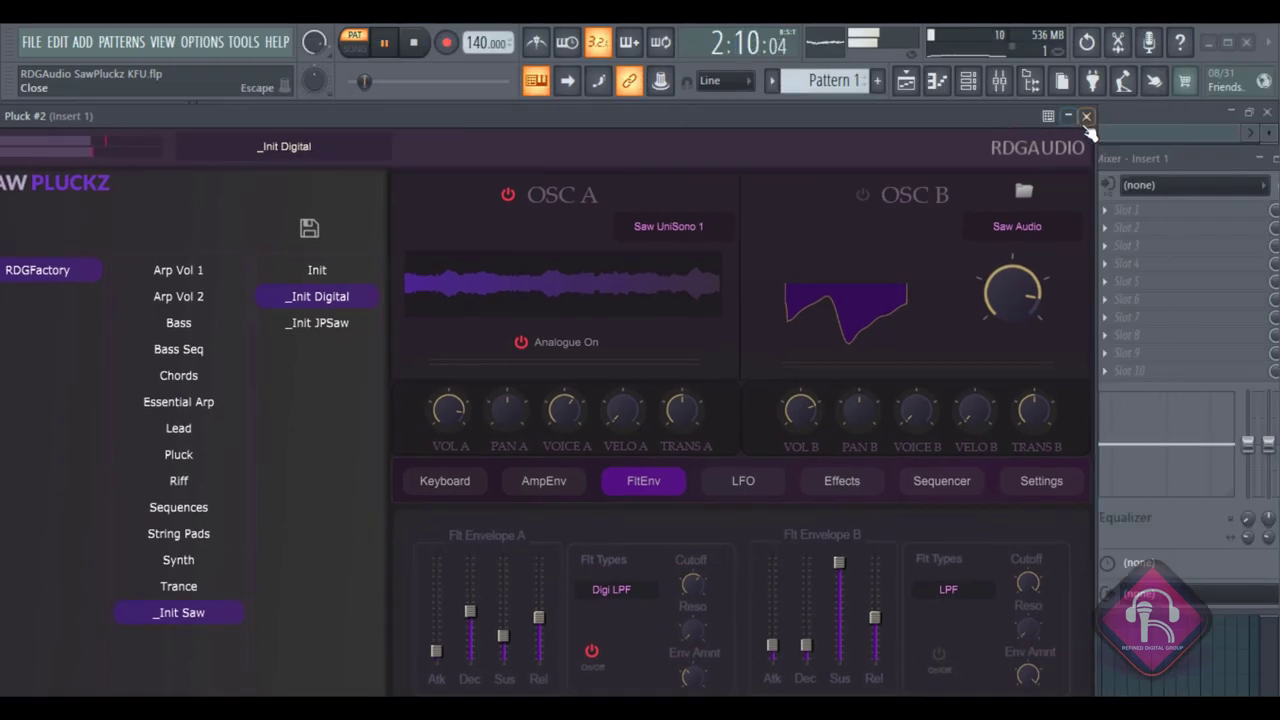
pyautogui.click(1082, 110)
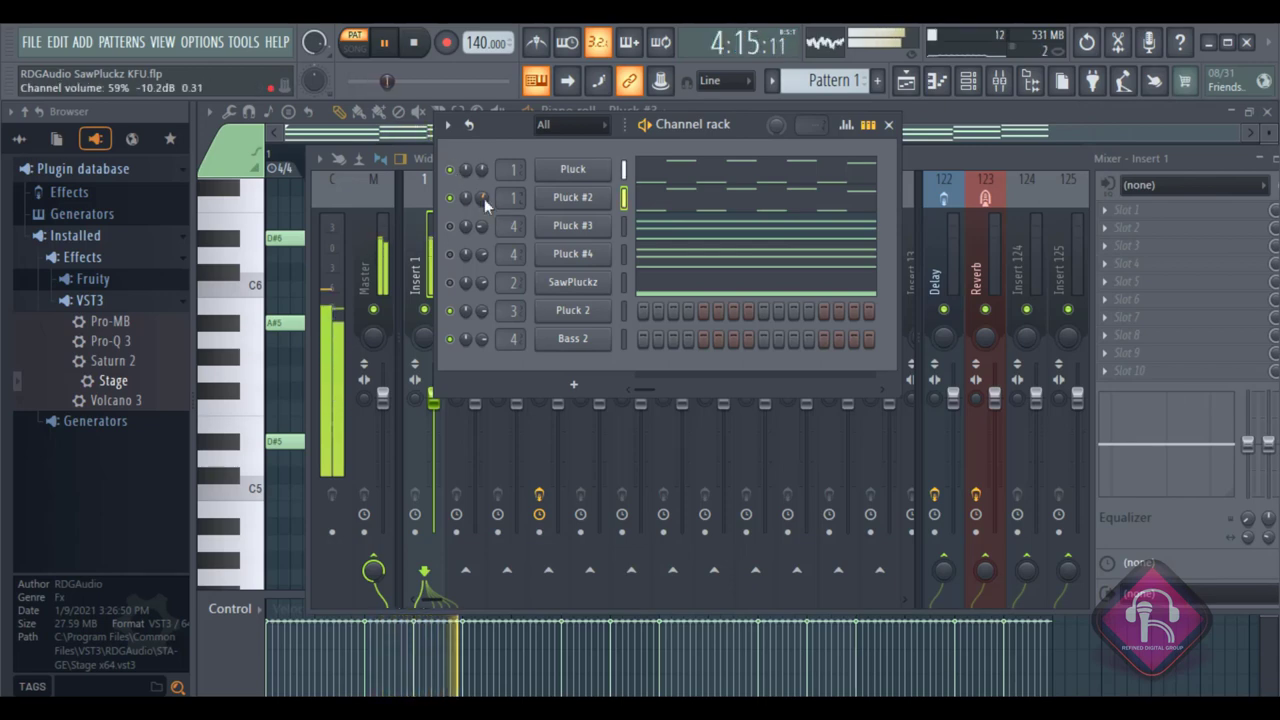
# Unmute the Pluck #3 and Pluck #4 channels and close the channel rack.
pyautogui.click(456, 256)
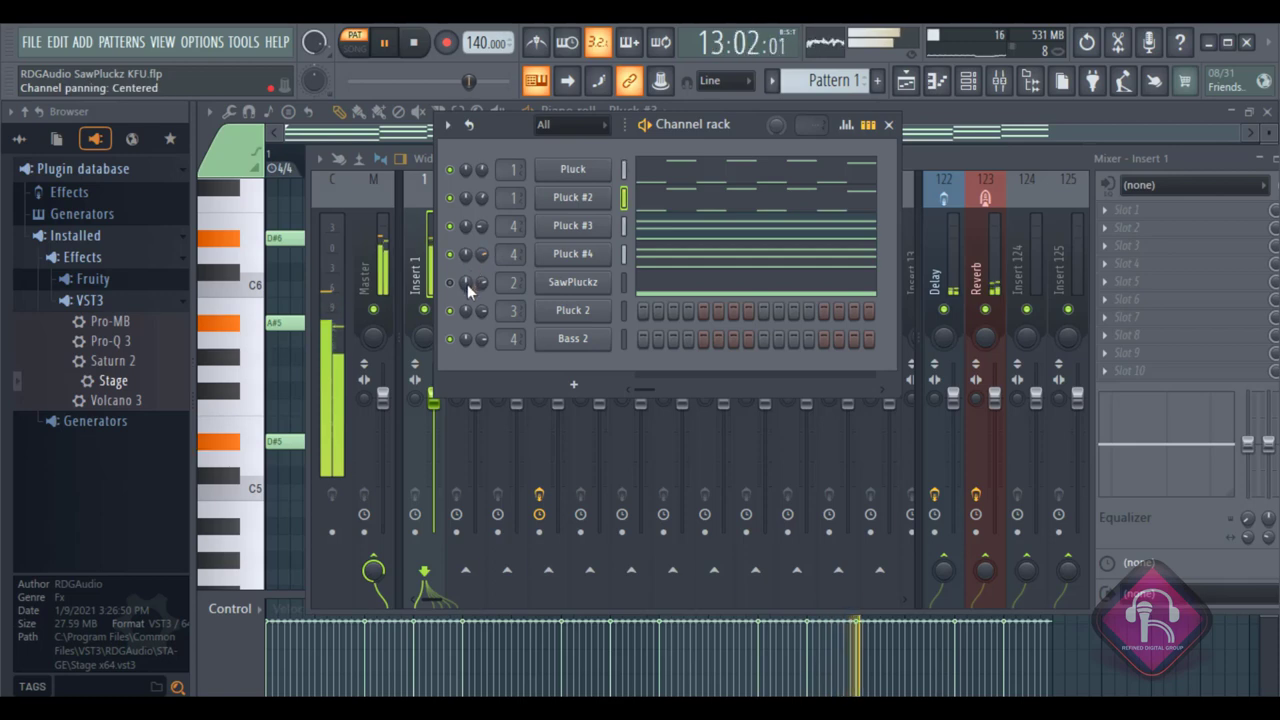
pyautogui.click(888, 124)
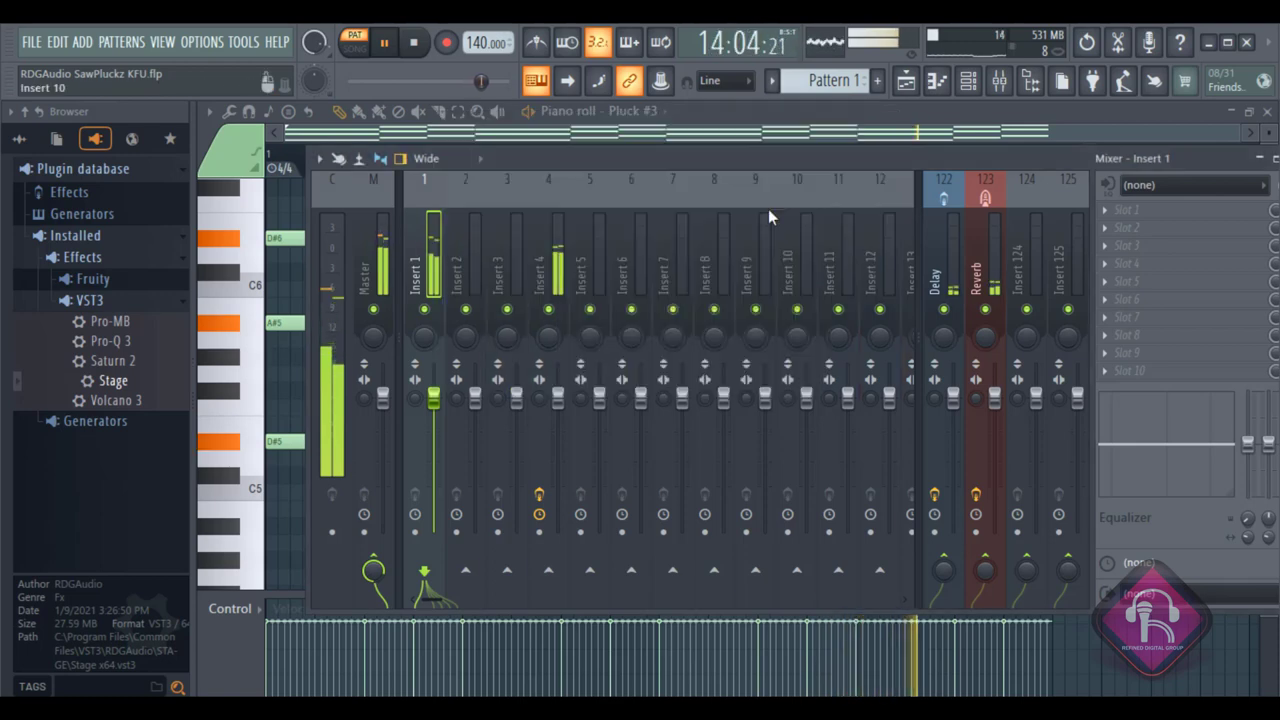
# On mixer Insert 4, move Gross Beat ahead of Stage in the effect slots, and open and close the Stage plugin.
pyautogui.click(560, 268)
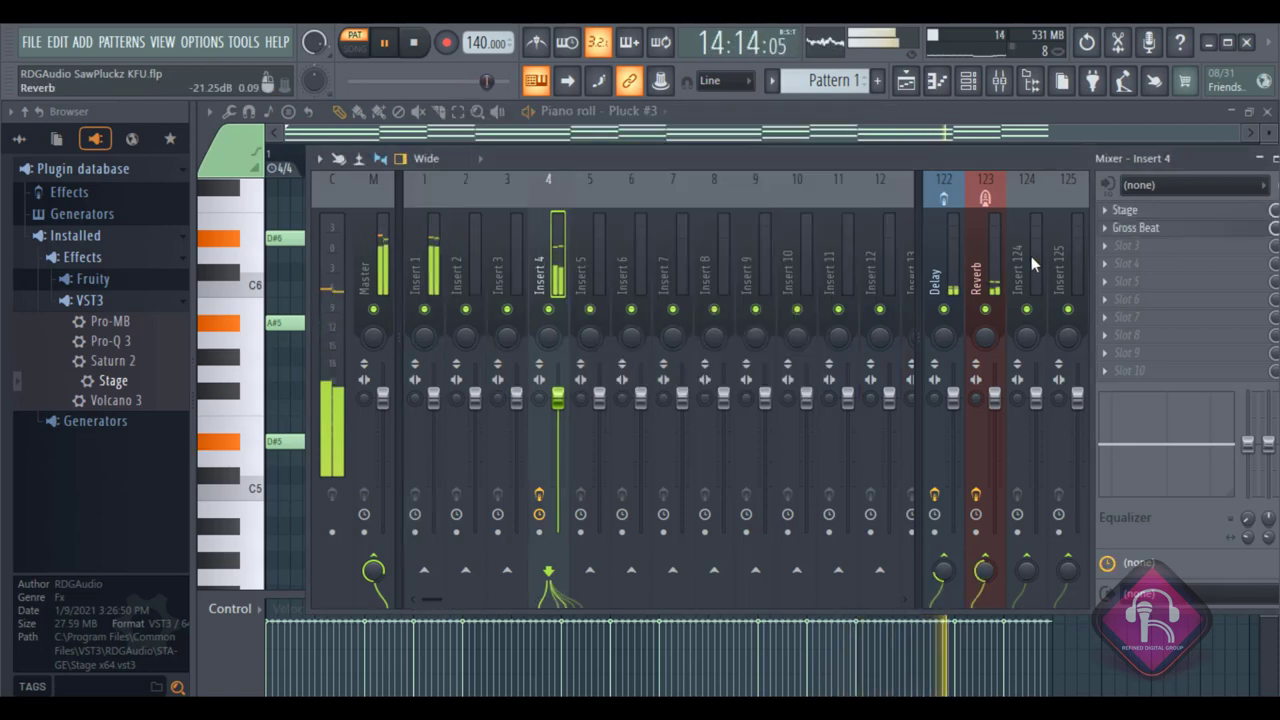
pyautogui.click(1145, 229)
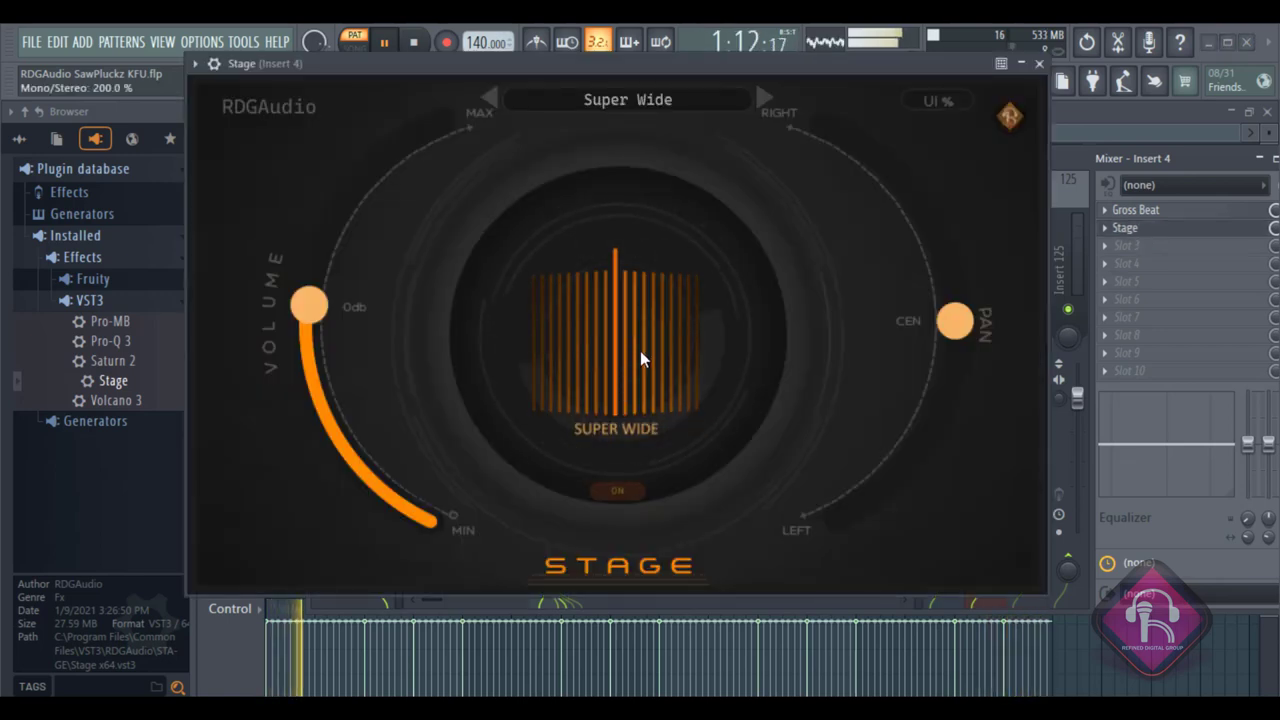
pyautogui.click(1039, 63)
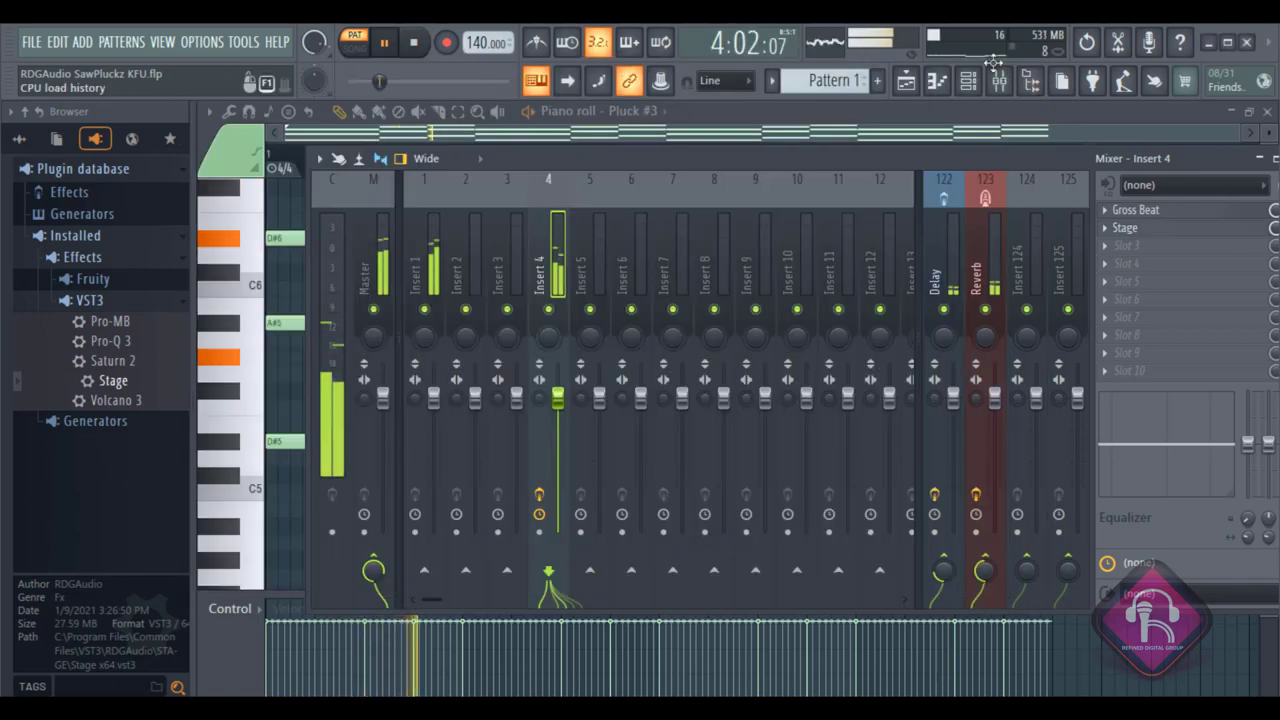
# Reopen the channel rack, unmute the SawPluckz channel and lower its channel volume.
pyautogui.click(978, 90)
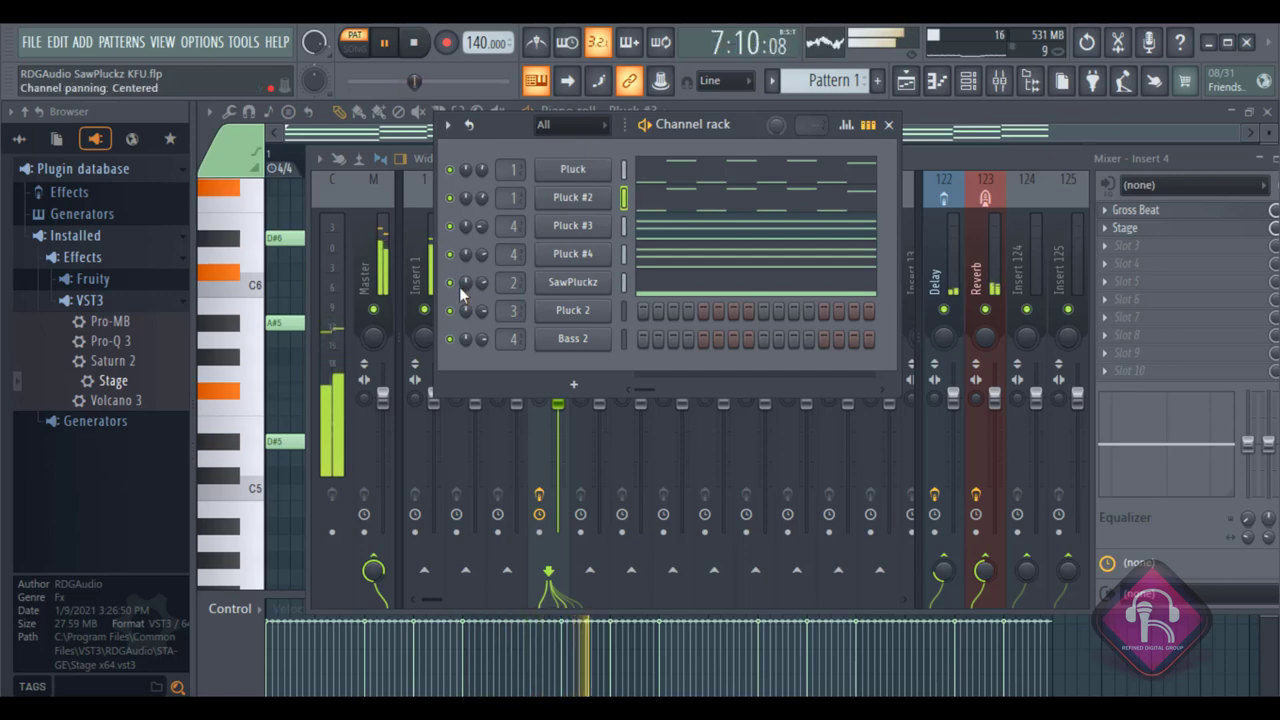
pyautogui.moveTo(487, 278); pyautogui.dragTo(487, 286)
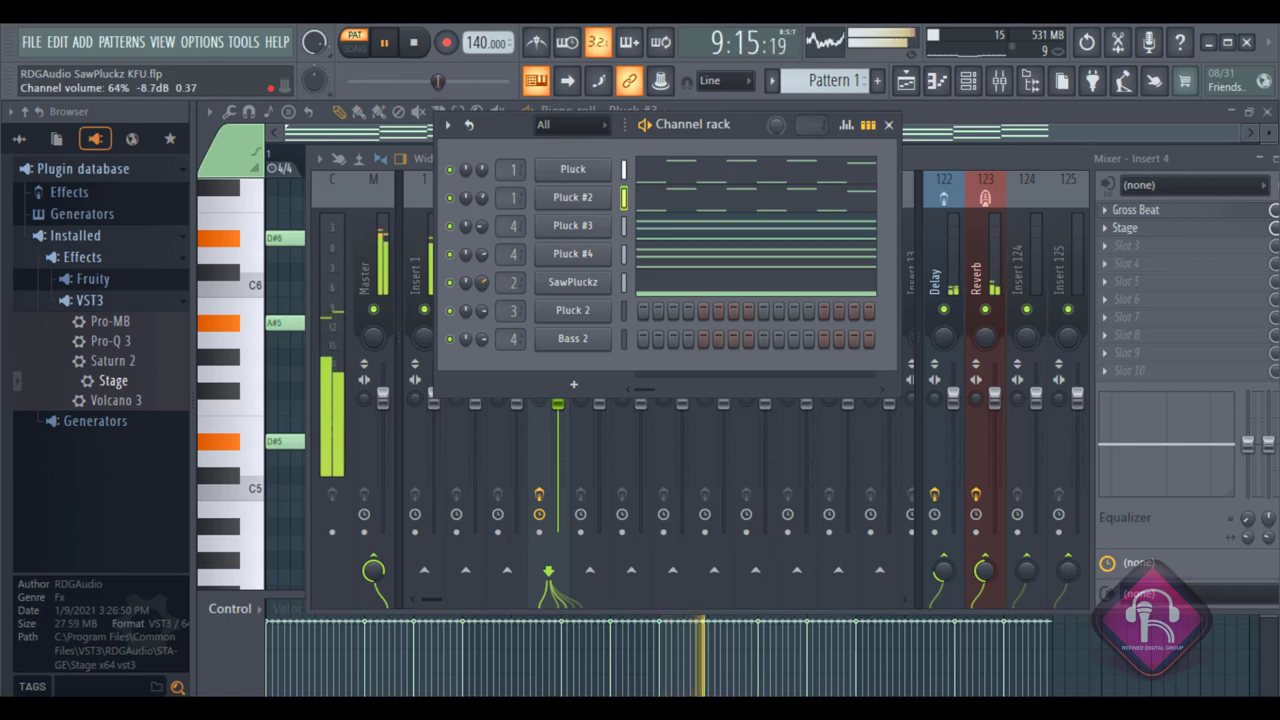
pyautogui.moveTo(487, 286); pyautogui.dragTo(487, 288)
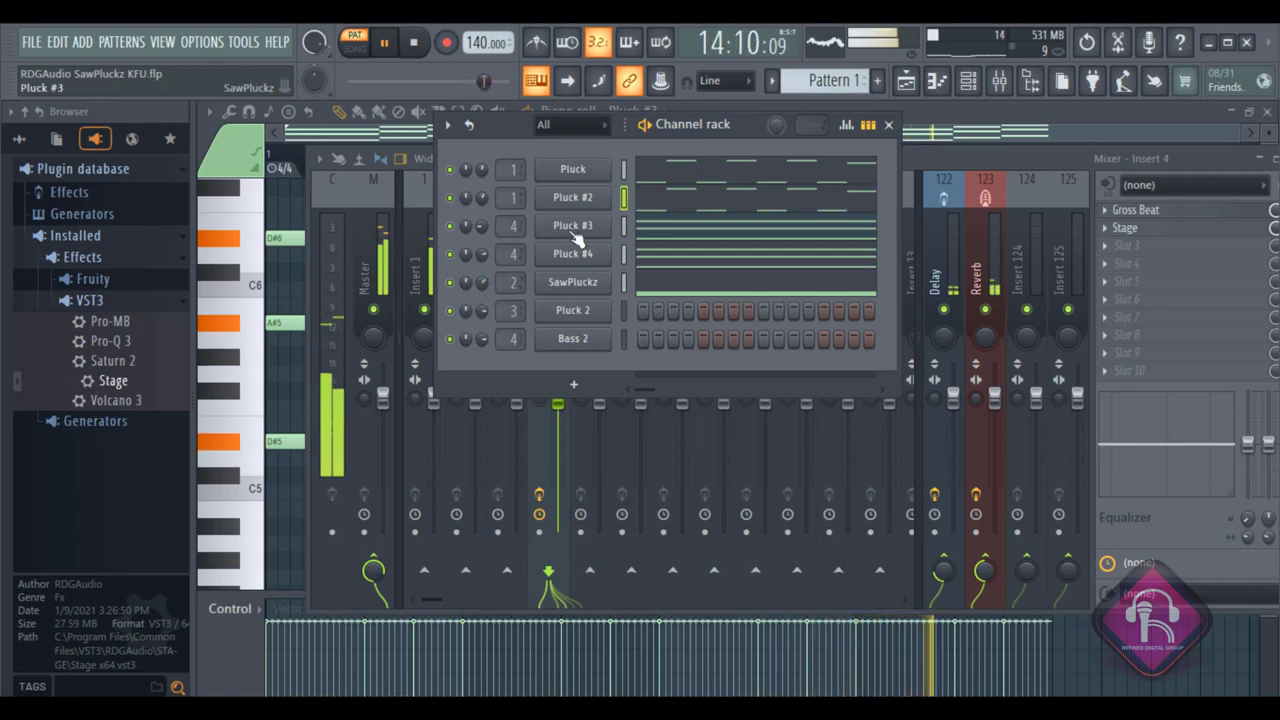
pyautogui.moveTo(483, 280); pyautogui.dragTo(483, 289)
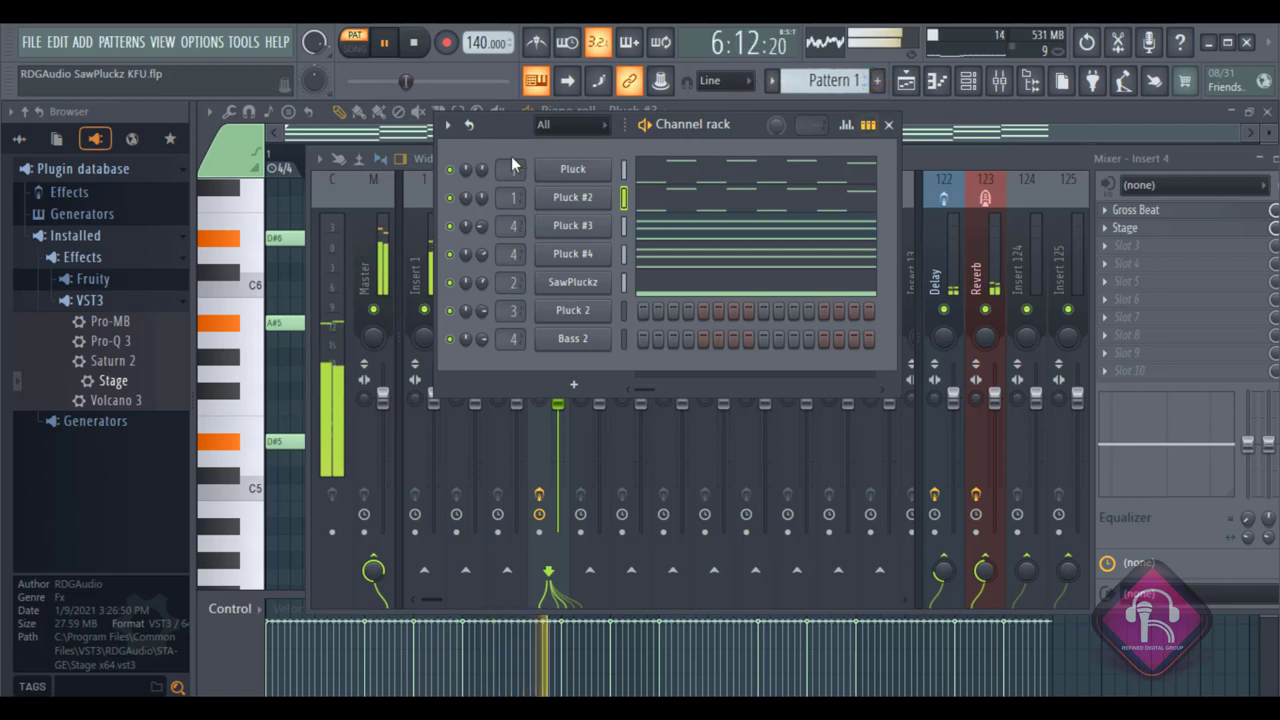
# Stop playback and add KickFactoryUlt from the installed VST3 generators to the channel rack.
pyautogui.moveTo(508, 127); pyautogui.dragTo(550, 321)
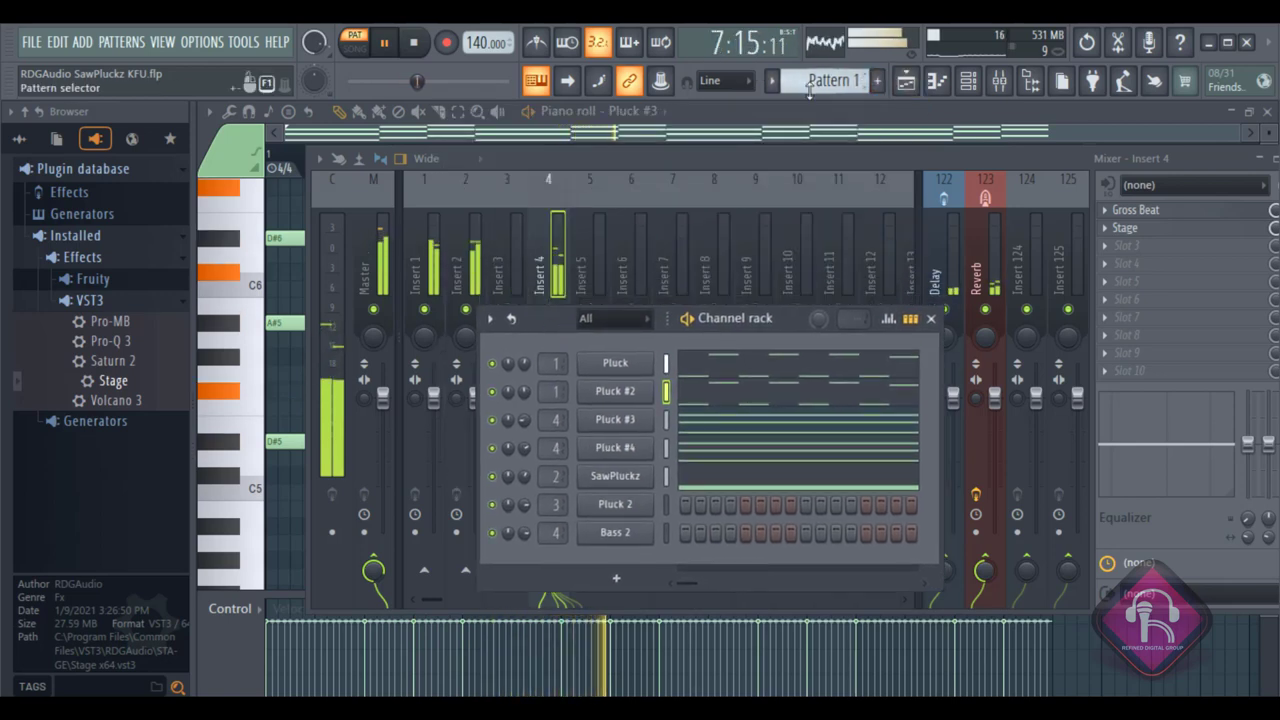
pyautogui.press('space')
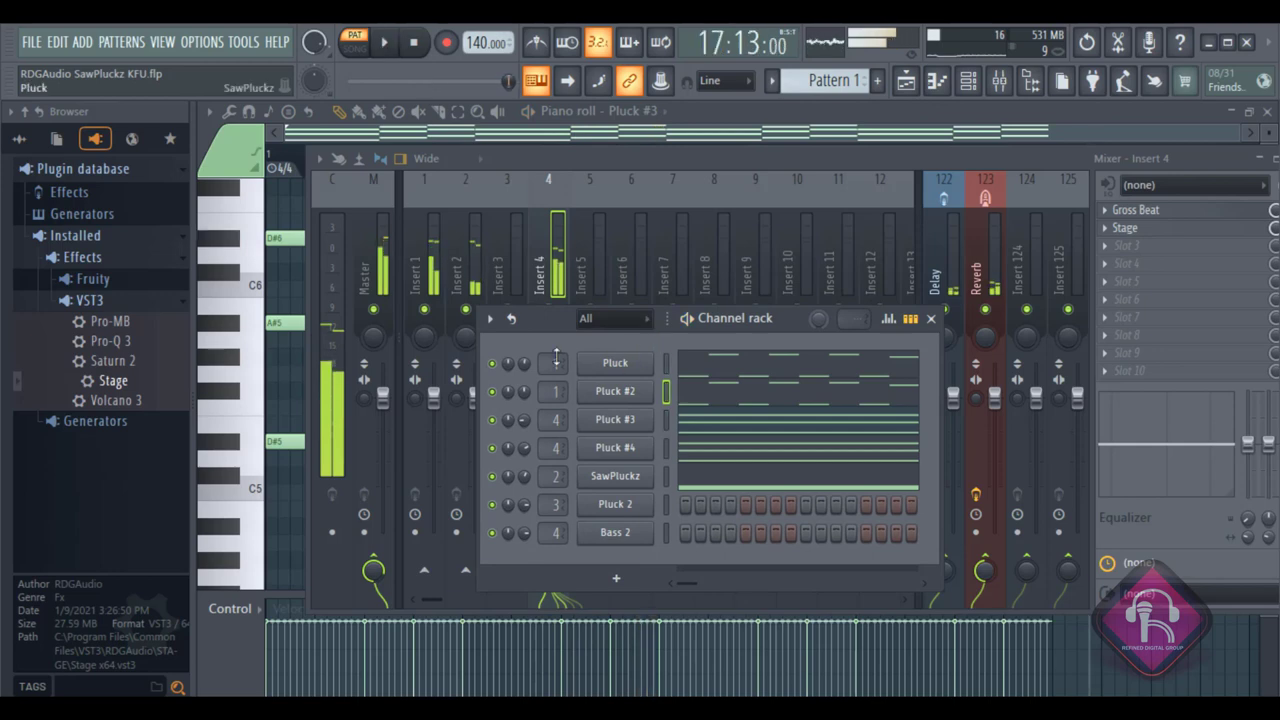
pyautogui.click(112, 302)
pyautogui.click(82, 260)
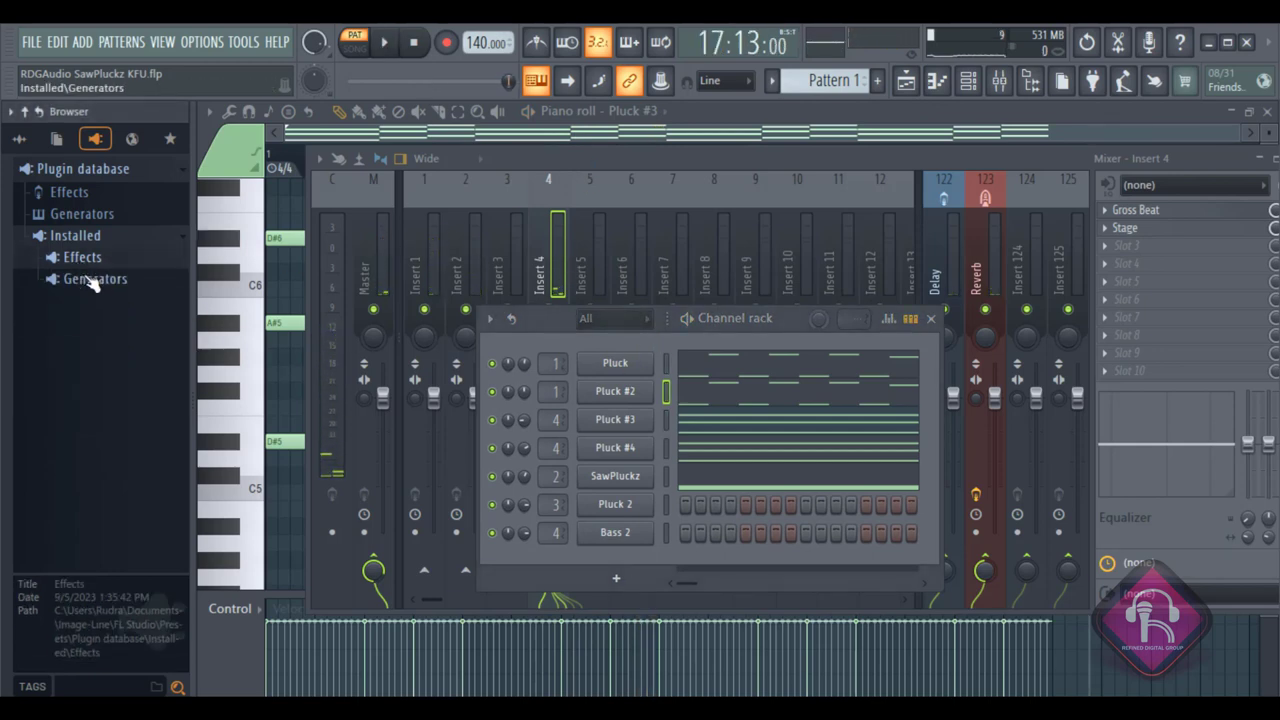
pyautogui.click(76, 238)
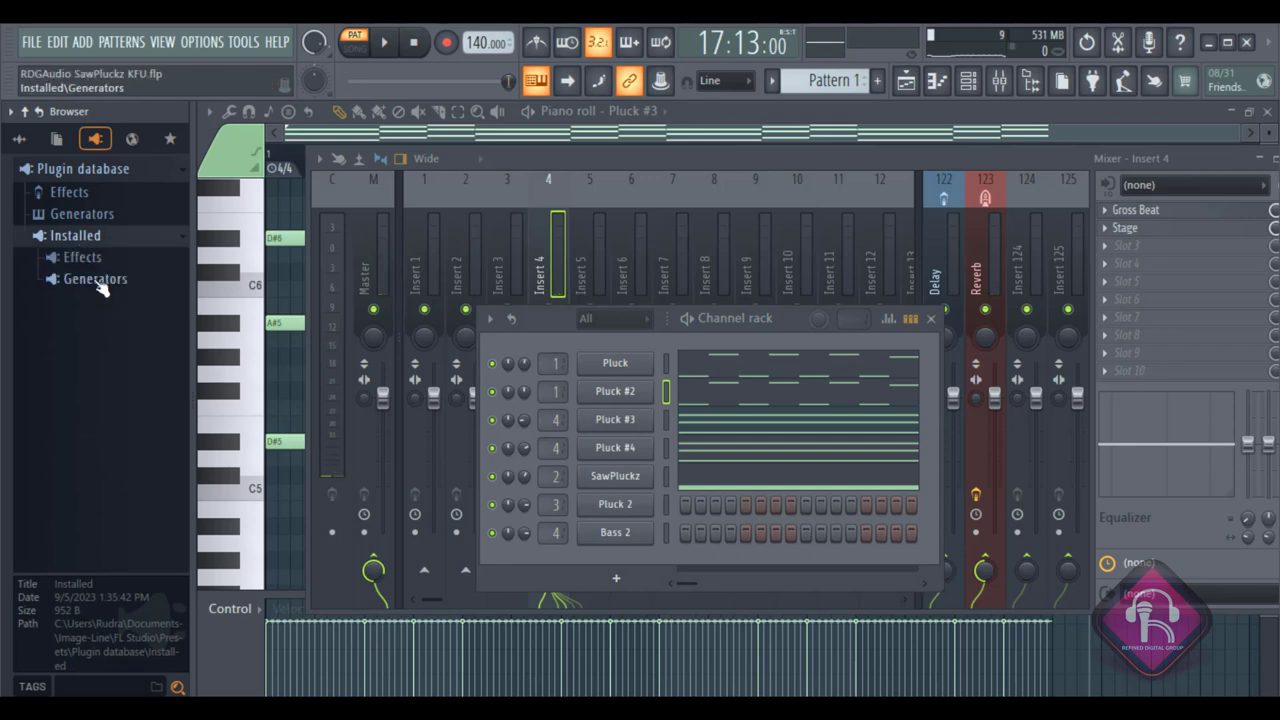
pyautogui.click(95, 279)
pyautogui.click(90, 365)
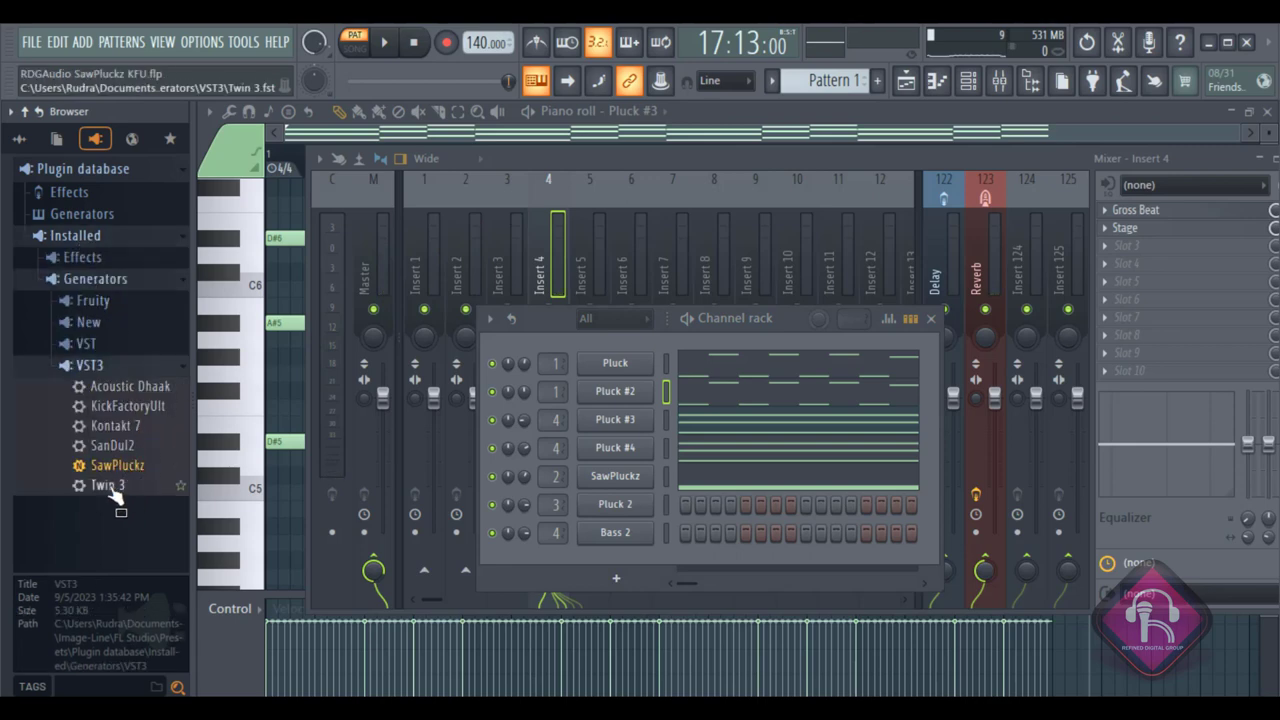
pyautogui.moveTo(140, 418); pyautogui.dragTo(596, 555)
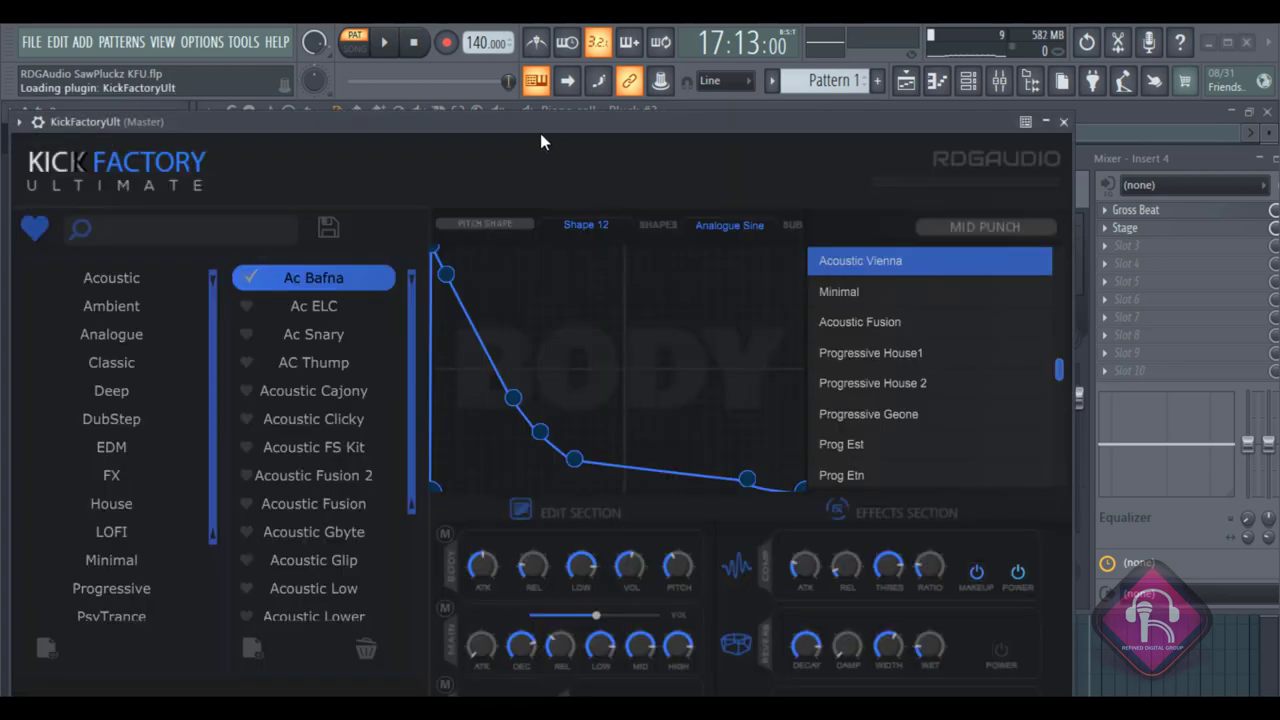
# Load the EDM Dyno preset from the EDM category in KickFactoryUlt, and move the plugin window clear of the channel rack.
pyautogui.moveTo(540, 134); pyautogui.dragTo(624, 50)
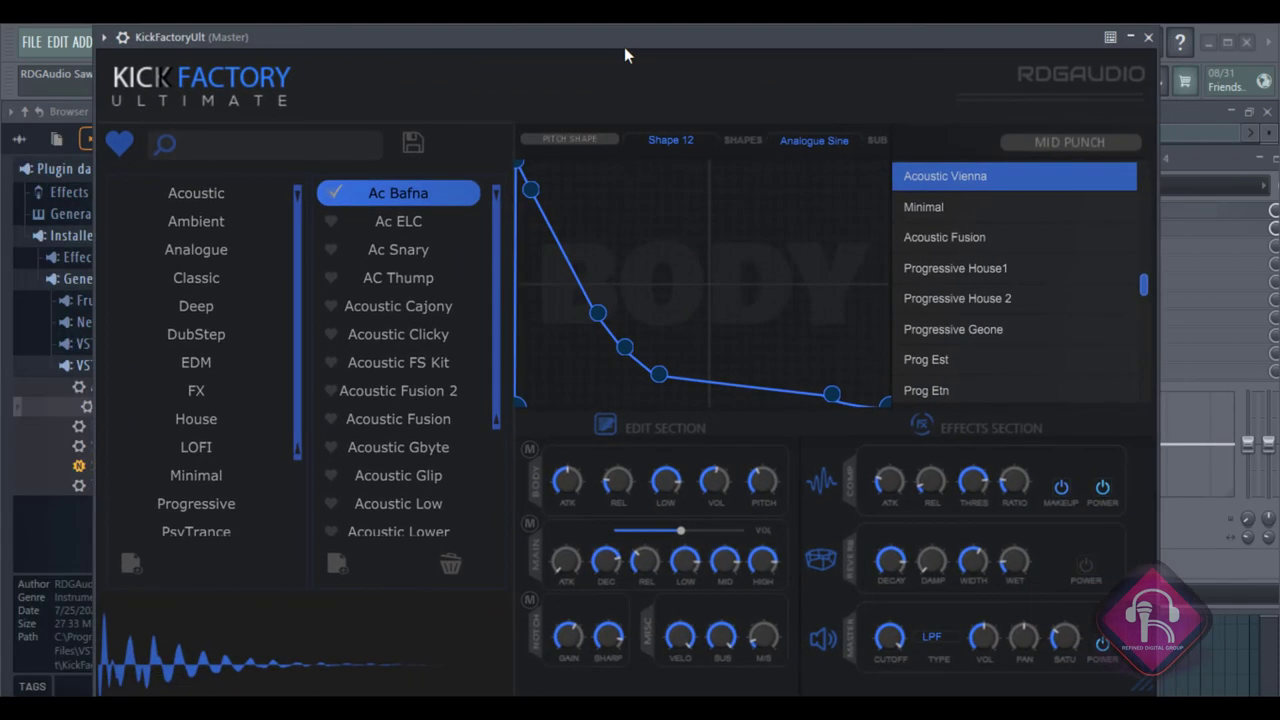
pyautogui.click(38, 42)
pyautogui.click(516, 46)
pyautogui.moveTo(516, 46); pyautogui.dragTo(569, 65)
pyautogui.click(250, 388)
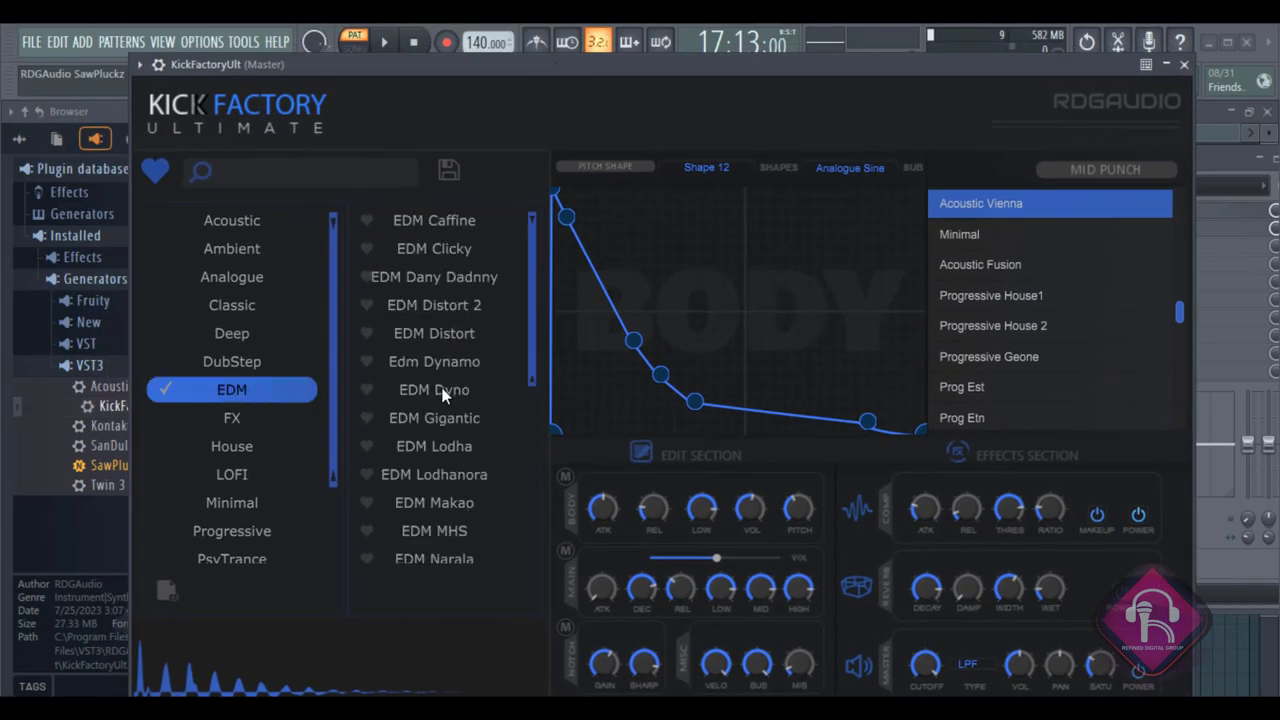
pyautogui.click(440, 390)
pyautogui.moveTo(678, 125); pyautogui.dragTo(578, 537)
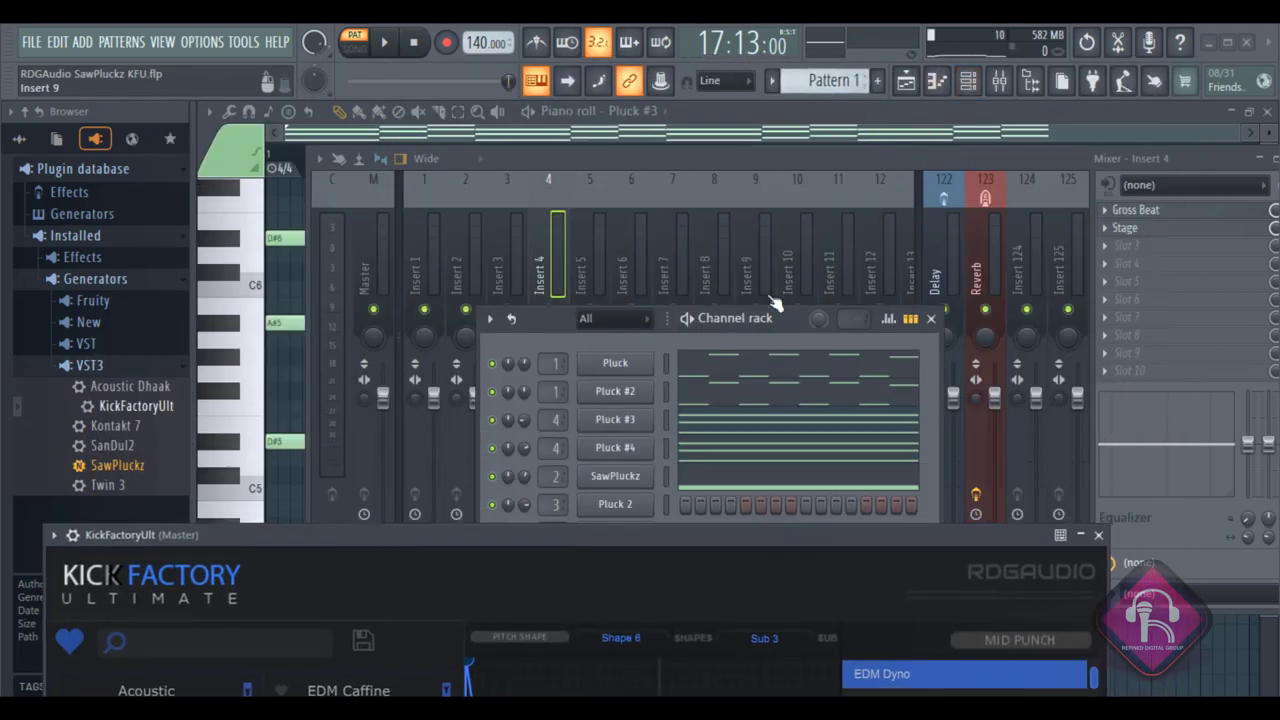
# Switch to Pattern 3 and fill the KickFactoryUlt channel with a hit on each 4 steps.
pyautogui.moveTo(552, 327); pyautogui.dragTo(590, 141)
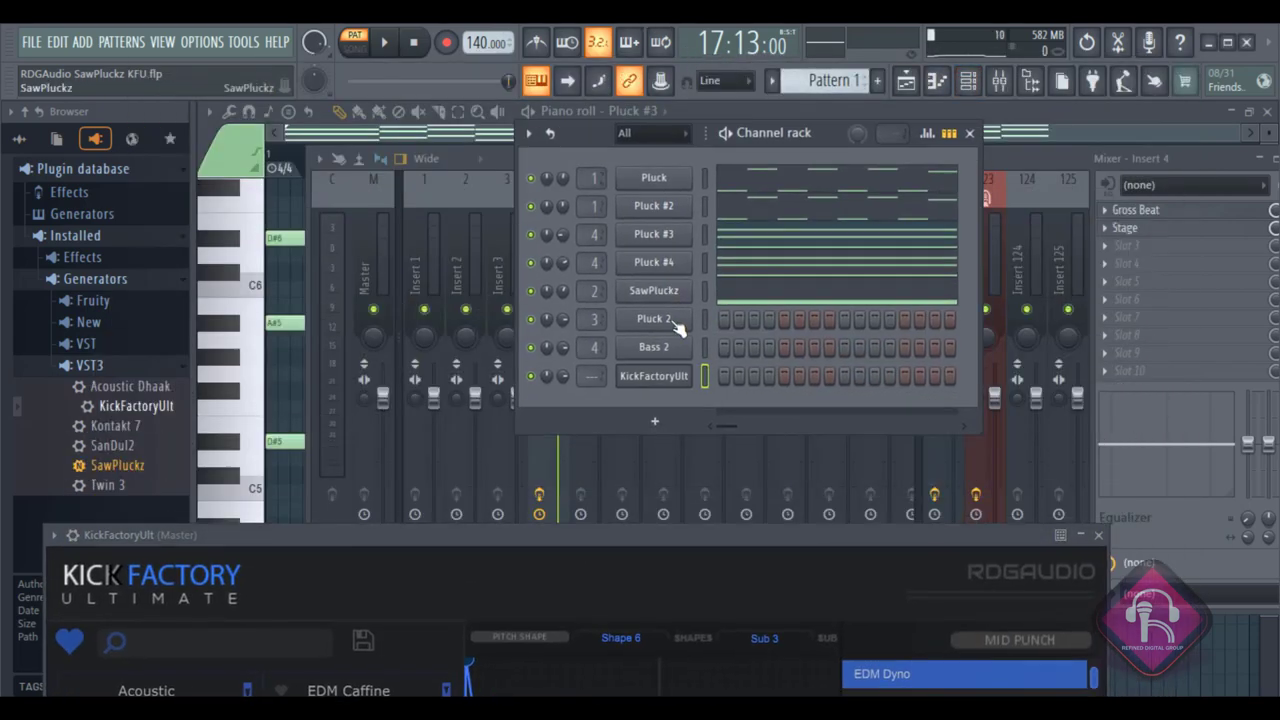
pyautogui.scroll(-2, 802, 80)
pyautogui.rightClick(670, 380)
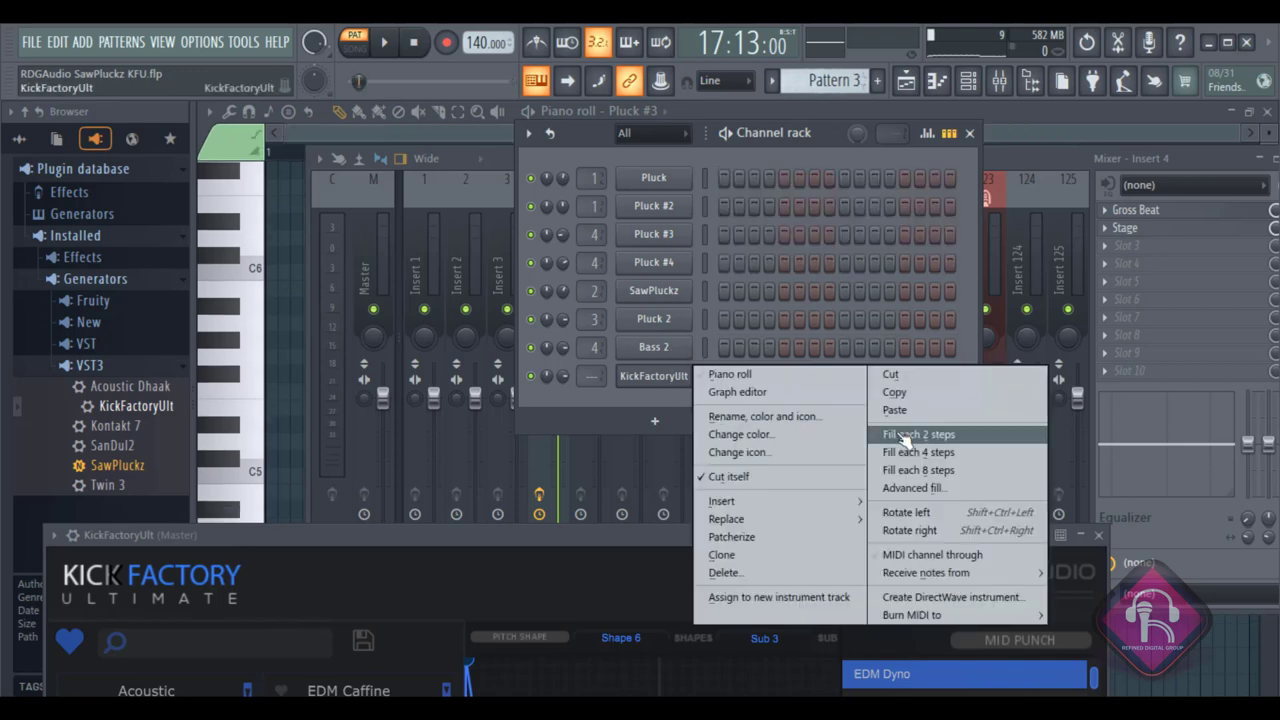
pyautogui.click(900, 450)
# In the playlist, paint Pattern 3 along Track 2 through bar 16 and place Pattern 1 on Track 1 from bar 1.
pyautogui.click(905, 80)
pyautogui.click(479, 256)
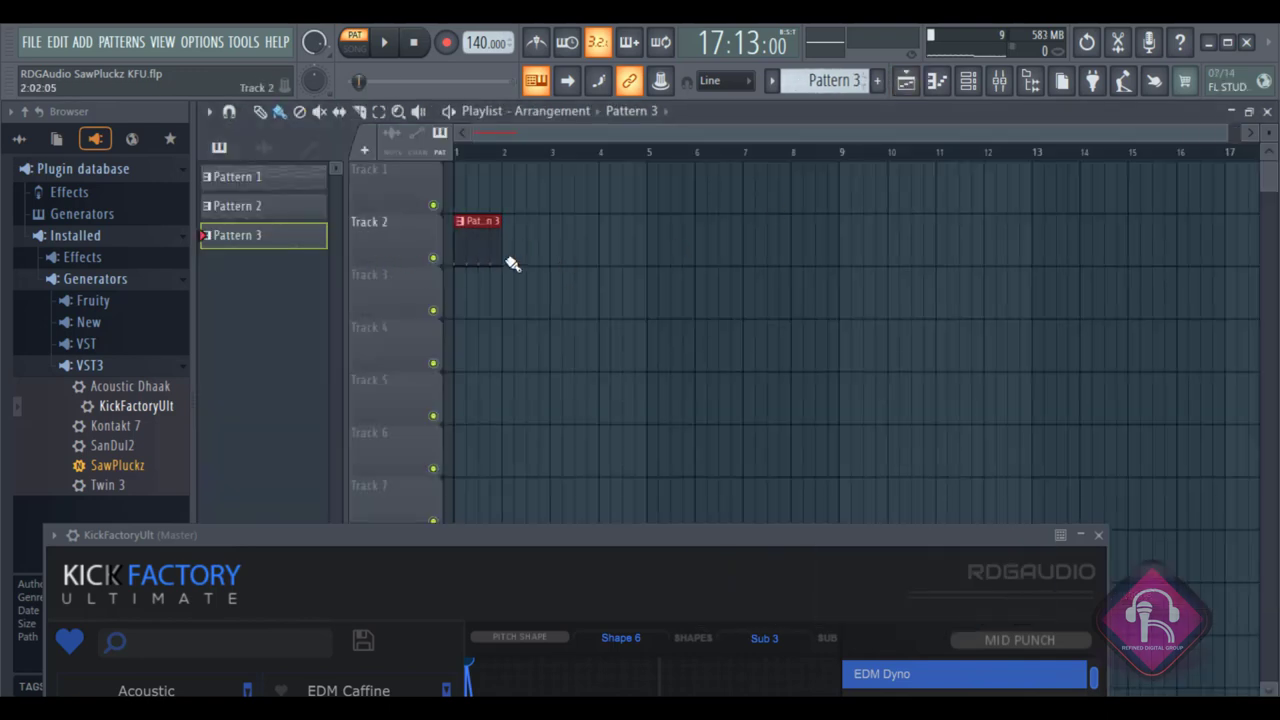
pyautogui.moveTo(512, 264); pyautogui.dragTo(1220, 222)
pyautogui.scroll(2, 829, 80)
pyautogui.click(465, 170)
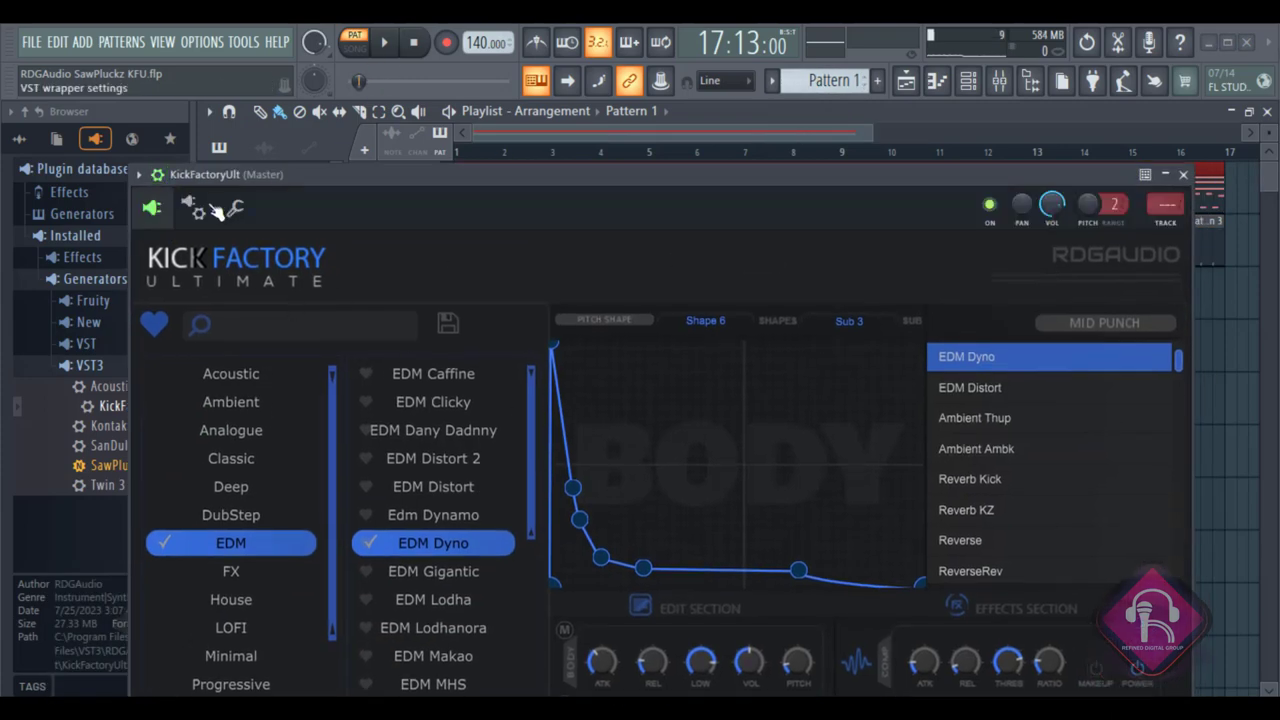
# Route KickFactoryUlt to mixer track 6 and play Pattern 3.
pyautogui.click(158, 175)
pyautogui.click(151, 207)
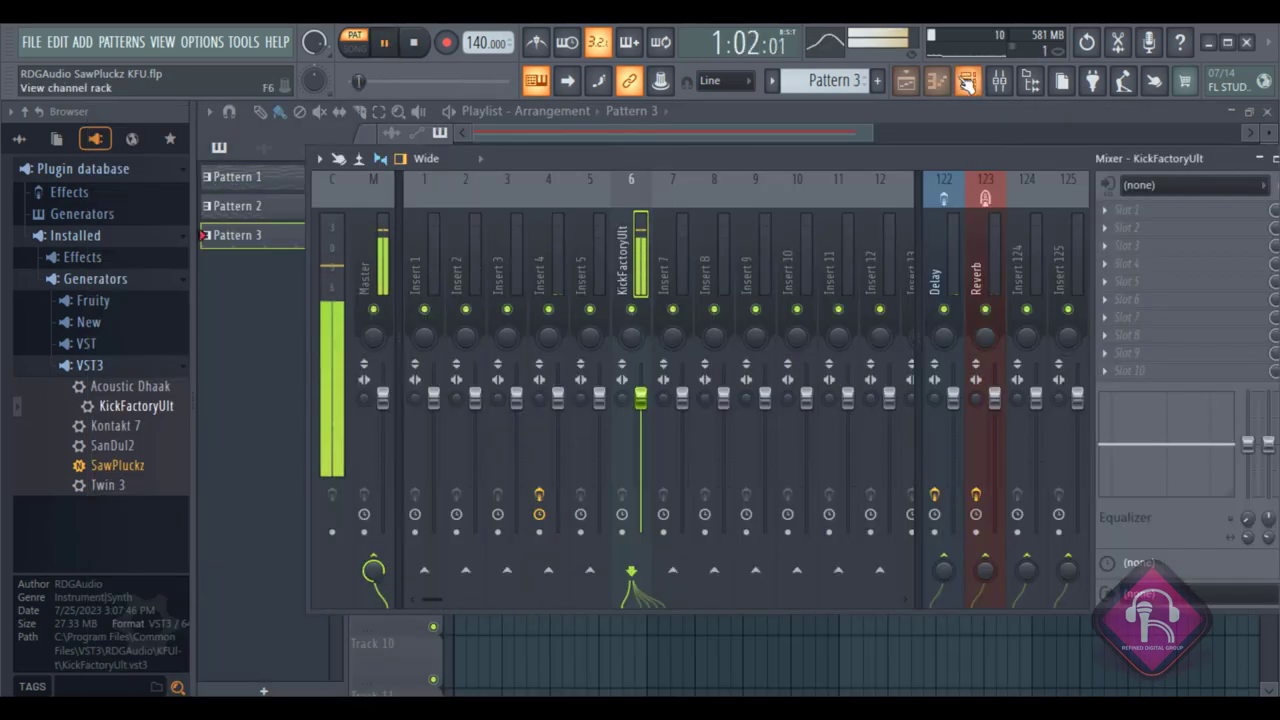
# Reopen KickFactoryUlt from the channel rack and load the EDM Lodha preset.
pyautogui.click(968, 82)
pyautogui.click(655, 375)
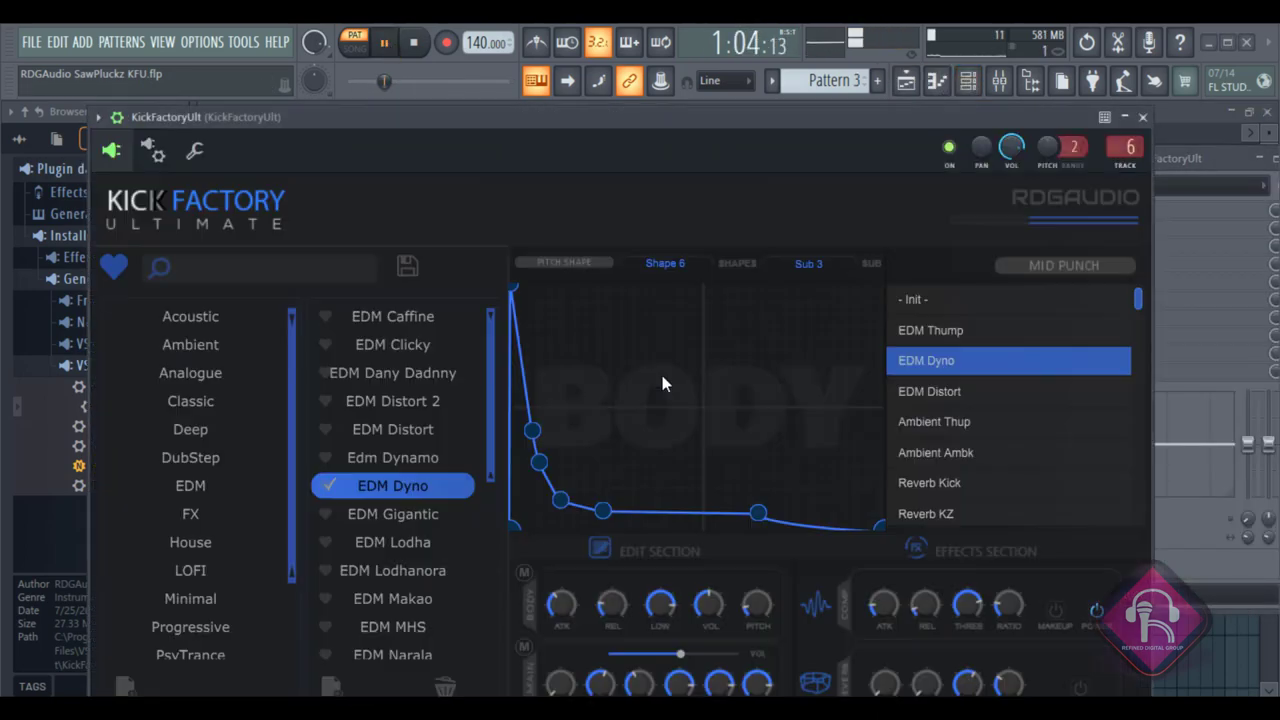
pyautogui.moveTo(592, 121); pyautogui.dragTo(686, 38)
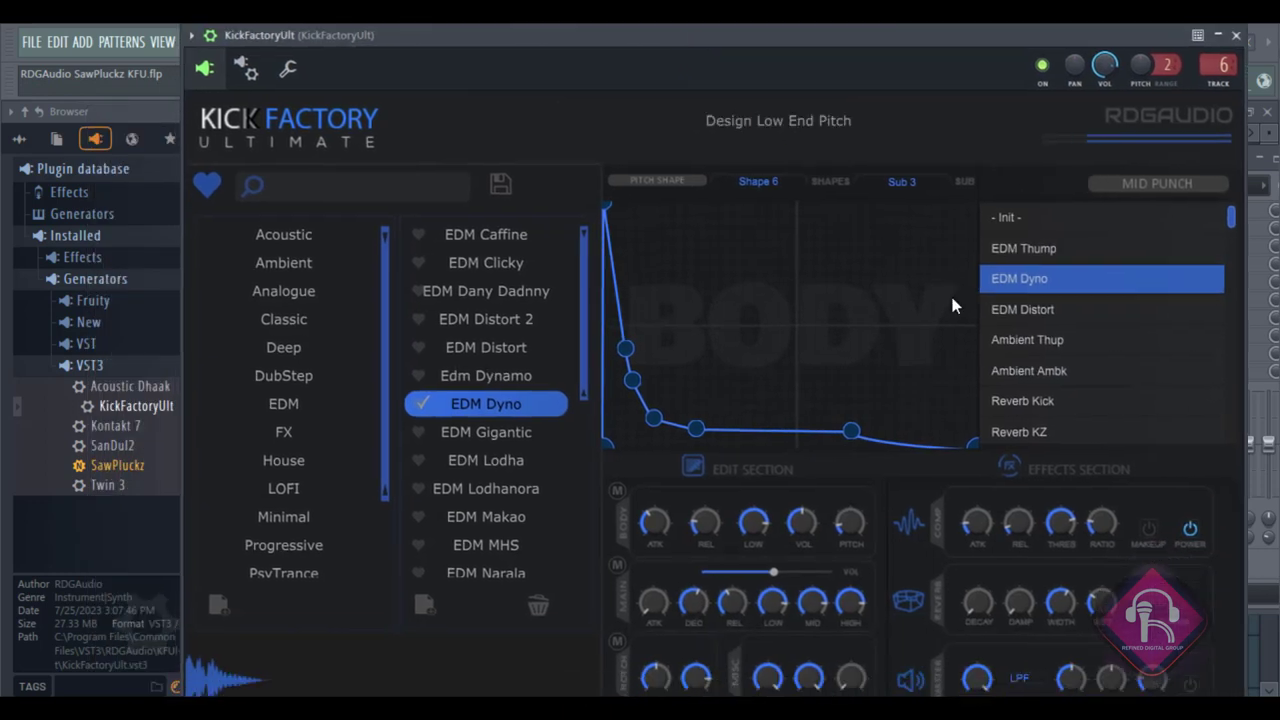
pyautogui.click(485, 461)
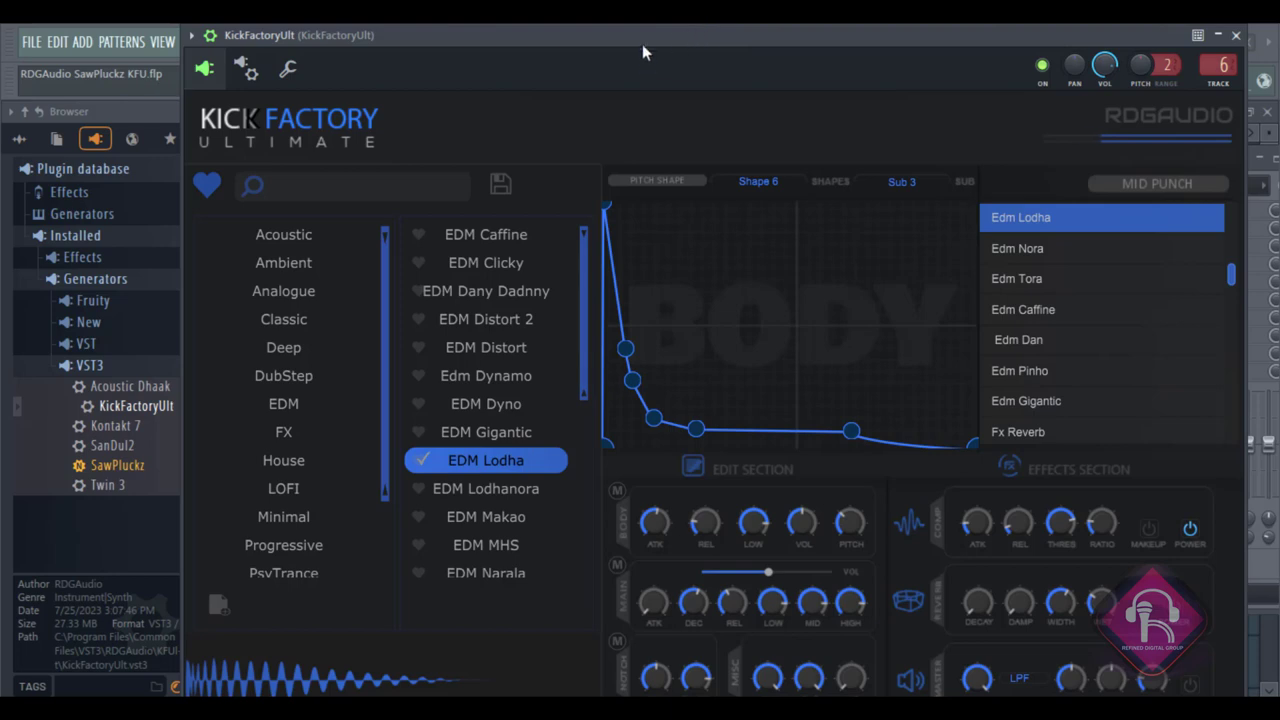
pyautogui.moveTo(642, 44); pyautogui.dragTo(583, 500)
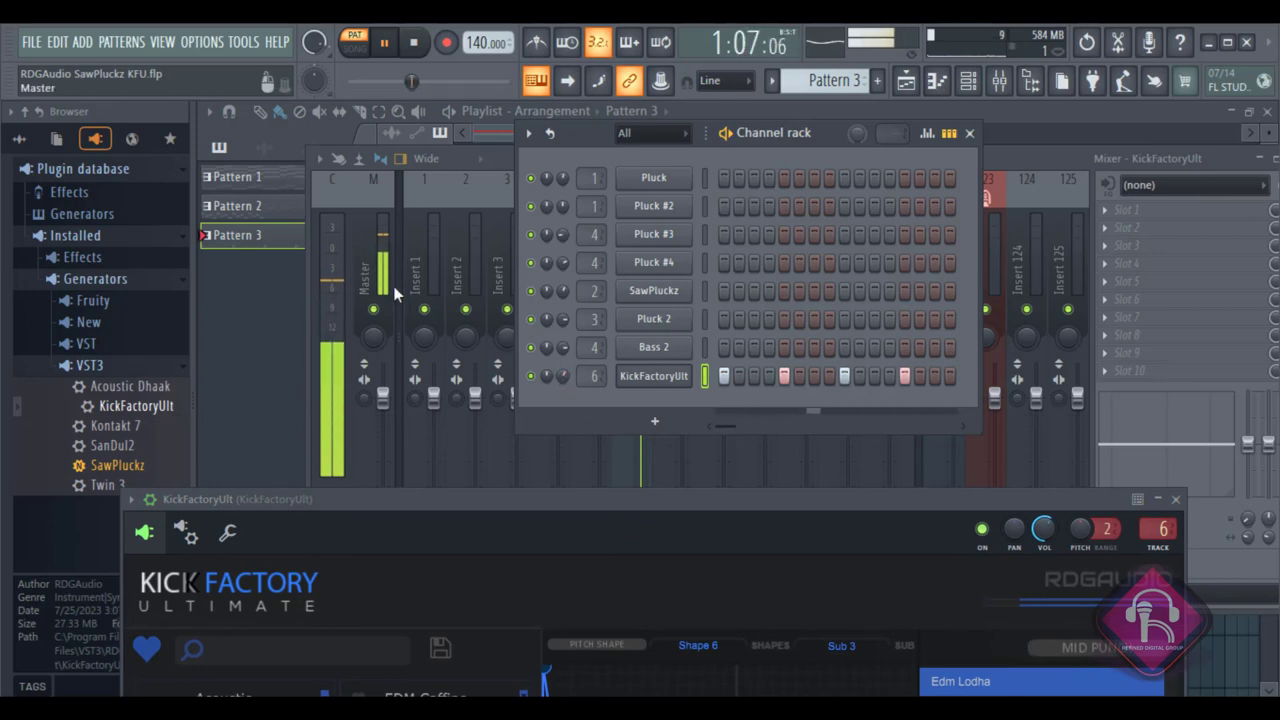
# Switch to song mode, listen to the arrangement with the kick, and stop playback.
pyautogui.click(362, 52)
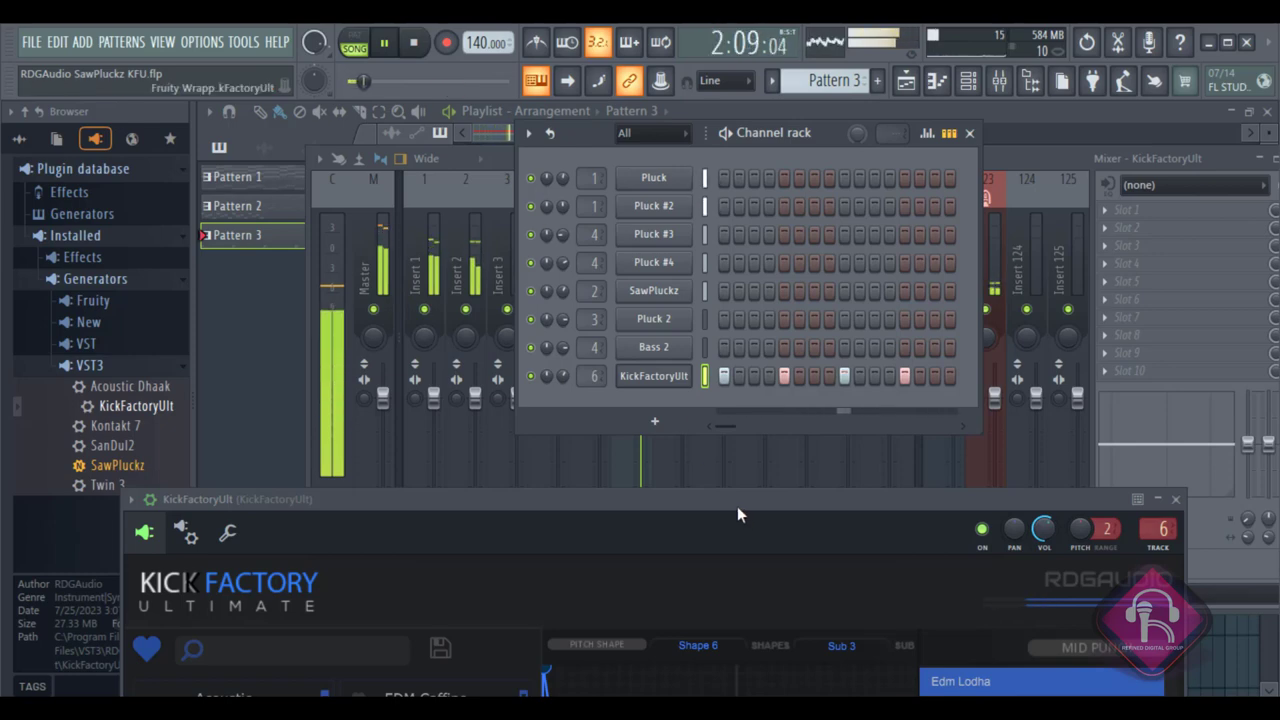
pyautogui.moveTo(737, 506); pyautogui.dragTo(748, 460)
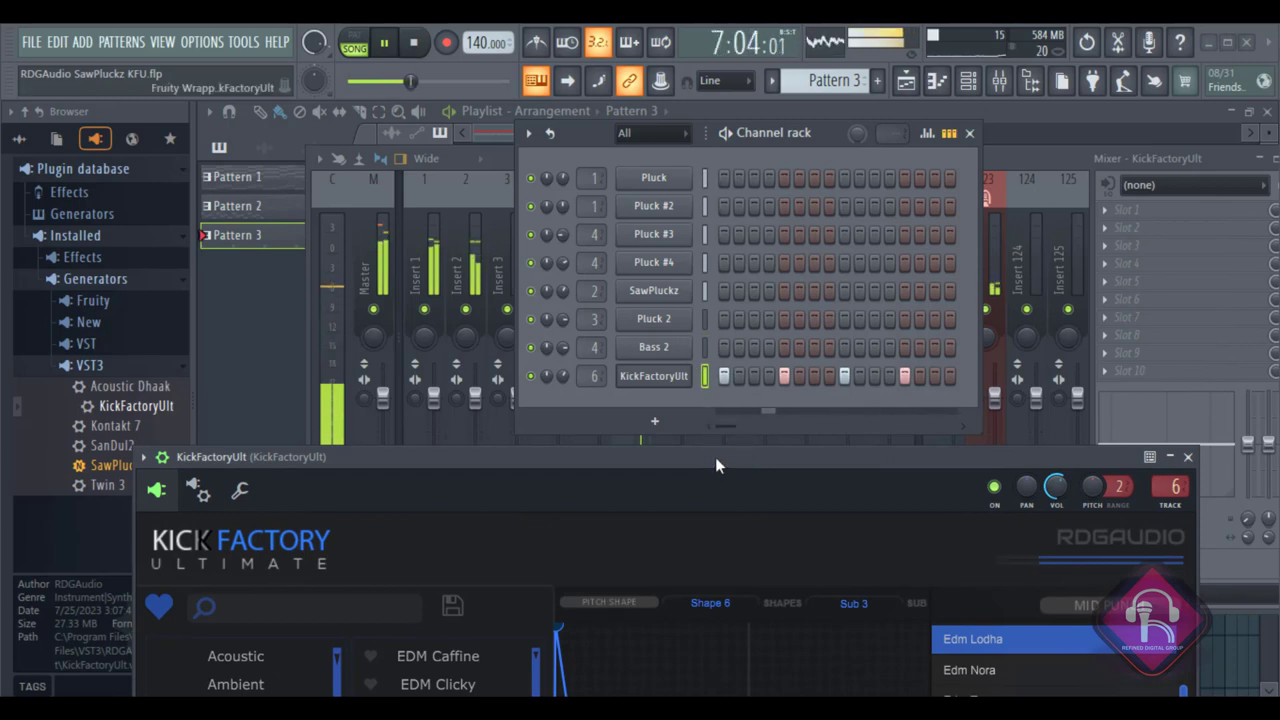
pyautogui.moveTo(715, 457); pyautogui.dragTo(717, 35)
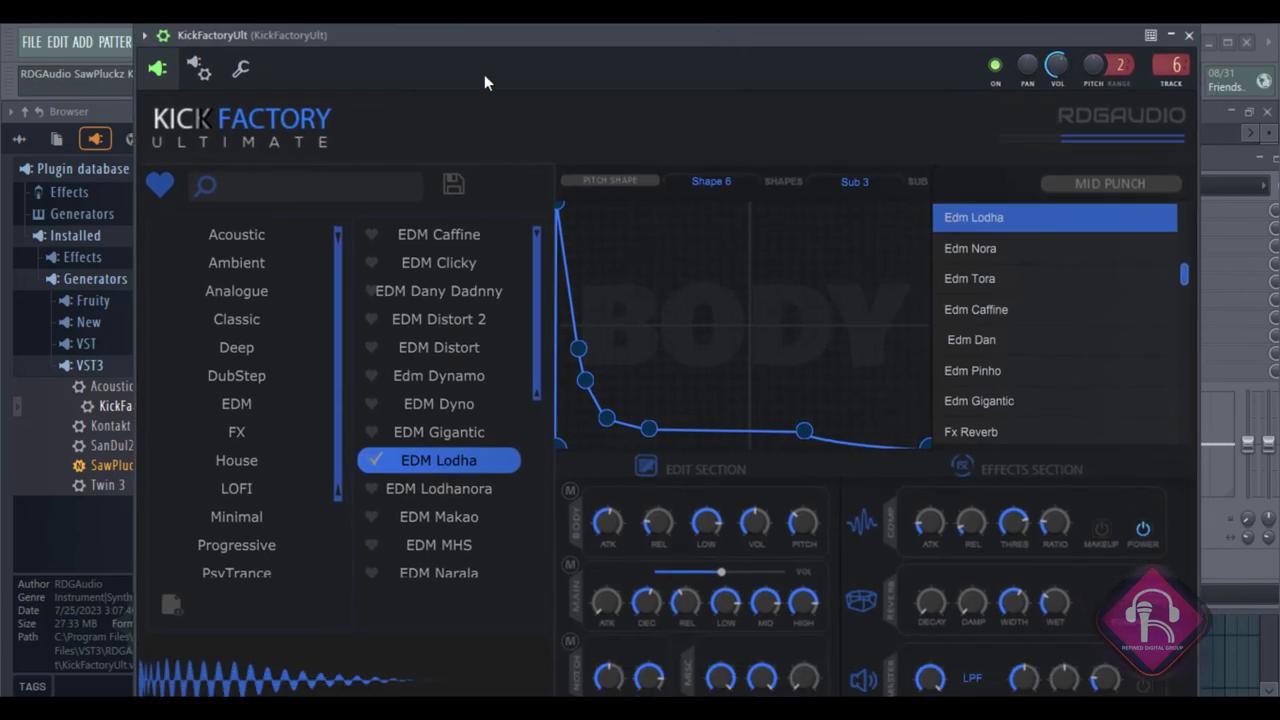
pyautogui.click(166, 38)
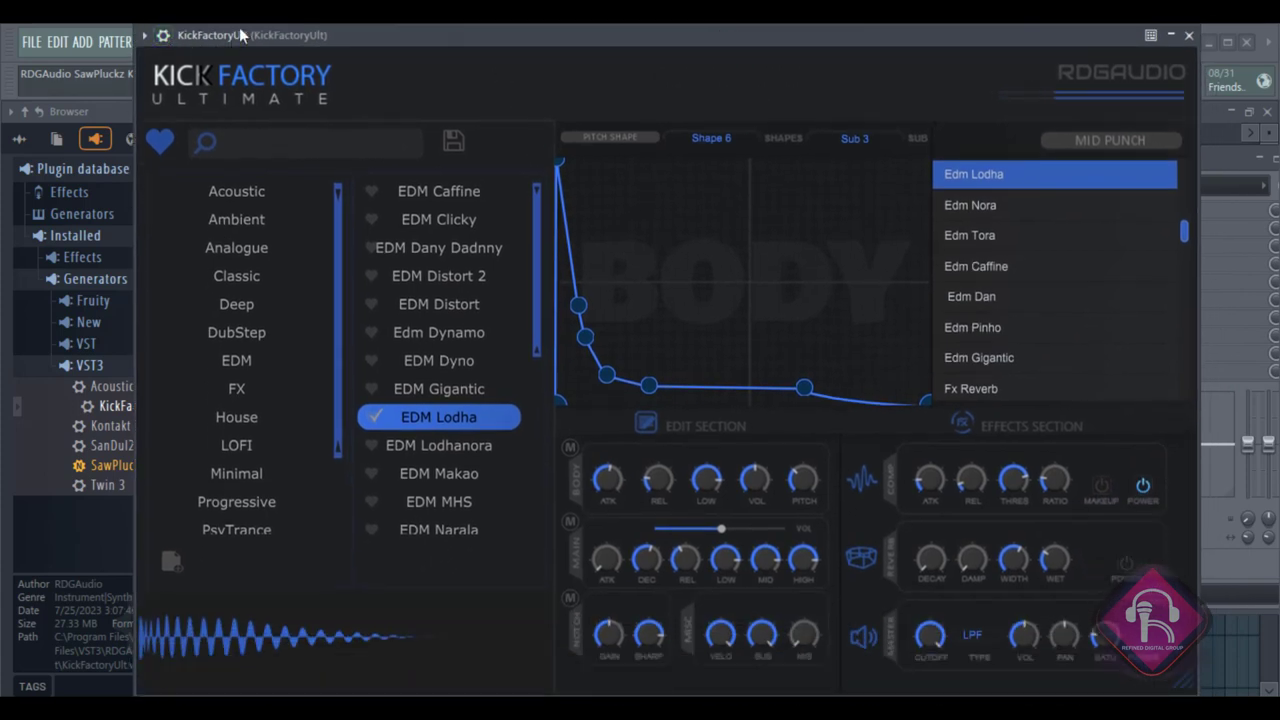
pyautogui.moveTo(239, 30); pyautogui.dragTo(430, 335)
pyautogui.click(383, 42)
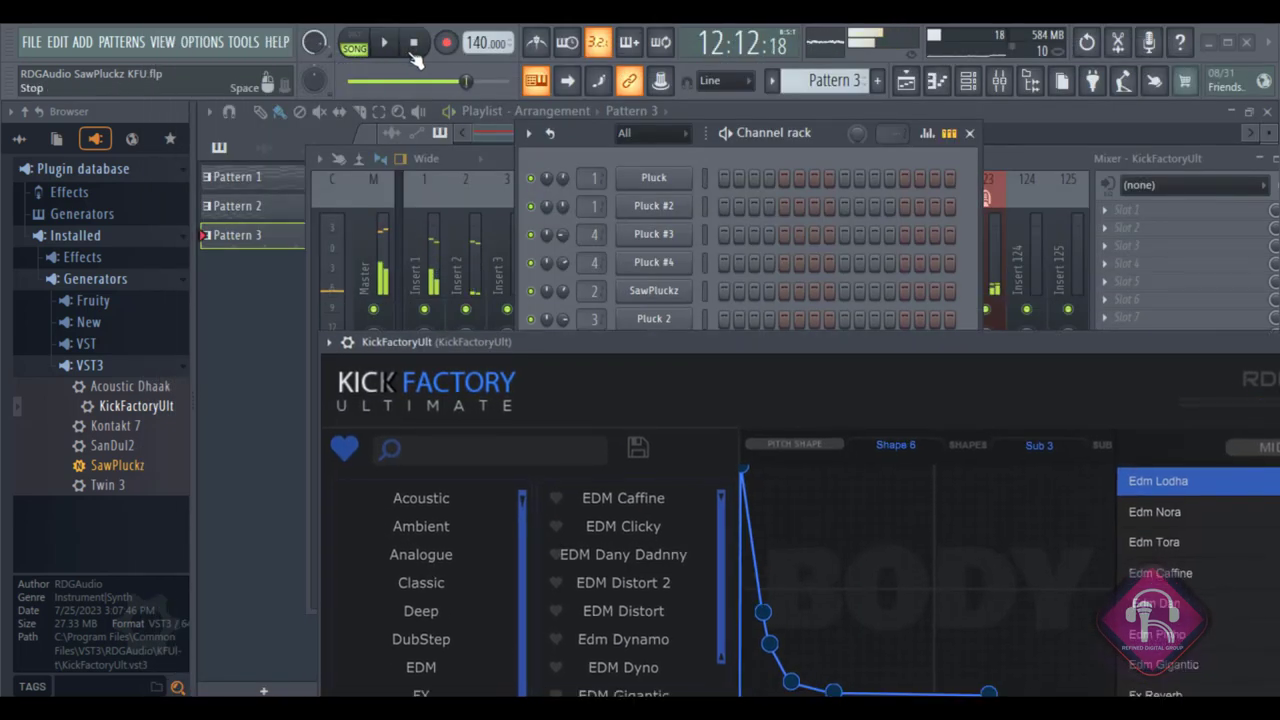
# Load the Ana Kit preset from KickFactoryUlt's Analogue category and play Pattern 3 in pattern mode.
pyautogui.moveTo(633, 341); pyautogui.dragTo(574, 36)
pyautogui.scroll(-1, 464, 449)
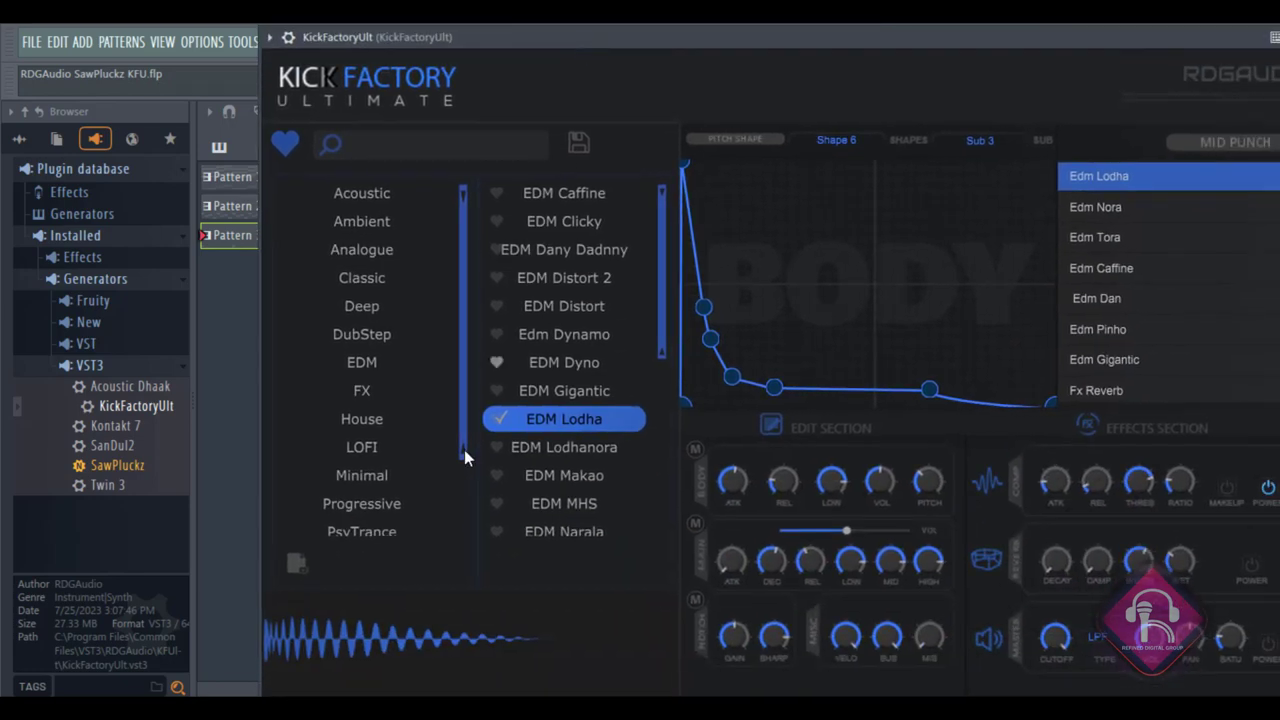
pyautogui.scroll(1, 389, 340)
pyautogui.click(373, 254)
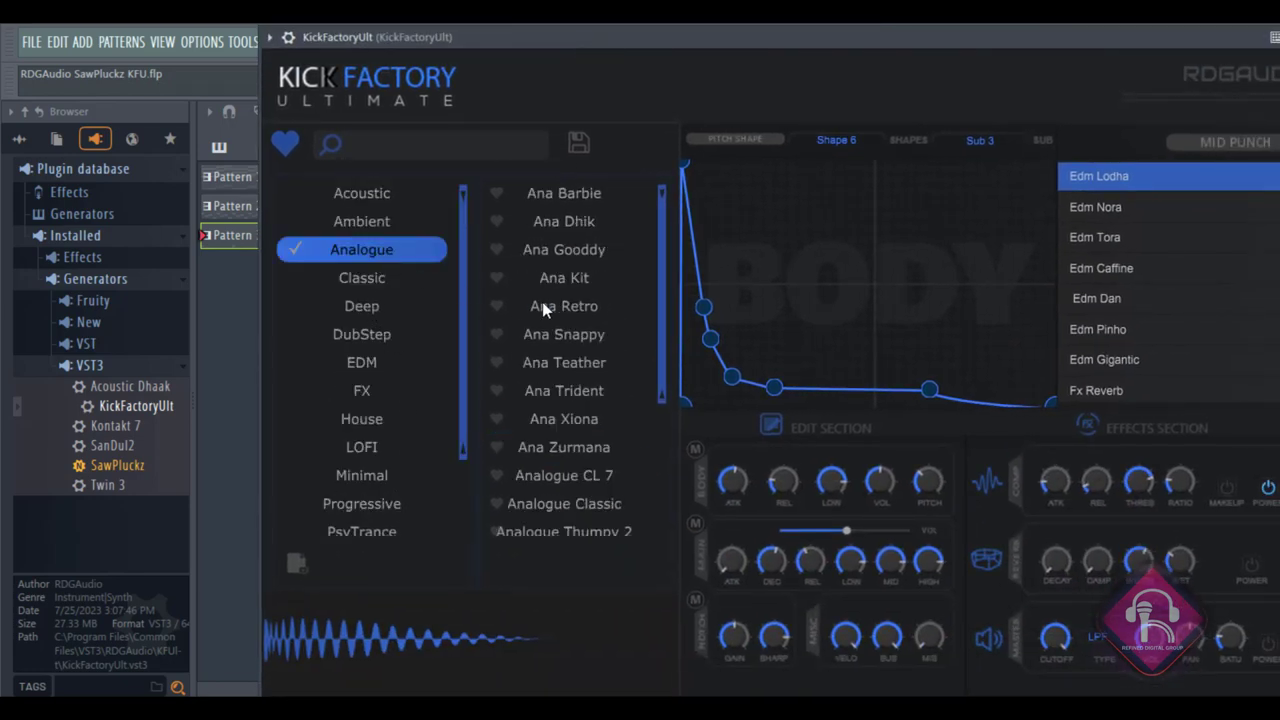
pyautogui.click(566, 285)
pyautogui.moveTo(533, 45); pyautogui.dragTo(487, 282)
pyautogui.click(390, 46)
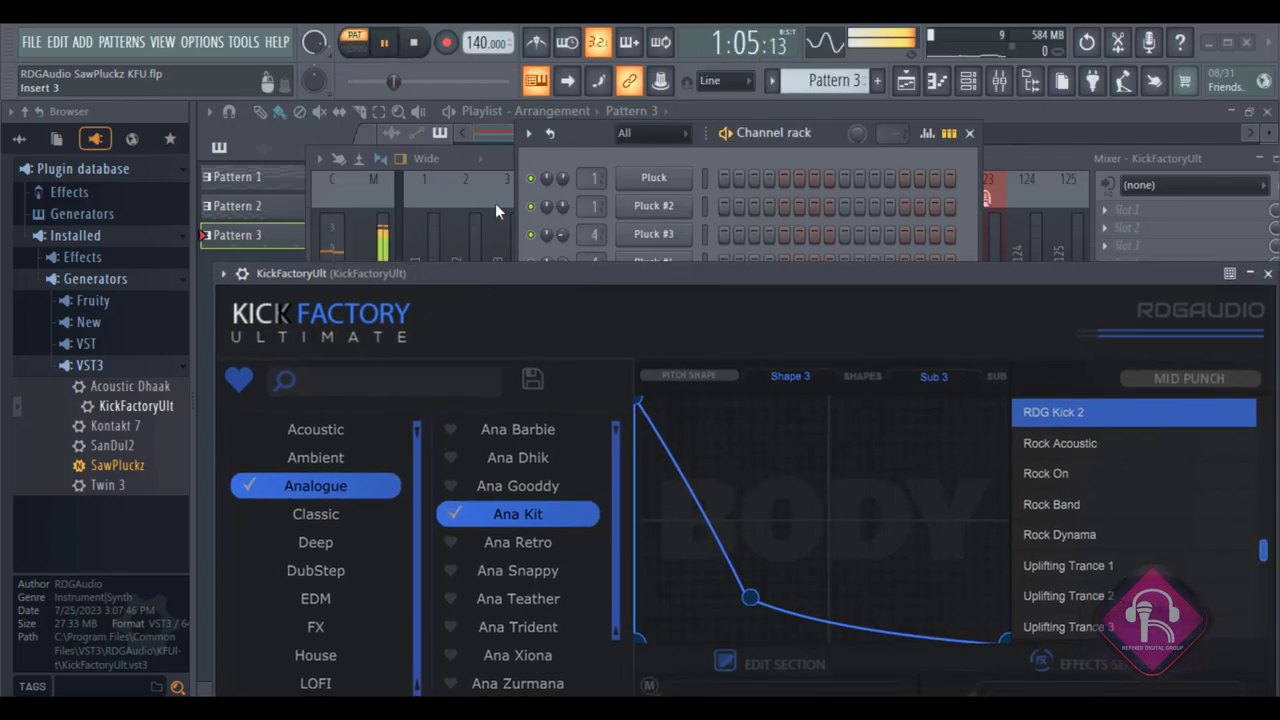
# Play the arrangement in song mode, lower the KickFactoryUlt channel volume to 48%, and stop playback.
pyautogui.moveTo(537, 285); pyautogui.dragTo(567, 478)
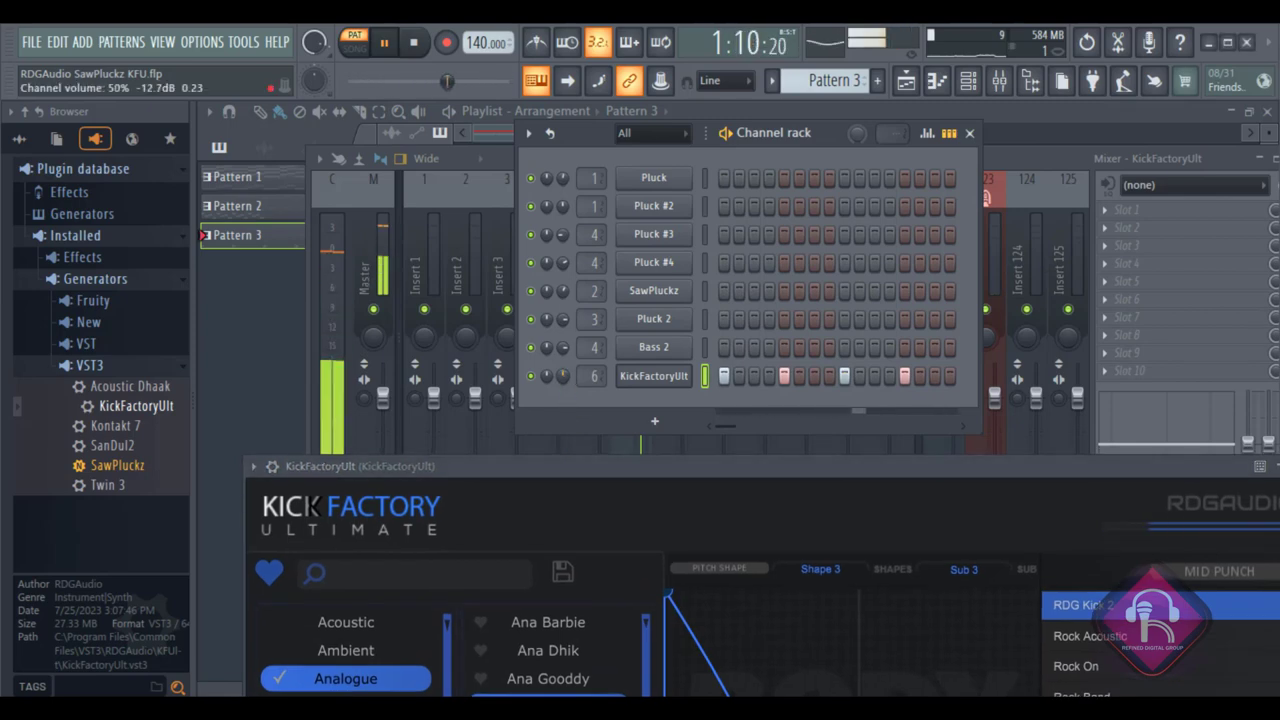
pyautogui.moveTo(399, 81); pyautogui.dragTo(427, 81)
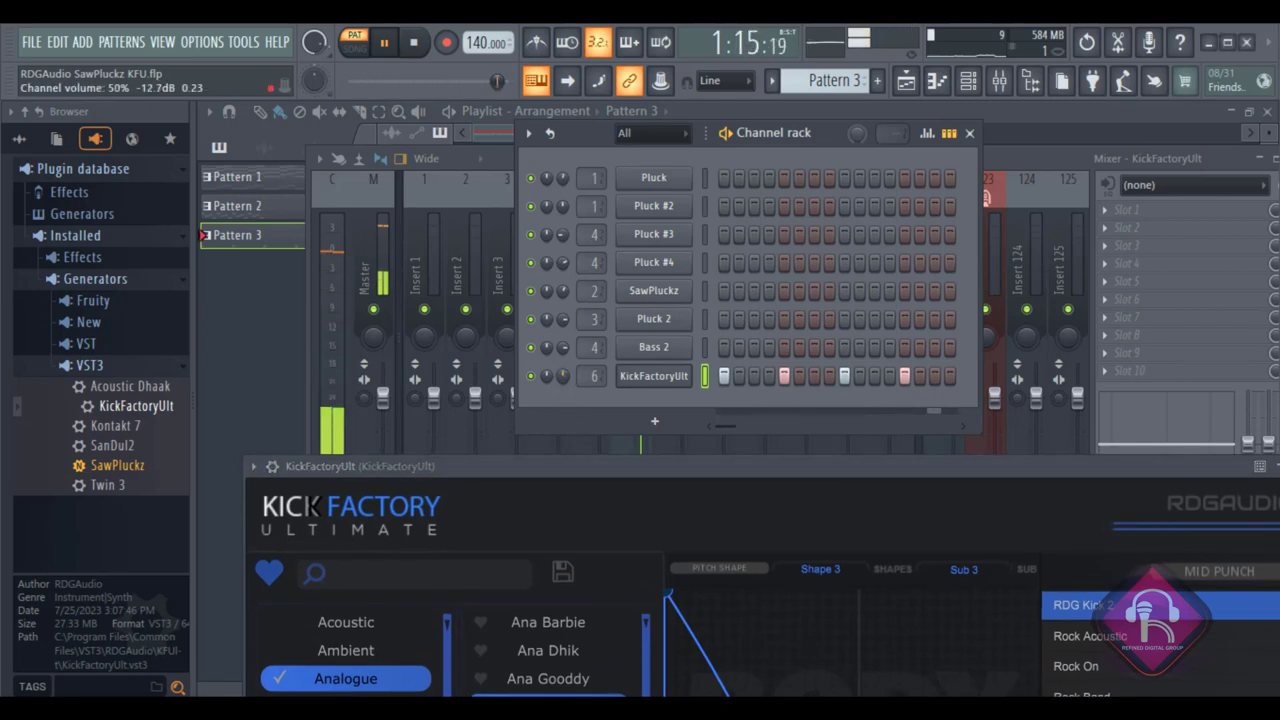
pyautogui.click(355, 42)
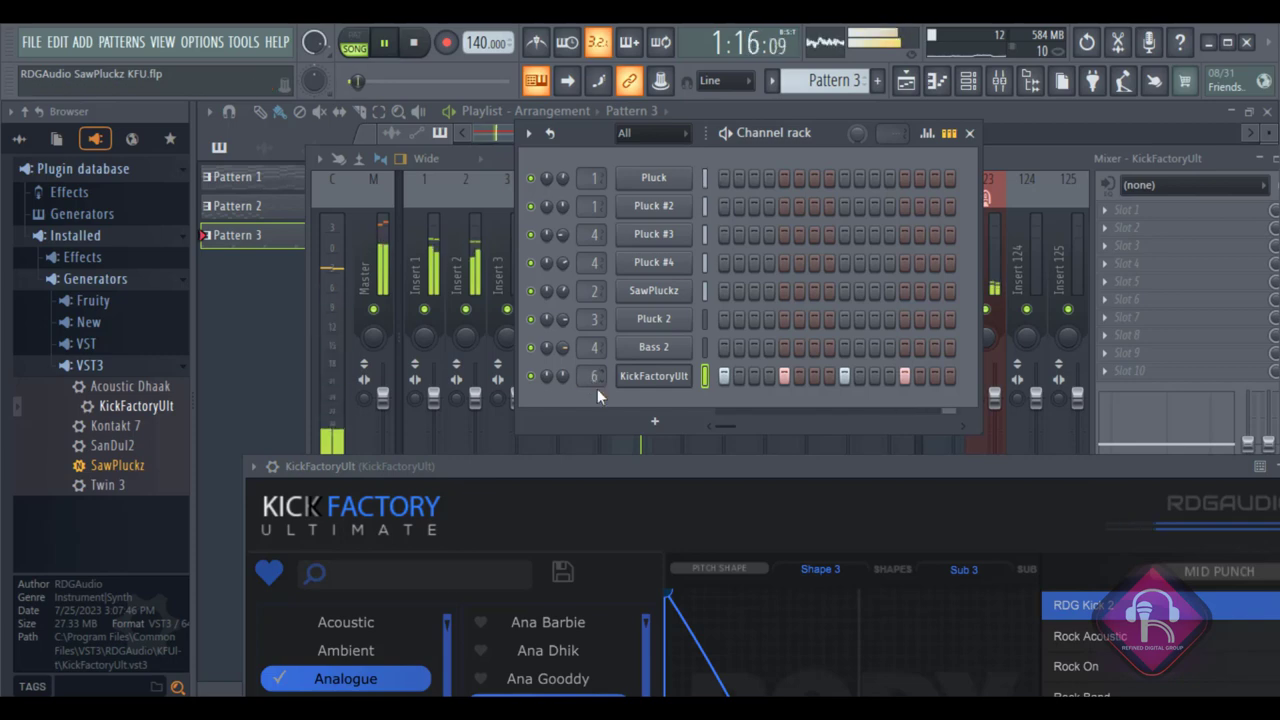
pyautogui.moveTo(566, 376); pyautogui.dragTo(566, 392)
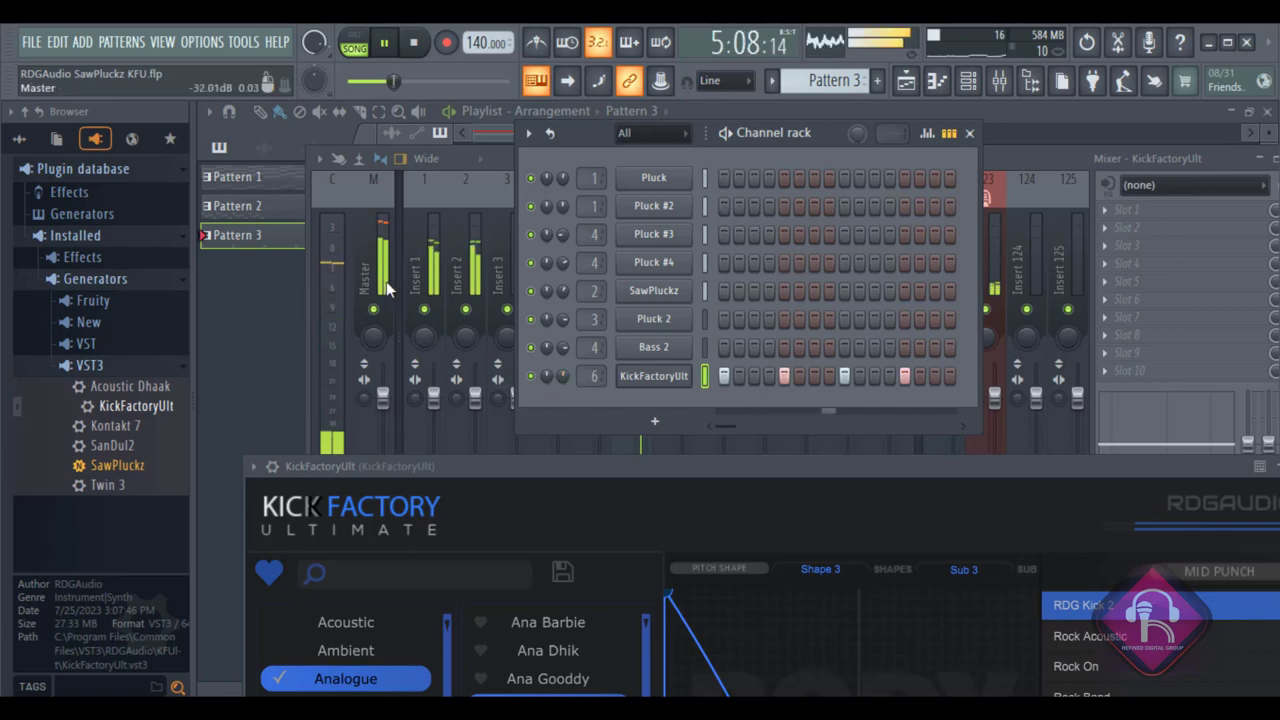
pyautogui.press('space')
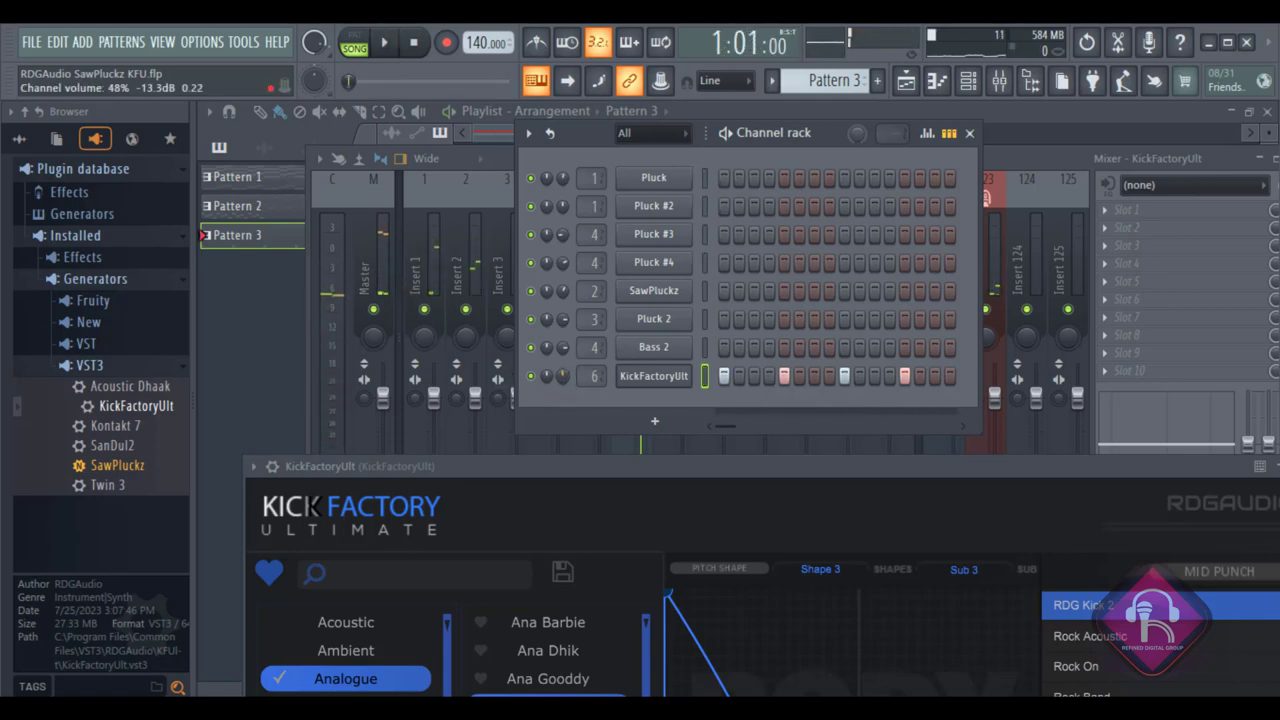
# Audition KickFactoryUlt's Analogue presets Ana Xiona, Ana Zurmana and Ana Dhik while playing Pattern 3 in pattern mode.
pyautogui.moveTo(713, 475); pyautogui.dragTo(577, 151)
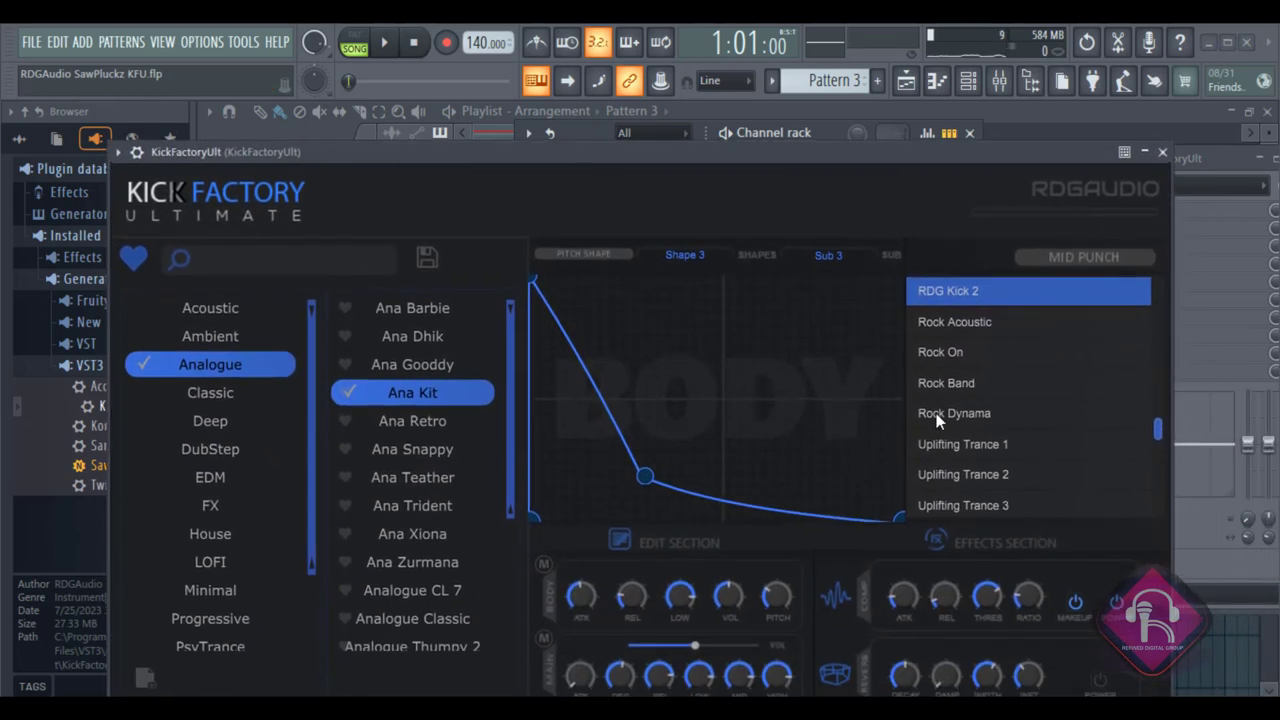
pyautogui.click(408, 532)
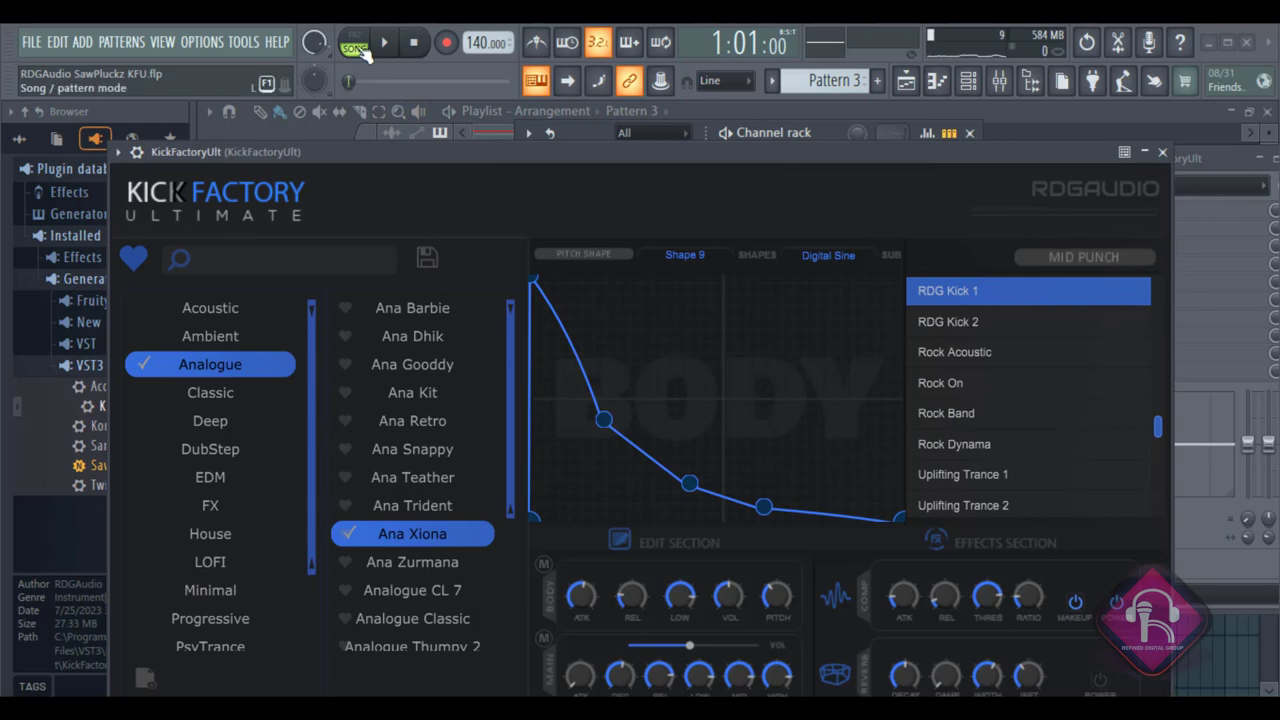
pyautogui.click(424, 564)
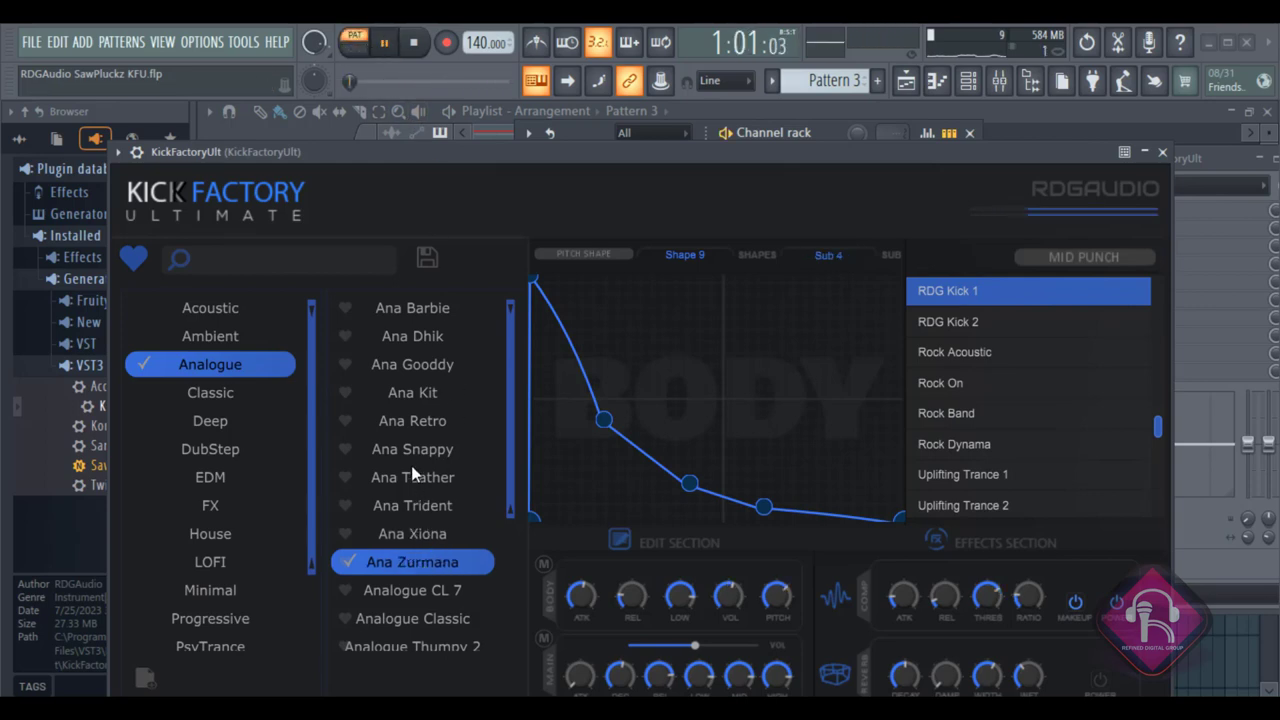
pyautogui.click(421, 336)
pyautogui.moveTo(530, 155); pyautogui.dragTo(559, 81)
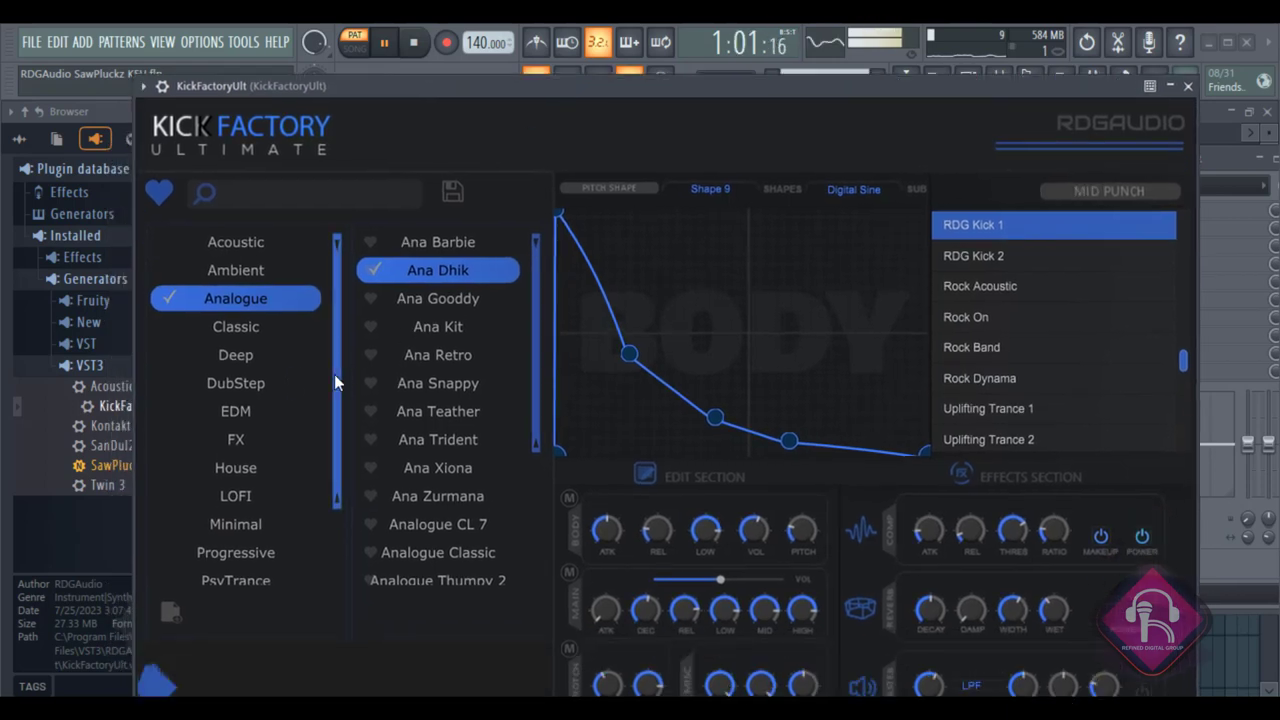
# Audition PsyThumpyLow from KickFactoryUlt's PsyTrance category and load the Psytrance 6 preset.
pyautogui.scroll(-3, 267, 452)
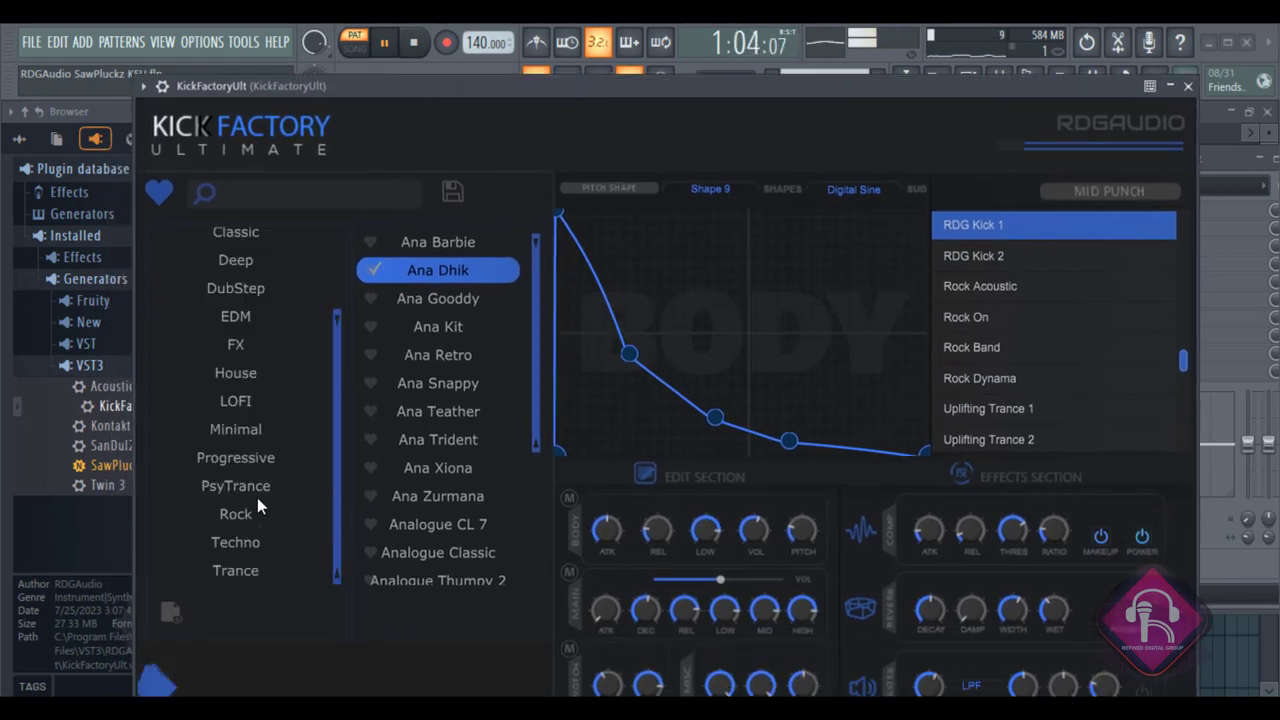
pyautogui.click(247, 491)
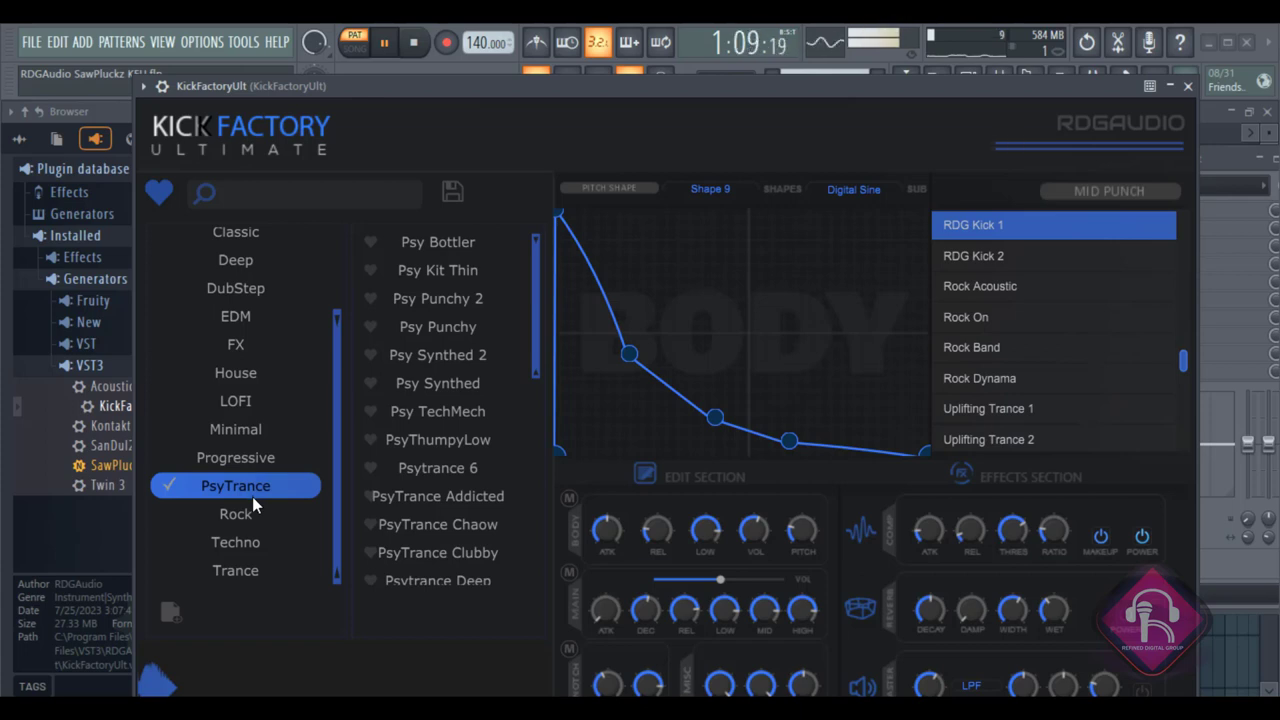
pyautogui.click(463, 445)
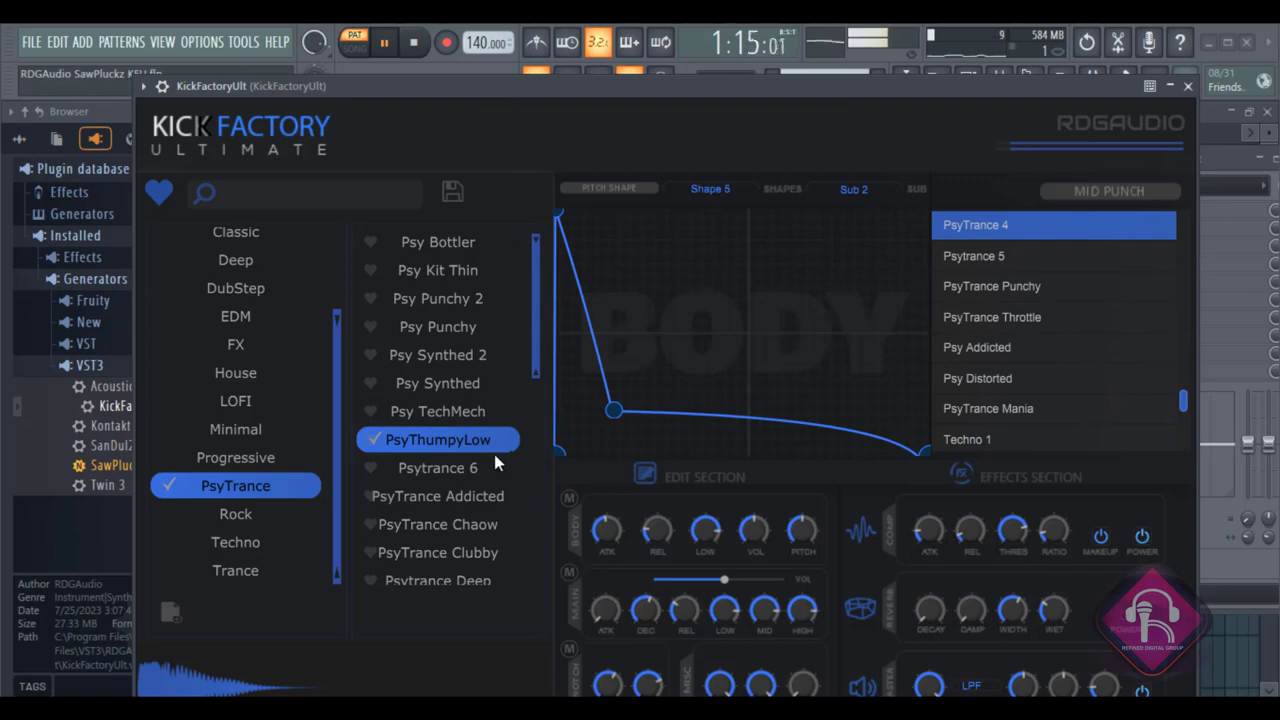
pyautogui.click(464, 467)
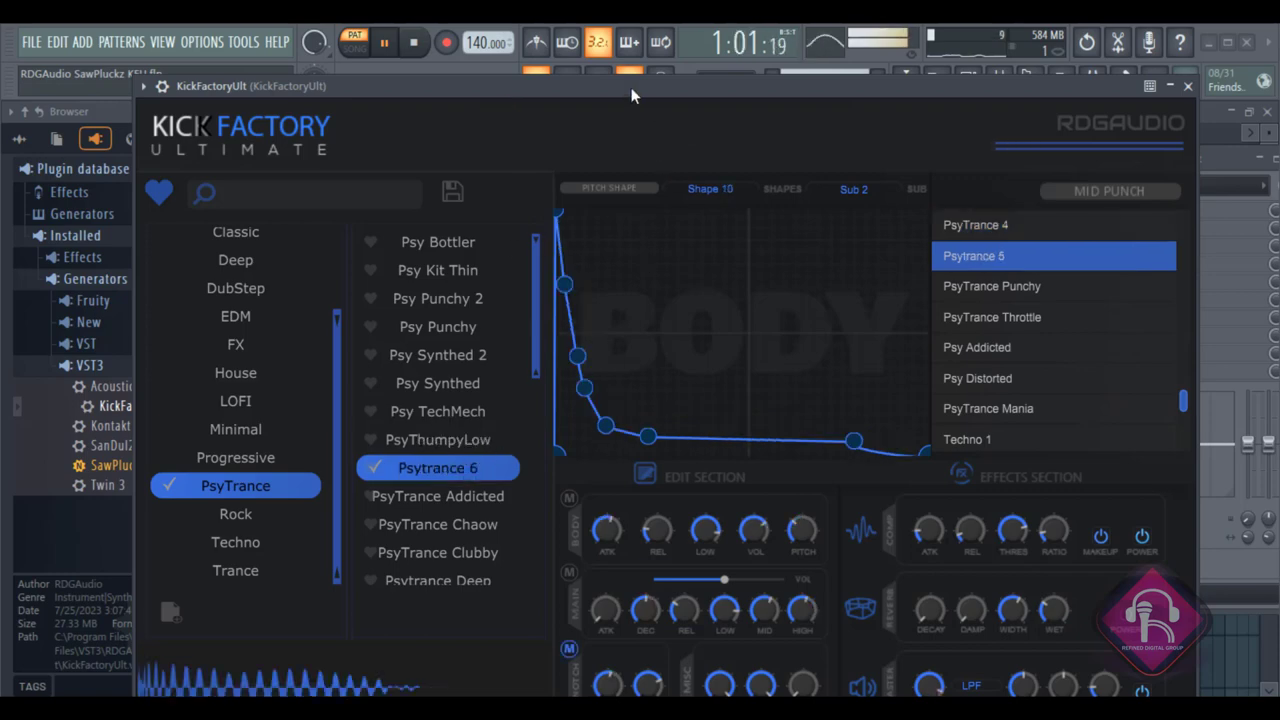
# Transpose all KickFactoryUlt notes of Pattern 3 up two semitones from C5 in the piano roll, and stop playback.
pyautogui.moveTo(632, 95); pyautogui.dragTo(661, 494)
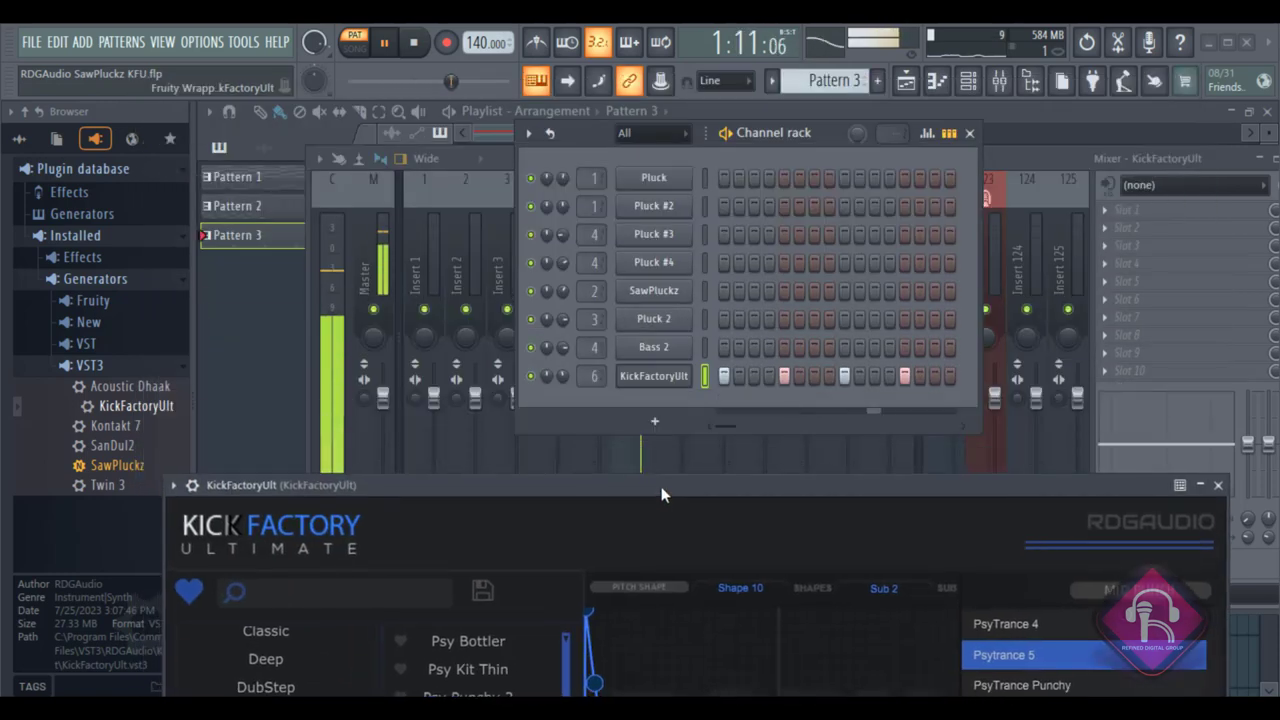
pyautogui.rightClick(690, 372)
pyautogui.click(733, 375)
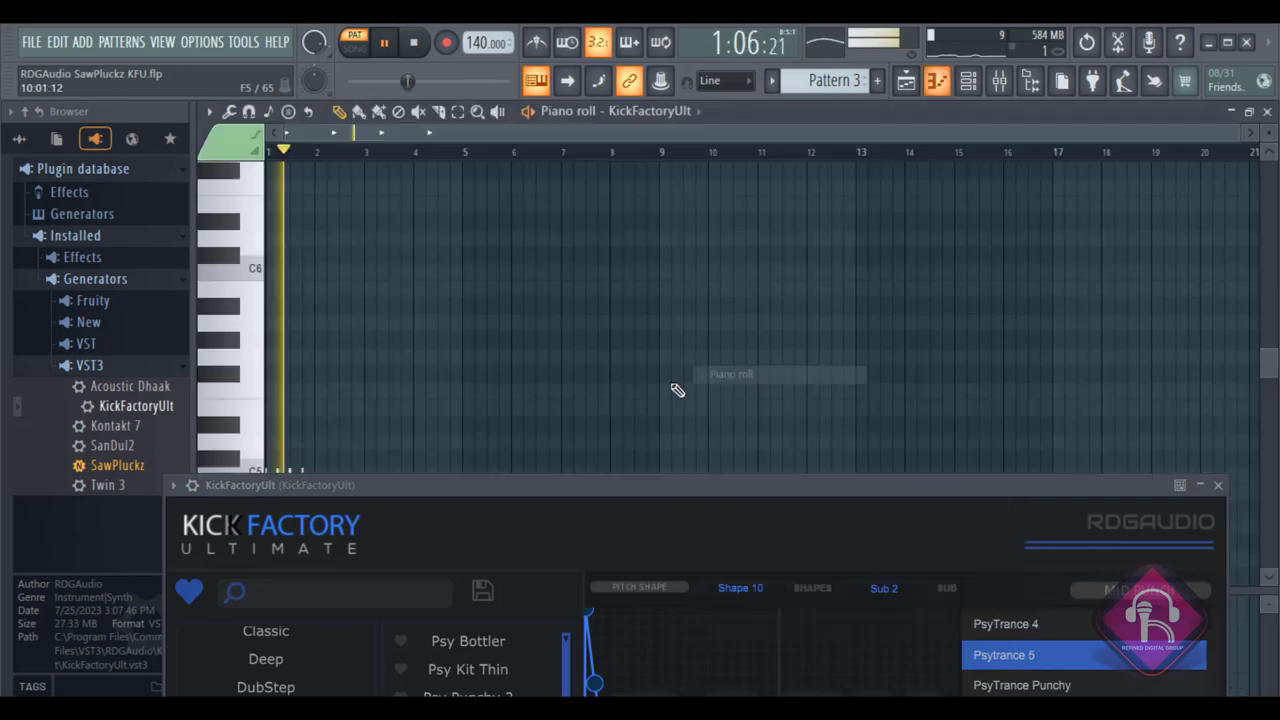
pyautogui.moveTo(500, 487); pyautogui.dragTo(1269, 378)
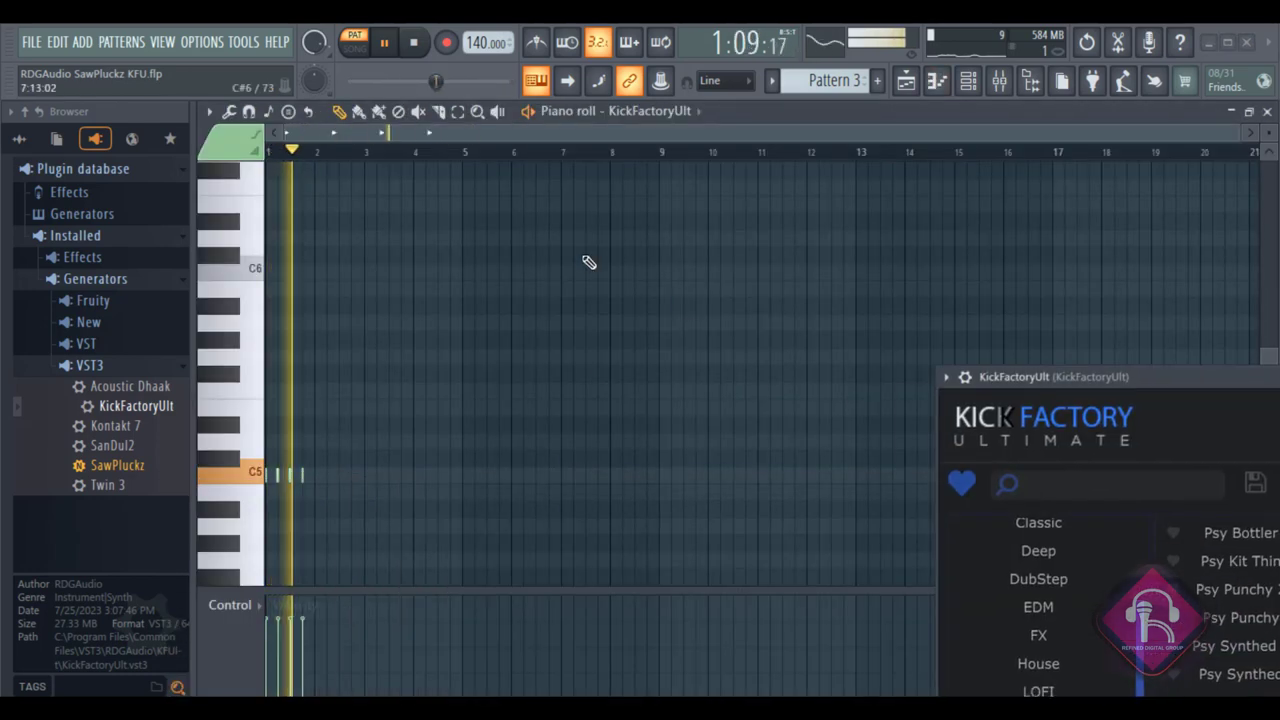
pyautogui.scroll(6, 303, 168)
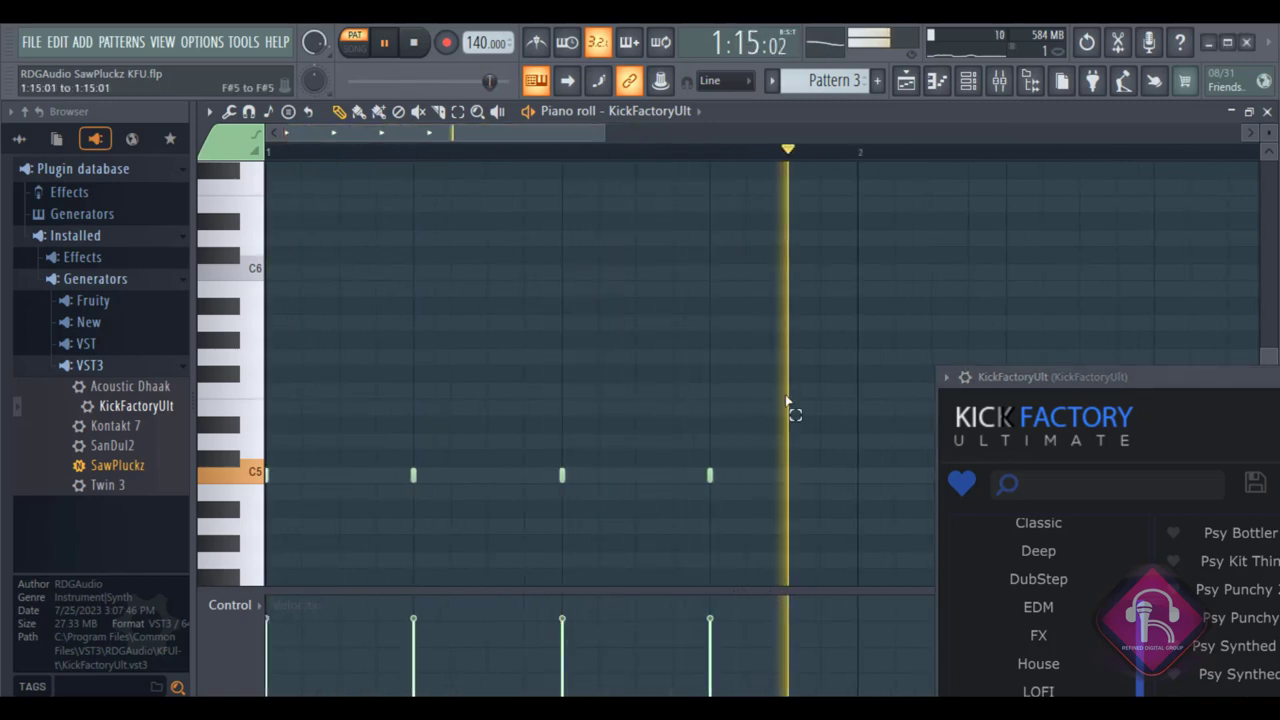
pyautogui.moveTo(780, 366); pyautogui.dragTo(257, 540)
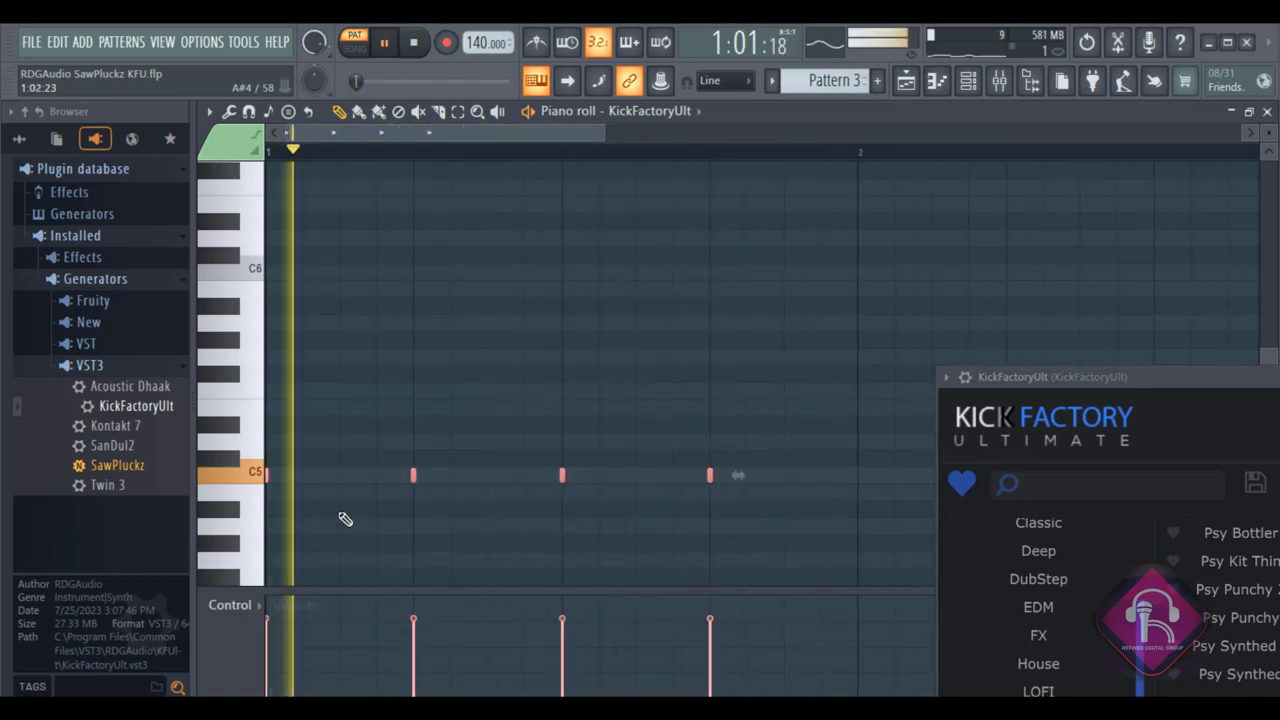
pyautogui.press('Up')
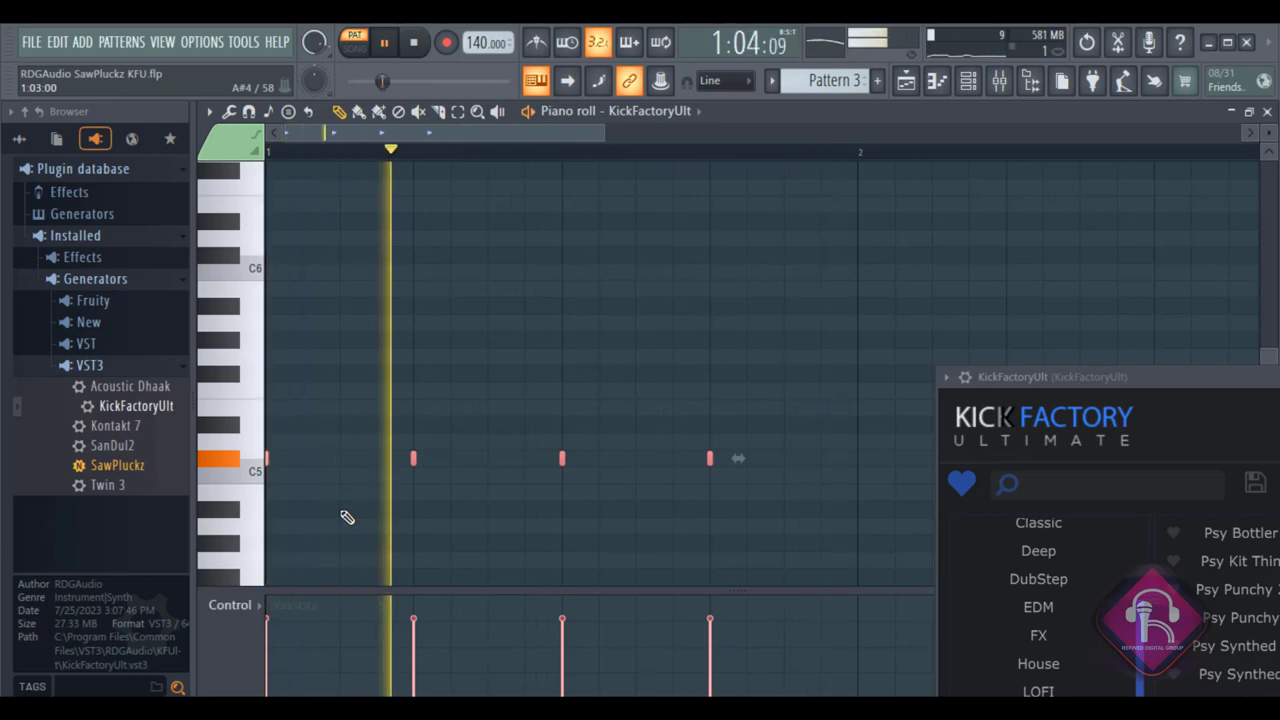
pyautogui.press('Up')
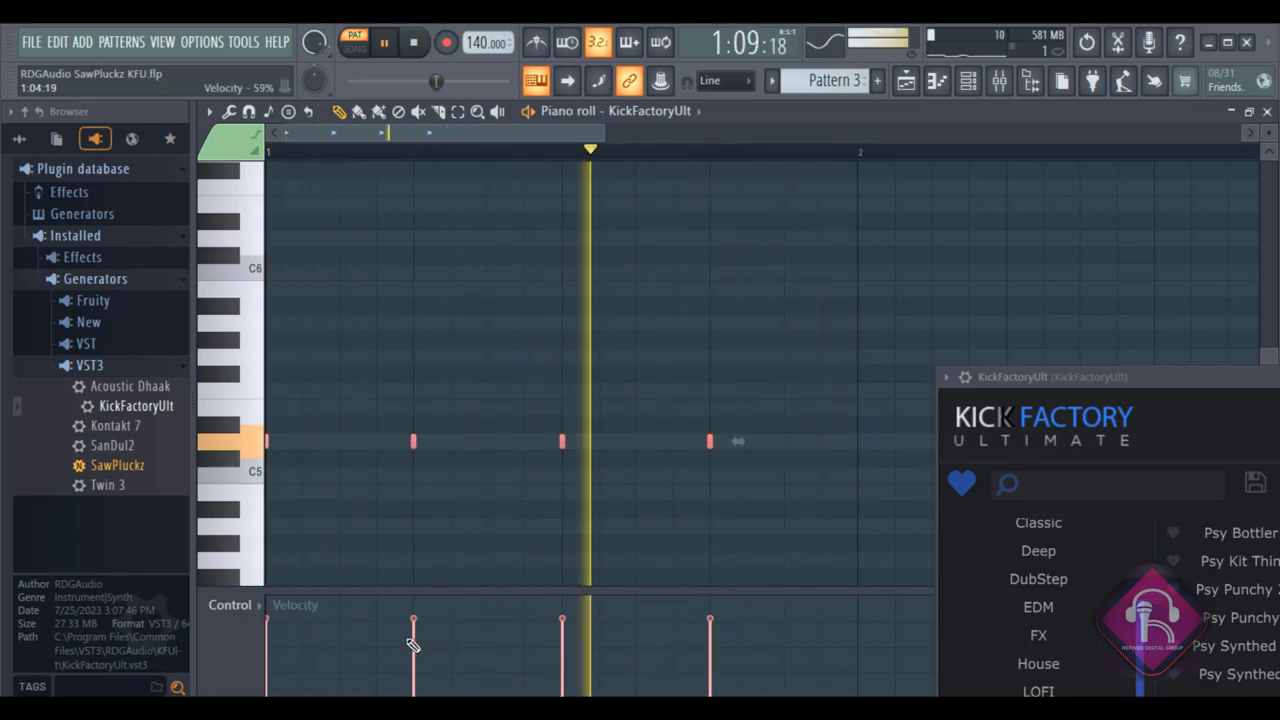
pyautogui.press('space')
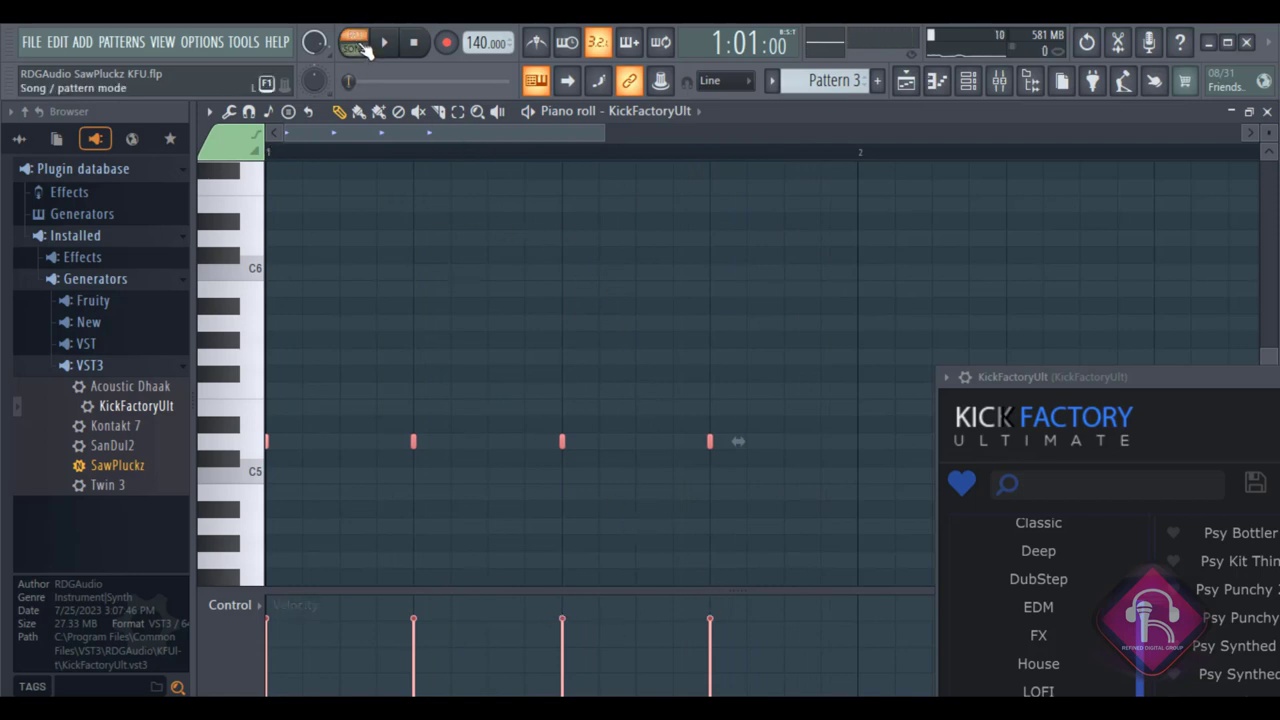
# Play the arrangement in song mode with the transposed kick, bring up the playlist, and stop playback.
pyautogui.click(384, 45)
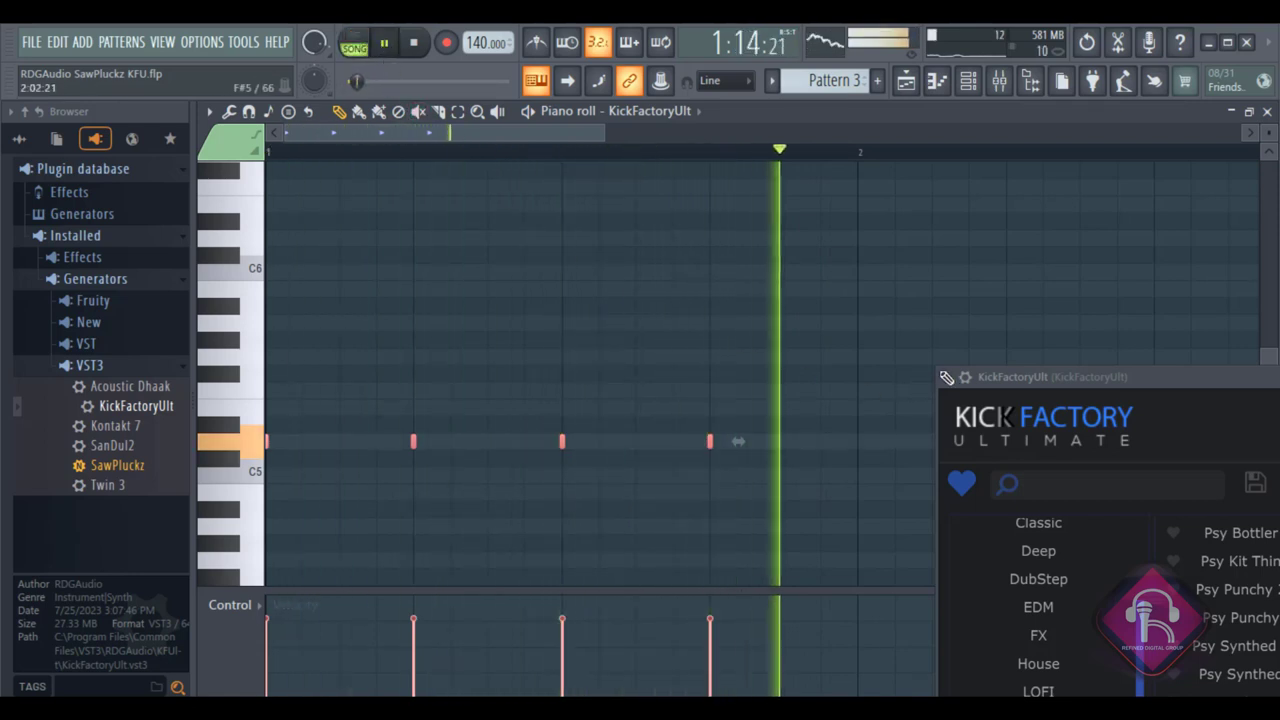
pyautogui.moveTo(1035, 376); pyautogui.dragTo(222, 36)
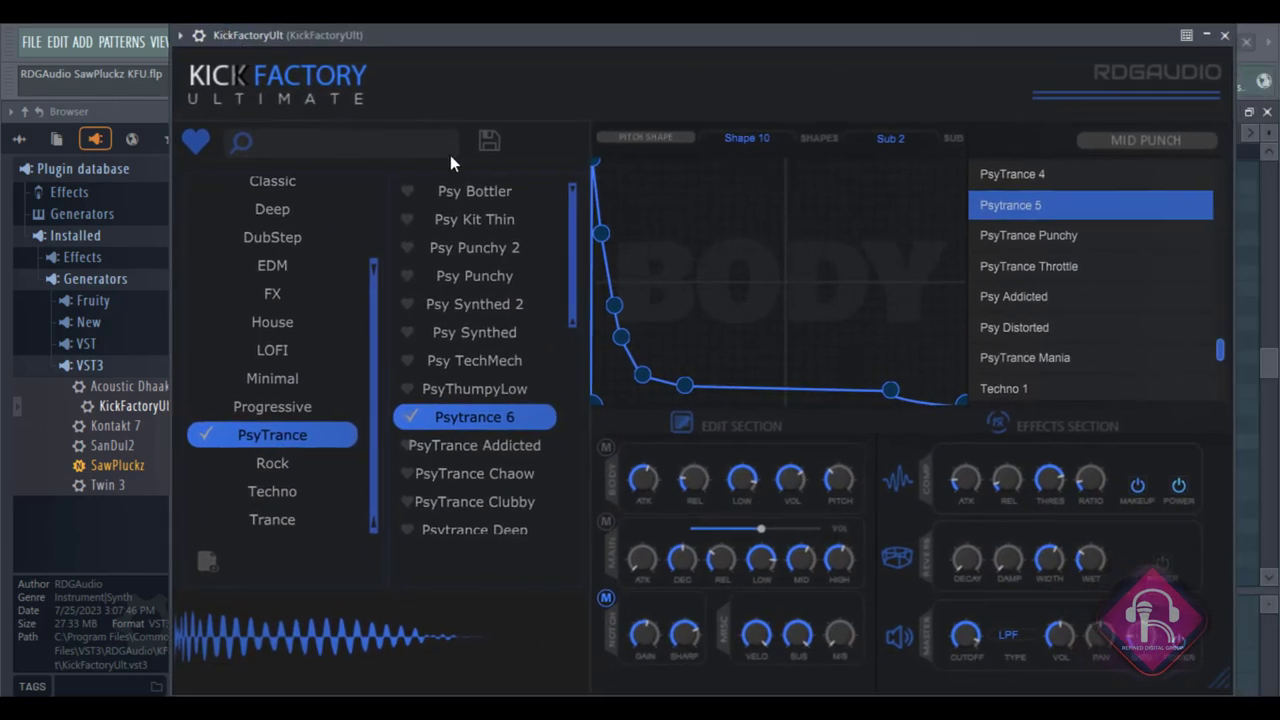
pyautogui.moveTo(572, 290); pyautogui.dragTo(574, 324)
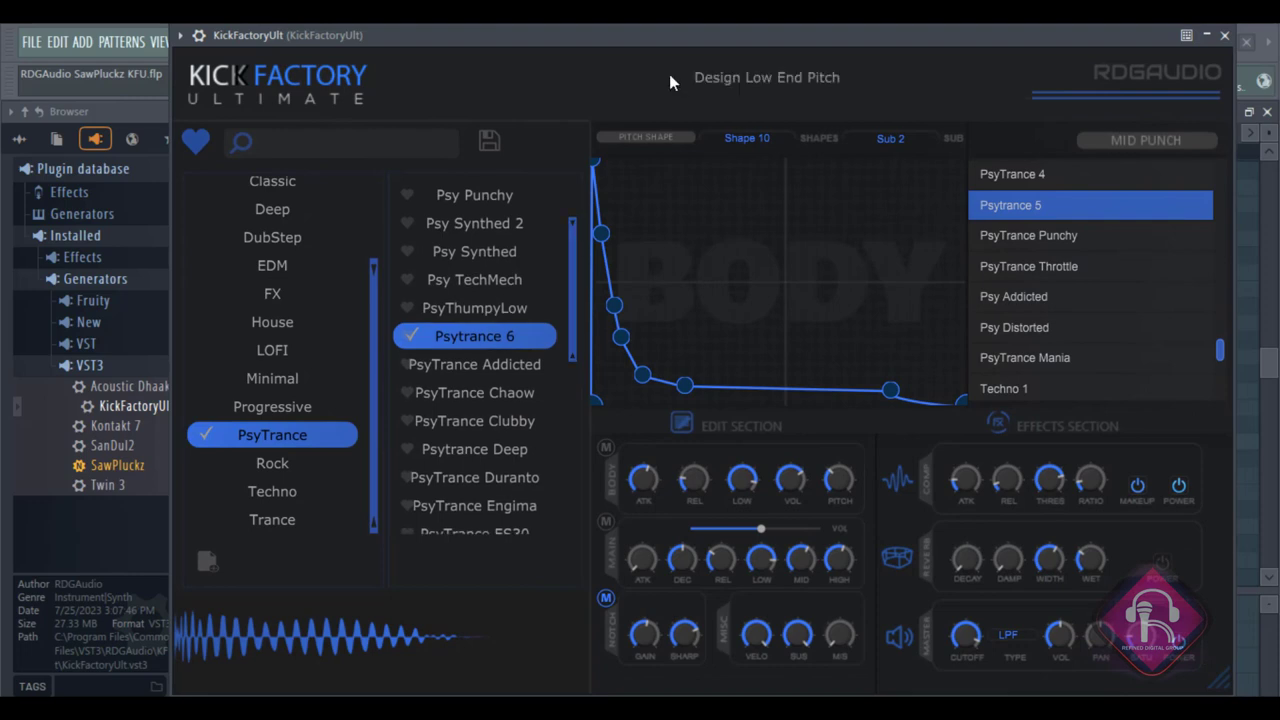
pyautogui.moveTo(671, 40); pyautogui.dragTo(632, 302)
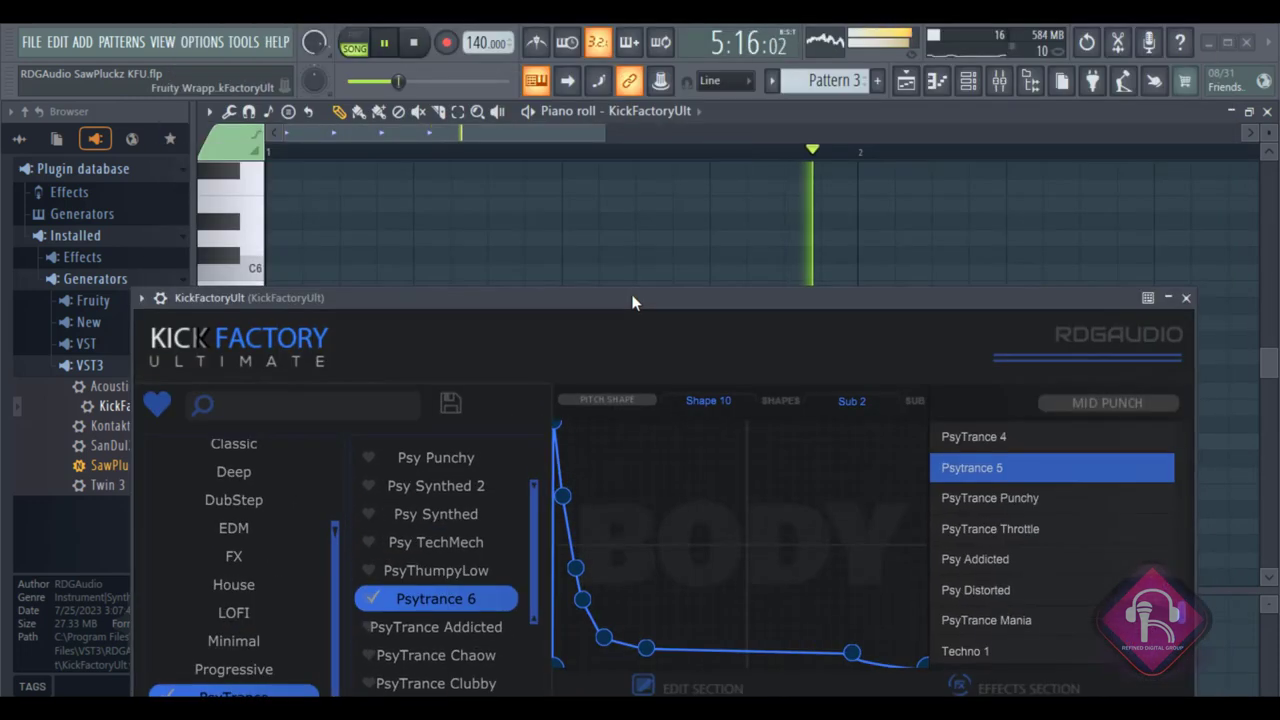
pyautogui.click(906, 80)
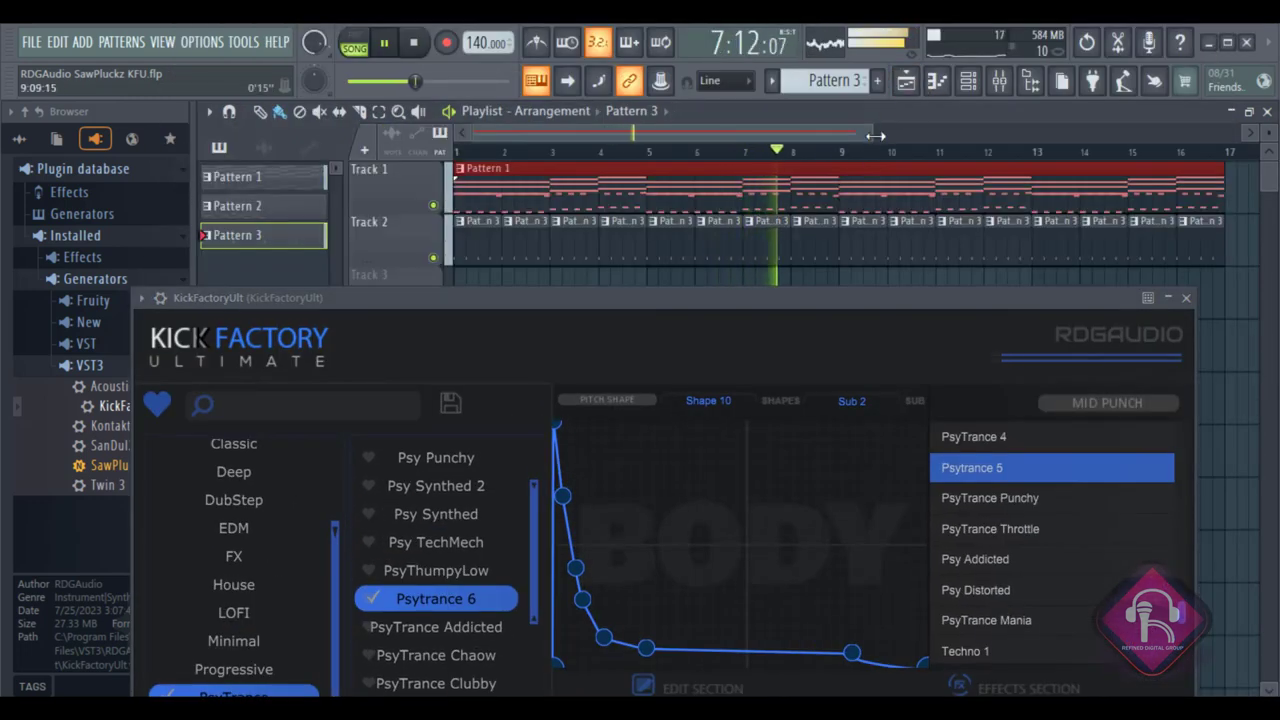
pyautogui.moveTo(872, 133); pyautogui.dragTo(1028, 160)
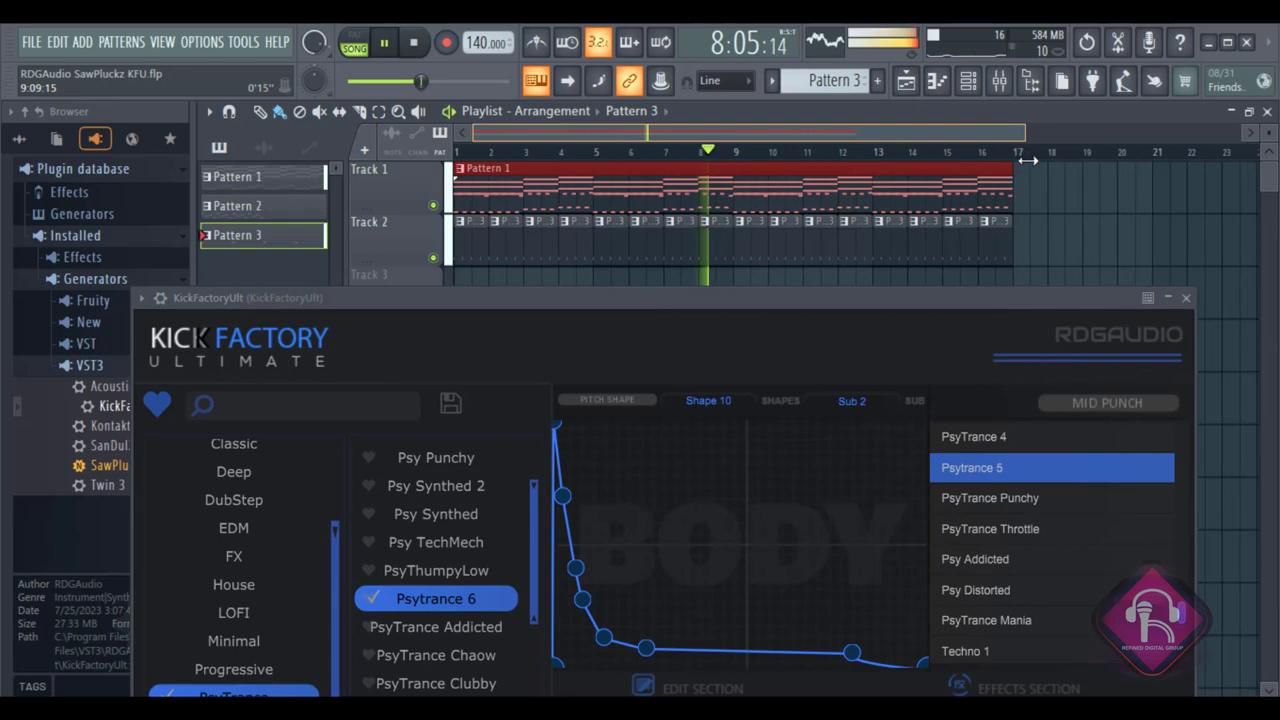
pyautogui.press('space')
# Show the channel rack, listen to Pattern 3 in pattern mode, switch to Pattern 1, and stop playback.
pyautogui.click(968, 80)
pyautogui.moveTo(733, 305); pyautogui.dragTo(688, 509)
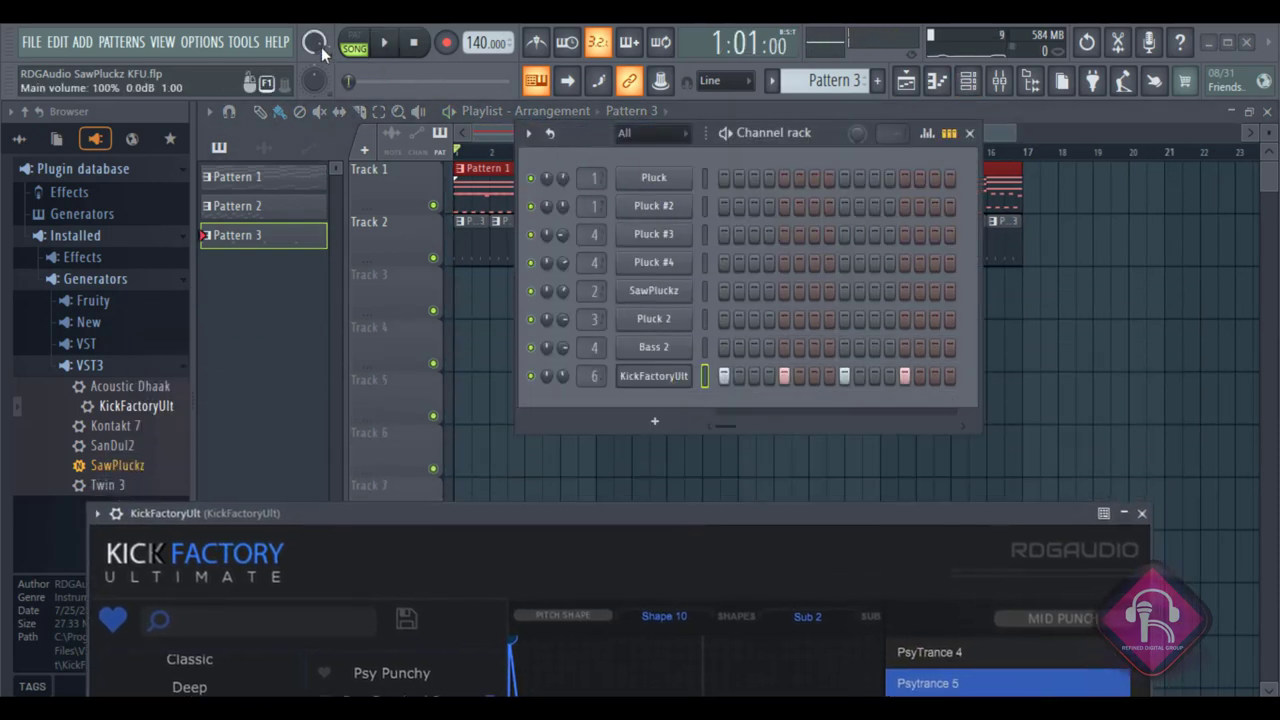
pyautogui.press('space')
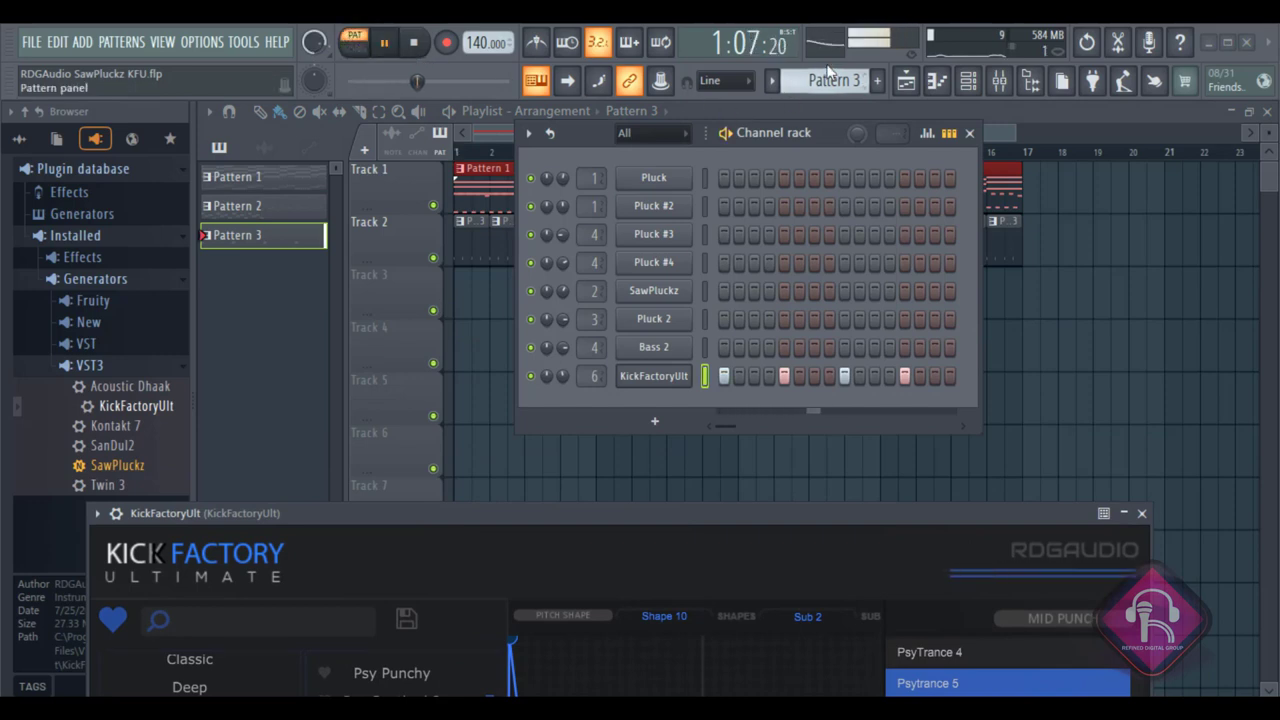
pyautogui.scroll(2, 818, 85)
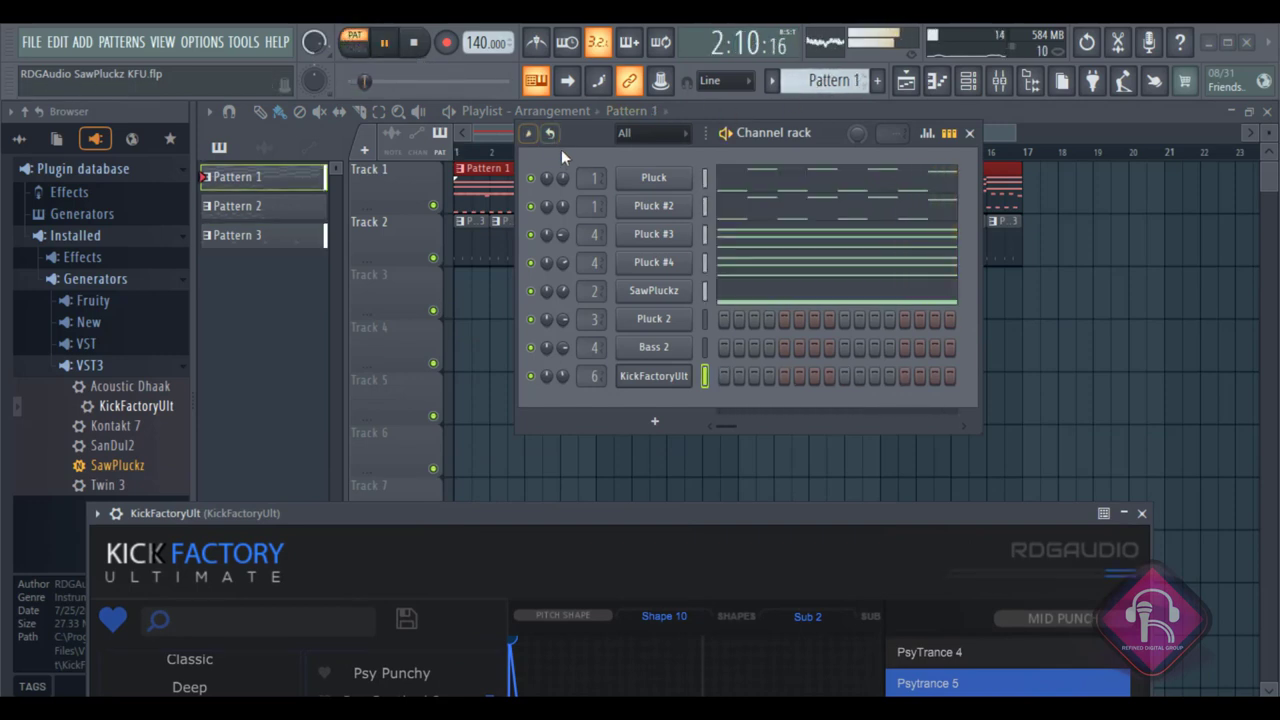
pyautogui.press('space')
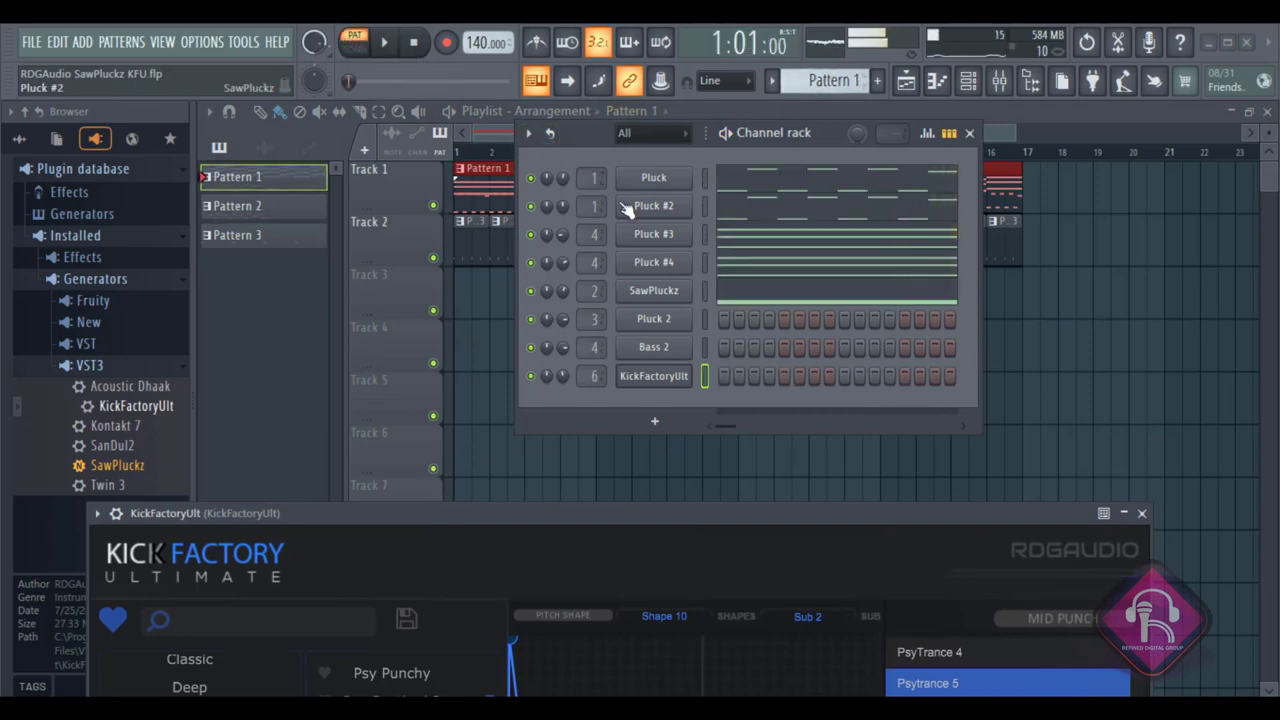
# Load Gross Beat into the first effect slot of mixer track Insert 2.
pyautogui.click(996, 84)
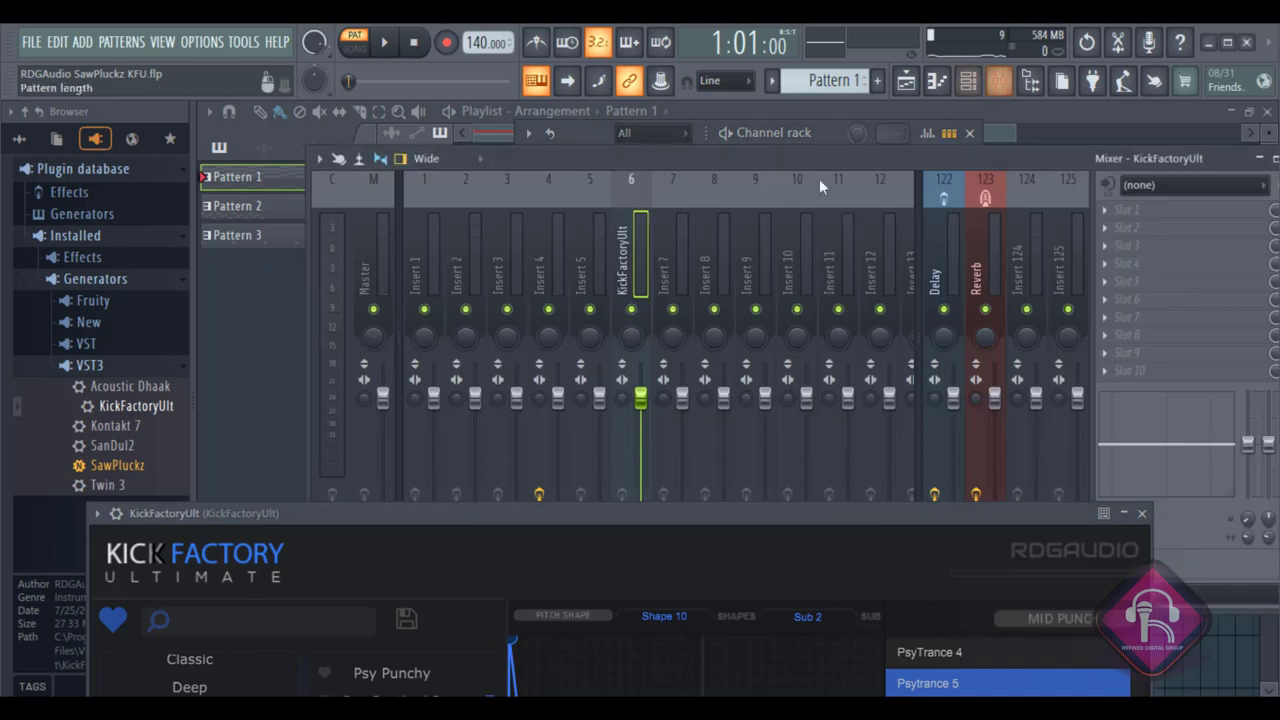
pyautogui.click(476, 258)
pyautogui.click(95, 366)
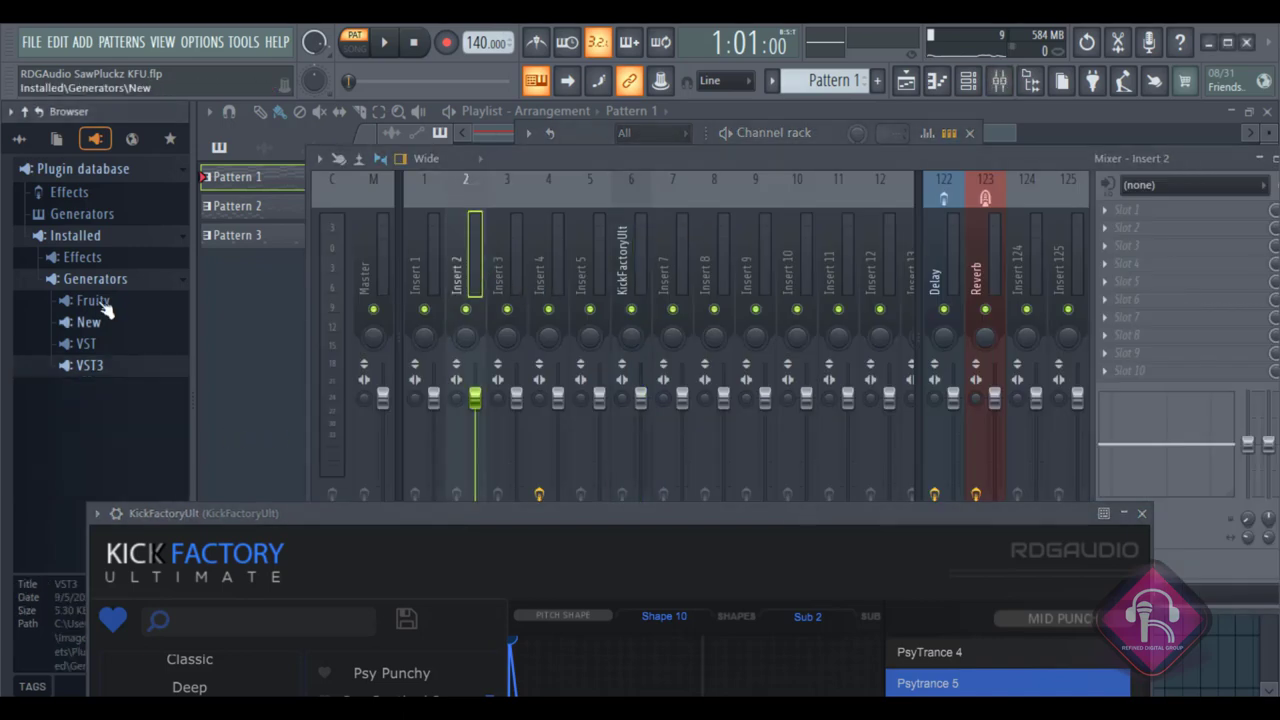
pyautogui.click(1106, 222)
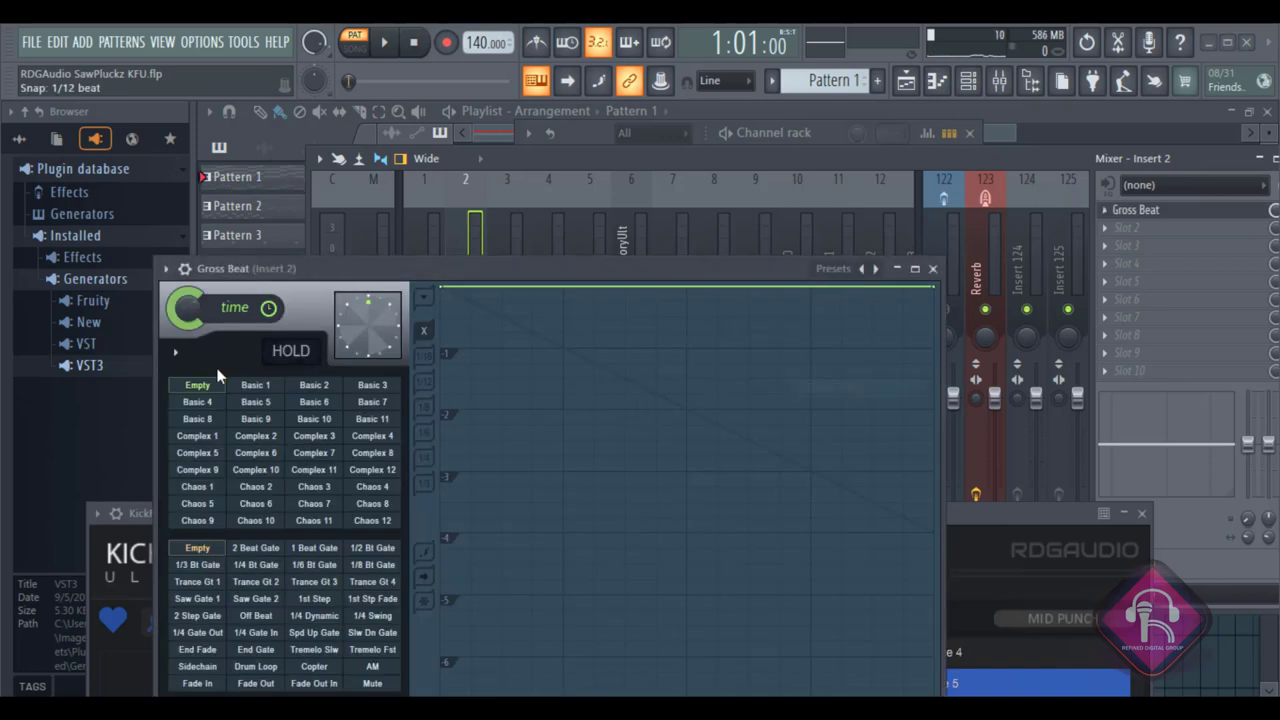
# Load the Momentary preset in Gross Beat, choose the Sidechain volume slot, and close the plugin window.
pyautogui.click(166, 270)
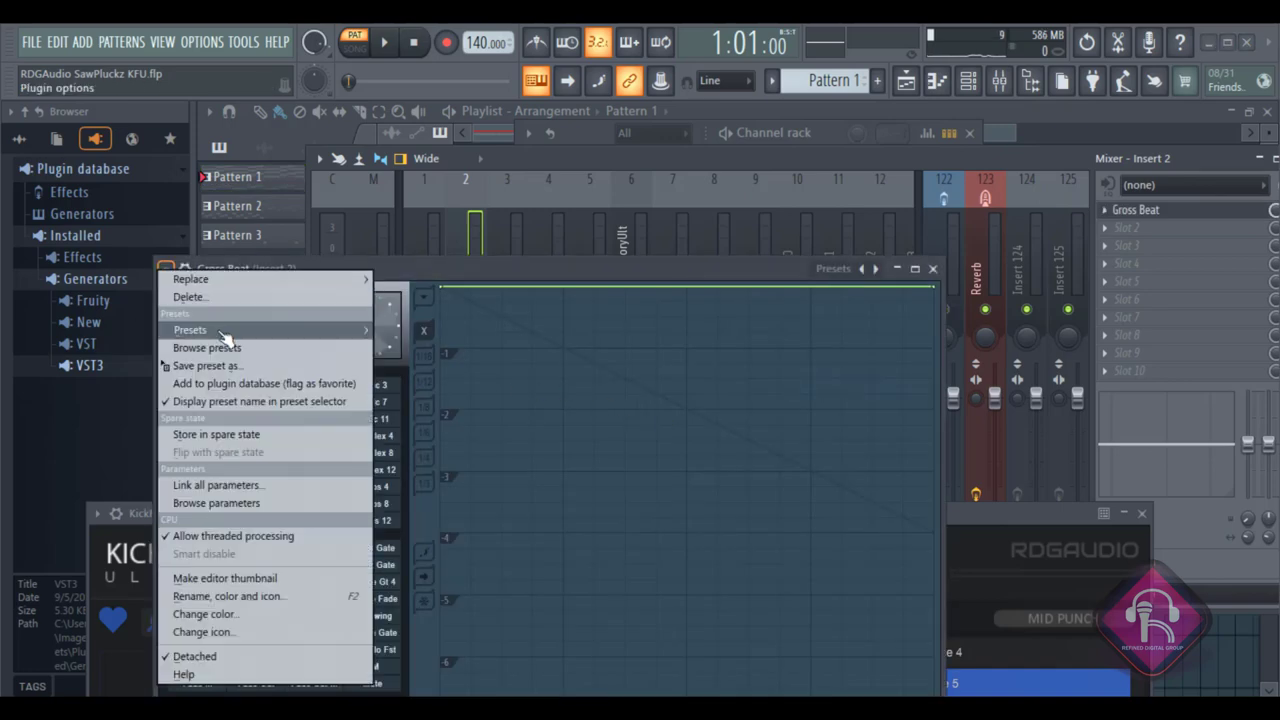
pyautogui.moveTo(250, 330)
pyautogui.press('Up')
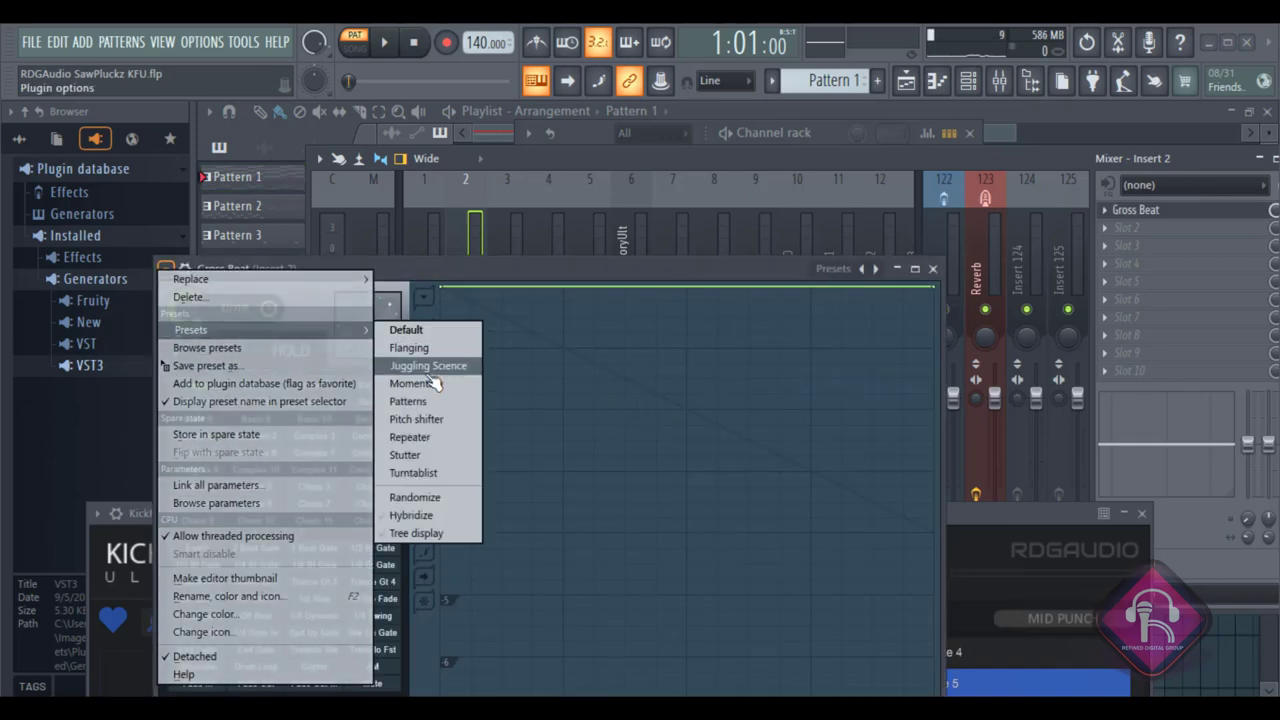
pyautogui.click(432, 384)
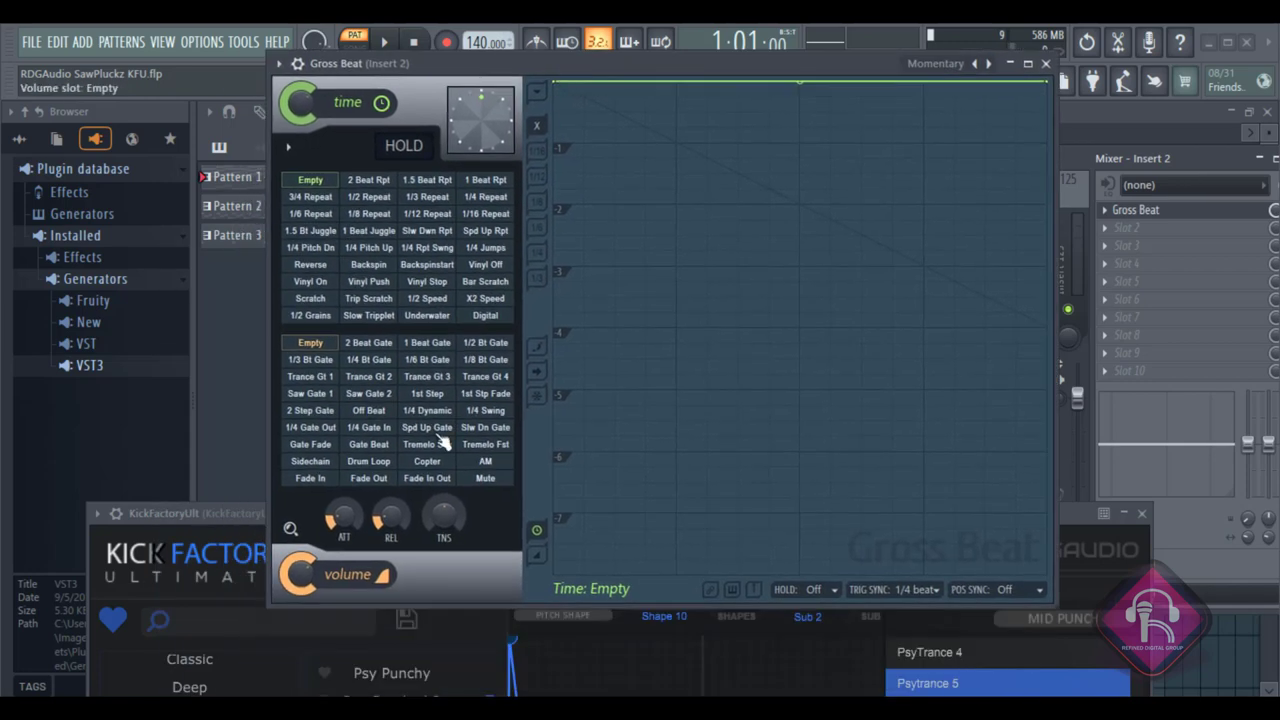
pyautogui.click(318, 462)
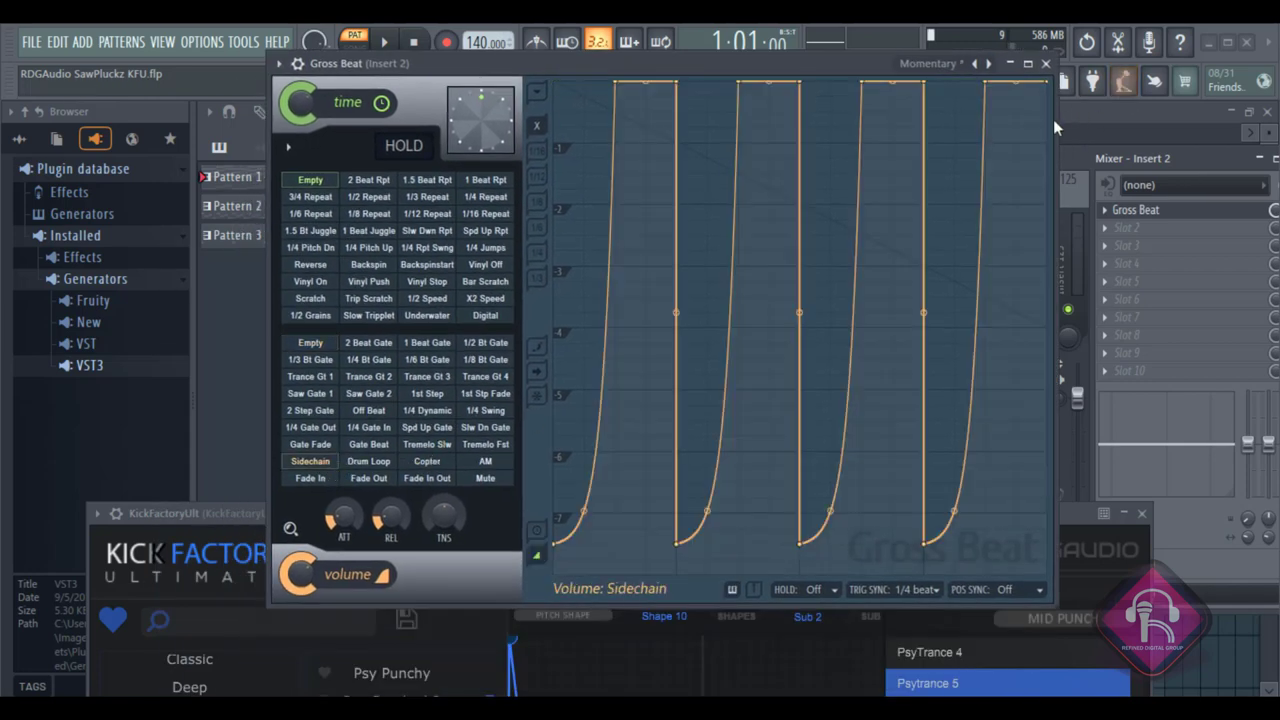
pyautogui.click(1046, 63)
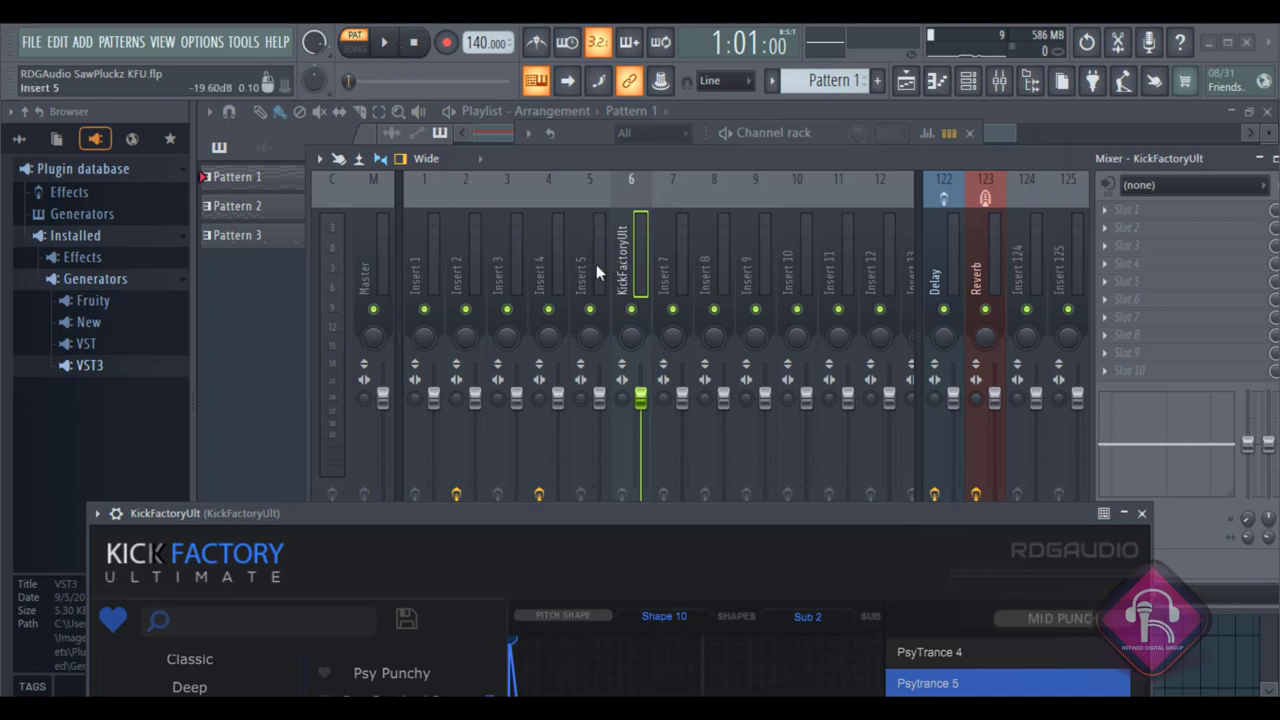
# Play Pattern 1 with mixer track Insert 2 selected, and raise the SawPluckz channel volume to 67% in the channel rack.
pyautogui.click(474, 282)
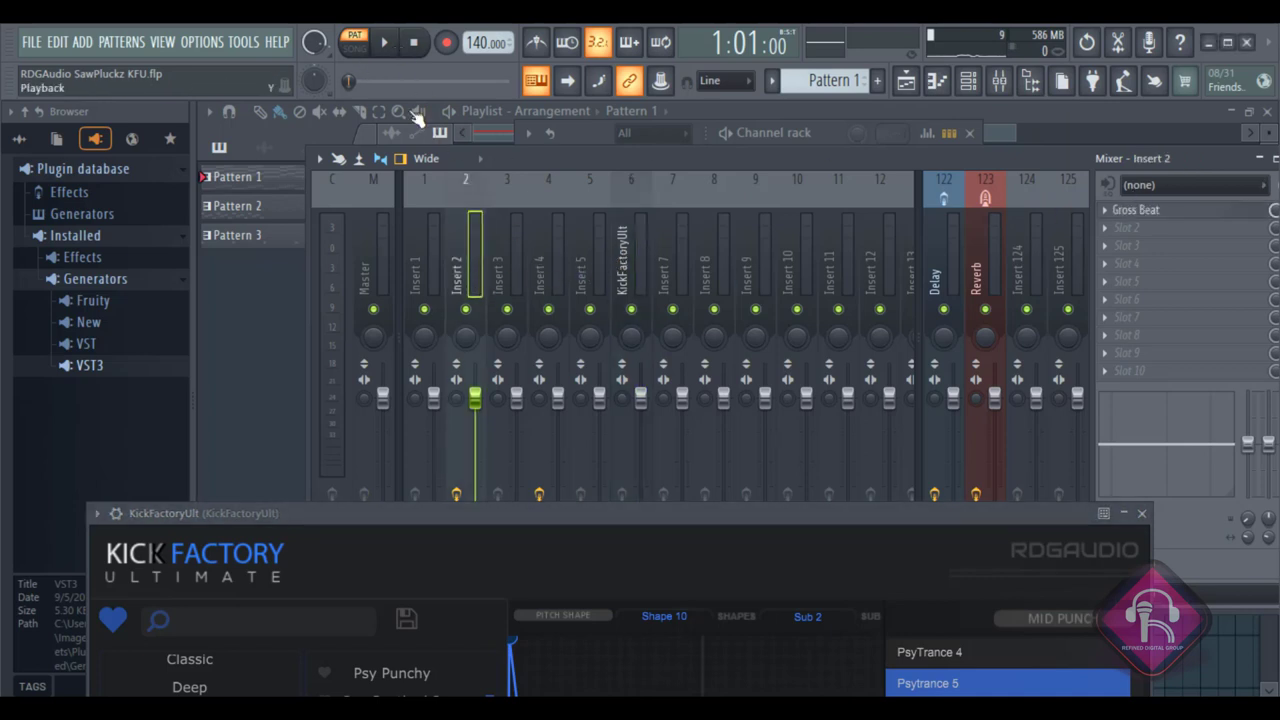
pyautogui.click(385, 44)
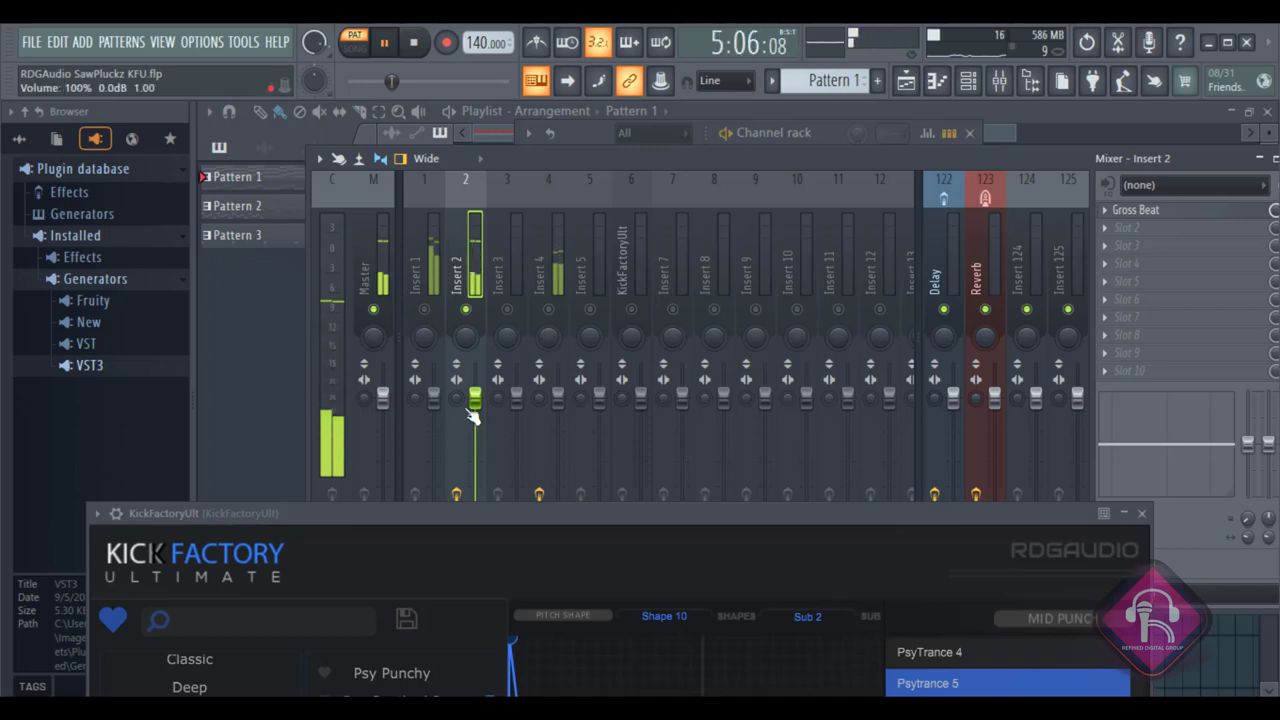
pyautogui.click(968, 80)
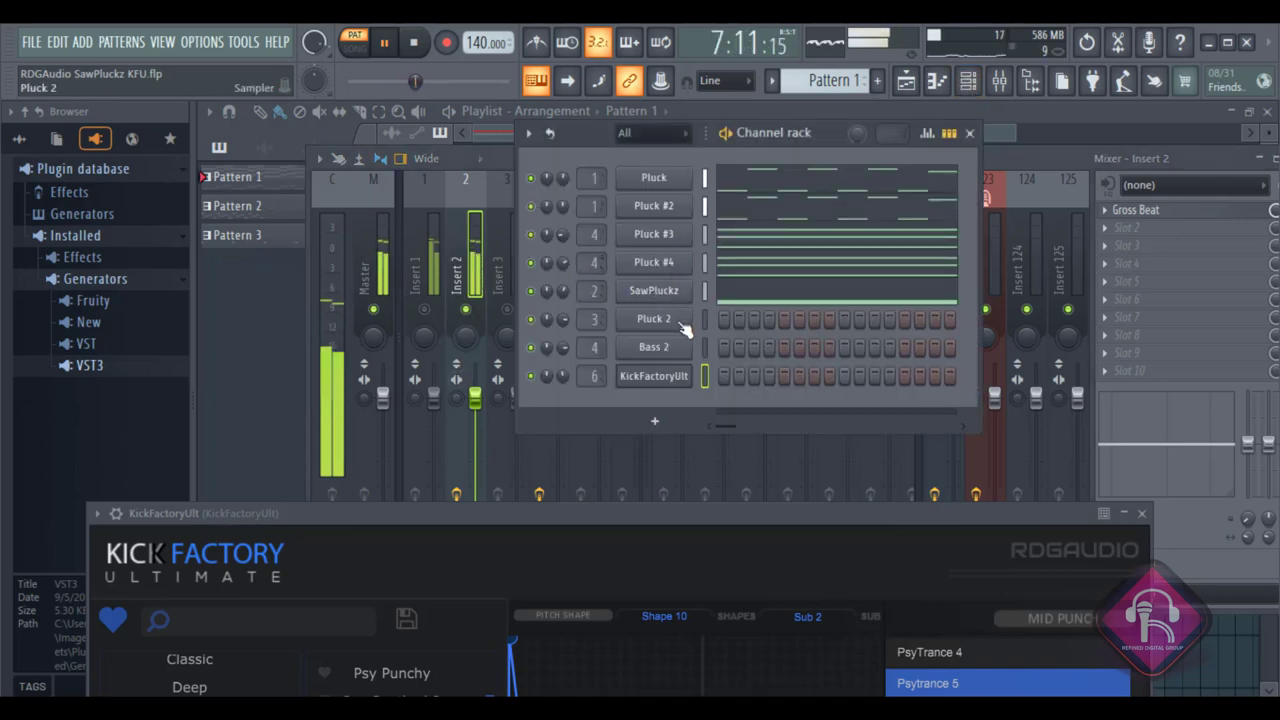
pyautogui.moveTo(564, 295); pyautogui.dragTo(564, 280)
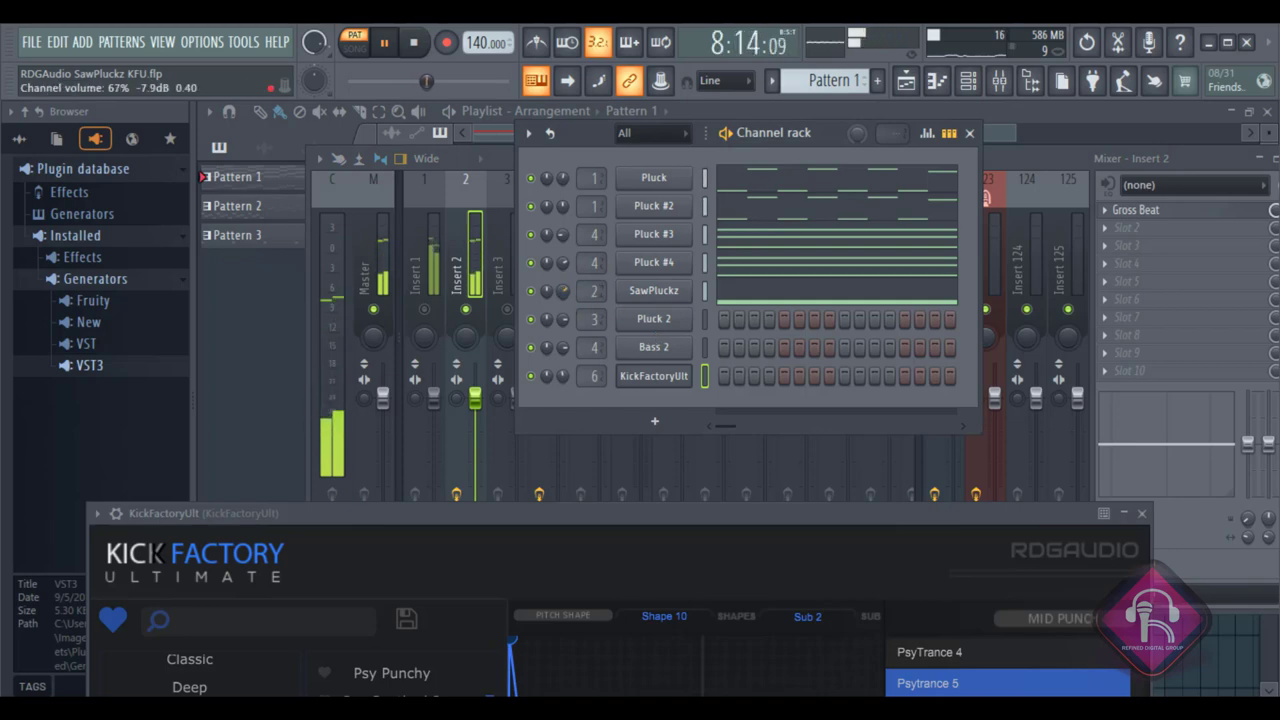
# Open the SawPluckz channel's synth and compare its sound with OSC A's analogue mode switched off and back on.
pyautogui.click(645, 292)
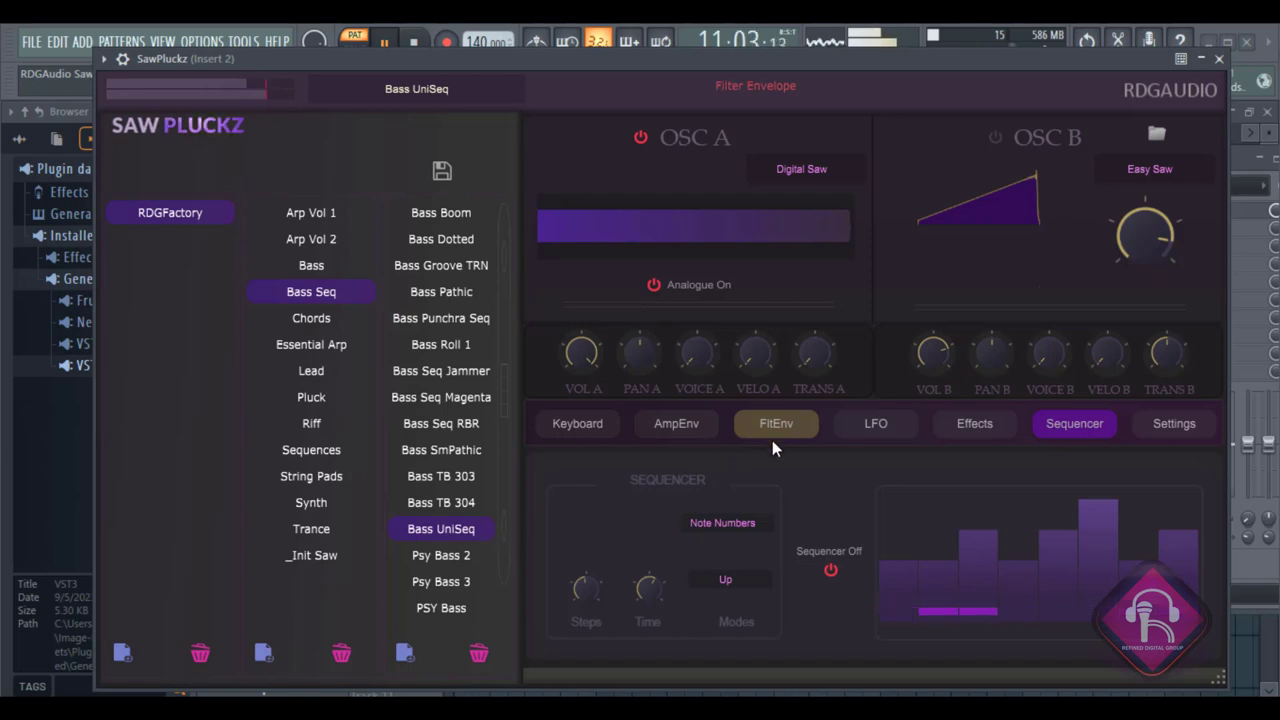
pyautogui.click(655, 286)
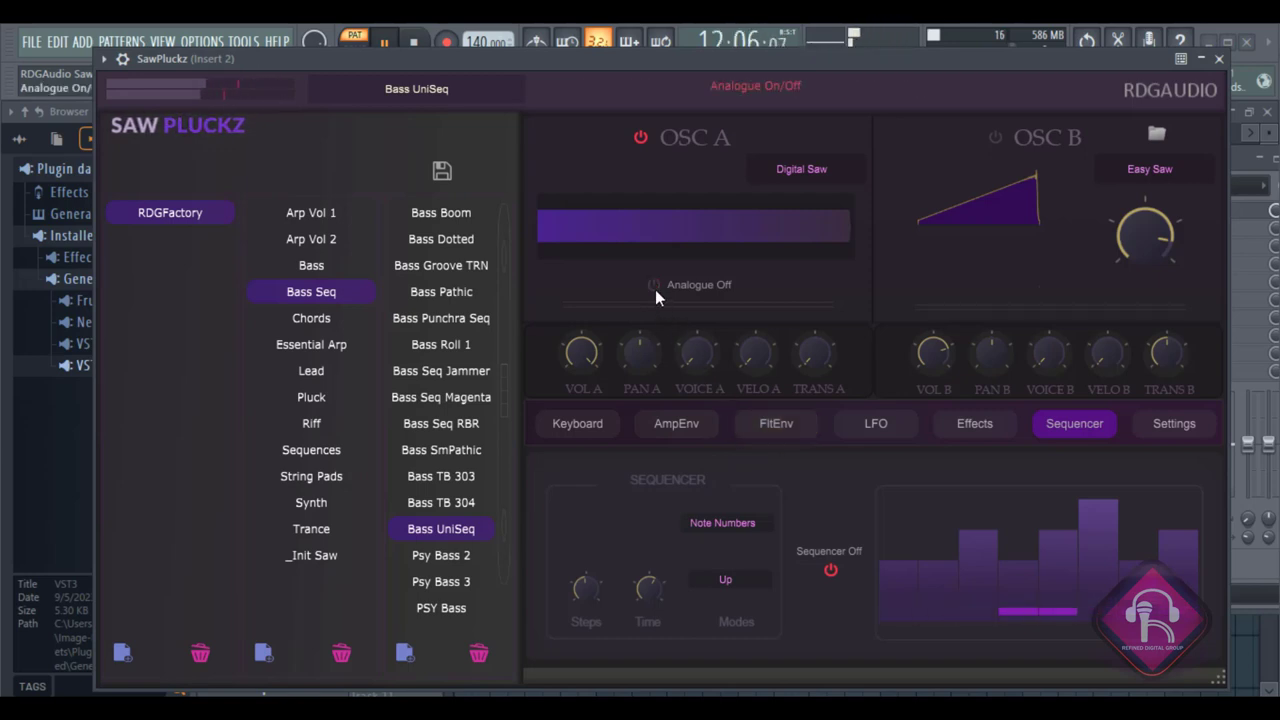
pyautogui.click(655, 286)
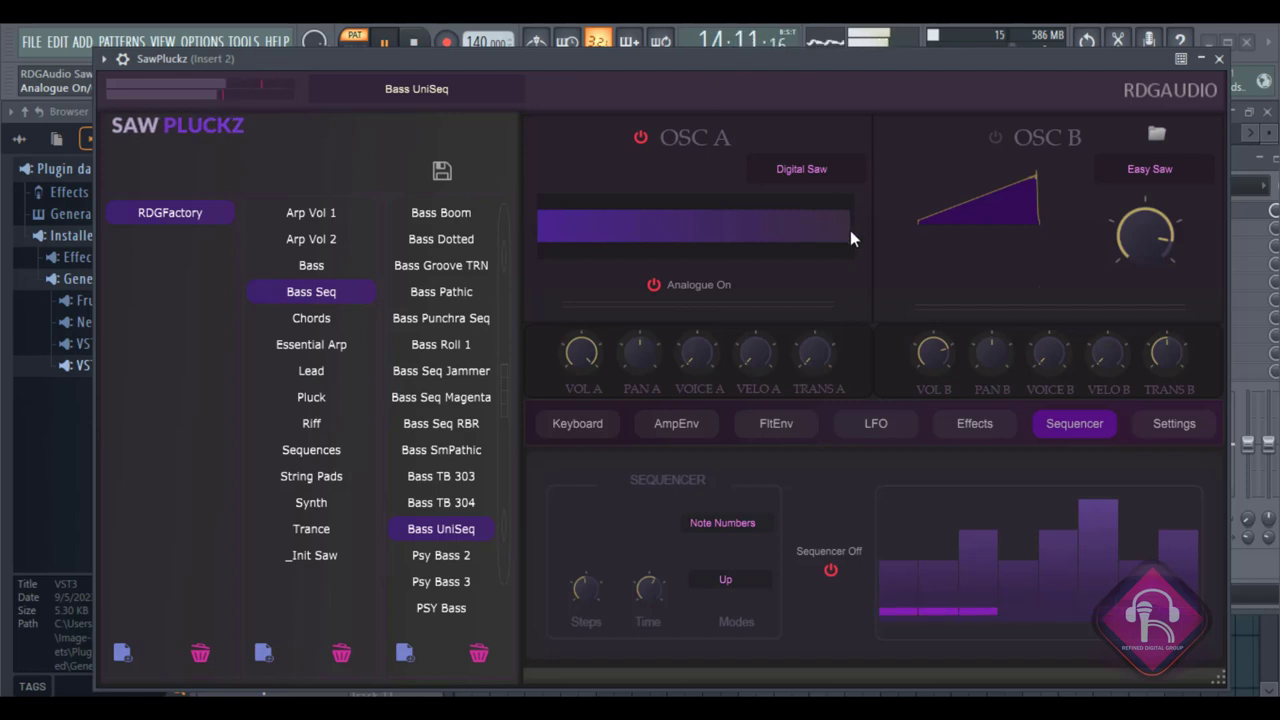
# Set the SawPluckz channel's root note to C6 in its wrapper settings, close the window, and lower the channel volume slightly.
pyautogui.click(122, 58)
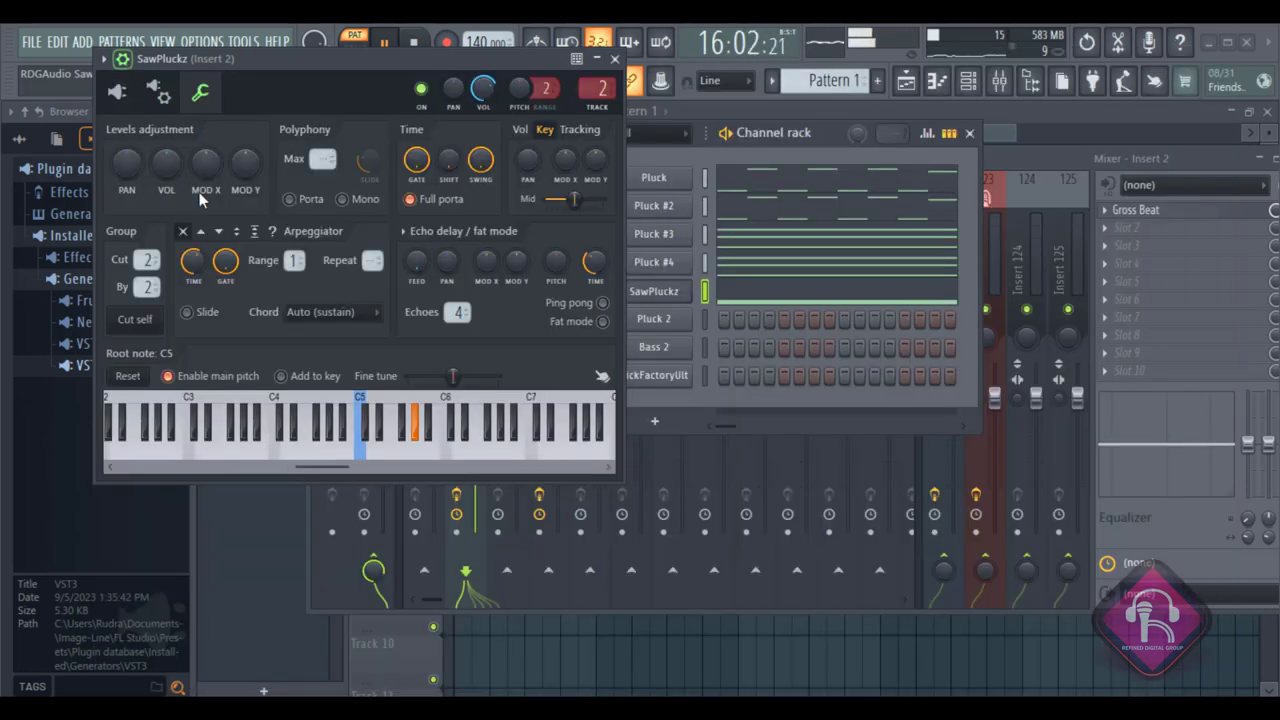
pyautogui.rightClick(278, 410)
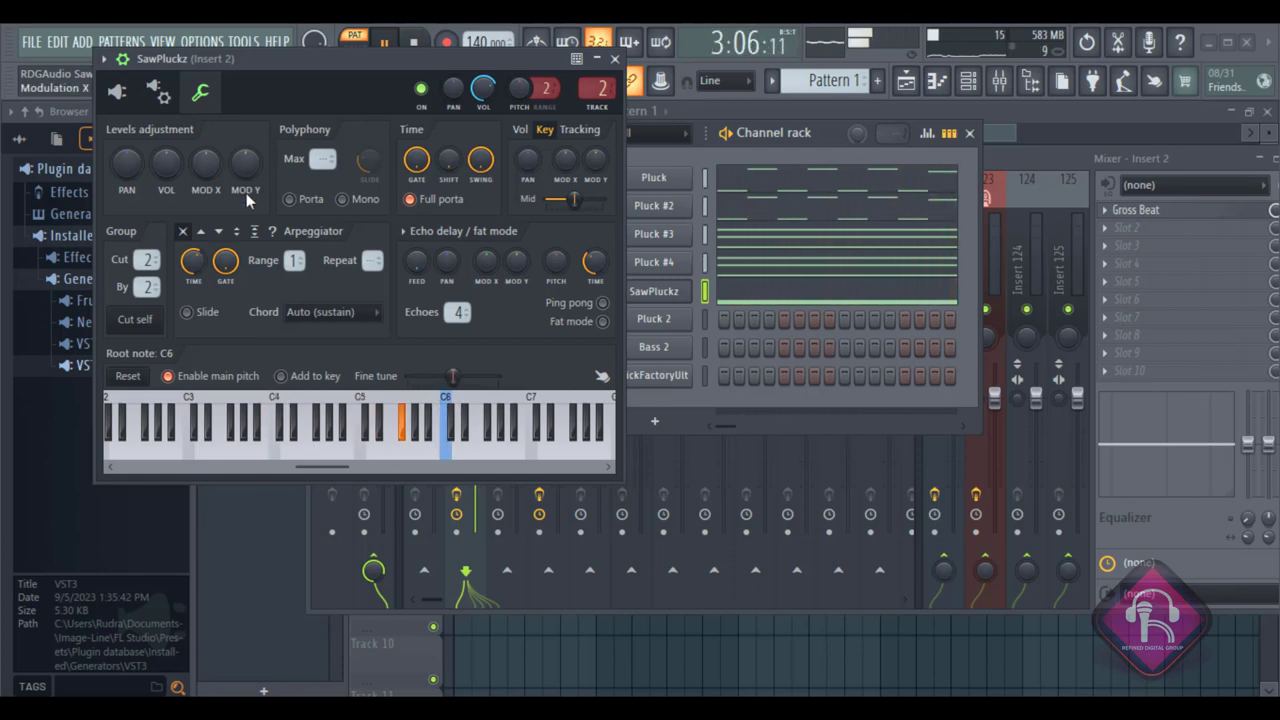
pyautogui.click(615, 58)
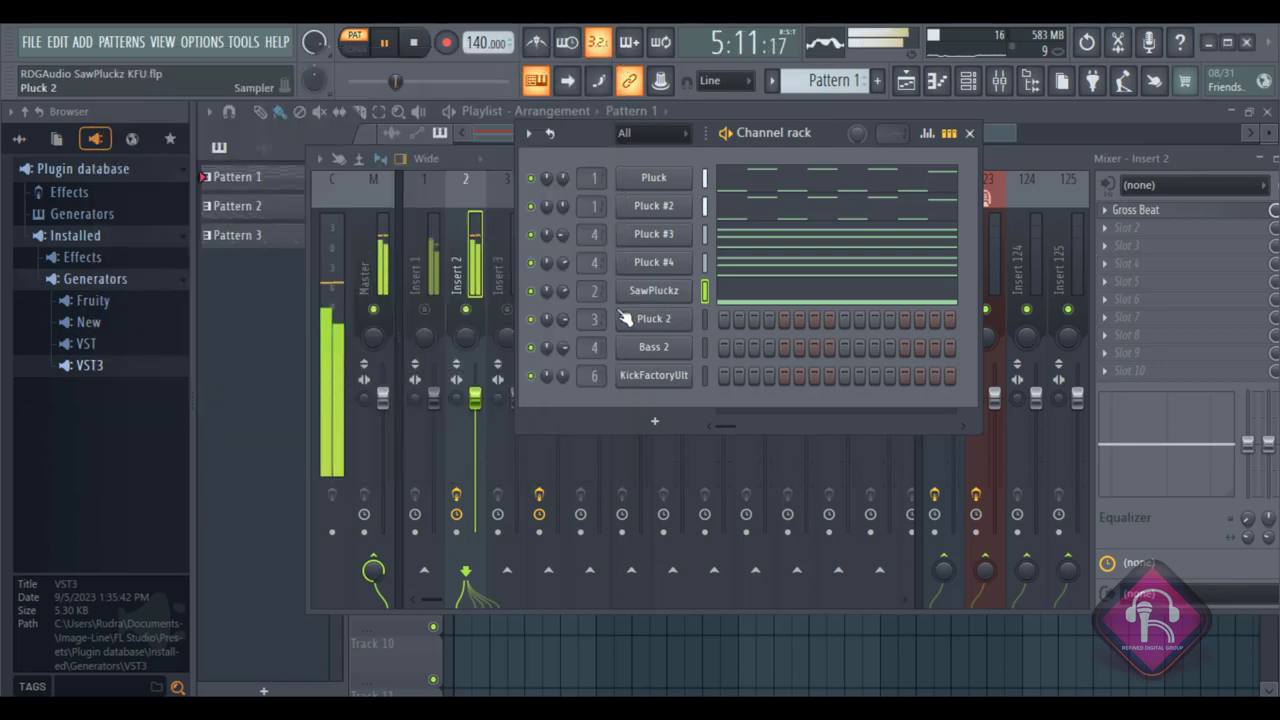
pyautogui.moveTo(565, 292); pyautogui.dragTo(565, 300)
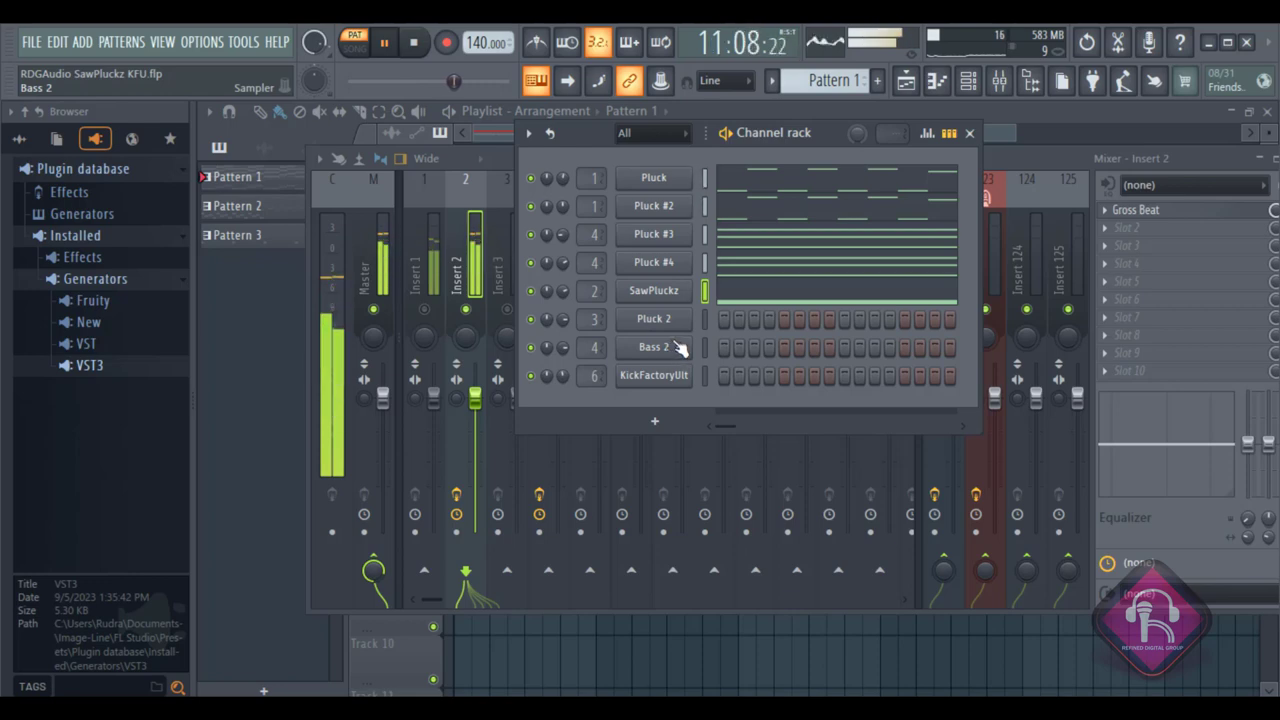
# Play the arrangement in song mode and bring the mixer to the front with Insert 2 selected.
pyautogui.click(352, 48)
pyautogui.click(383, 42)
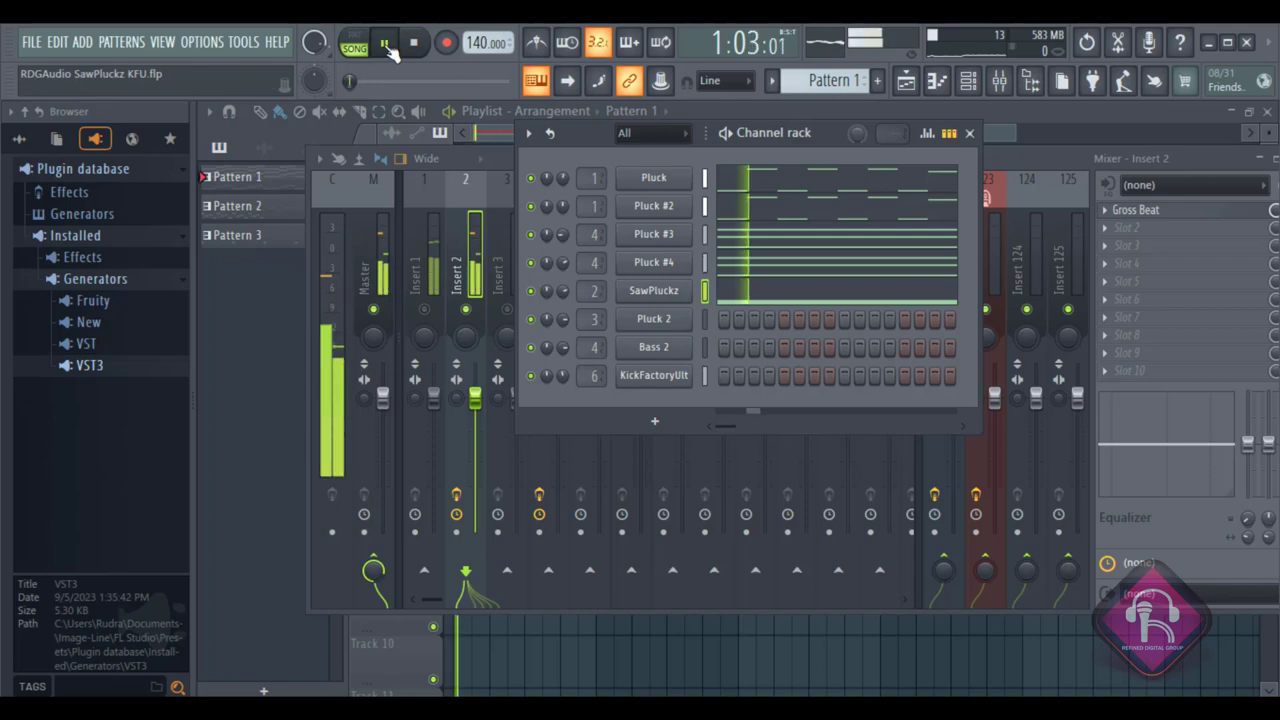
pyautogui.click(470, 318)
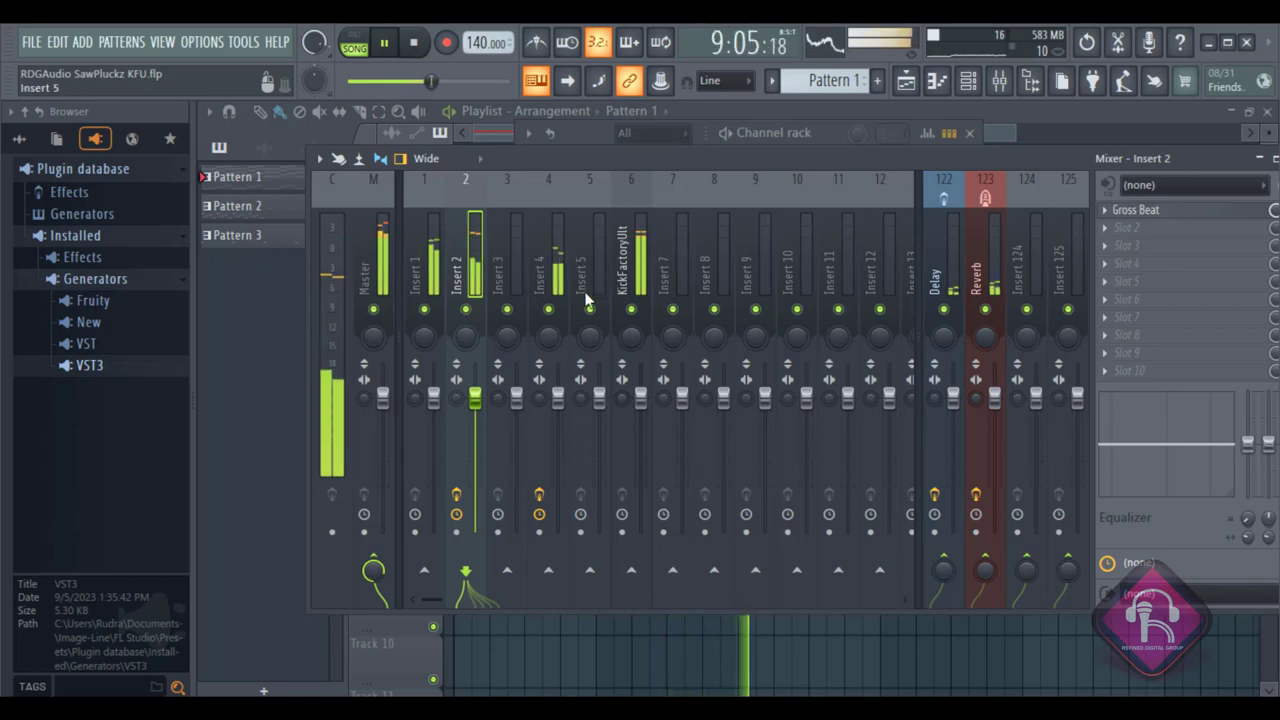
# Move the channel rack off the first mixer tracks, and route Pluck #3 to mixer track 3 and Pluck #2 to track 5.
pyautogui.click(968, 80)
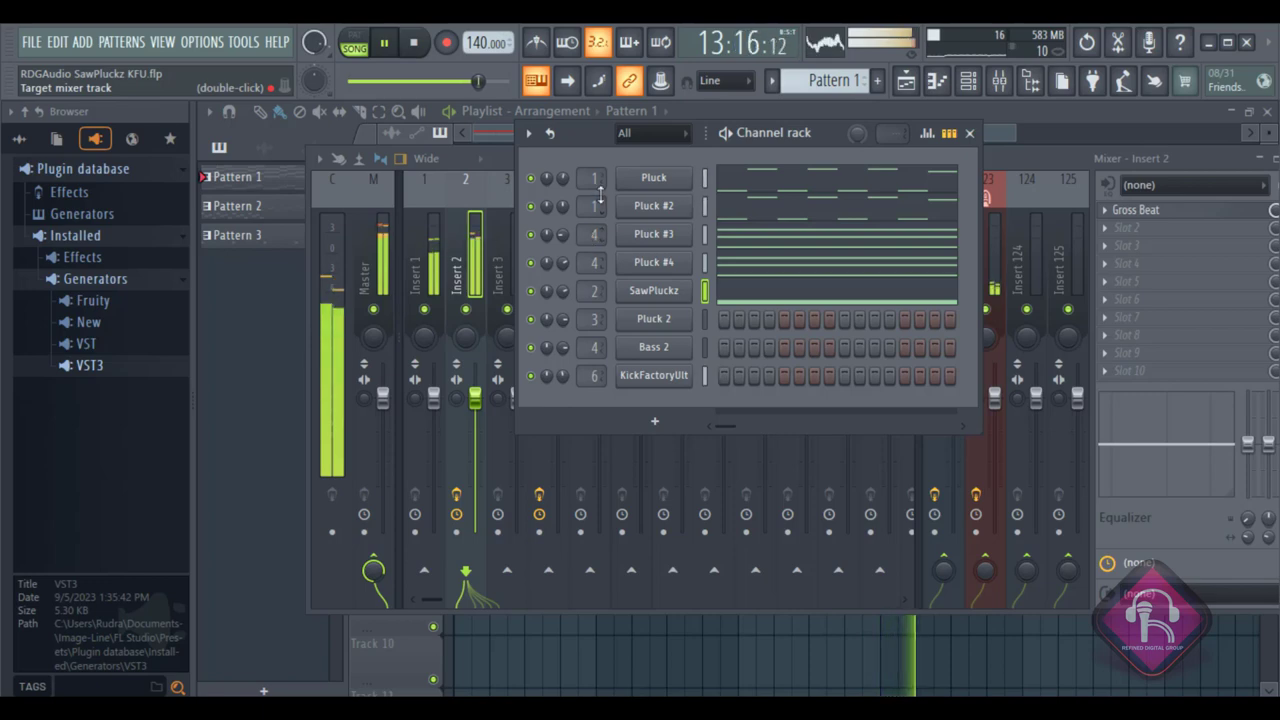
pyautogui.moveTo(583, 132); pyautogui.dragTo(820, 192)
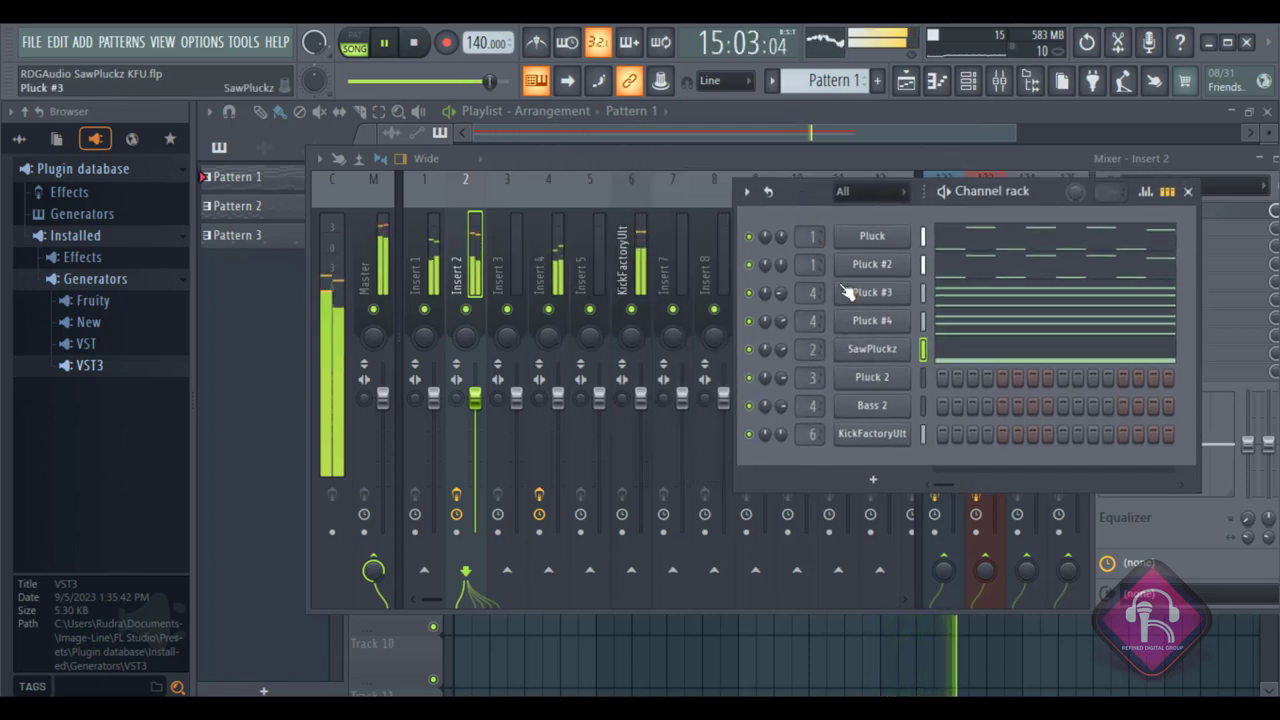
pyautogui.scroll(2, 810, 292)
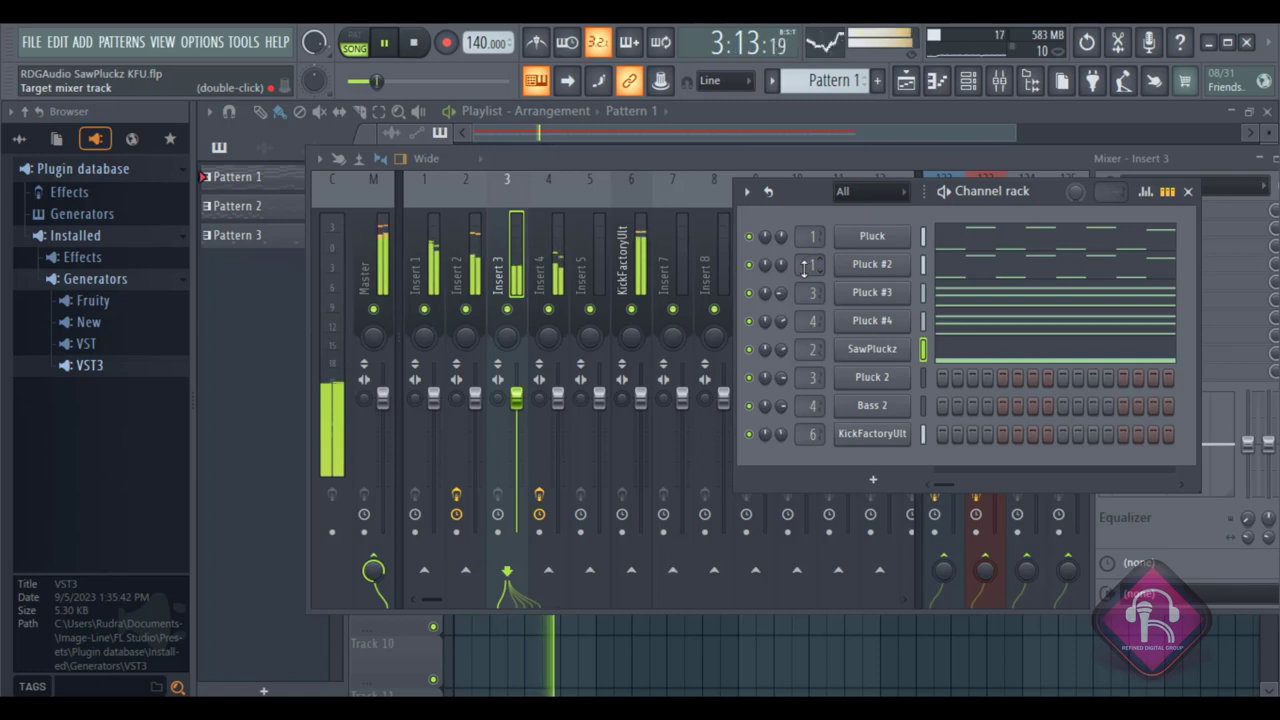
pyautogui.scroll(1, 815, 264)
pyautogui.scroll(3, 815, 264)
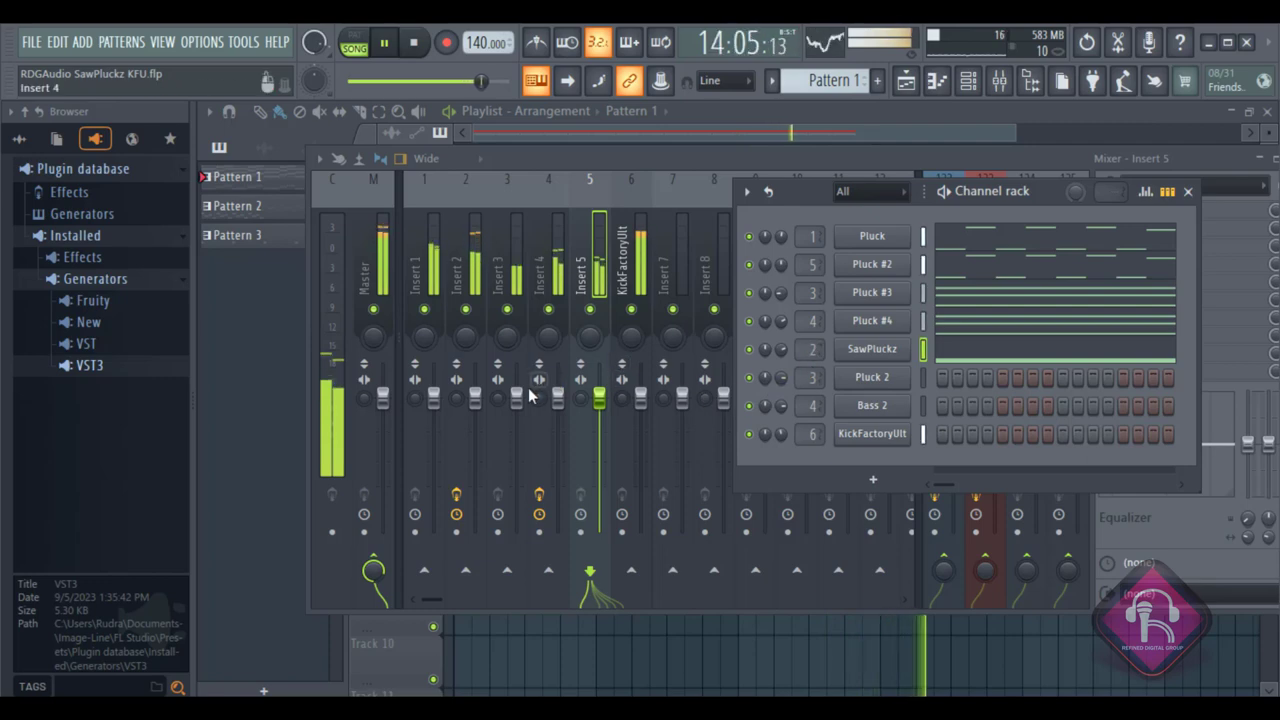
# Lower the Insert 2 mixer fader to 94% (-1.5 dB) and show the channel rack again.
pyautogui.moveTo(478, 400); pyautogui.dragTo(476, 407)
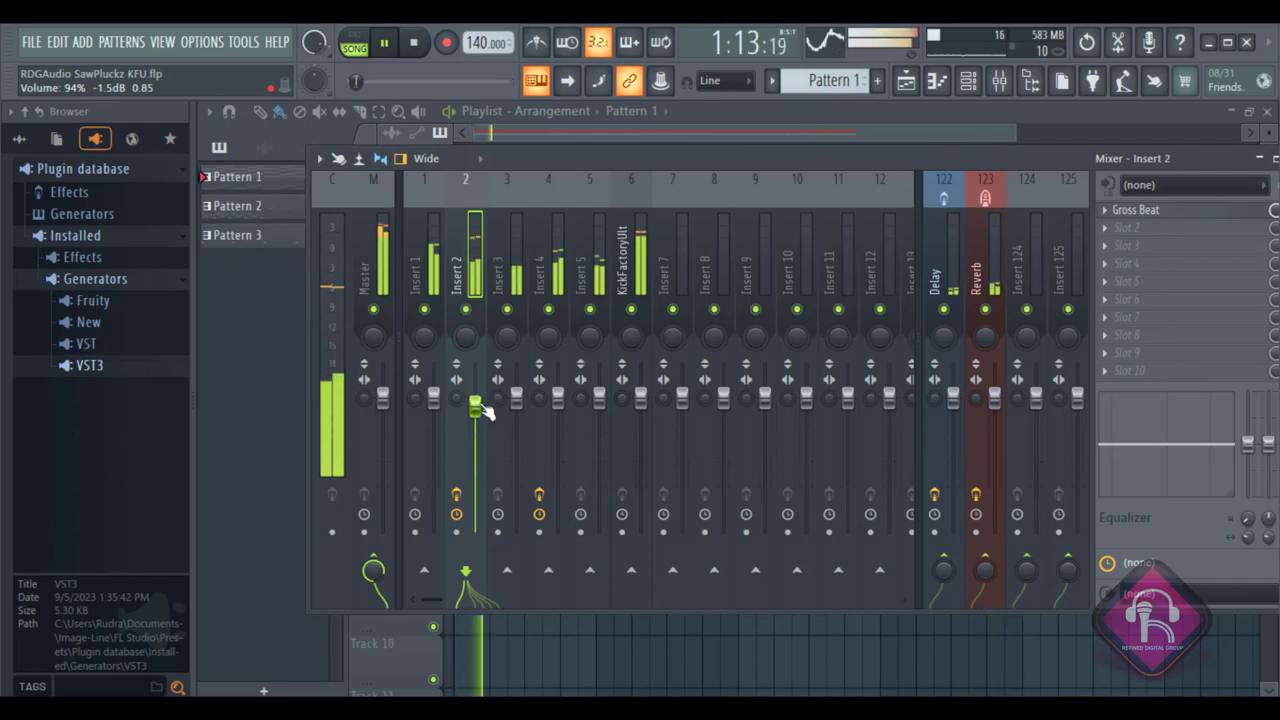
pyautogui.click(968, 81)
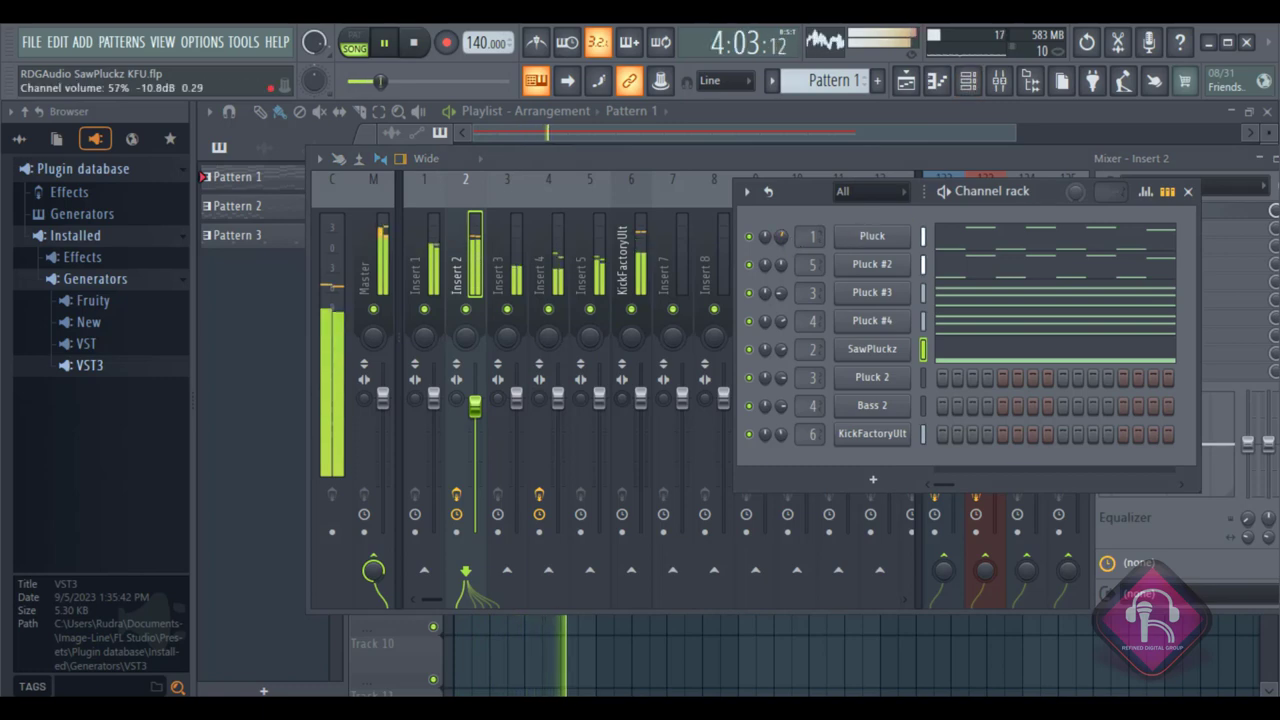
# Raise the OSC A filter cutoff of the Pluck channel's synth to about 2.9 kHz and close its window.
pyautogui.click(872, 236)
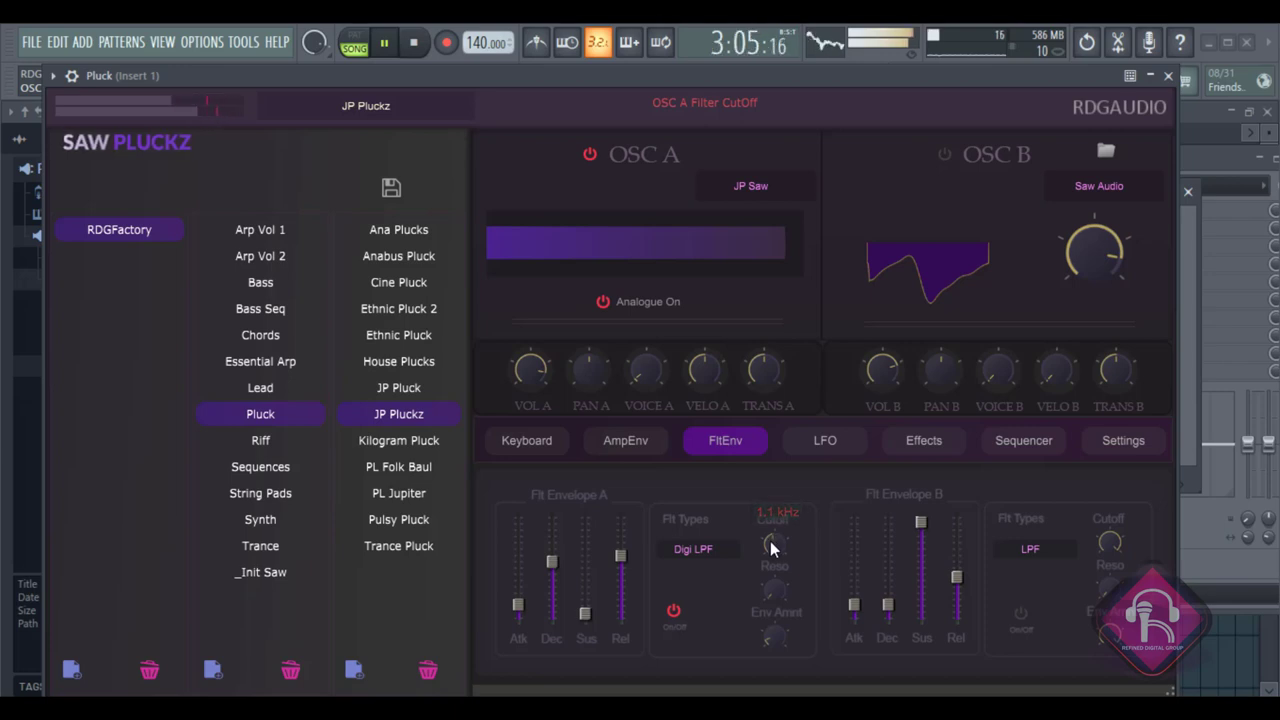
pyautogui.scroll(3, 770, 541)
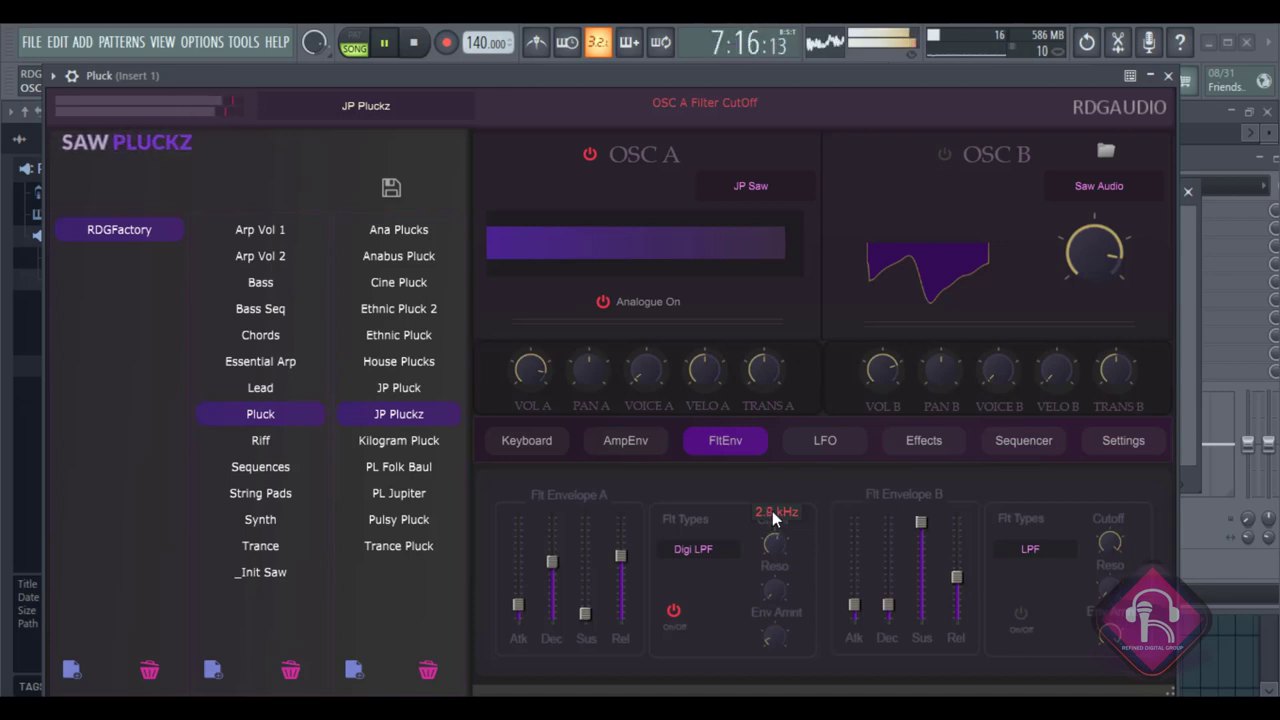
pyautogui.click(1168, 76)
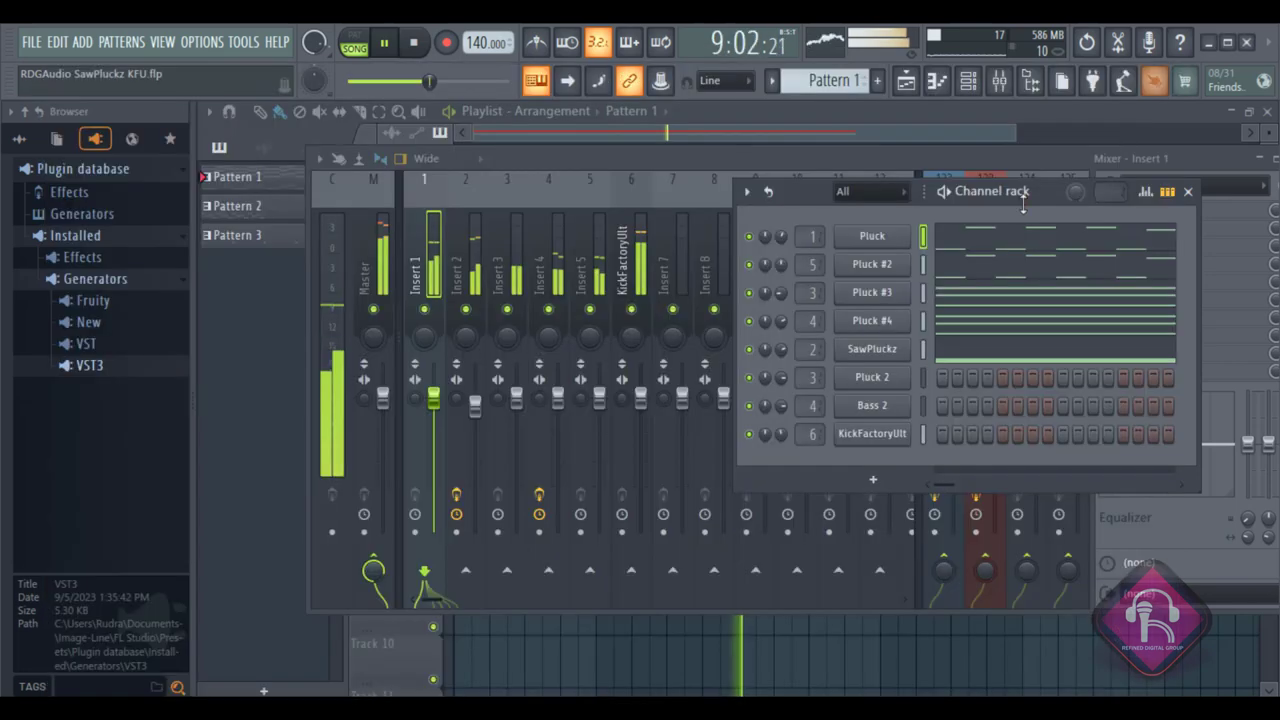
# Rebalance the channel volumes of Pluck, Pluck #2 and Pluck #3 during playback, trying Pluck #2 panned 44% left, and stop playback.
pyautogui.moveTo(783, 265); pyautogui.dragTo(782, 301)
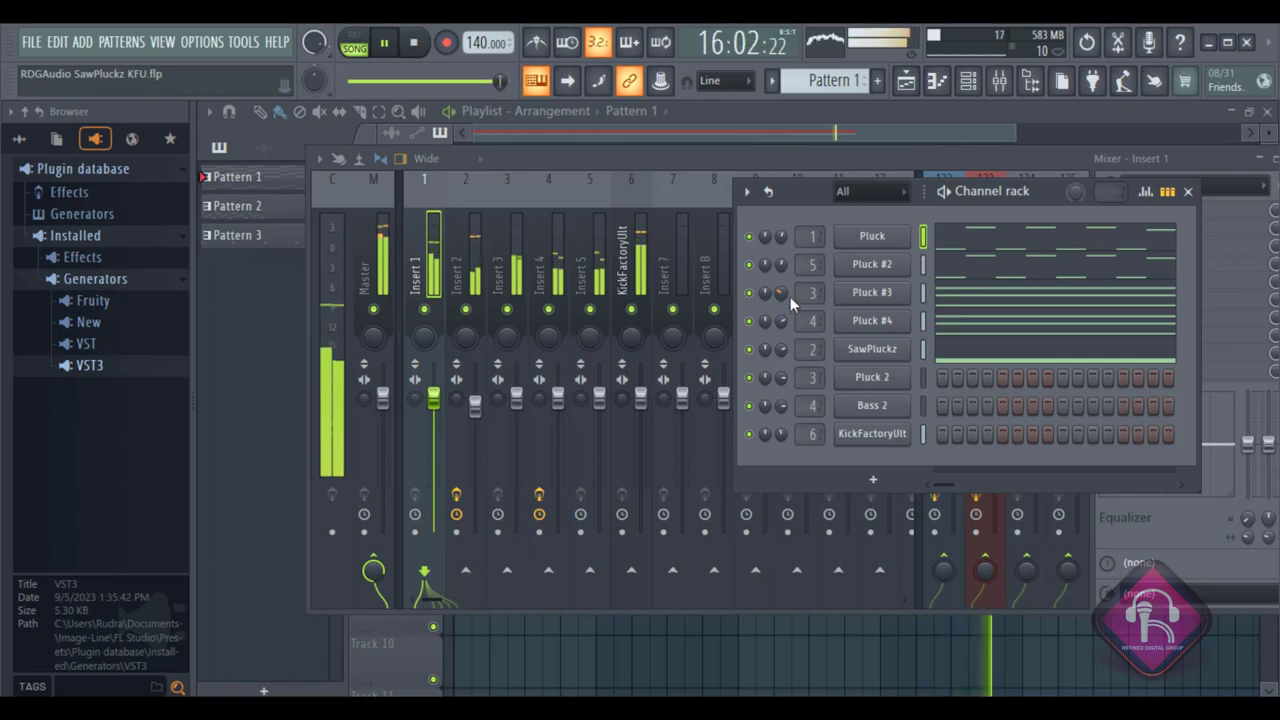
pyautogui.moveTo(782, 234); pyautogui.dragTo(782, 262)
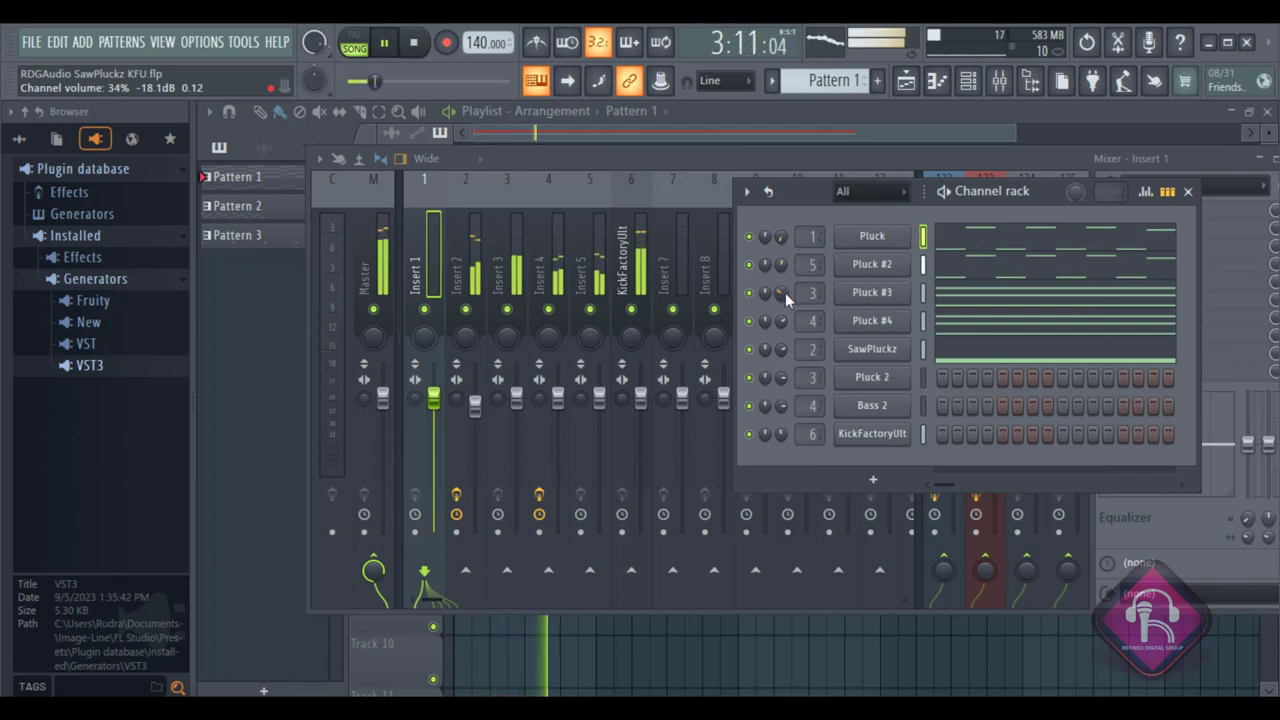
pyautogui.moveTo(783, 256); pyautogui.dragTo(783, 247)
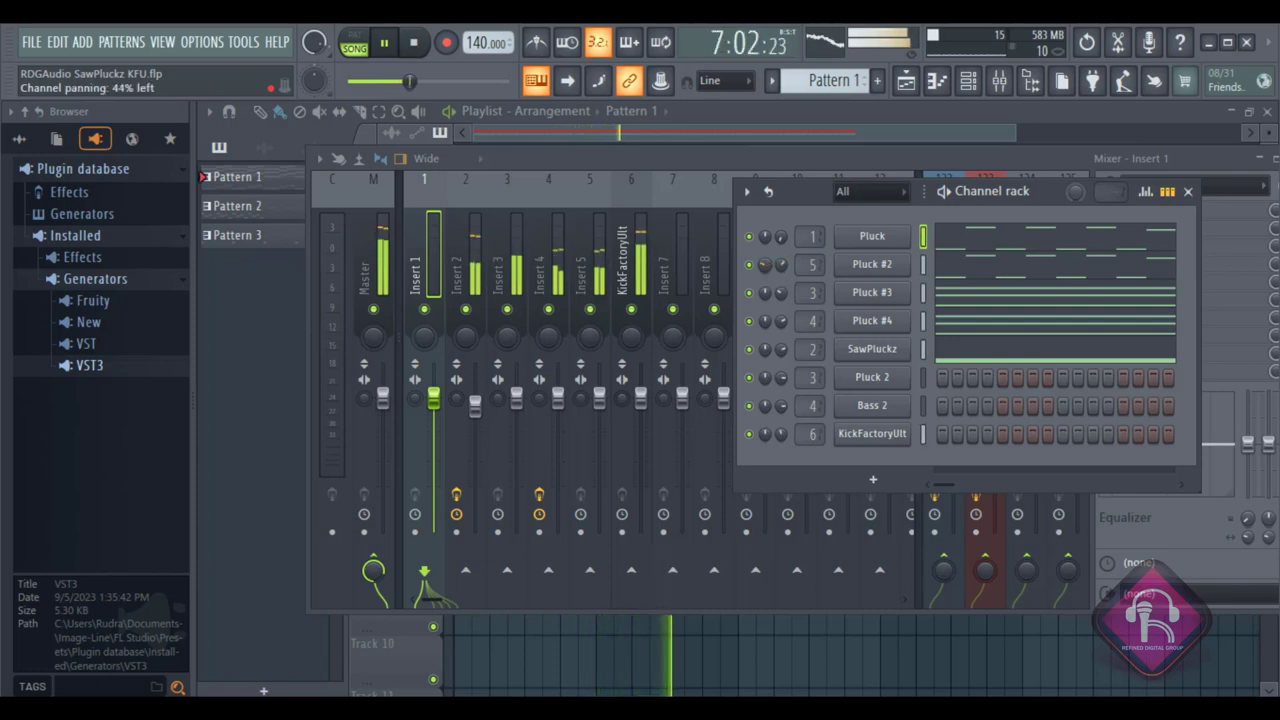
pyautogui.moveTo(765, 264); pyautogui.dragTo(782, 232)
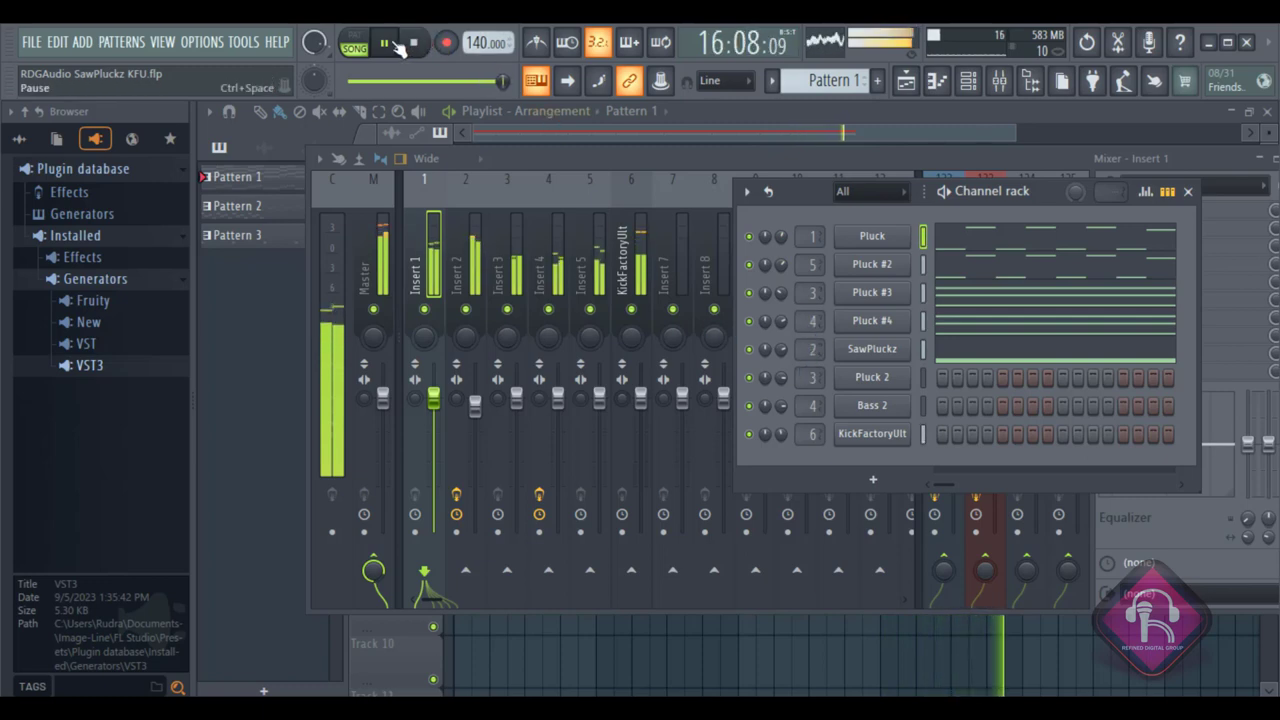
pyautogui.press('space')
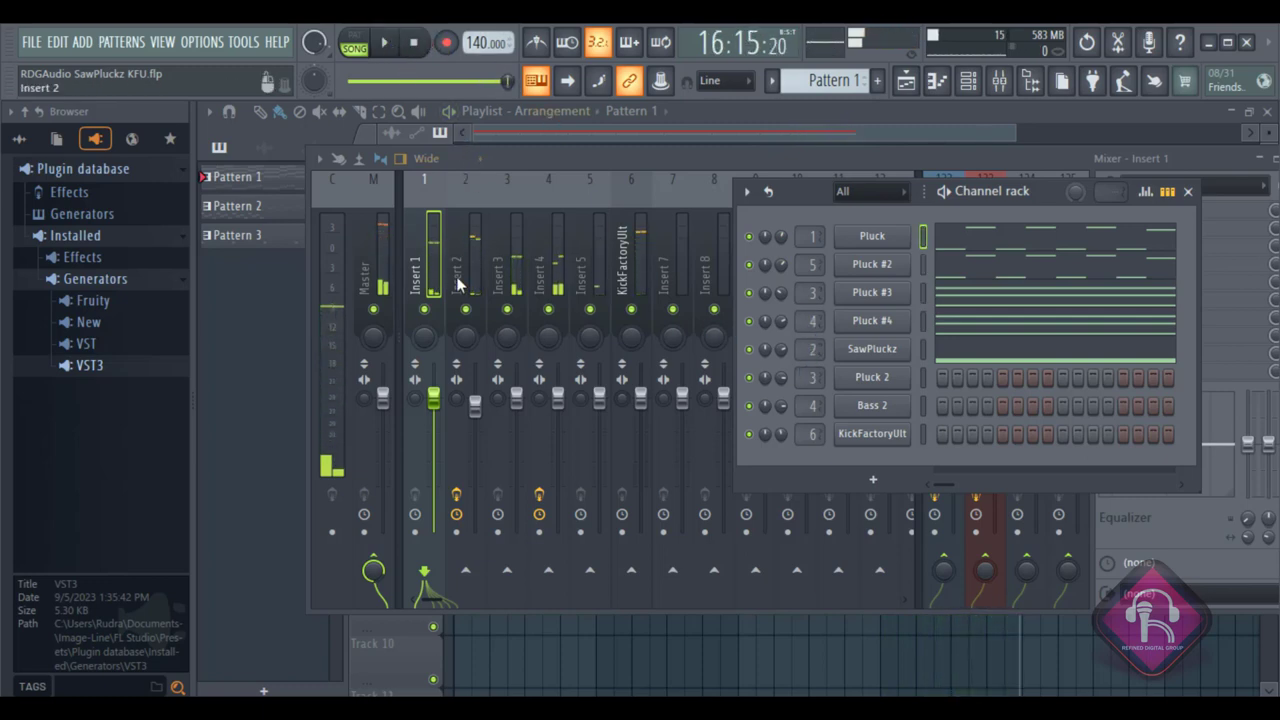